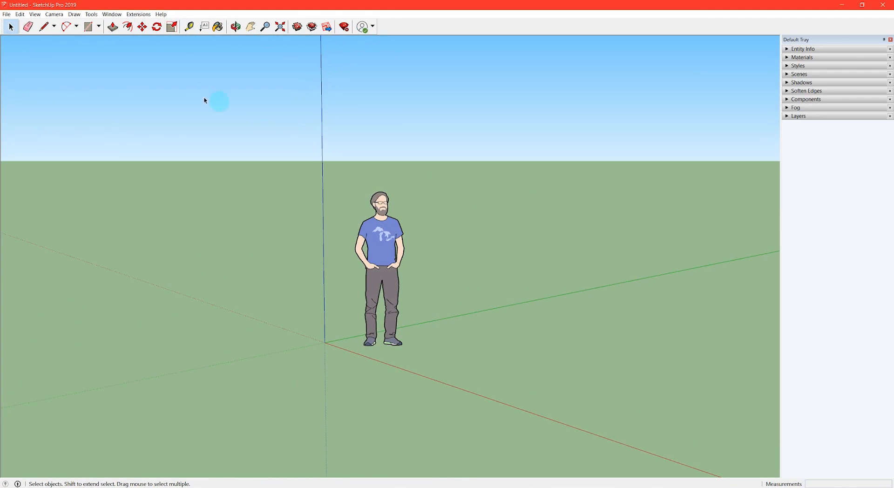
- Hide the Getting Started toolbar and show the Large Tool Set, Layers and Location toolbars
click(37, 17)
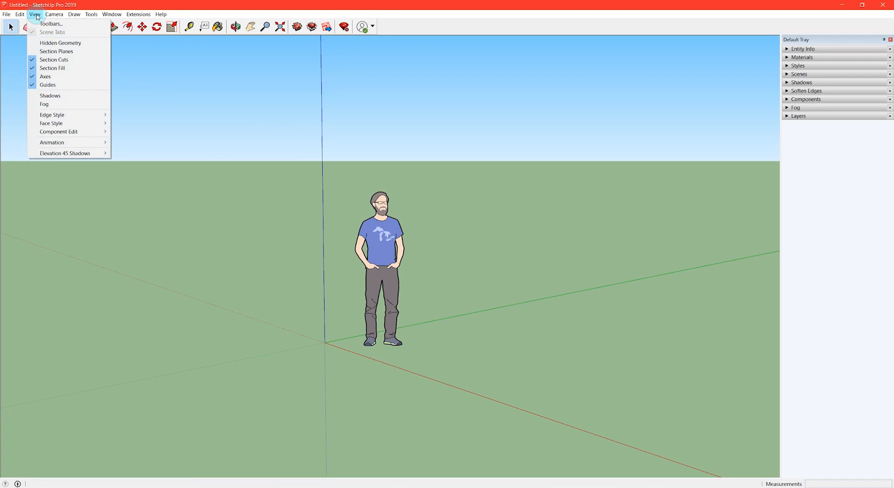
click(43, 25)
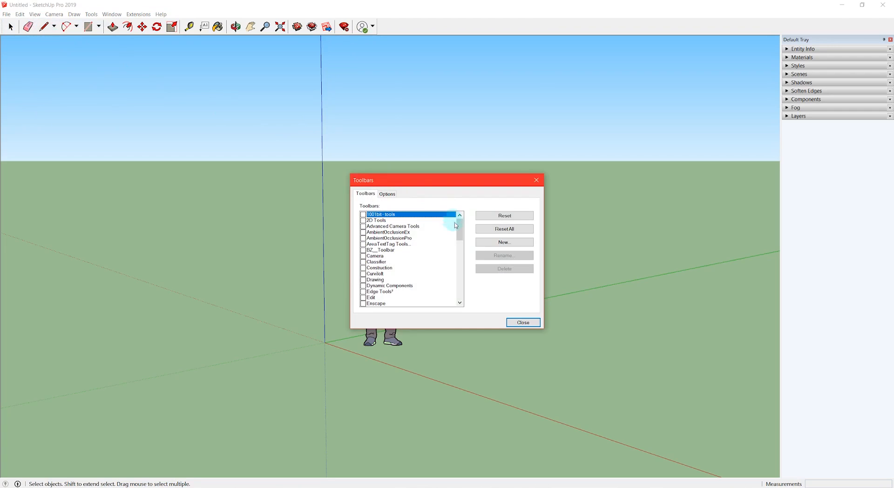
drag(462, 234, 464, 255)
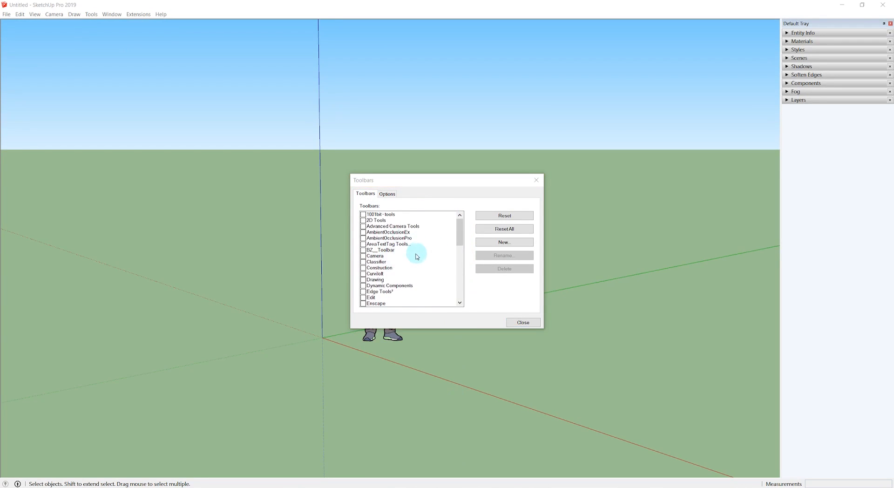
scroll(404, 264, down, 4)
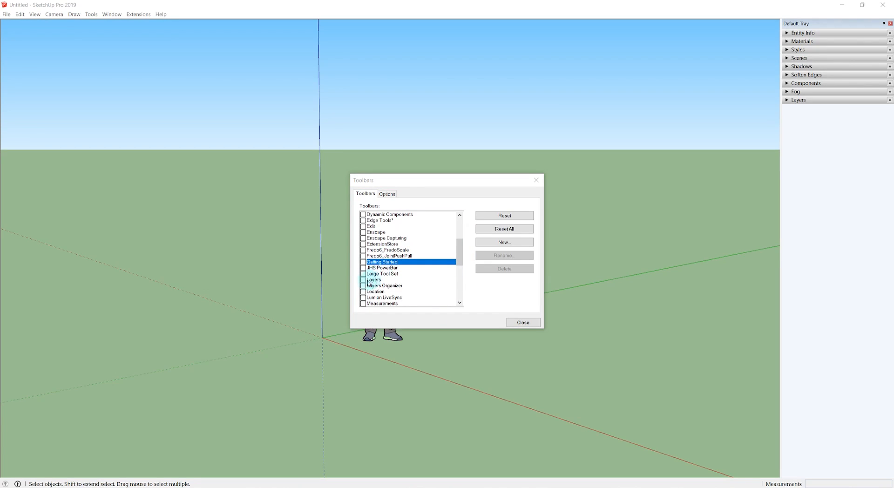
click(364, 275)
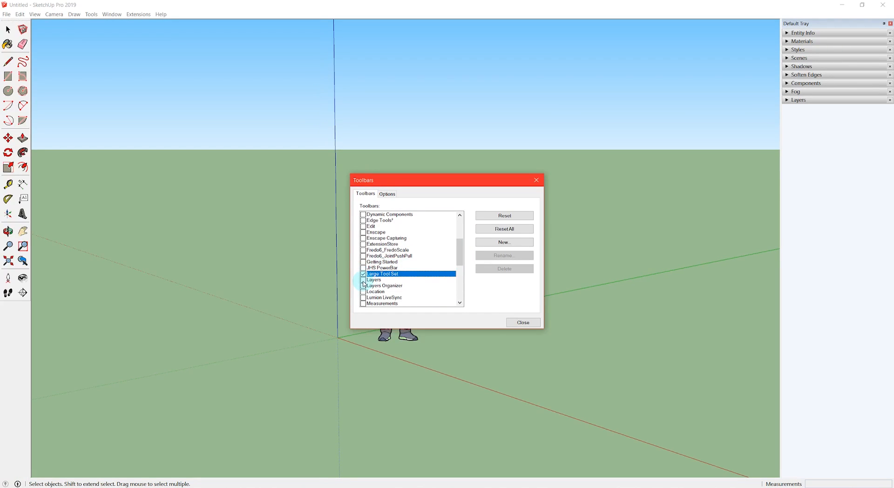
click(363, 280)
scroll(363, 283, down, 1)
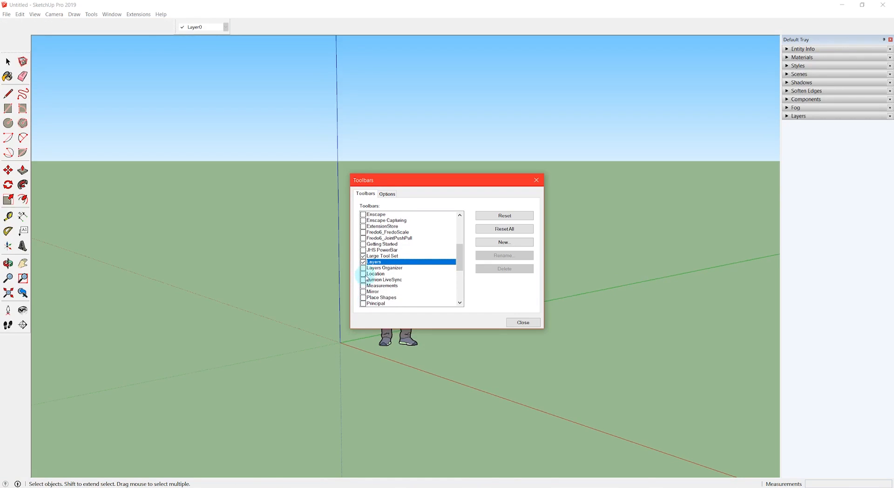
click(364, 274)
- Show the Sandbox, Section, Shadows, Standard, Styles, Views and Warehouse toolbars and close the toolbar settings
scroll(365, 276, down, 4)
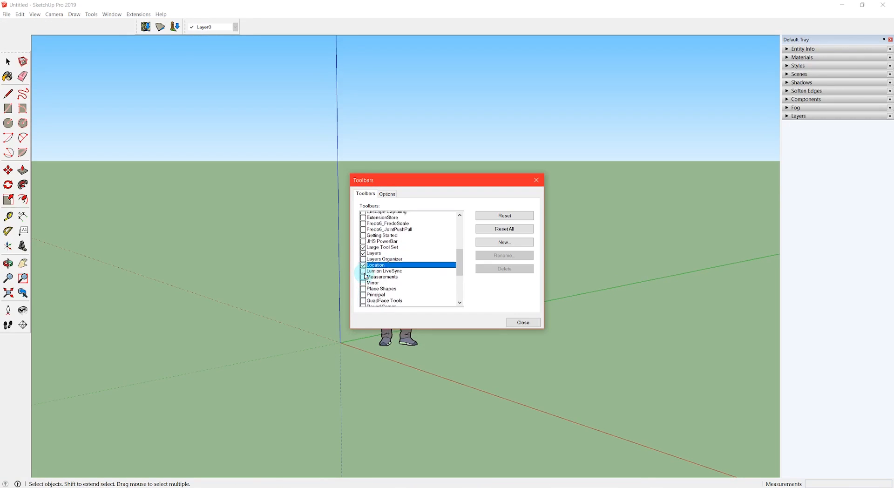
scroll(365, 276, down, 1)
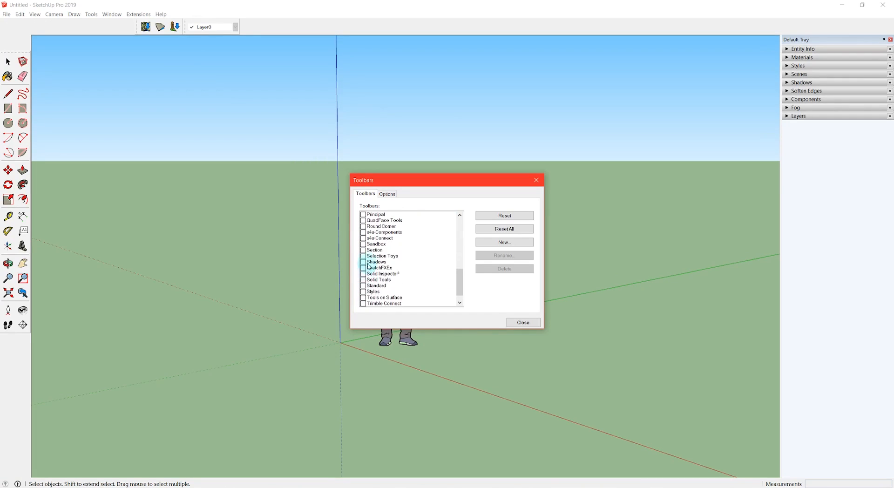
click(363, 244)
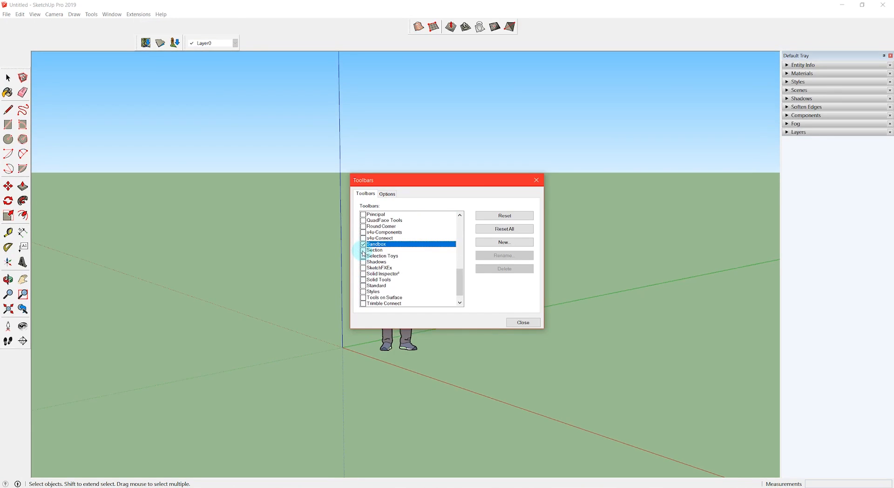
click(363, 251)
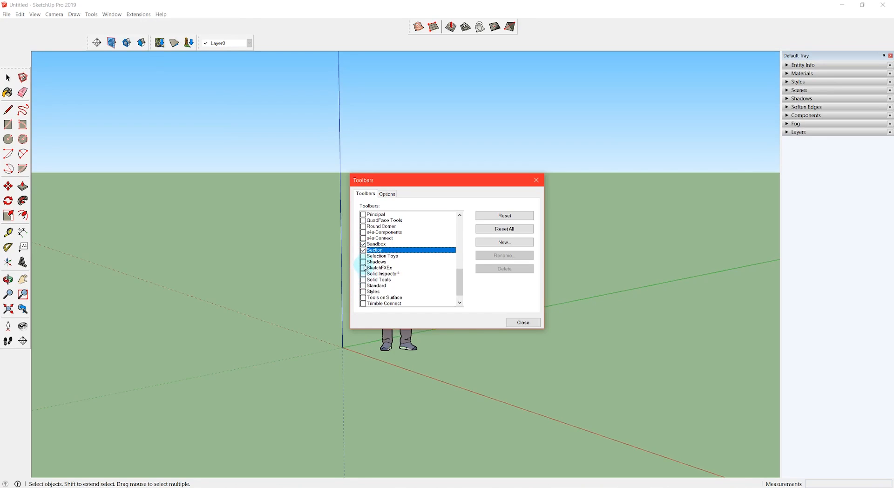
click(363, 262)
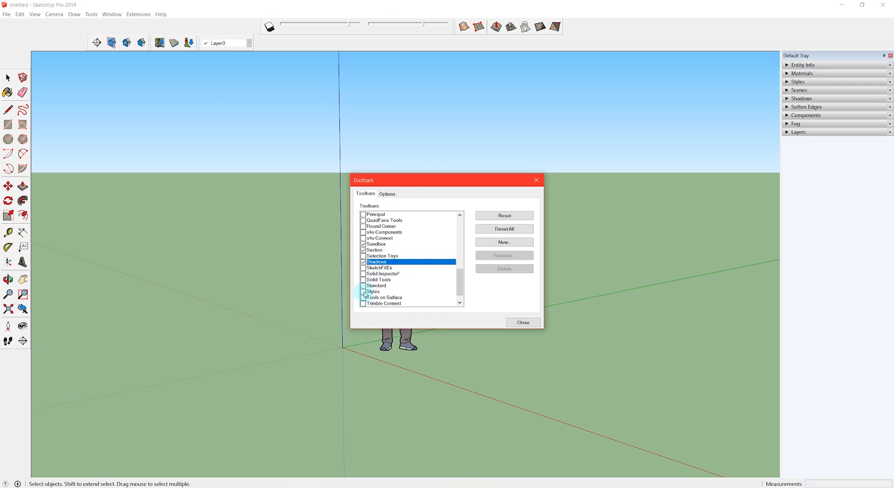
click(363, 286)
click(363, 292)
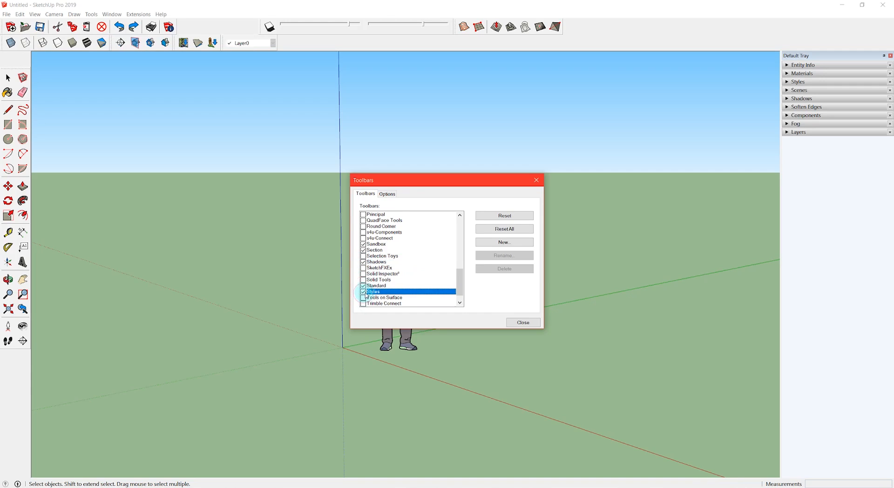
scroll(362, 298, down, 1)
click(363, 297)
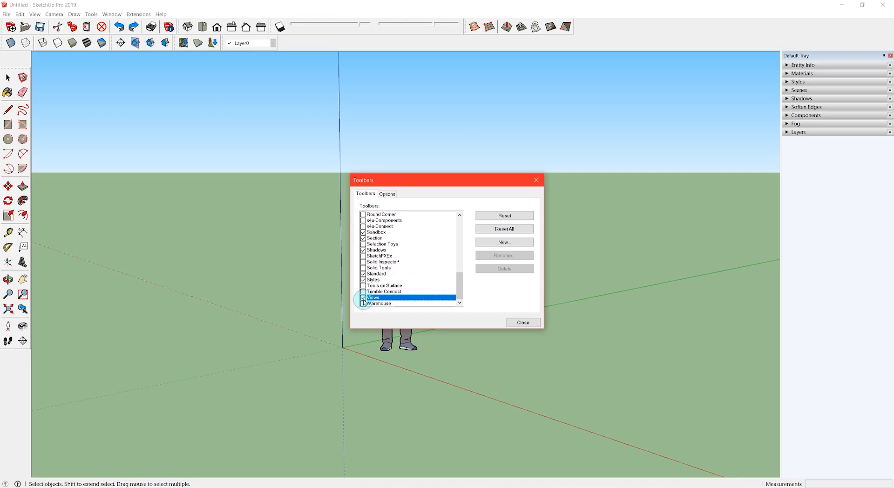
click(363, 303)
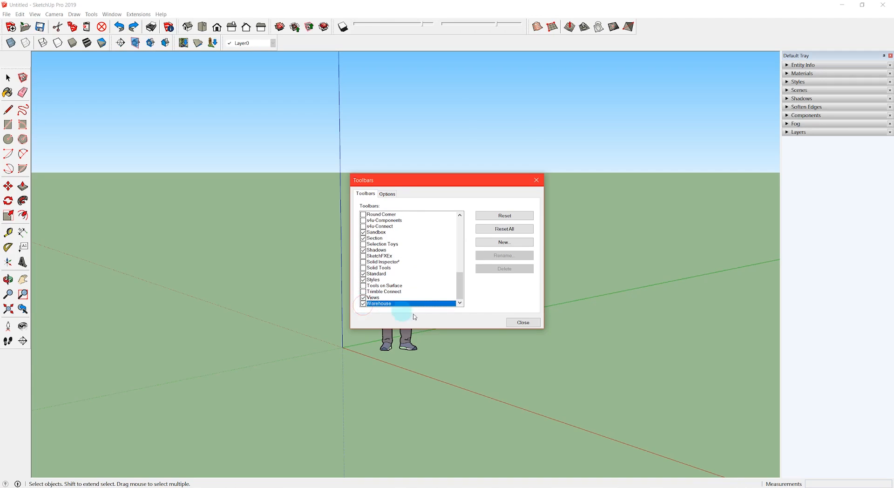
click(526, 324)
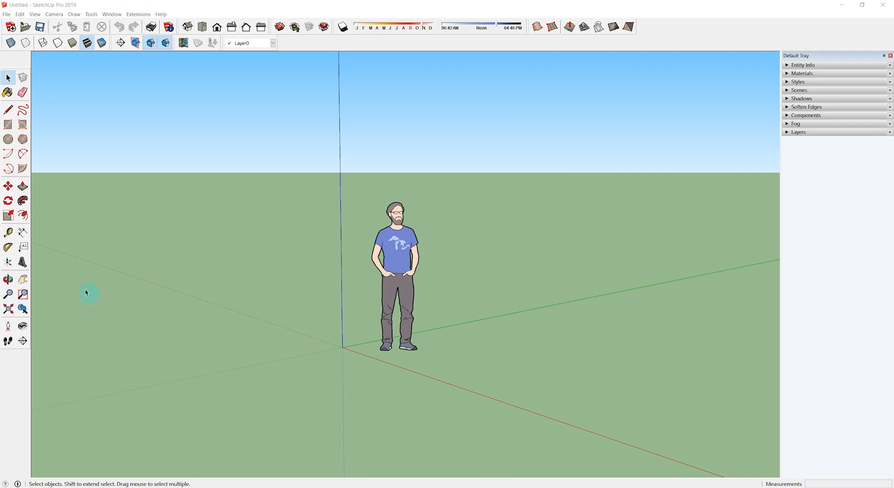
- Turn off large tool buttons in the workspace preferences and apply the change
click(111, 14)
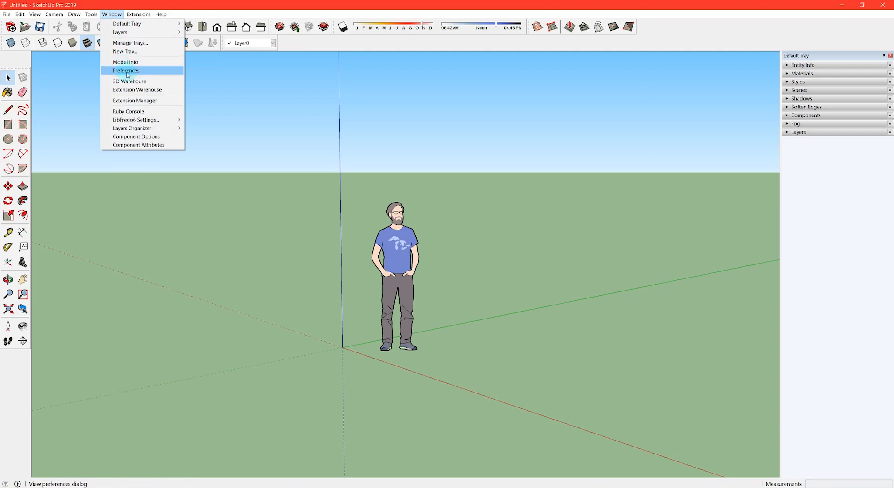
click(125, 71)
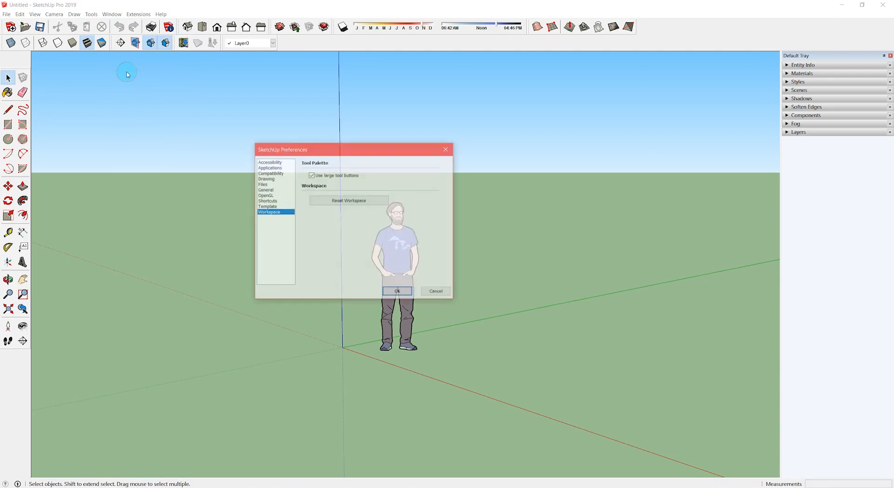
click(267, 201)
click(264, 213)
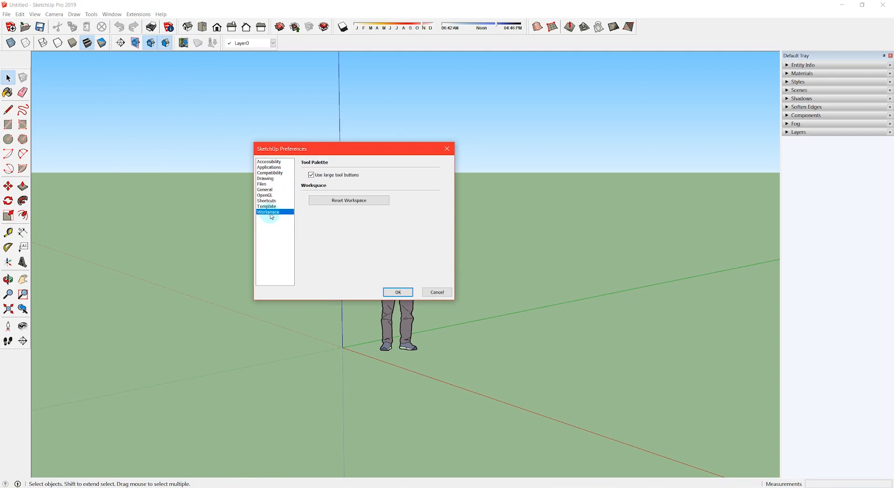
click(312, 175)
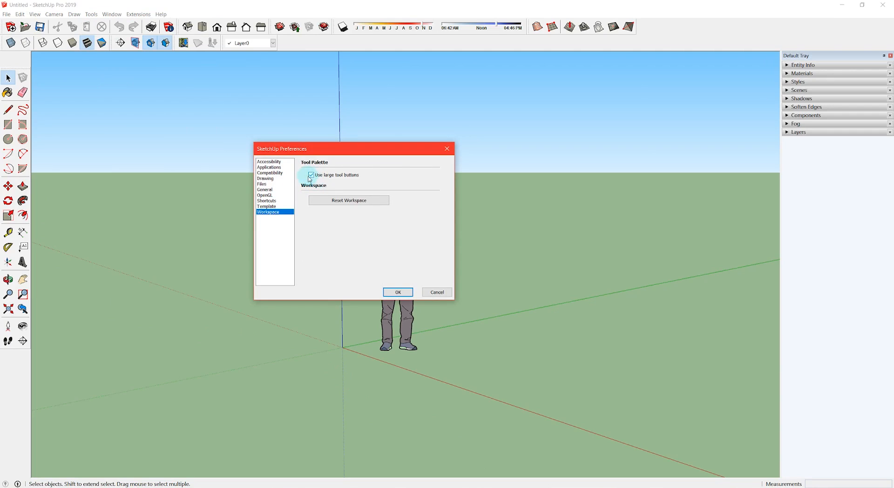
click(398, 293)
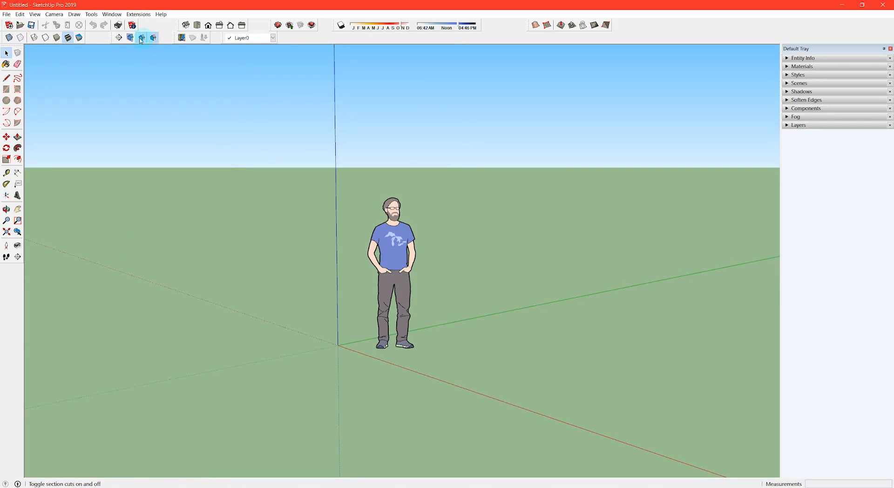
- Rearrange the Section, Warehouse, Shadows and Sandbox toolbars so all horizontal toolbars sit side by side in two compact rows
drag(113, 38, 77, 36)
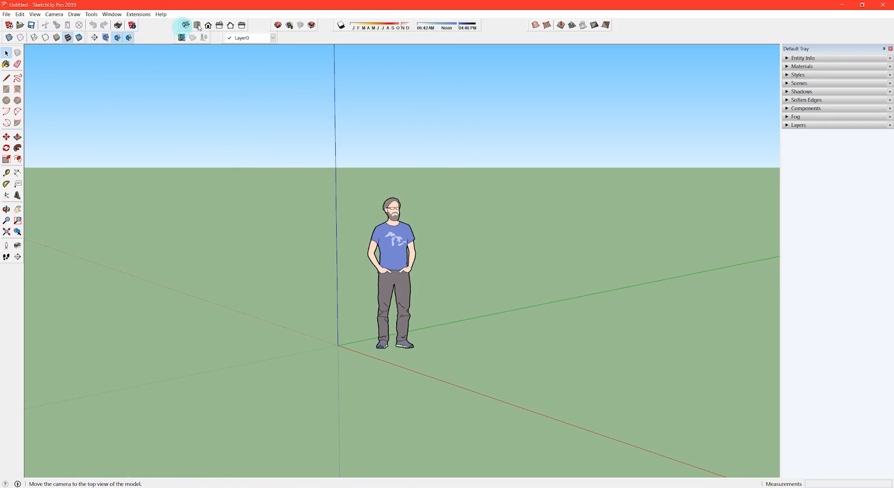
drag(270, 28, 142, 25)
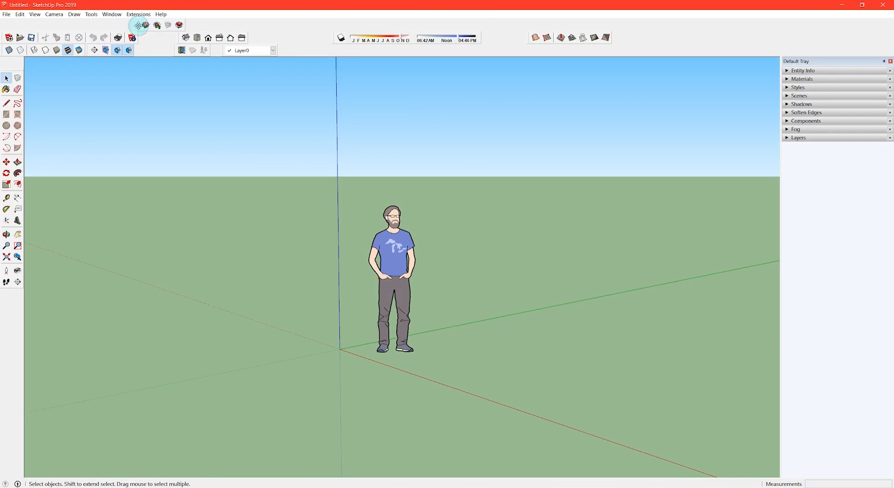
drag(334, 29, 227, 50)
drag(524, 32, 244, 26)
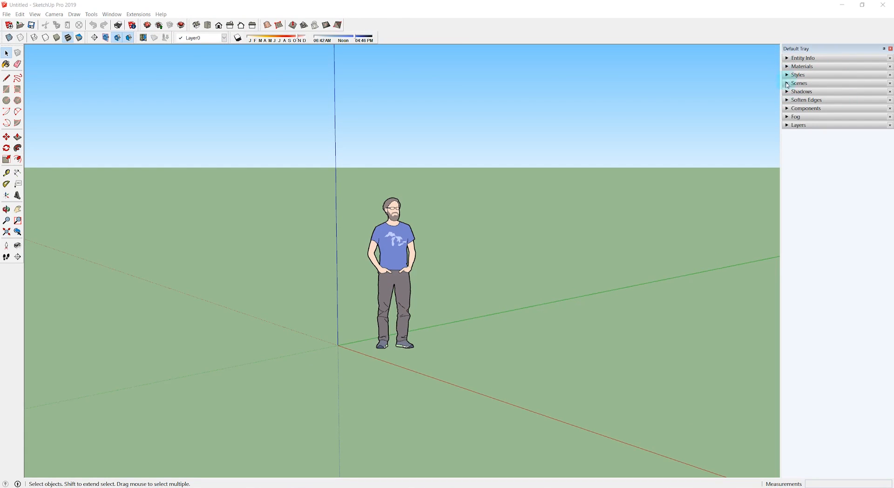
- Create a new tray named Layers 2 that contains only the Layers dialog
click(786, 126)
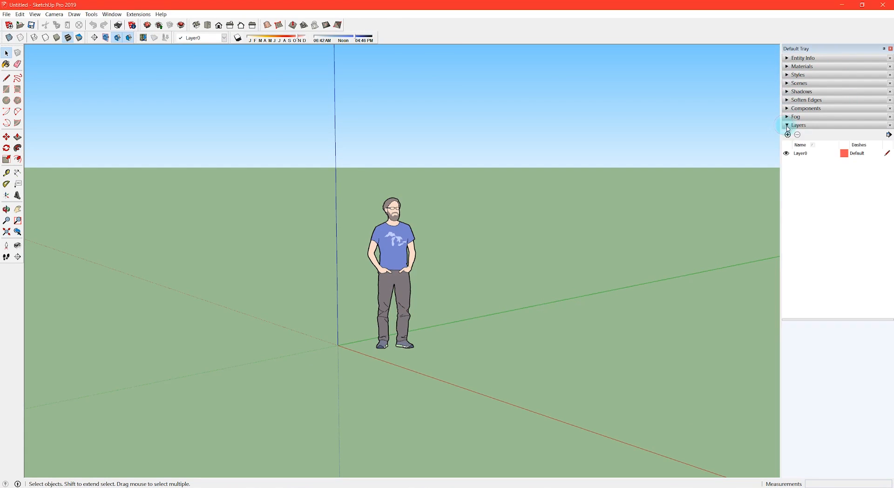
click(791, 125)
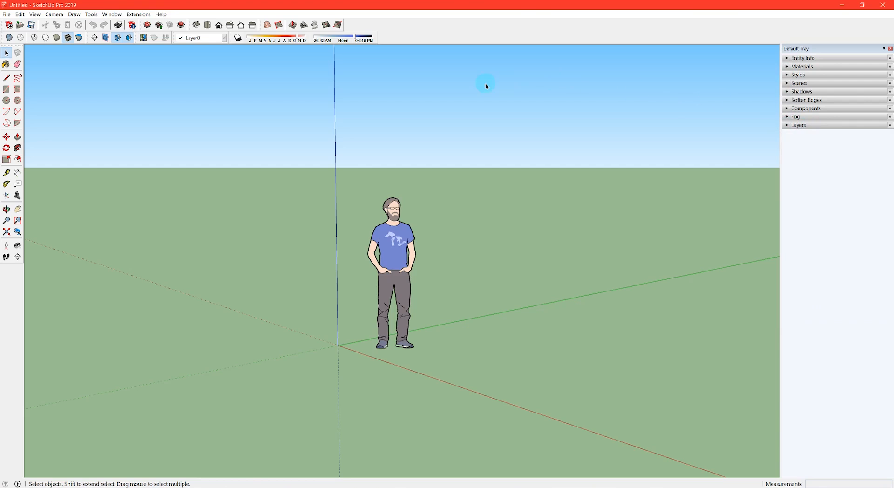
click(112, 13)
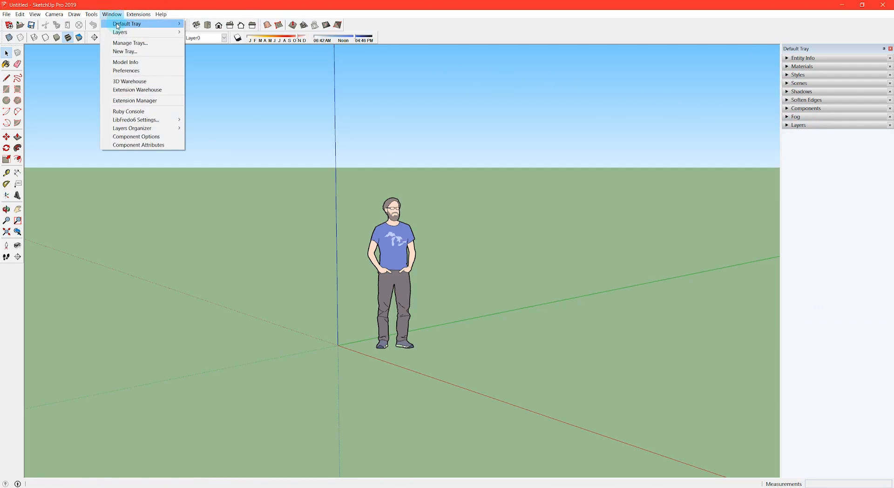
mouse_move(117, 26)
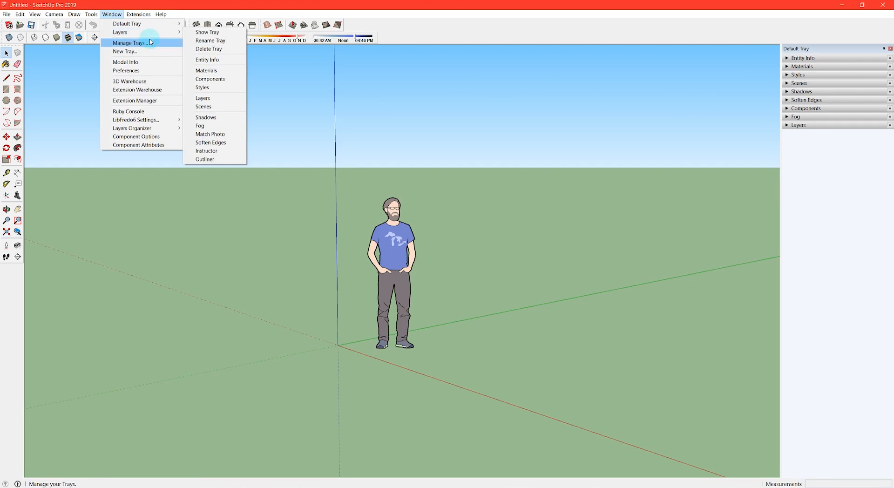
click(140, 52)
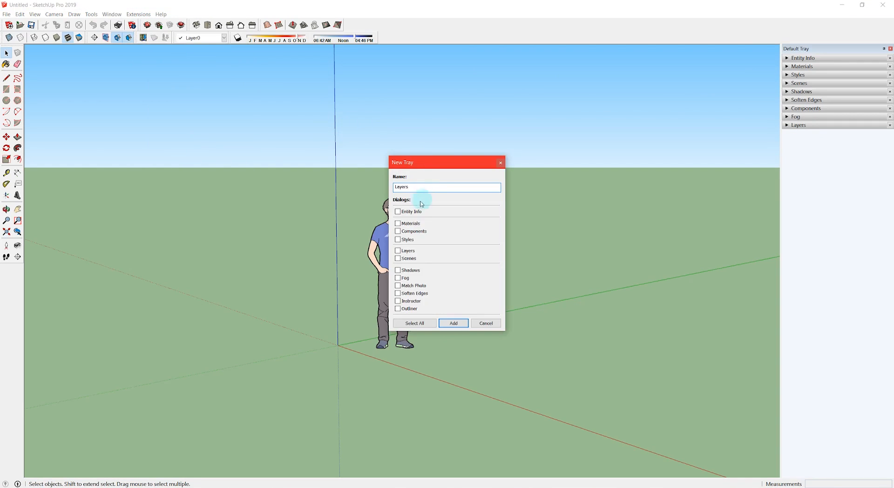
click(399, 252)
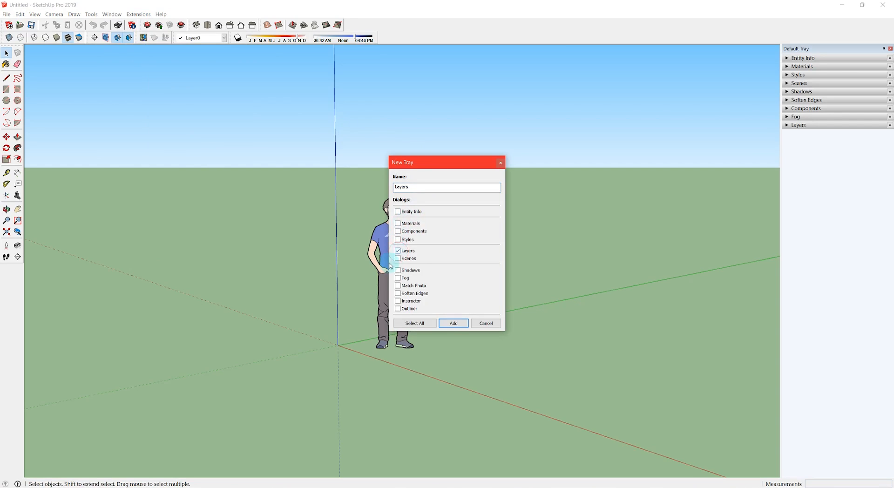
click(454, 322)
click(494, 268)
drag(415, 185, 360, 186)
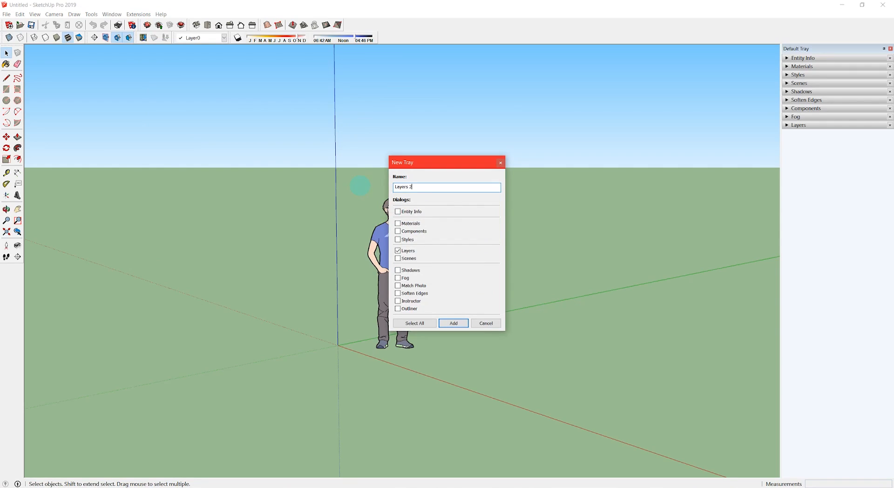
click(454, 323)
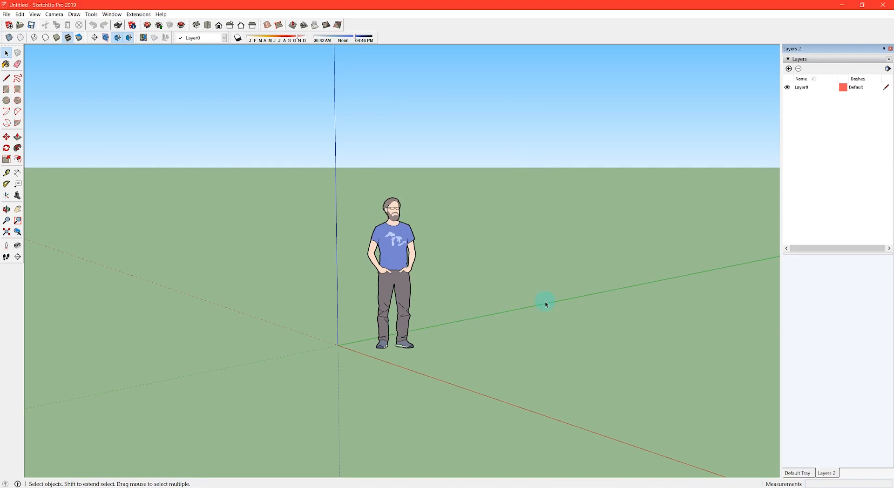
- Dock the Layers 2 tray beneath the Default Tray and enlarge its height so both trays show together
click(798, 473)
click(824, 472)
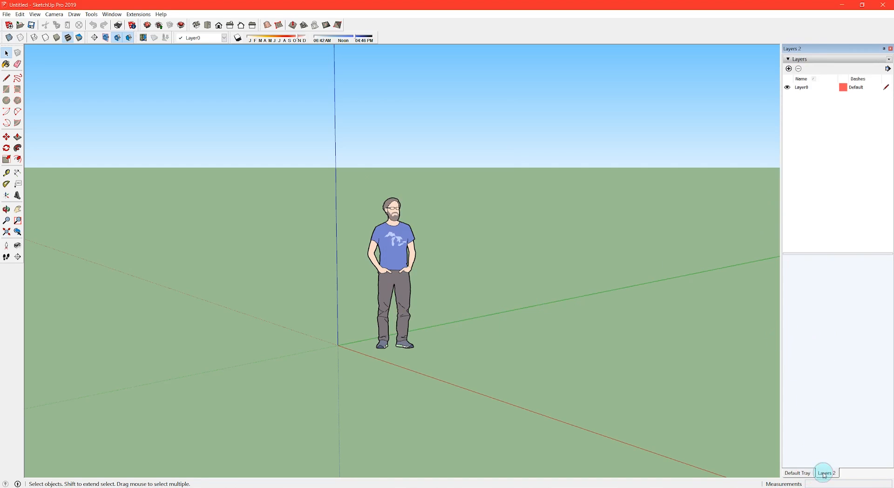
mouse_move(823, 472)
mouse_down()
mouse_move(684, 341)
mouse_move(628, 78)
mouse_move(642, 321)
mouse_move(661, 182)
mouse_move(767, 331)
mouse_move(876, 285)
mouse_move(880, 259)
mouse_up()
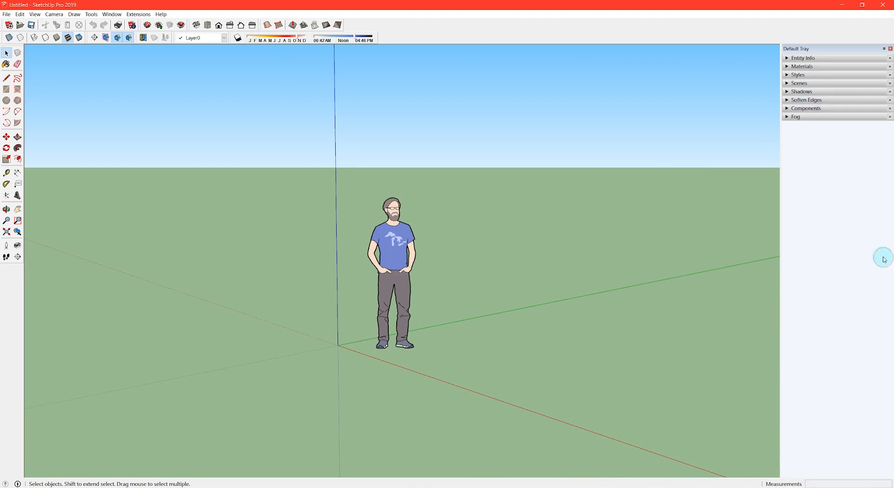
mouse_move(816, 43)
mouse_down()
mouse_move(816, 167)
mouse_move(838, 274)
mouse_up()
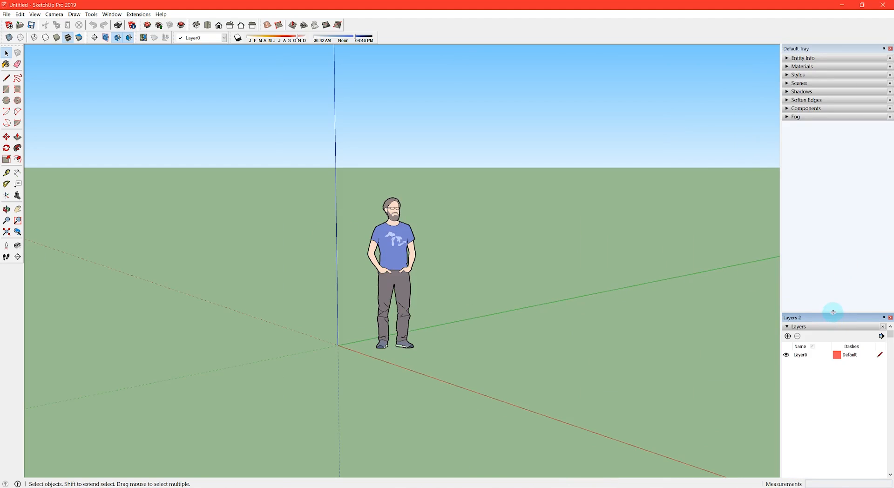
drag(832, 312, 812, 278)
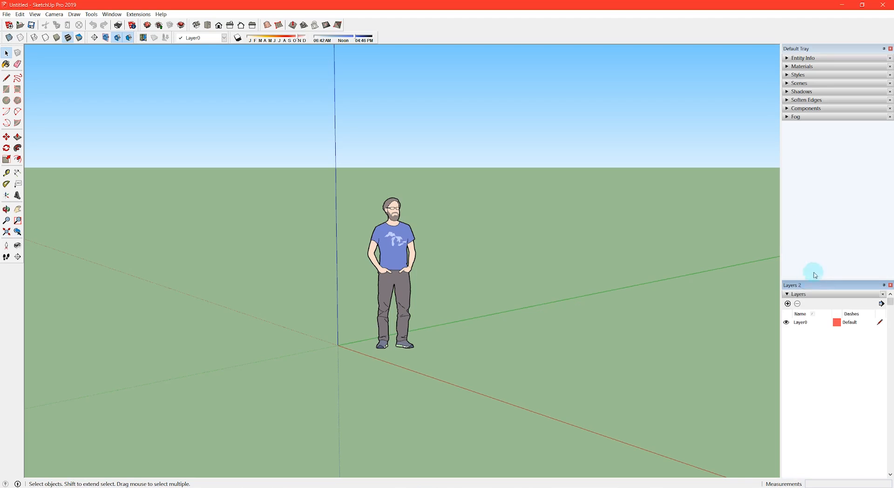
- Move the Layers 2 tray above the Default Tray and shorten it to leave more room for the Default Tray's dialogs
click(788, 59)
click(787, 59)
drag(818, 286, 819, 194)
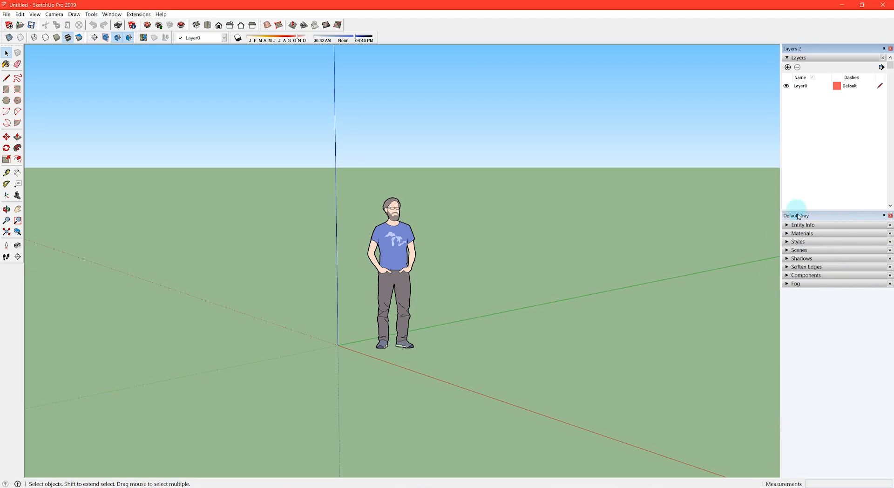
click(789, 225)
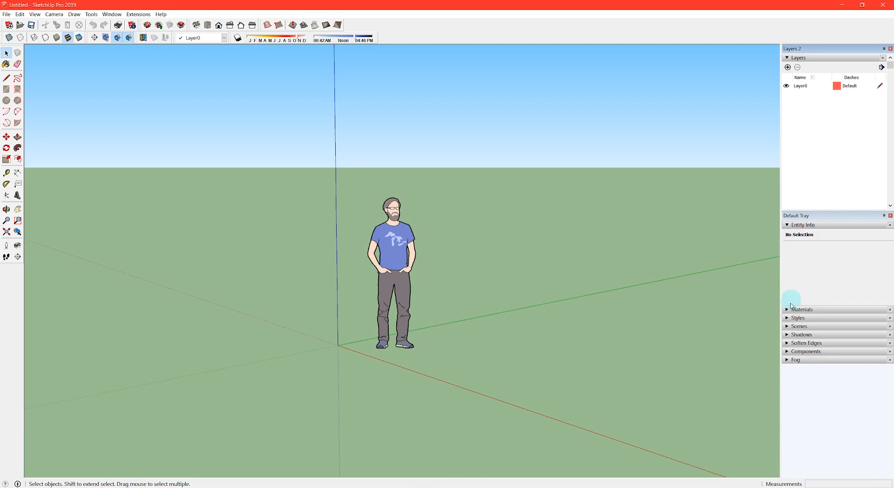
click(791, 308)
click(819, 113)
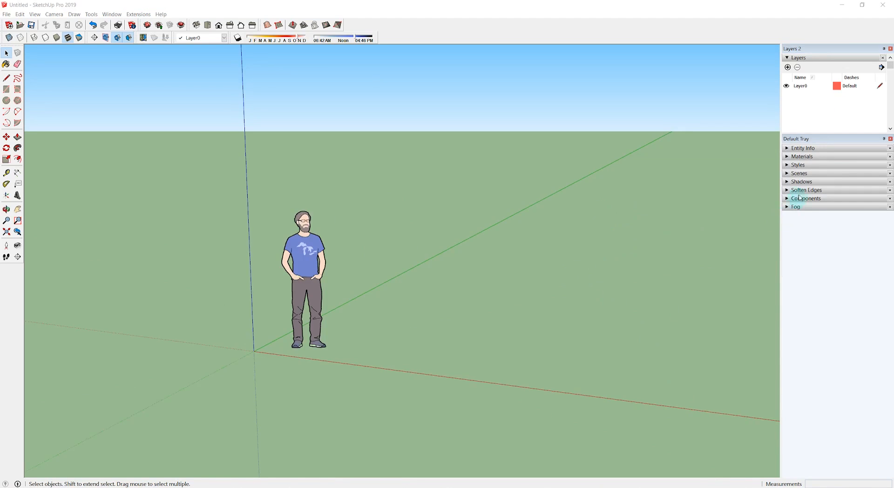
- Turn off Profiles in the edge settings of the in-model style
click(786, 165)
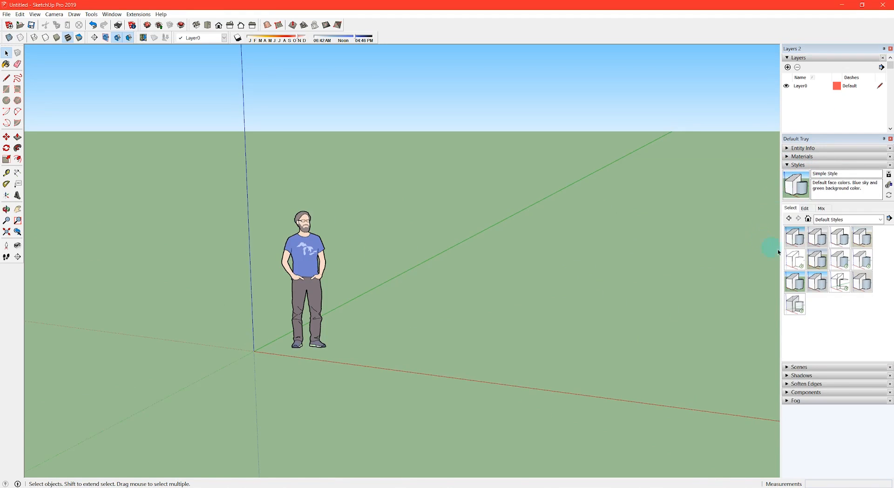
click(888, 186)
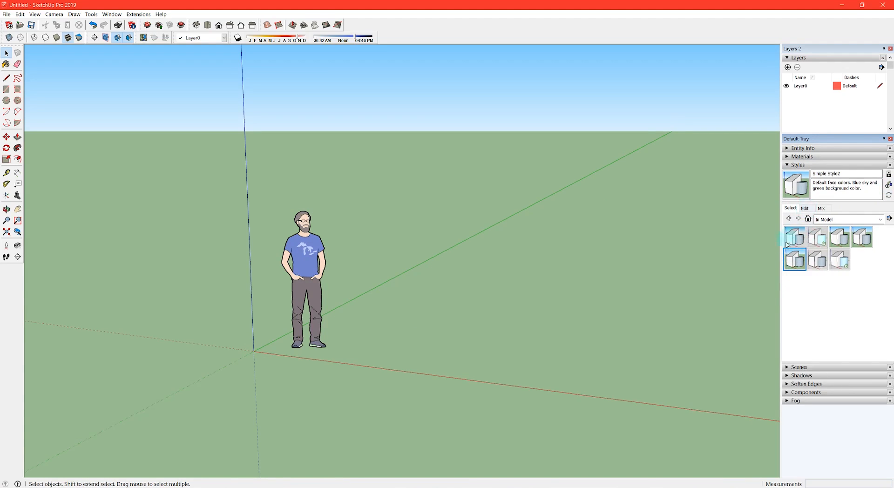
click(804, 208)
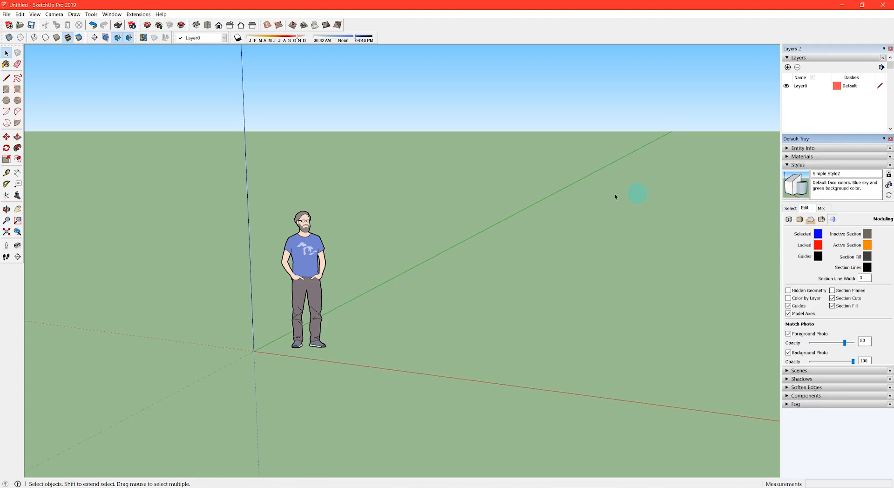
click(788, 220)
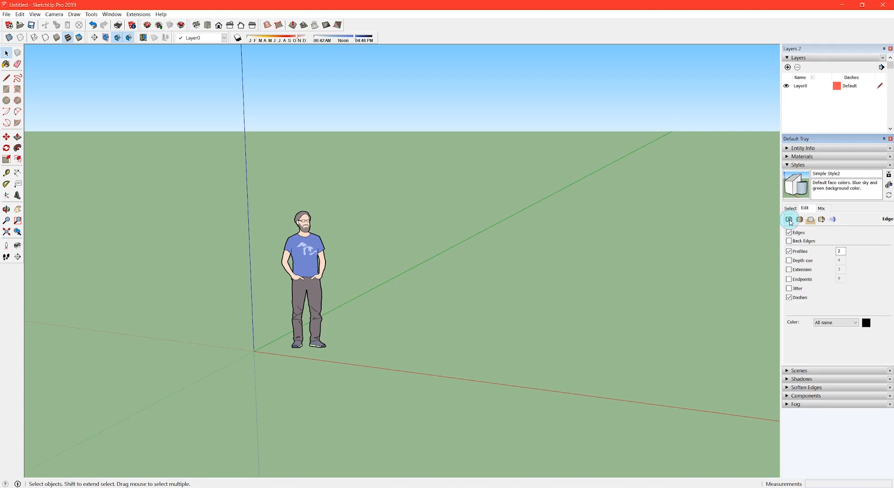
click(789, 232)
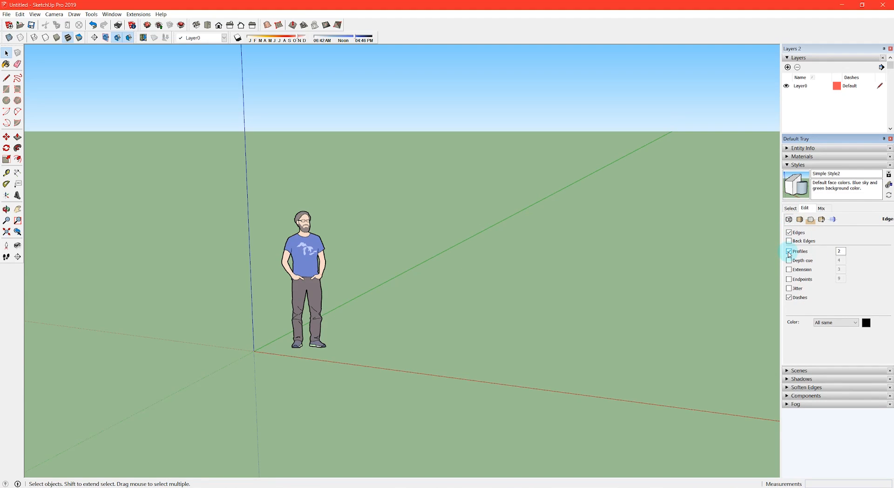
click(788, 251)
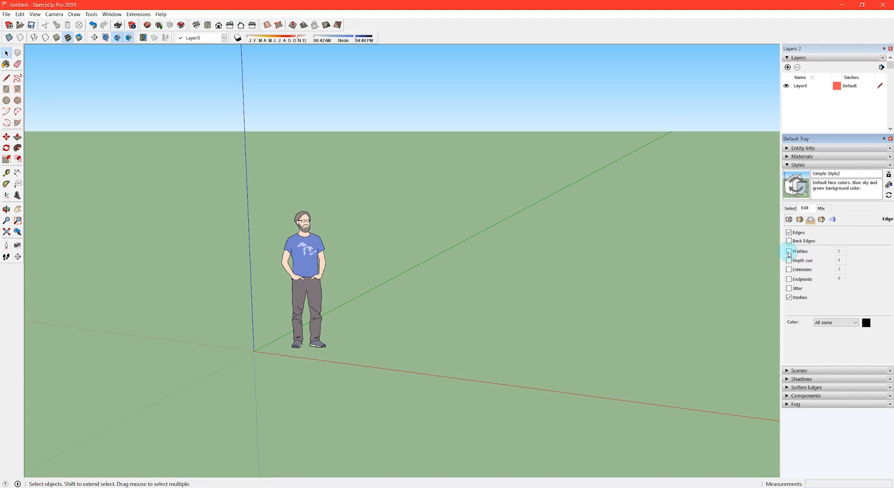
- Show the style's face settings and build a box from a ground rectangle of about 7' 7" by 11' 7"
click(799, 222)
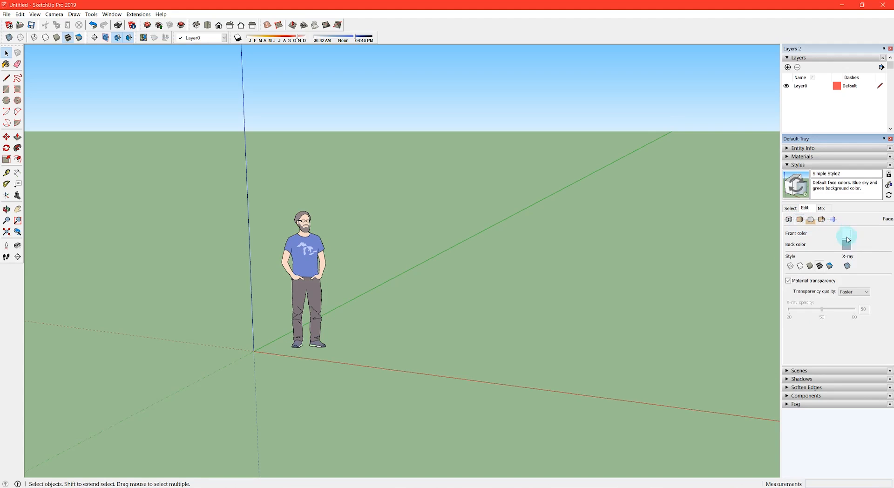
key(r)
click(412, 351)
click(616, 305)
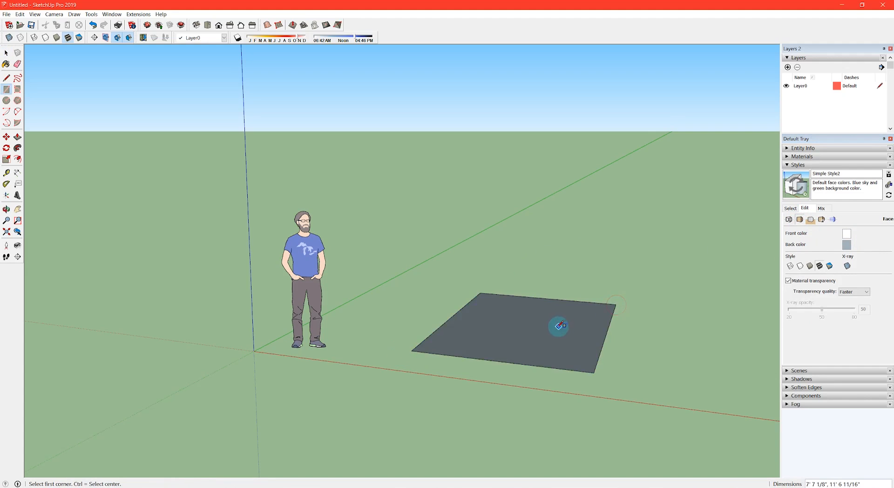
key(p)
click(527, 336)
click(513, 187)
middle_drag(584, 255, 459, 264)
key(space)
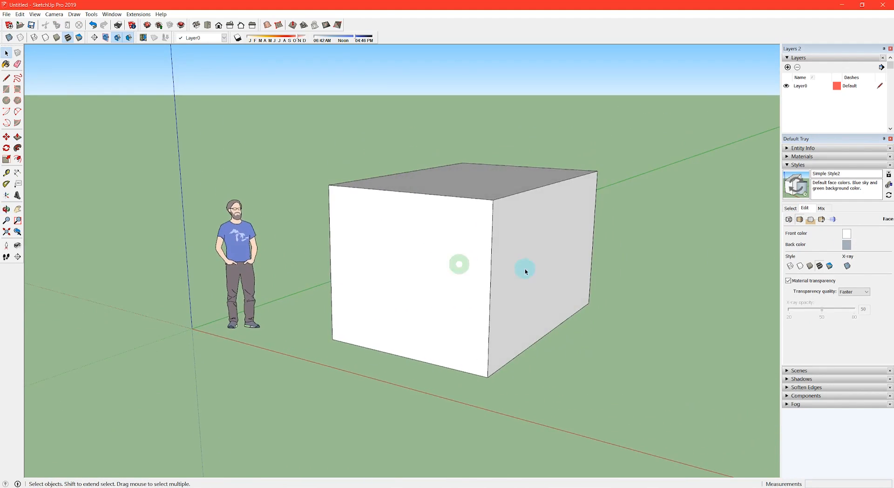
- Reverse the box's long side face so that its back side points outward
click(525, 271)
middle_drag(534, 269, 501, 318)
click(643, 313)
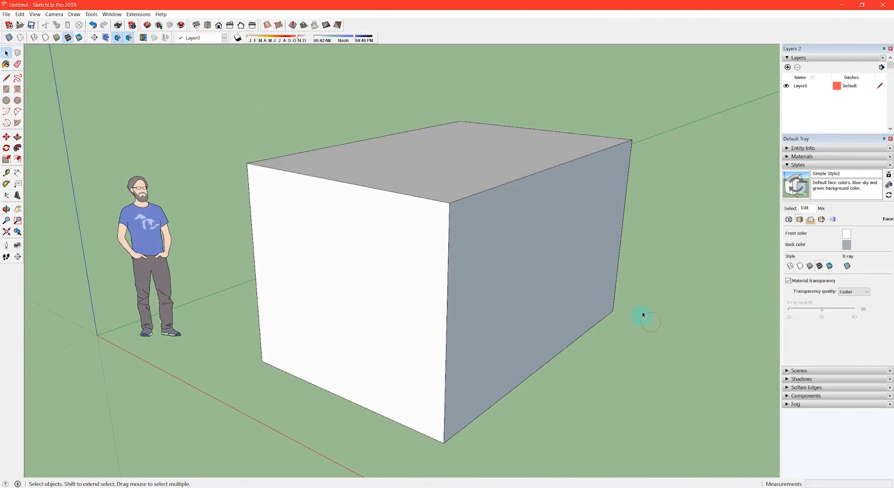
- Set the style's back face colour to light blue with hue 203, saturation 68 and lightness 73
click(841, 245)
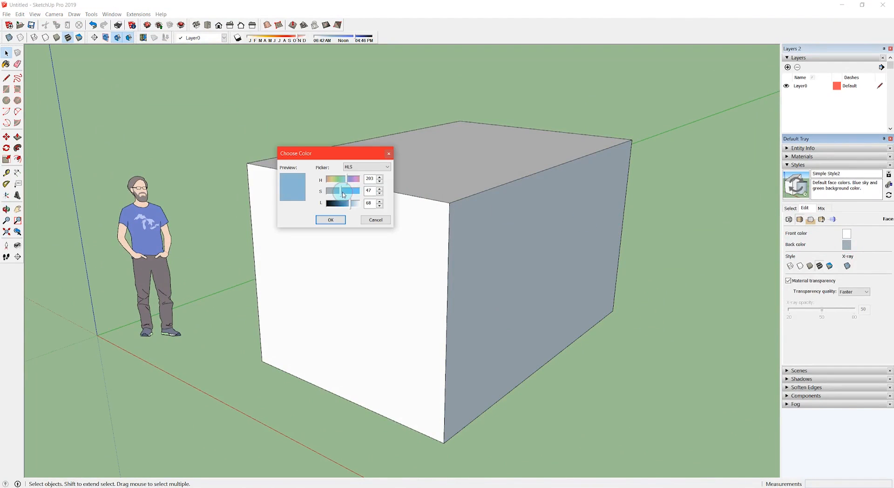
mouse_move(343, 195)
mouse_down()
mouse_move(349, 203)
mouse_move(342, 184)
mouse_move(350, 205)
mouse_up()
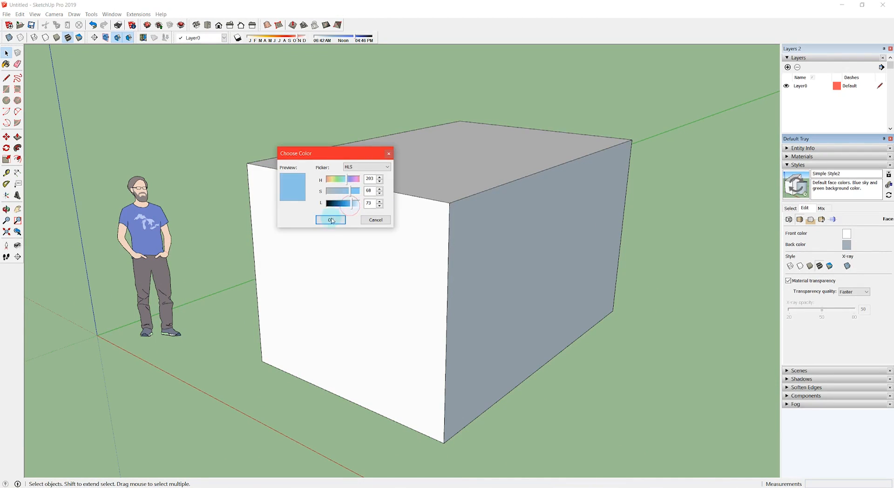
click(332, 222)
middle_drag(465, 266, 451, 230)
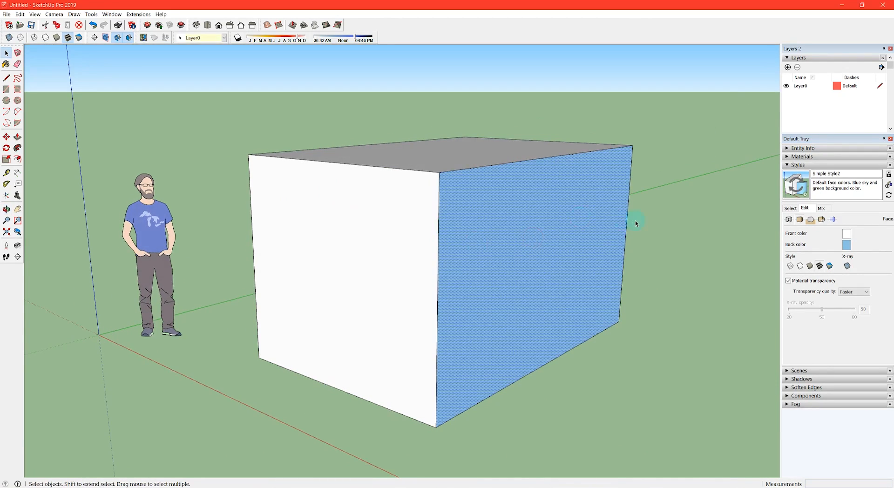
- Turn off the sky in the style's background settings and set the background colour to light grey
click(810, 219)
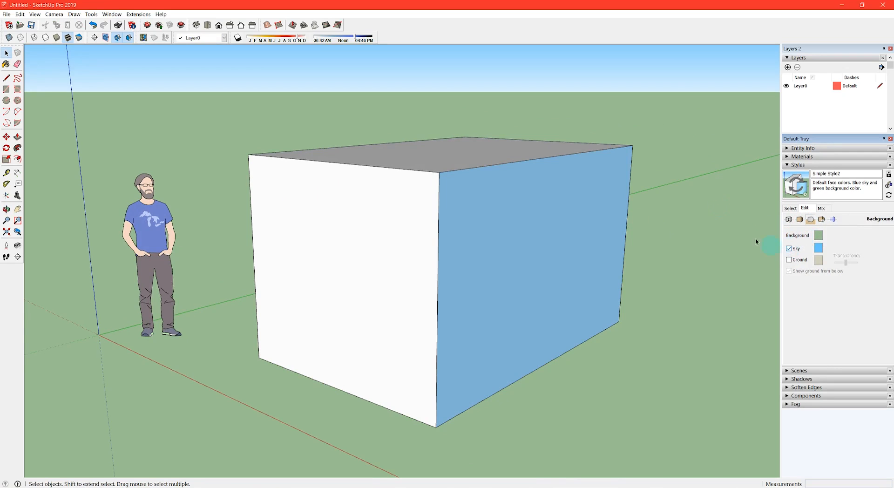
click(788, 248)
middle_drag(645, 251, 557, 209)
click(817, 235)
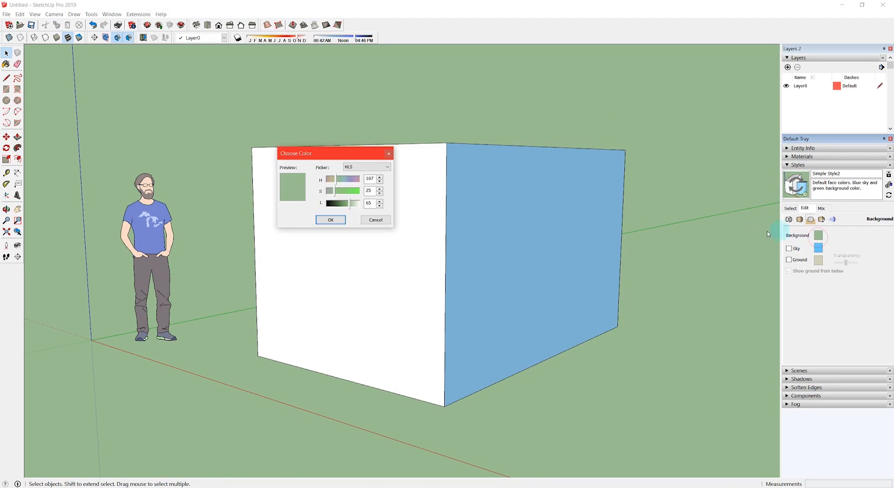
drag(335, 192, 363, 219)
click(330, 220)
key(o)
key(space)
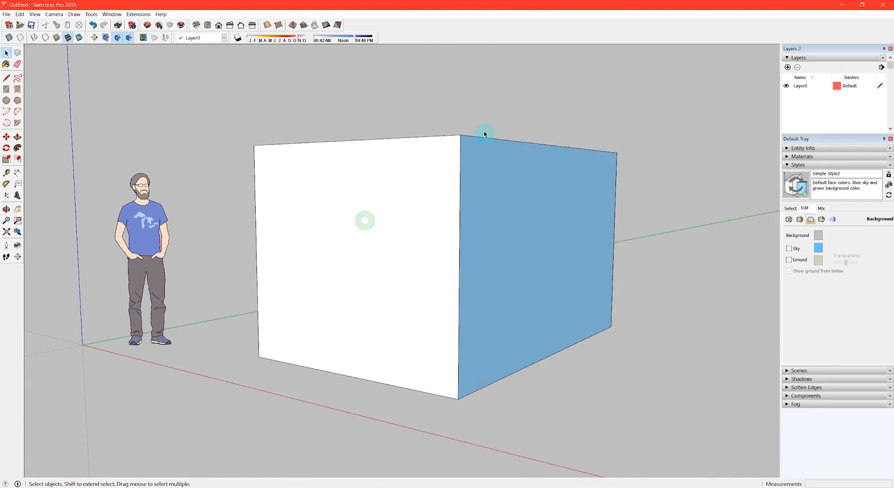
key(o)
drag(498, 164, 489, 251)
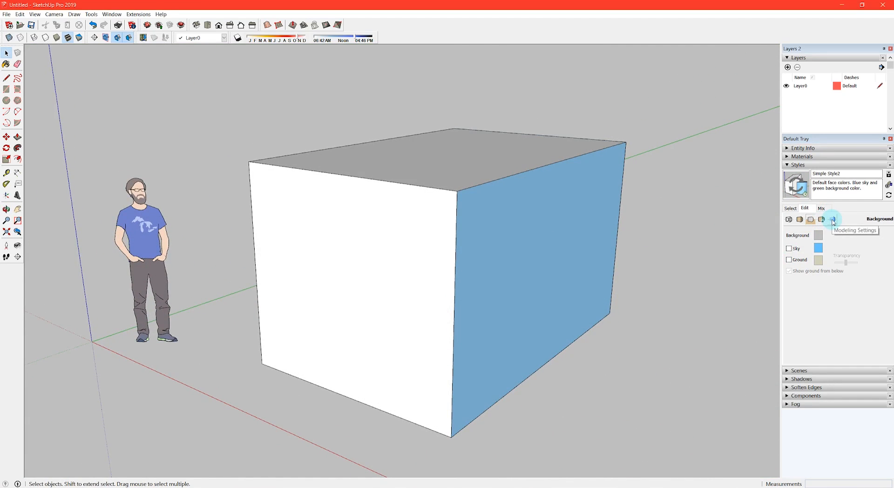
- Show the style's modeling settings, make the whole box a group and select it
click(833, 219)
triple_click(456, 218)
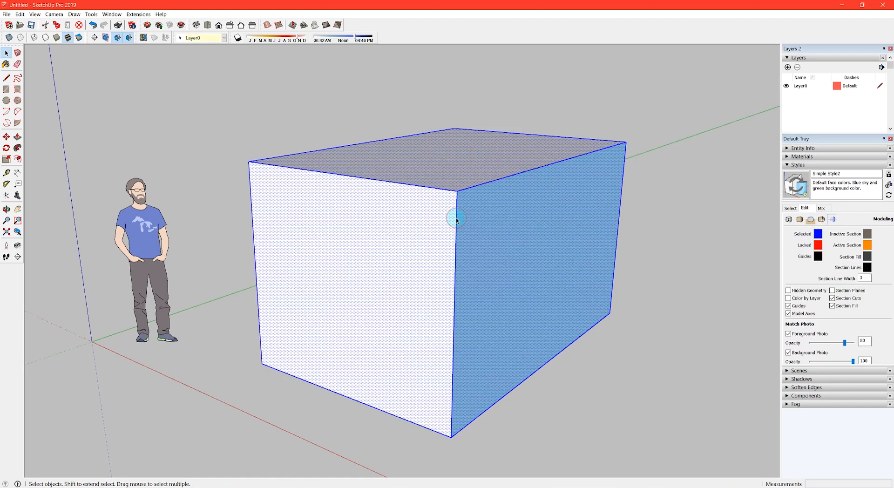
key(g)
click(656, 203)
click(498, 213)
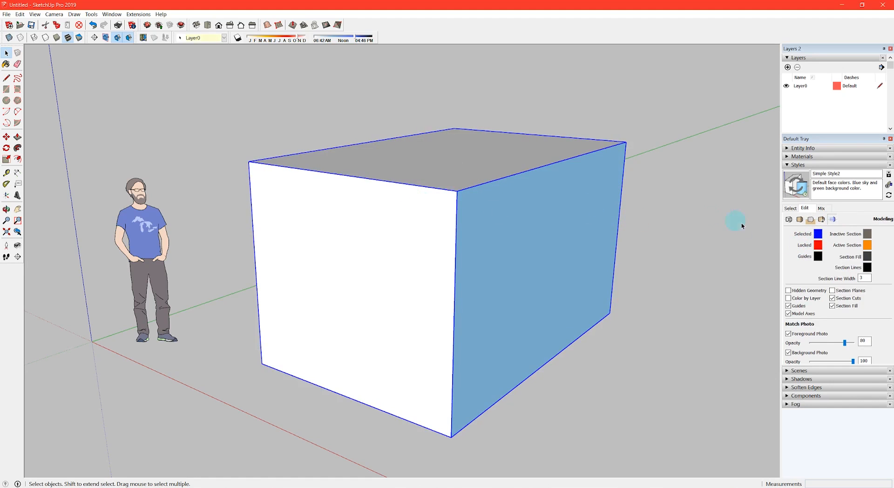
- Change the style's colour for selected objects to green and check it by selecting the box
click(817, 233)
drag(350, 181, 336, 190)
click(334, 217)
click(644, 233)
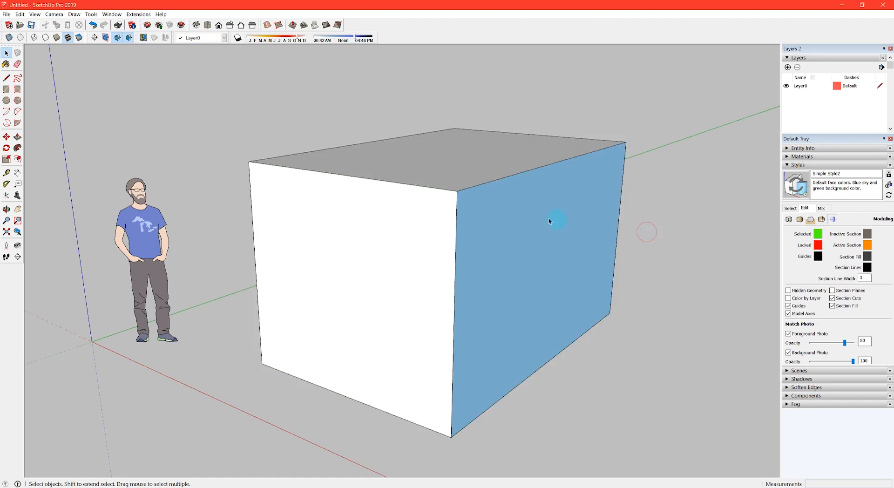
click(423, 186)
double_click(423, 186)
click(625, 200)
click(678, 200)
- Set the style's colour for selected objects to blue and check it on the box
click(818, 233)
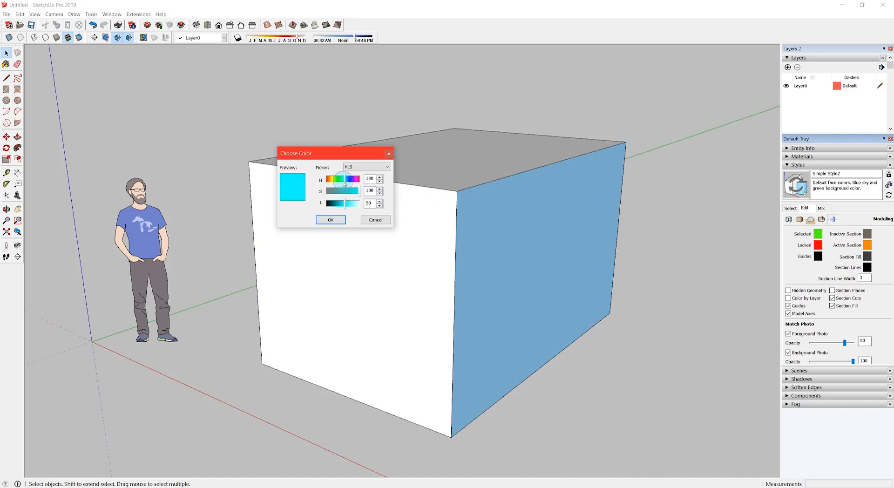
drag(347, 183, 349, 181)
click(328, 220)
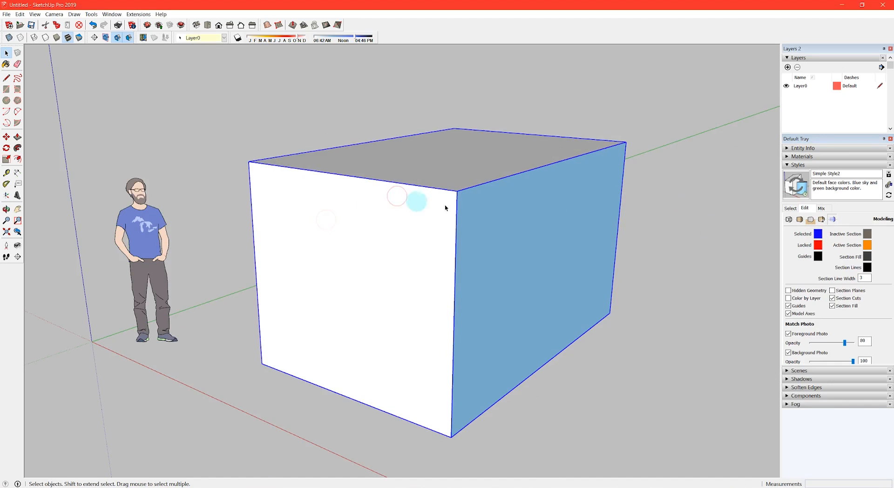
click(656, 212)
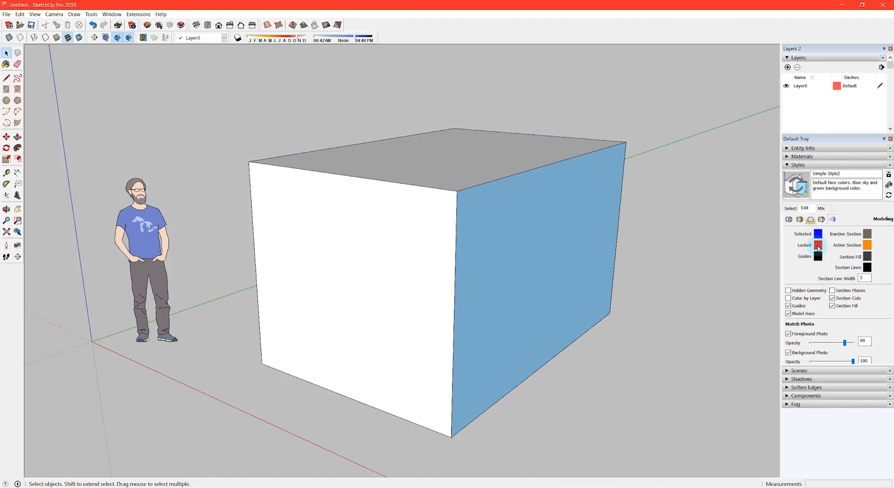
click(559, 219)
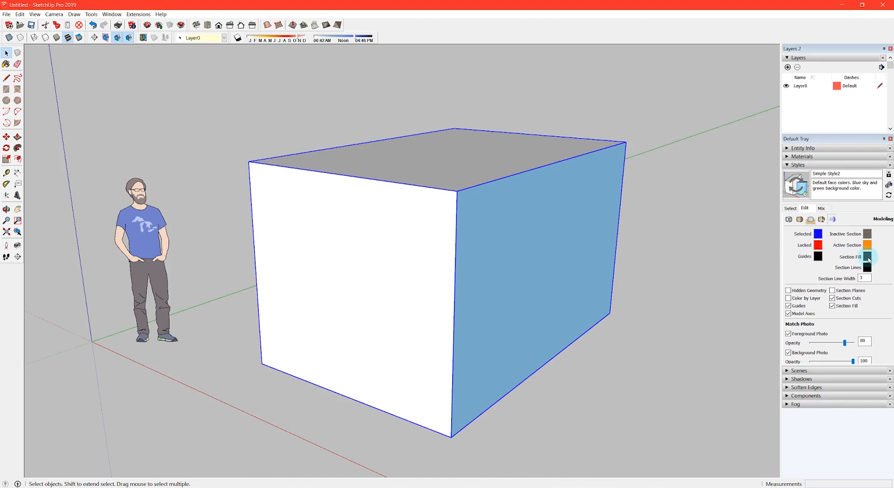
- Place a section plane parallel to the box's blue side face so that it cuts through the box
click(23, 257)
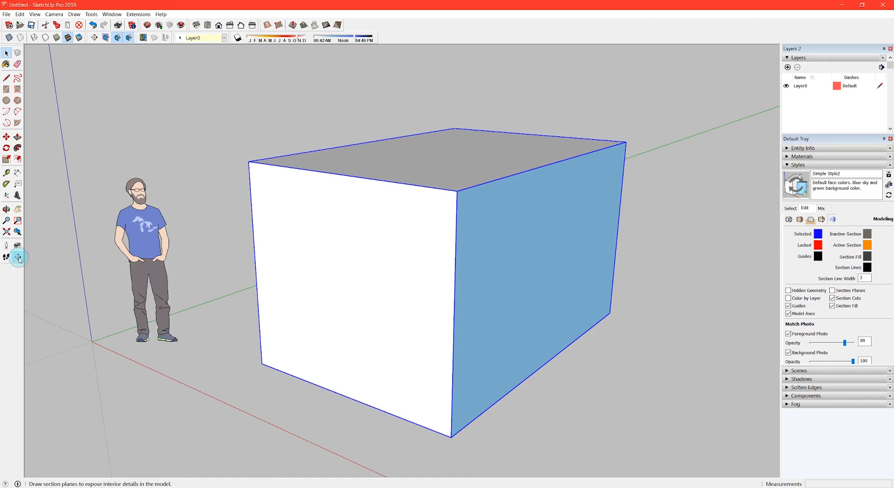
click(521, 330)
click(587, 353)
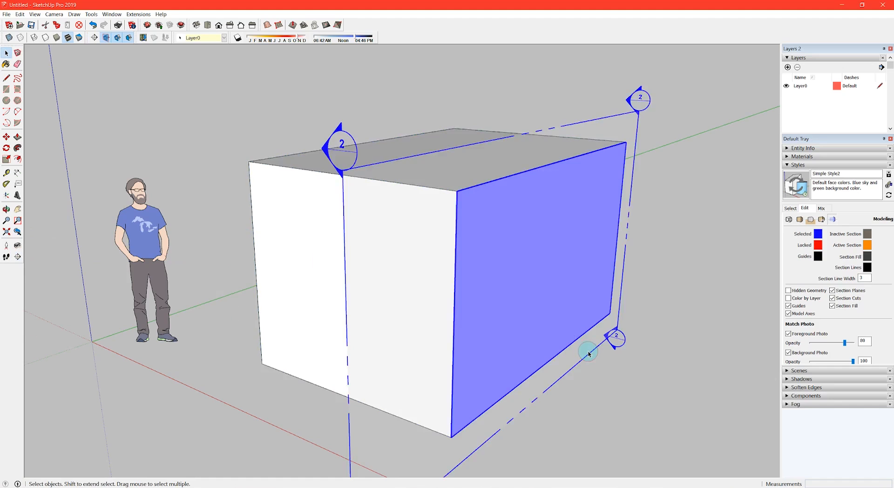
scroll(585, 351, up, 3)
middle_drag(582, 351, 524, 309)
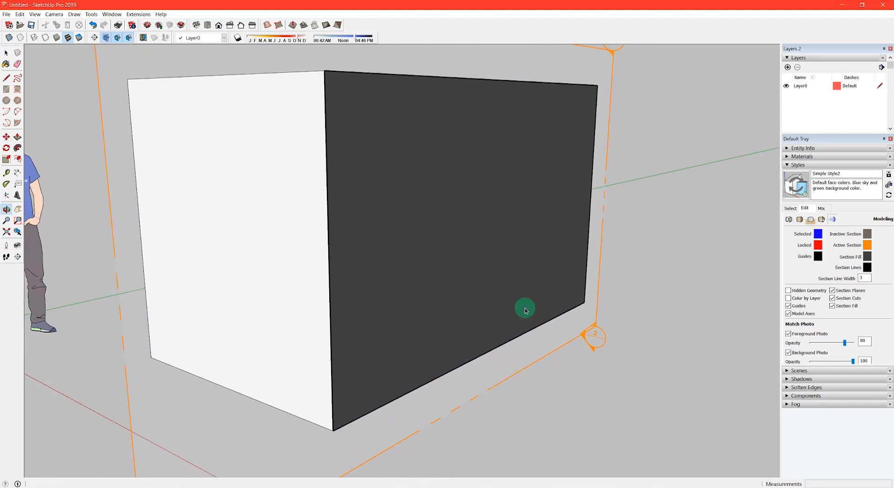
- Set the style's section fill colour to light grey
click(867, 257)
drag(337, 209, 347, 206)
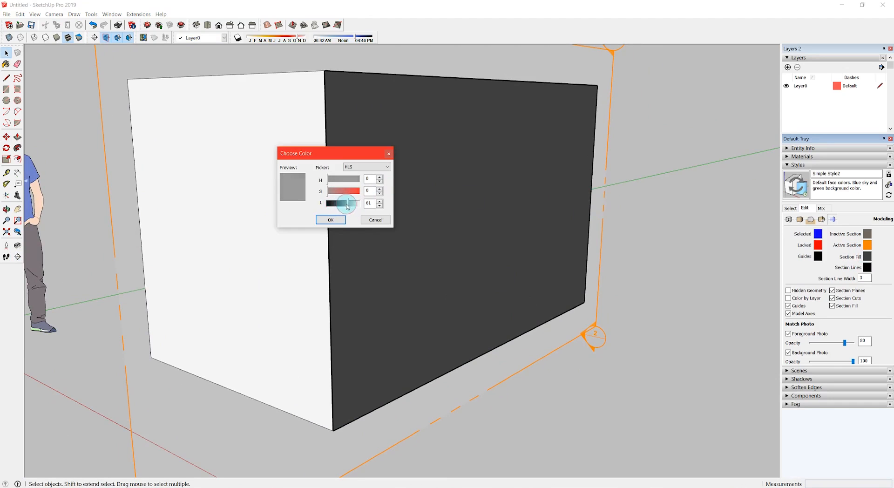
click(330, 220)
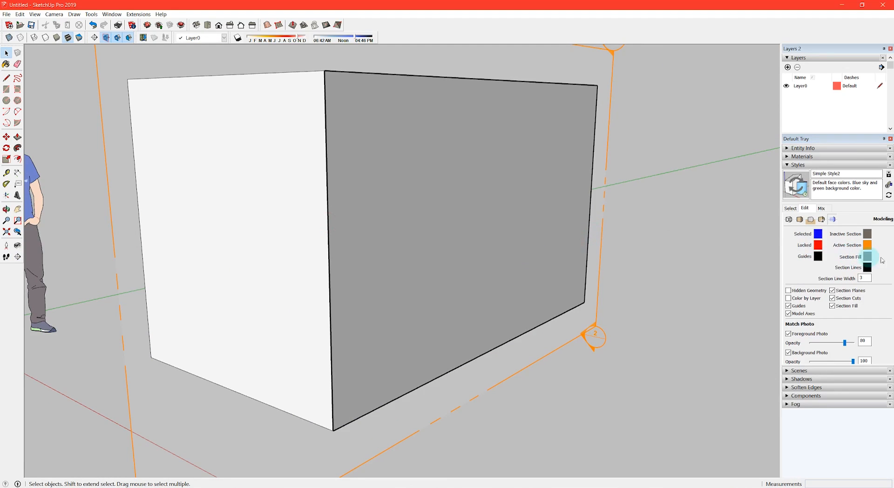
click(869, 258)
click(353, 207)
click(325, 222)
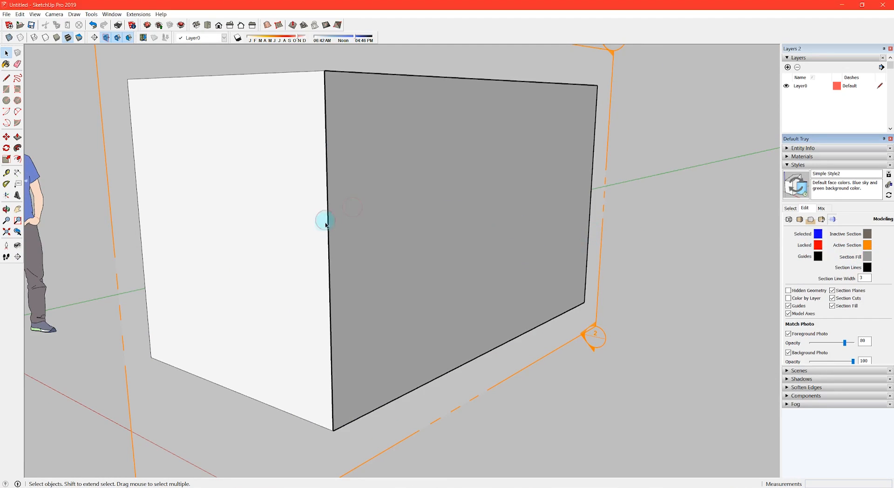
middle_drag(325, 224, 455, 292)
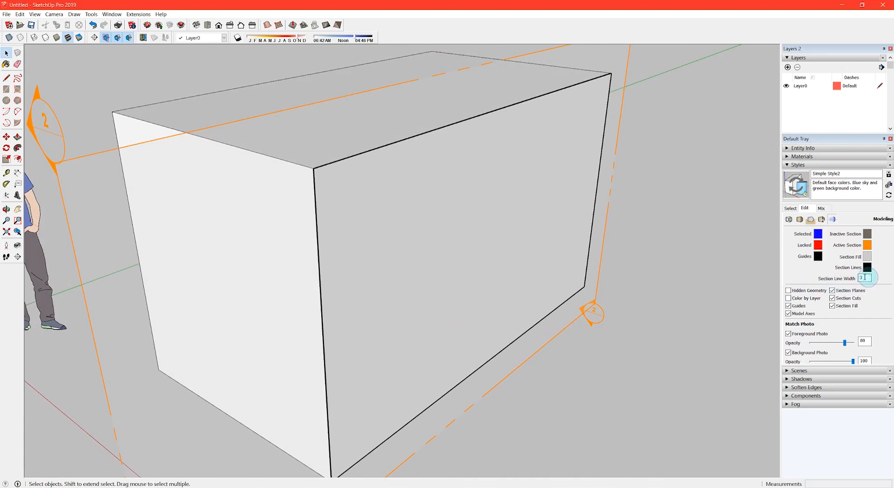
- Adjust the style's section line width, settling on 2, and check it on the cut box
double_click(866, 277)
key(Return)
middle_drag(499, 250, 473, 234)
drag(865, 278, 833, 275)
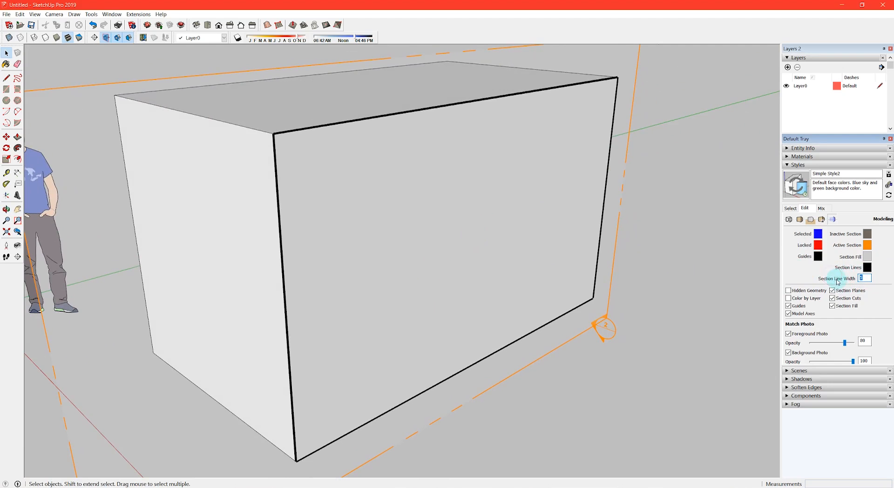
text(2)
key(Return)
middle_drag(407, 256, 481, 235)
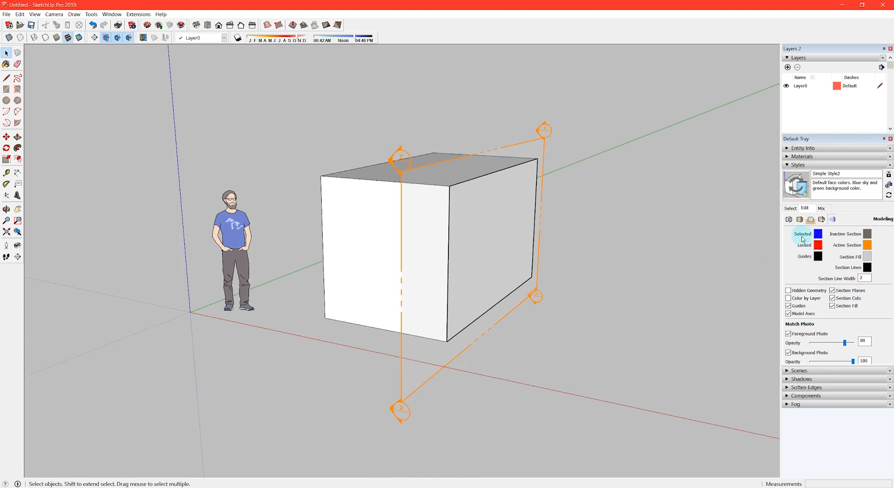
- Save the customised style in the Styles folder, naming it with the owner's first name followed by "Style 2"
click(822, 219)
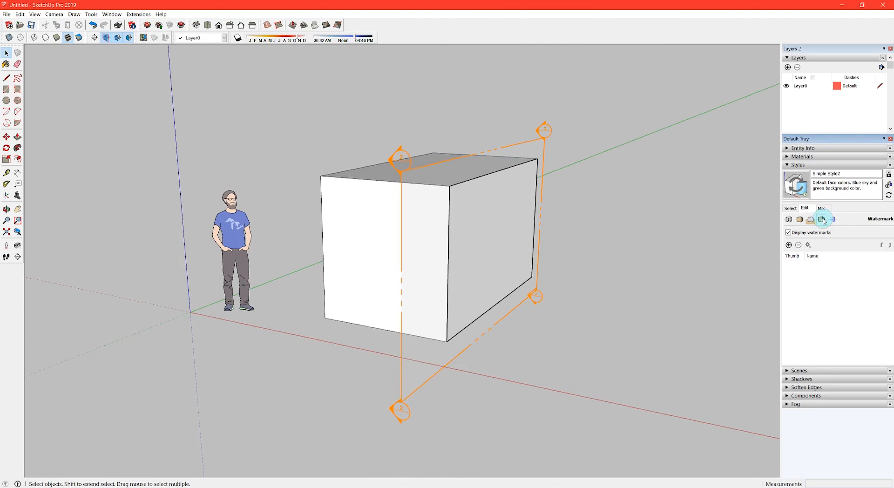
click(833, 219)
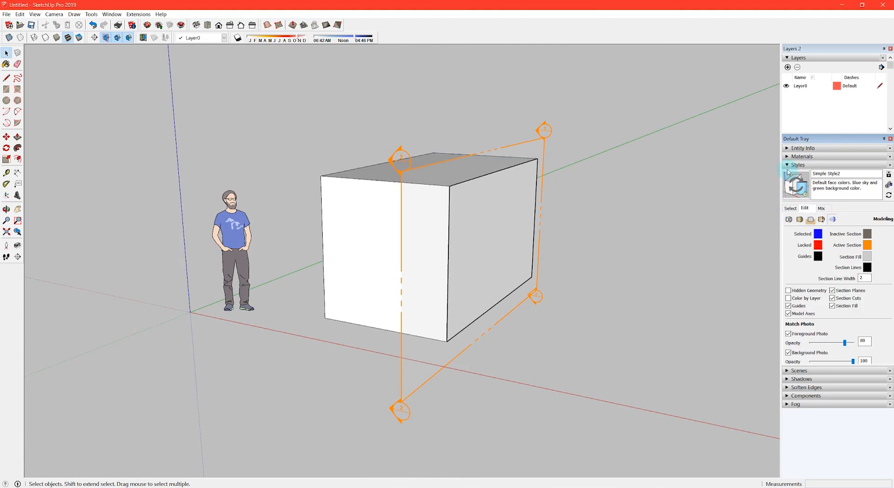
click(790, 209)
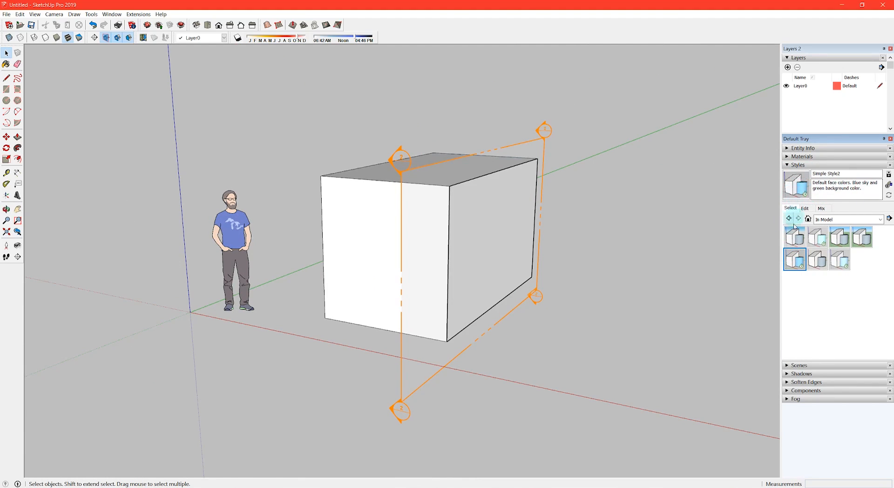
right_click(797, 266)
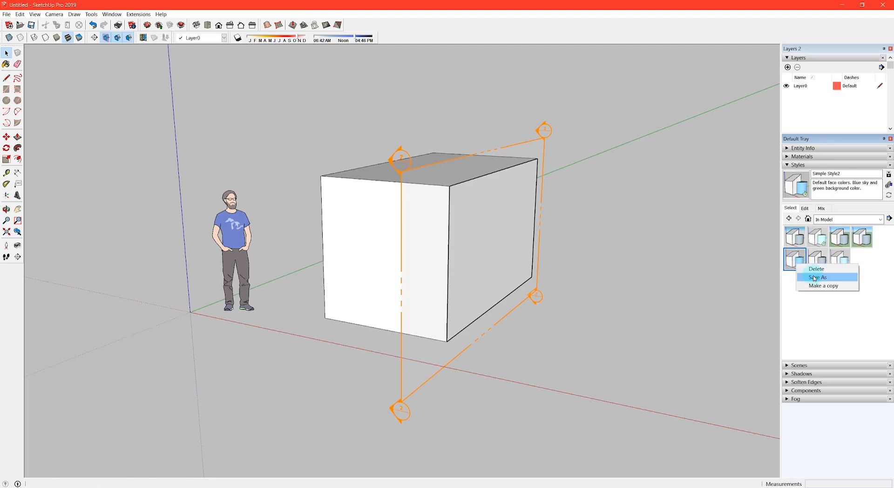
click(803, 272)
text(Be)
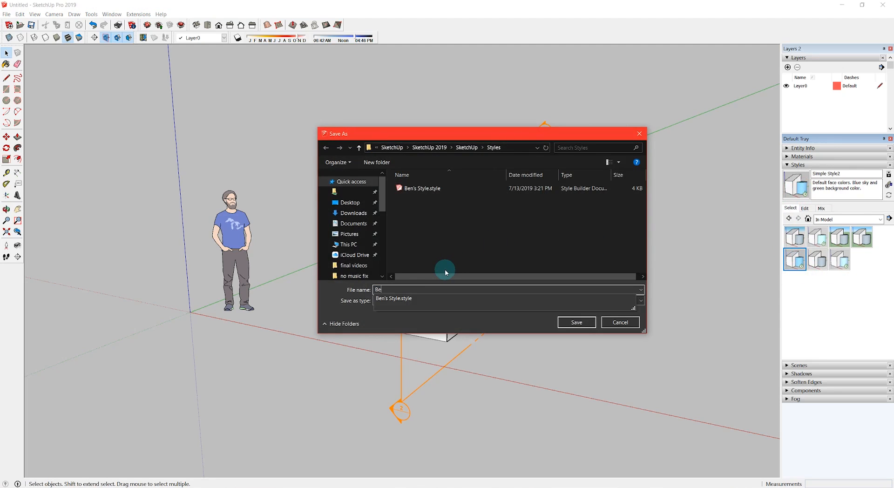
text(n's Style 2)
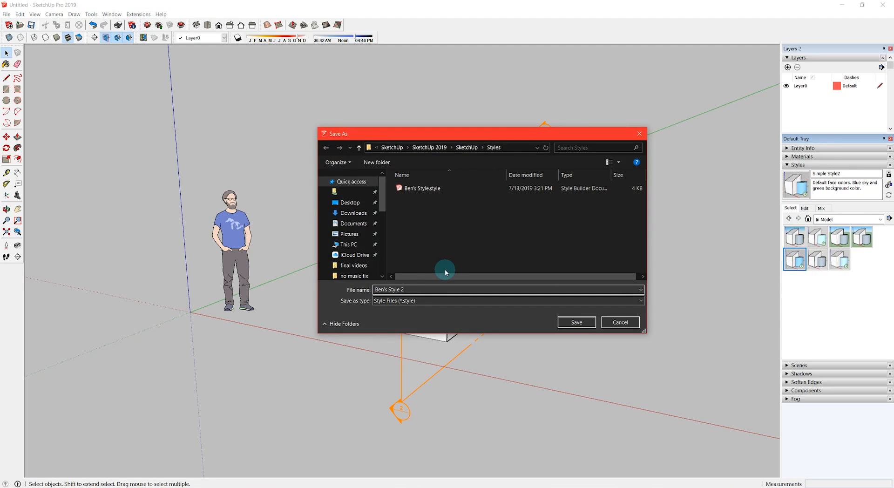
key(Return)
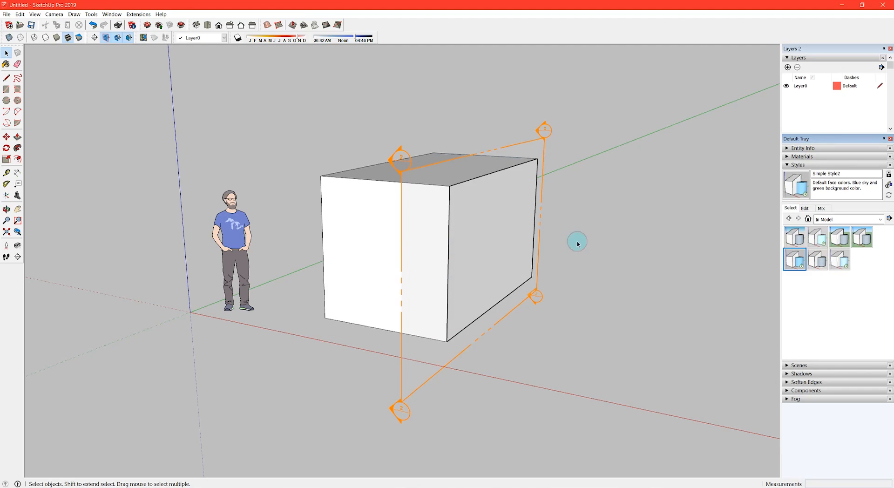
- Open the user Styles folder as a style collection to list the saved custom styles
click(829, 219)
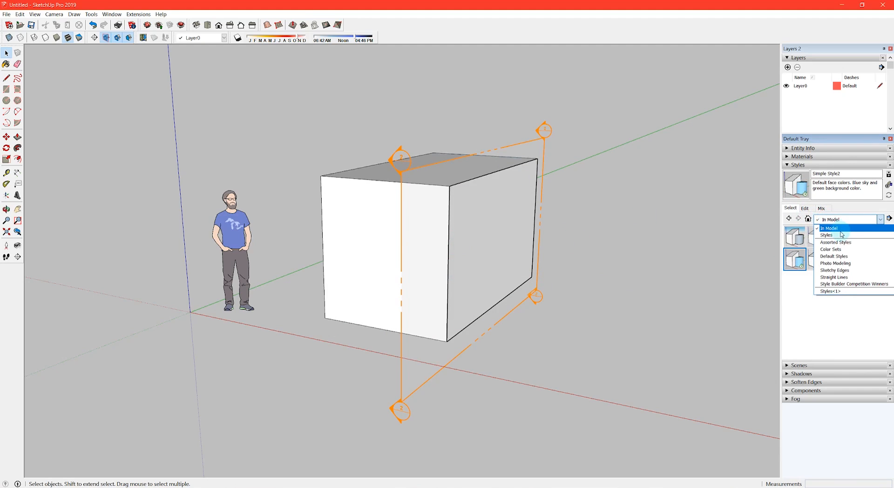
click(842, 234)
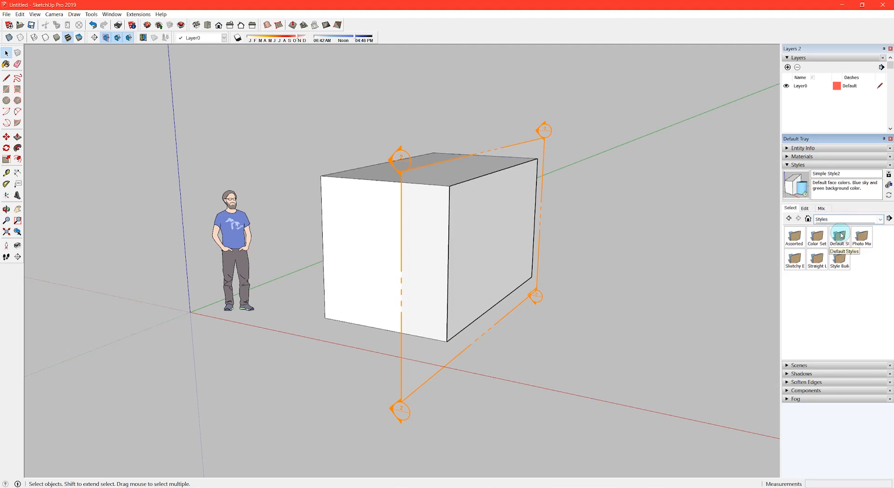
click(888, 218)
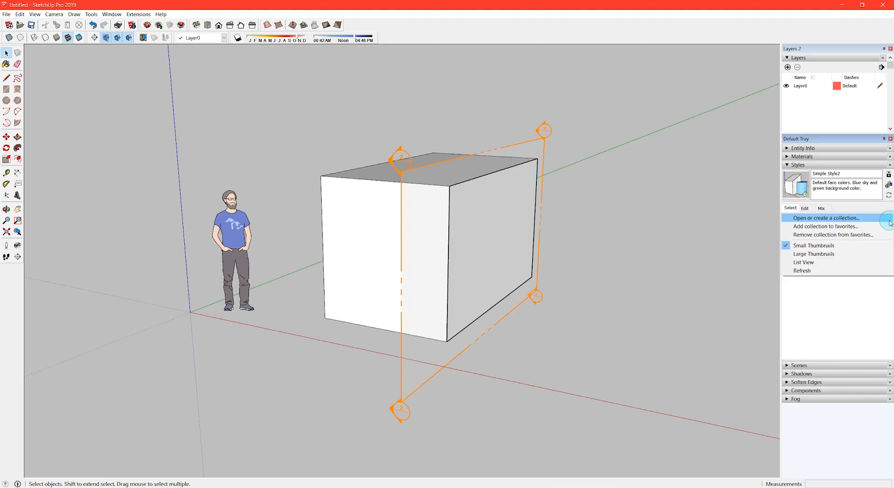
click(813, 219)
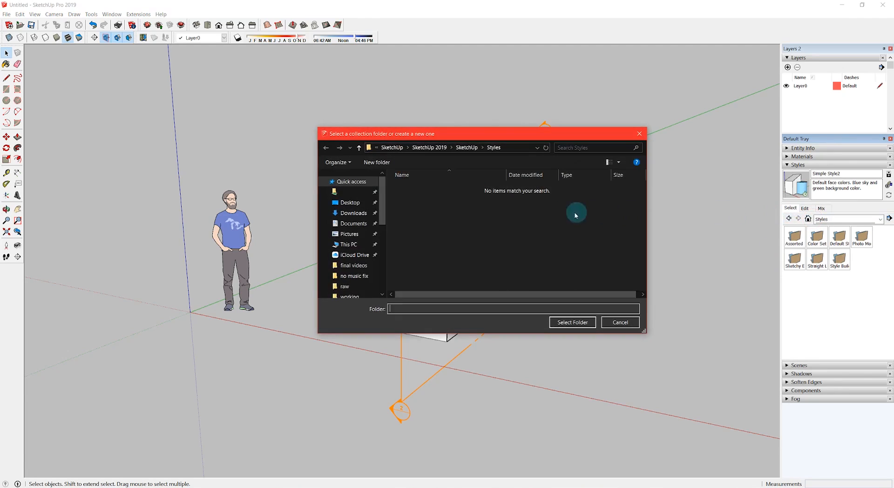
click(418, 227)
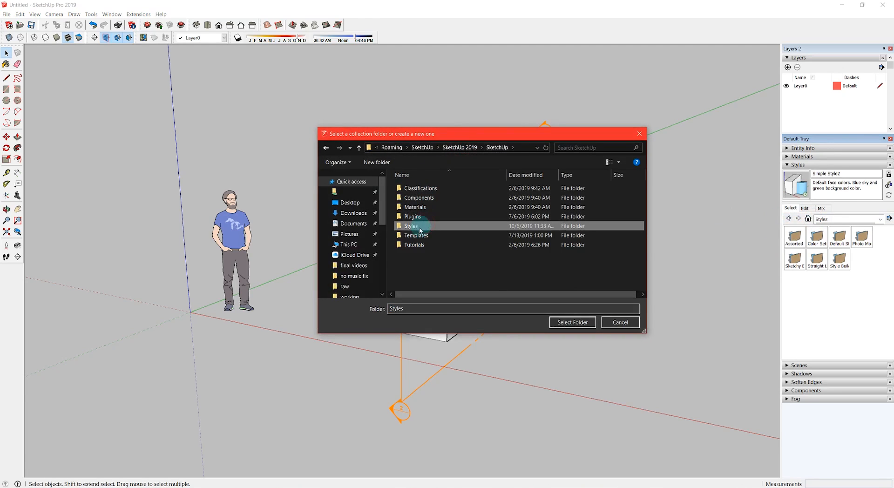
click(572, 322)
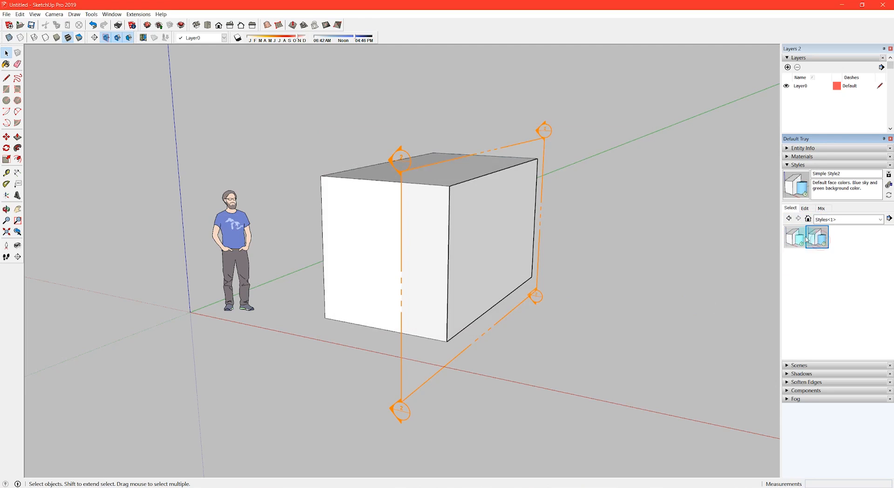
- Delete the box, the section plane and the scale figure so that the model is empty
middle_drag(450, 225, 522, 294)
drag(342, 225, 245, 143)
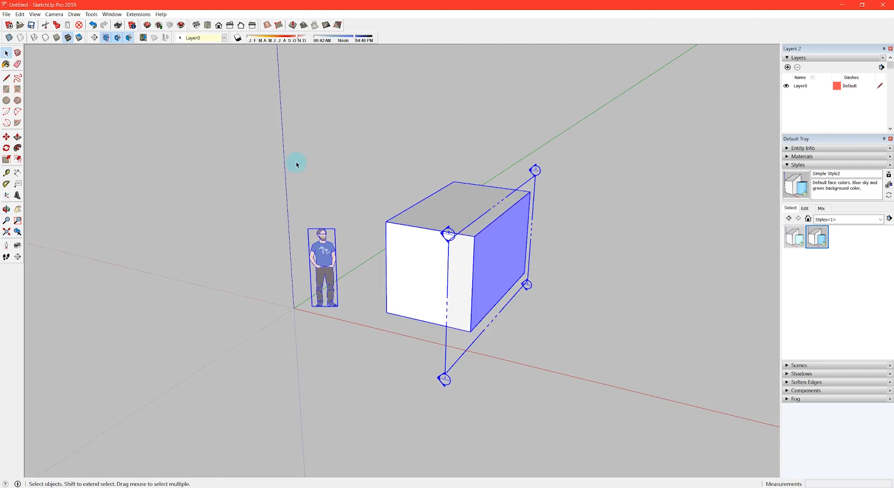
key(Delete)
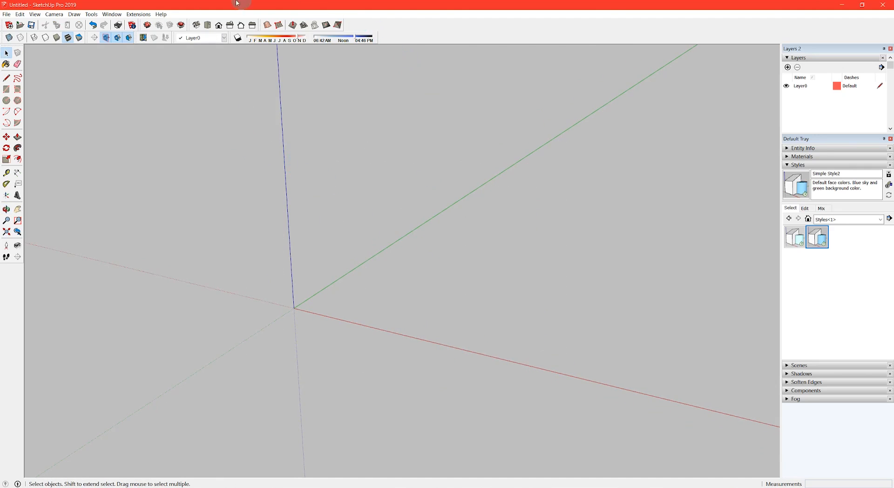
click(111, 132)
middle_drag(306, 203, 417, 233)
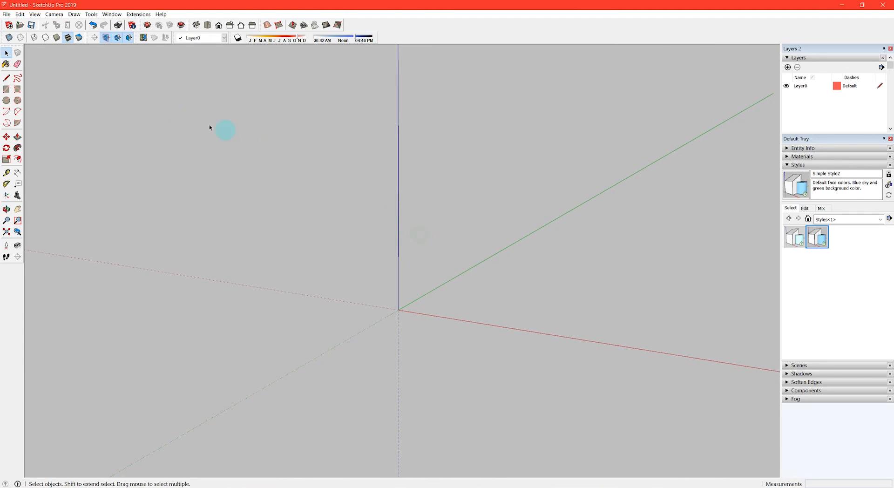
- Save the empty model as the default template, named with the owner's first name followed by "Template 2"
click(7, 14)
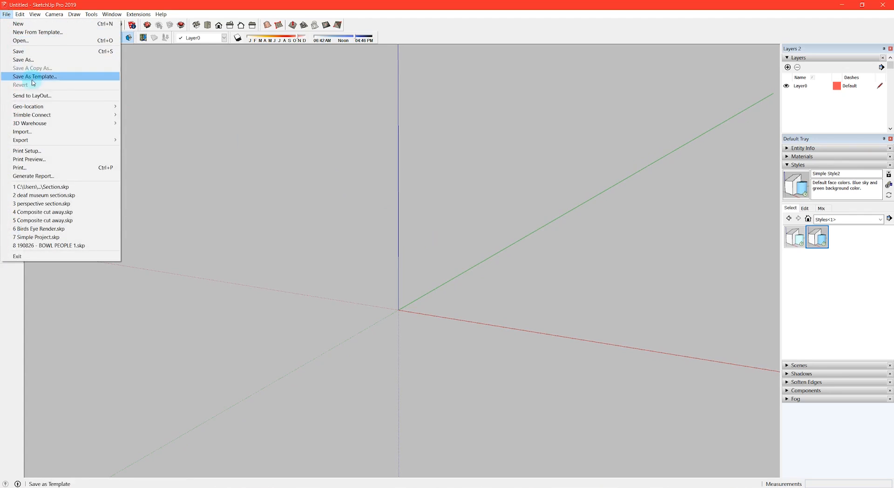
click(47, 77)
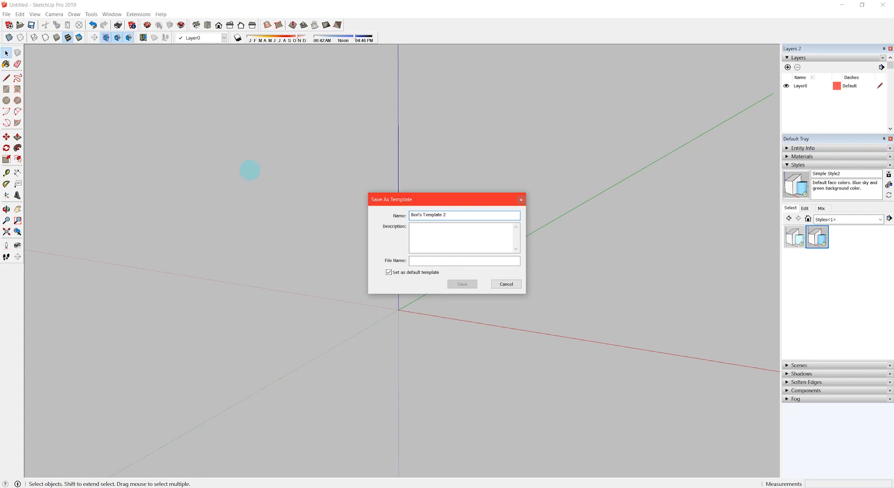
triple_click(454, 216)
key(BackSpace)
text(cz)
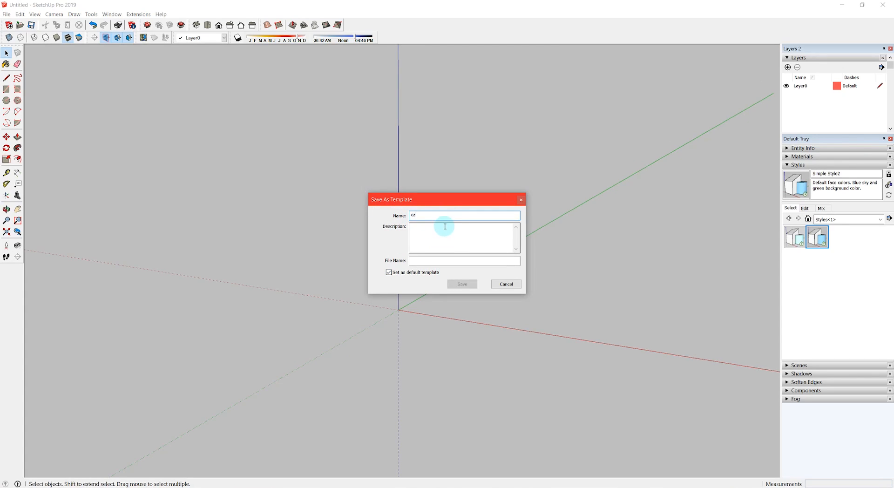
drag(455, 216, 342, 205)
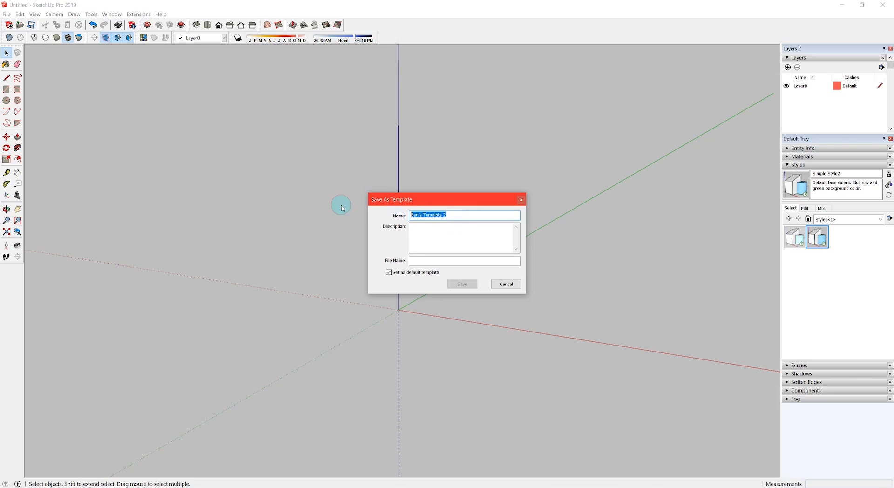
click(435, 261)
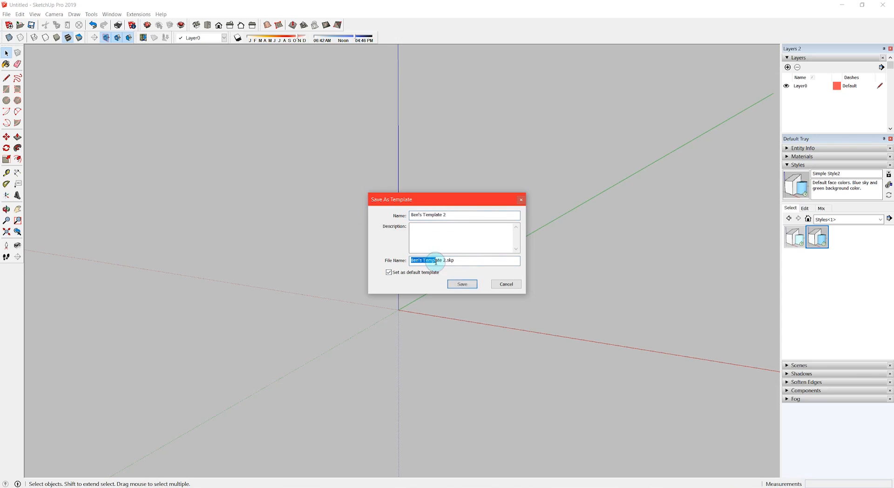
click(471, 283)
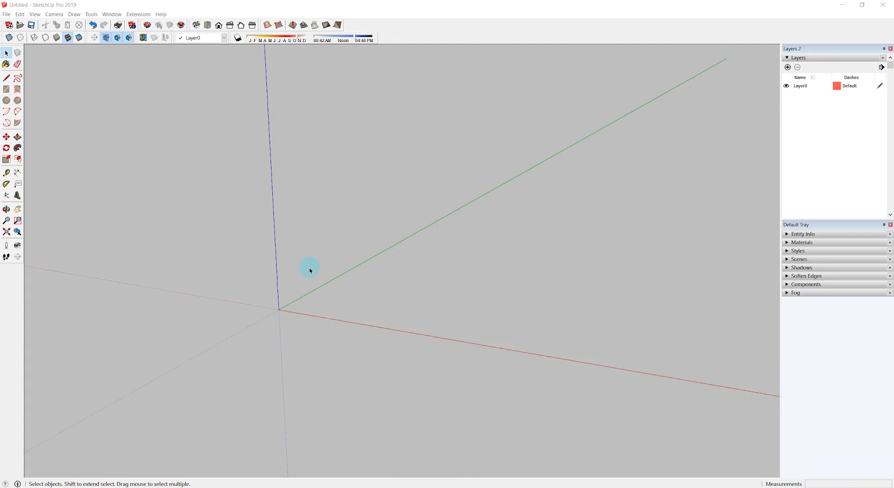
- Draw a rectangle on the ground starting at the origin and extrude it upward into a box with Push/Pull
key(r)
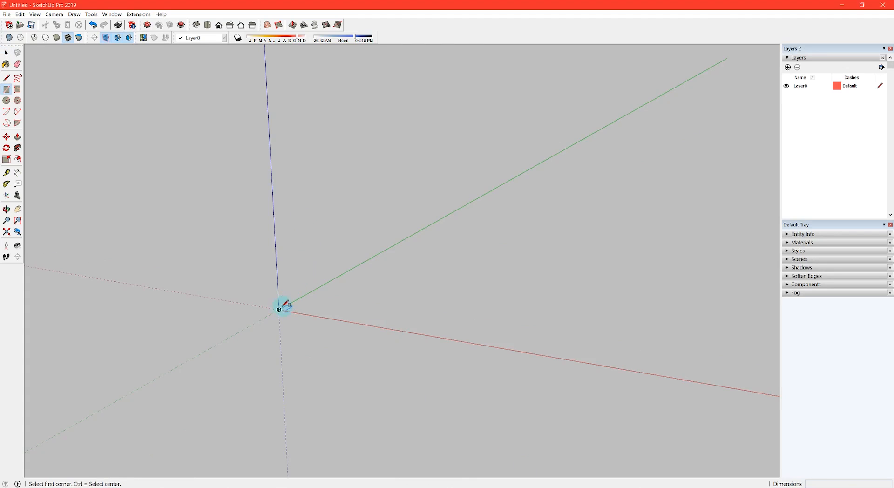
click(279, 309)
click(407, 289)
key(p)
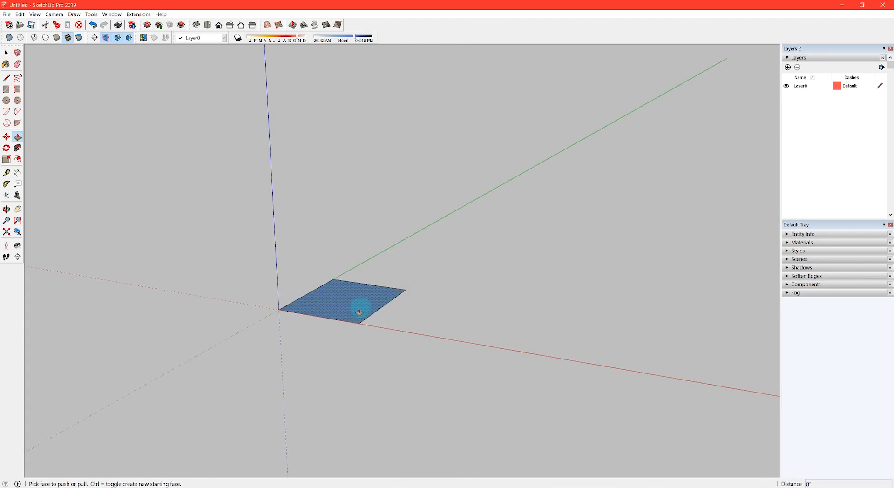
drag(359, 305, 339, 205)
click(339, 205)
key(space)
- Examine the box from several sides, selecting its connected faces and edges and clearing the selection
middle_drag(403, 265, 460, 316)
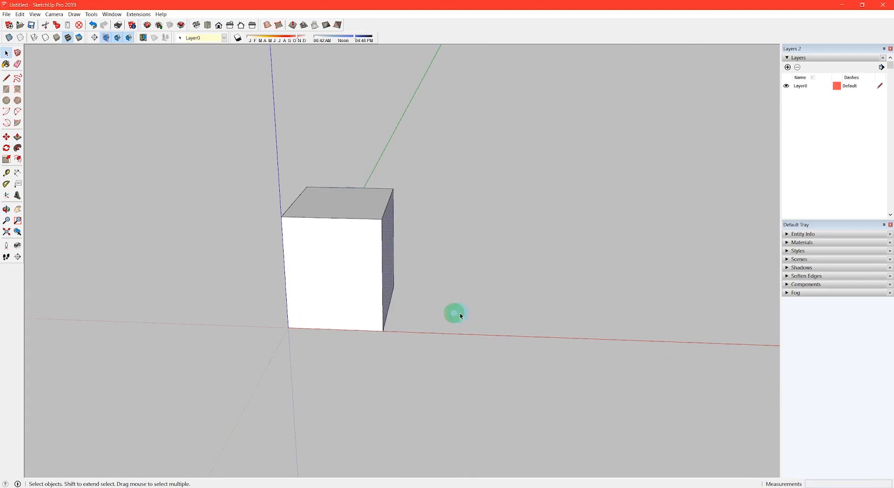
drag(261, 202, 260, 203)
middle_drag(343, 225, 463, 238)
click(331, 232)
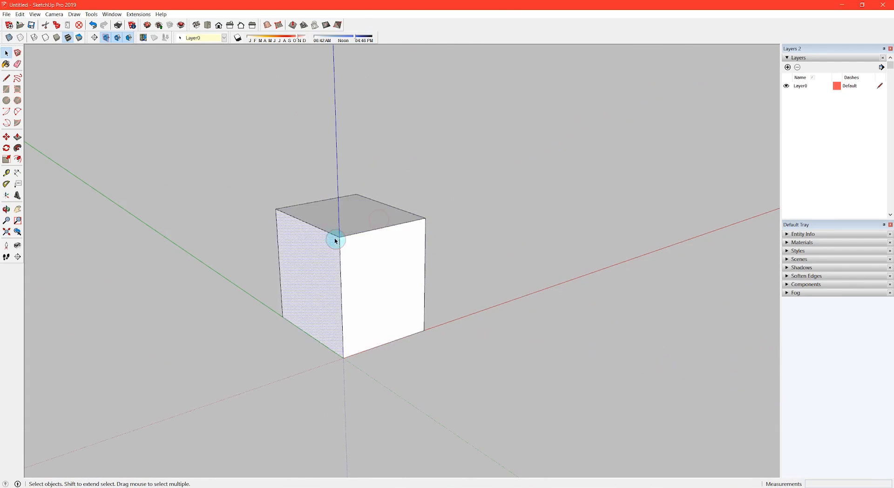
triple_click(369, 254)
middle_drag(414, 275, 81, 249)
click(193, 289)
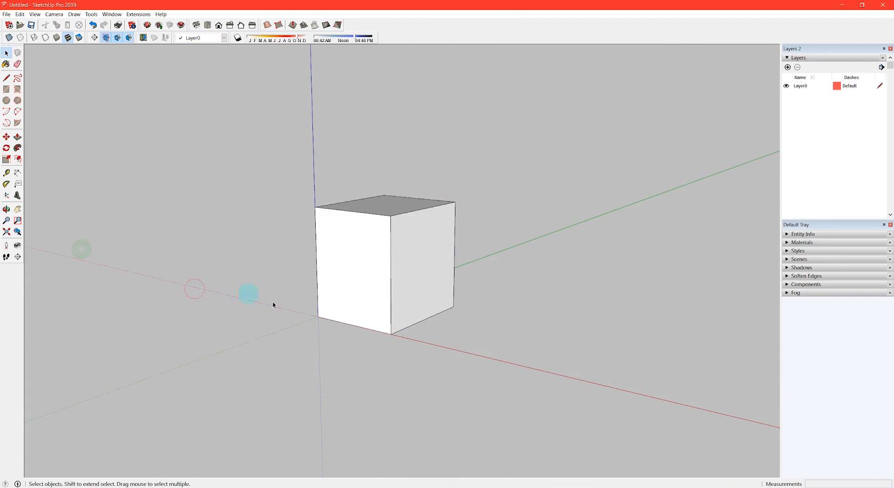
- Draw a second rectangle on the ground beside the first box and extrude it into a lower box
key(r)
click(228, 342)
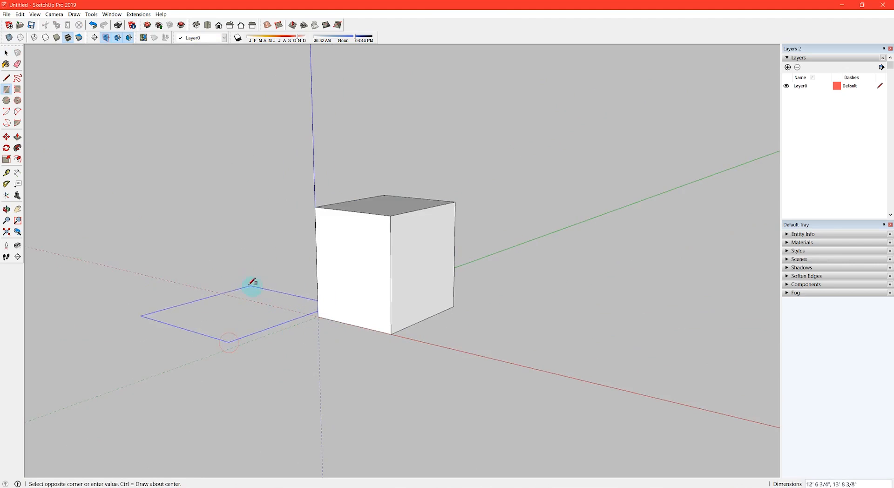
click(240, 298)
key(space)
scroll(249, 320, up, 1)
key(p)
click(246, 326)
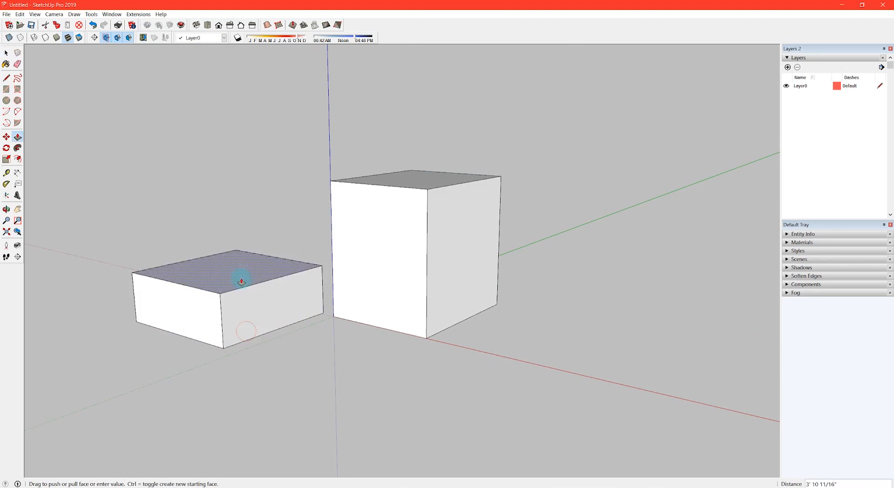
click(238, 230)
key(space)
- Select the whole second box and move it up against the first box so that the two overlap at the base
triple_click(250, 274)
middle_drag(250, 275, 305, 325)
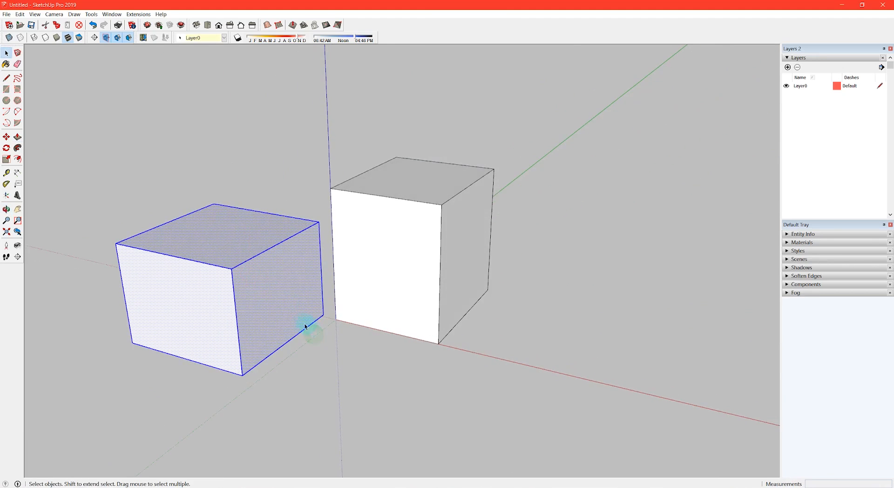
key(m)
drag(270, 327, 345, 293)
key(space)
click(347, 413)
key(o)
key(space)
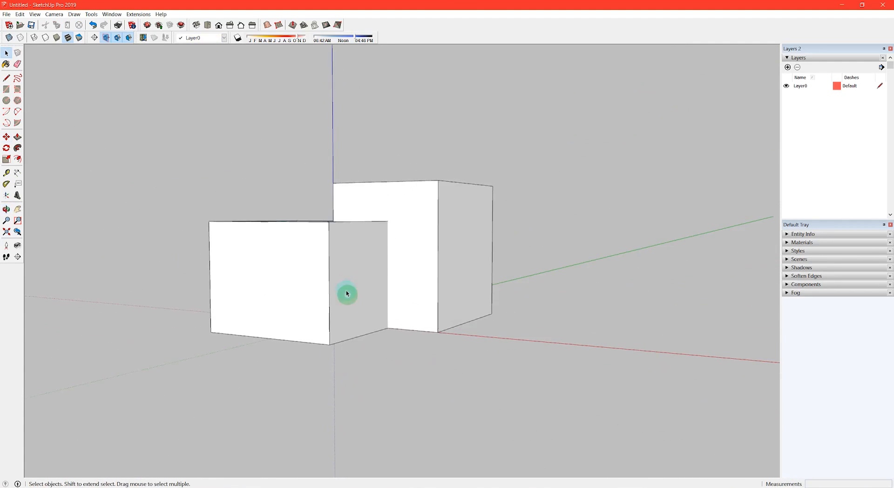
- Check from below how the two boxes are joined by selecting their connected geometry and the lower box's side face with its edges
triple_click(345, 293)
middle_drag(345, 293, 413, 155)
click(357, 224)
triple_click(392, 239)
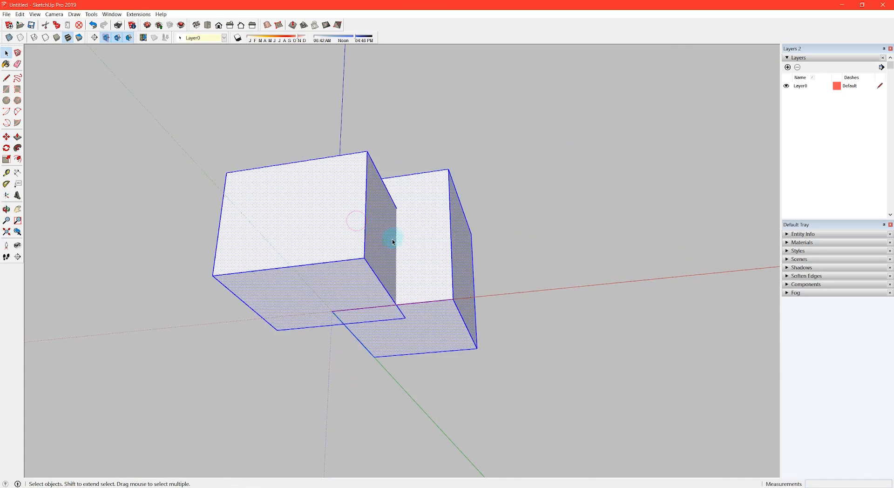
double_click(392, 239)
triple_click(389, 240)
double_click(388, 242)
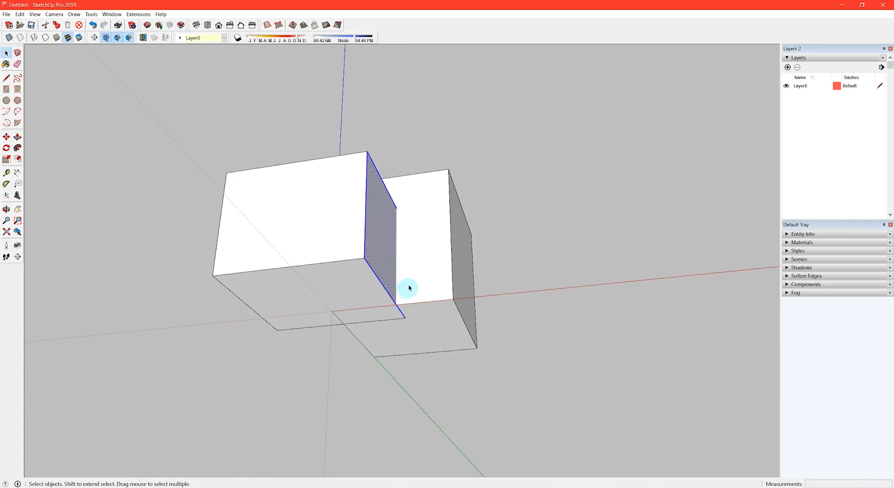
- Try to move the lower box's side face together with its edges
click(415, 263)
key(m)
key(space)
double_click(382, 263)
key(m)
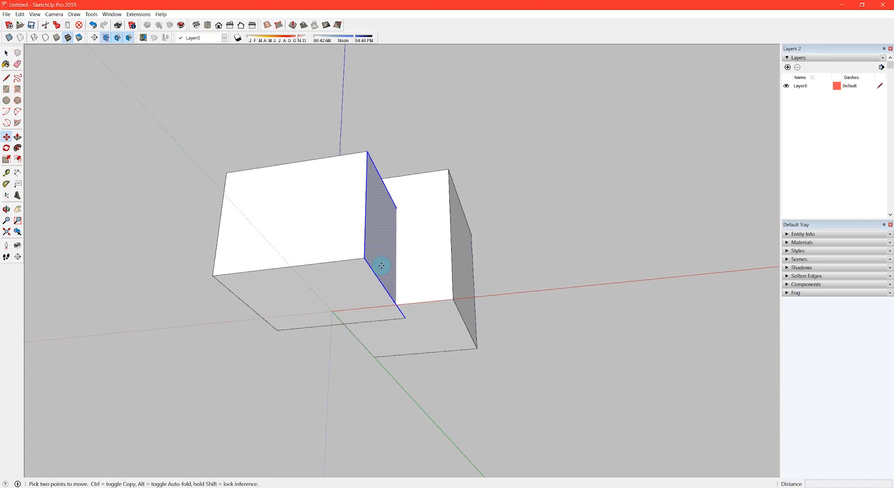
click(381, 265)
middle_drag(246, 237, 296, 339)
key(Escape)
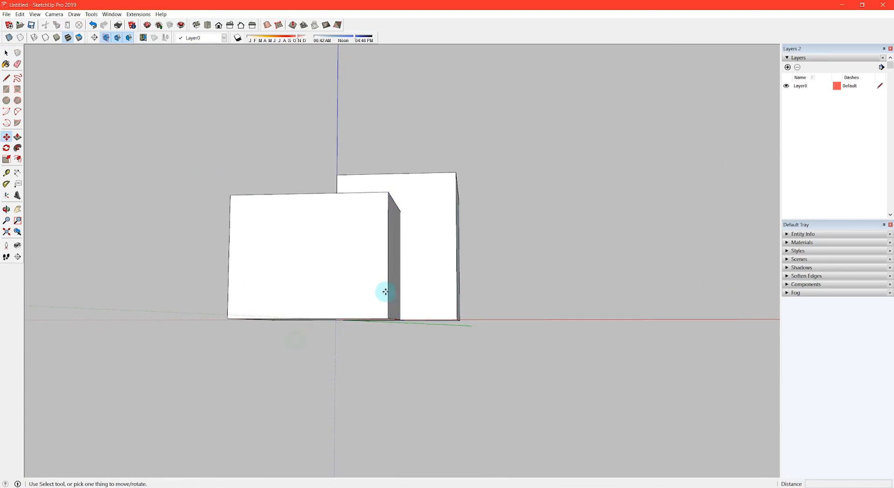
- Move individual faces of the two joined boxes to test how their connected geometry stretches
middle_drag(386, 292, 355, 325)
click(347, 324)
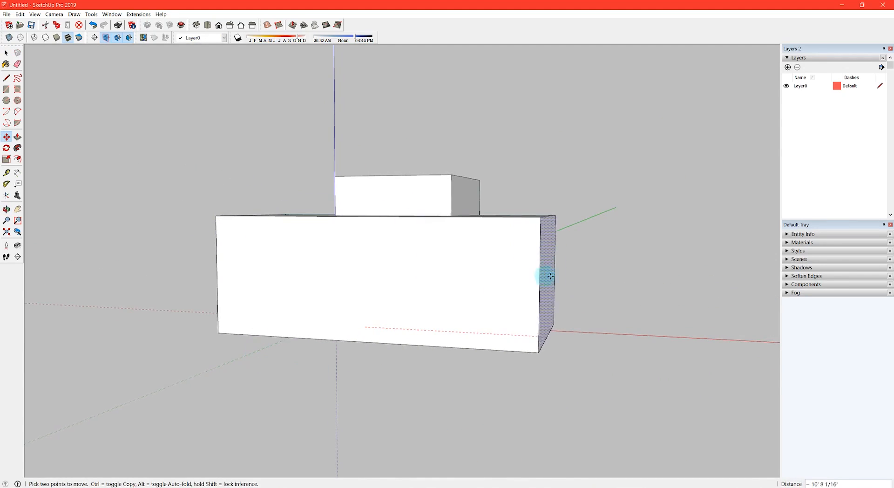
middle_drag(550, 276, 423, 286)
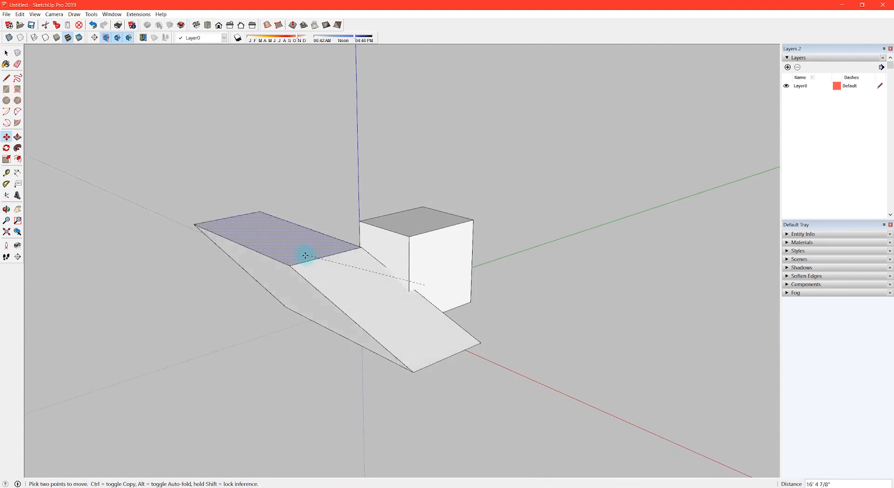
middle_drag(319, 294, 222, 314)
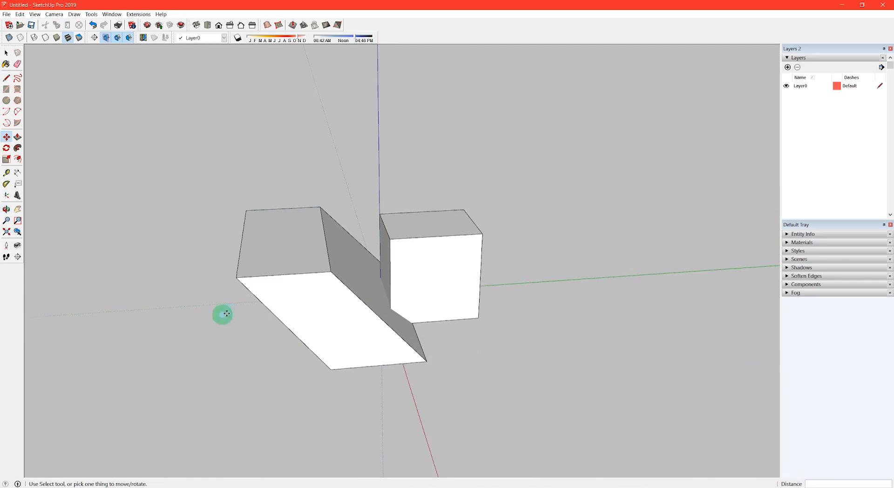
click(410, 315)
click(425, 313)
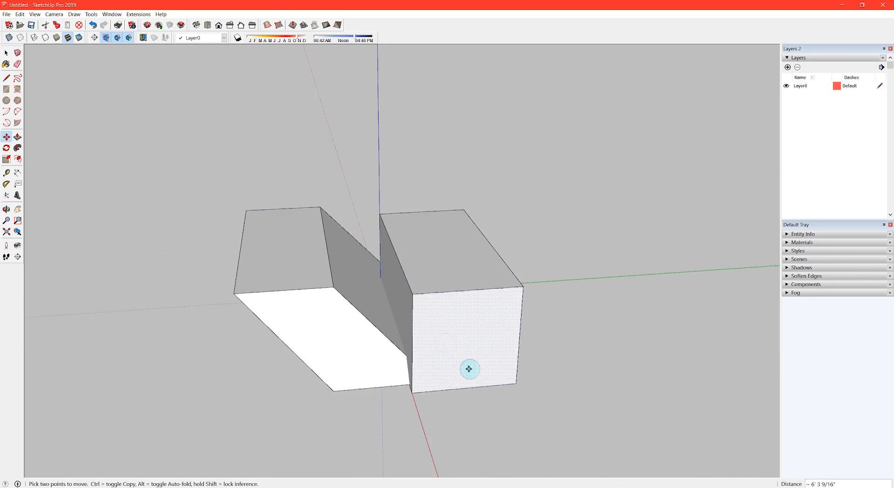
middle_drag(469, 368, 485, 327)
- Select all the connected geometry and try to move both boxes as one
key(space)
triple_click(480, 328)
key(m)
click(424, 353)
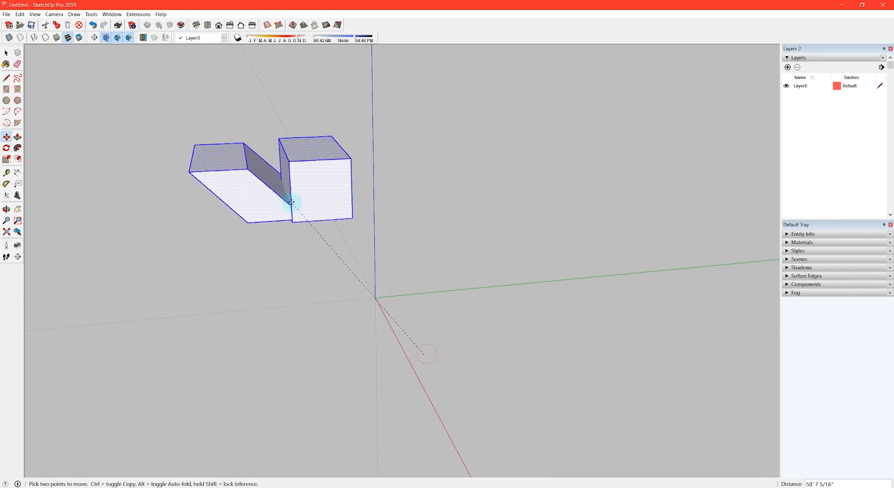
click(292, 308)
- Select only the first box with a selection window and try to move it away from the lower box
key(space)
triple_click(317, 307)
drag(241, 162, 367, 291)
middle_drag(367, 291, 363, 88)
key(m)
click(324, 247)
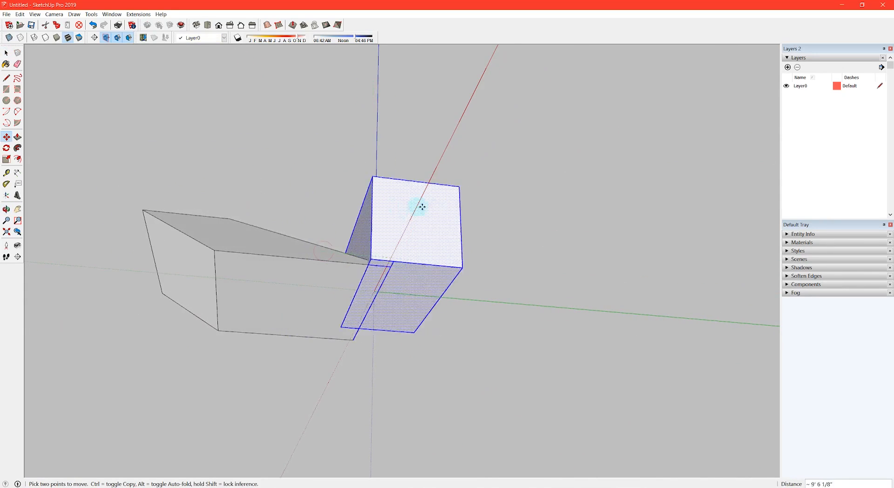
click(496, 245)
middle_drag(439, 239, 400, 420)
click(481, 316)
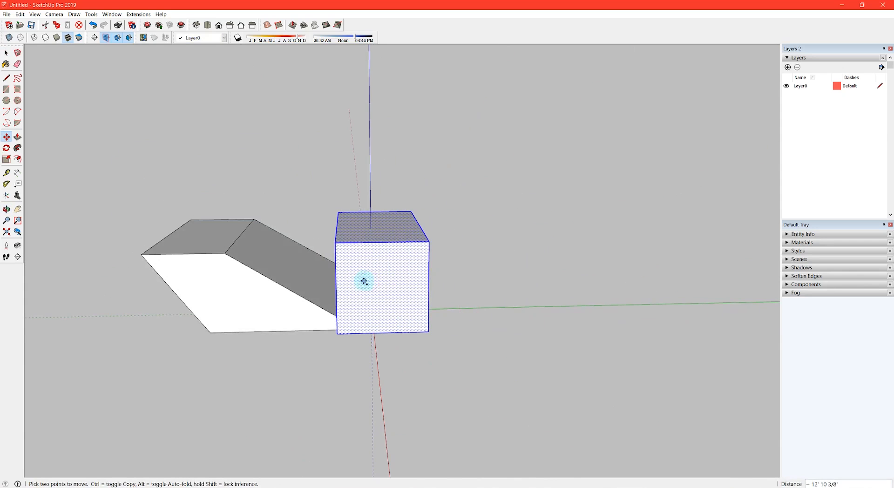
- Undo the moves and the creation of the second box until only the first box remains
key(ctrl+z)
key(ctrl+z)
key(ctrl+z)
middle_drag(317, 282, 443, 321)
key(ctrl+z)
key(ctrl+z)
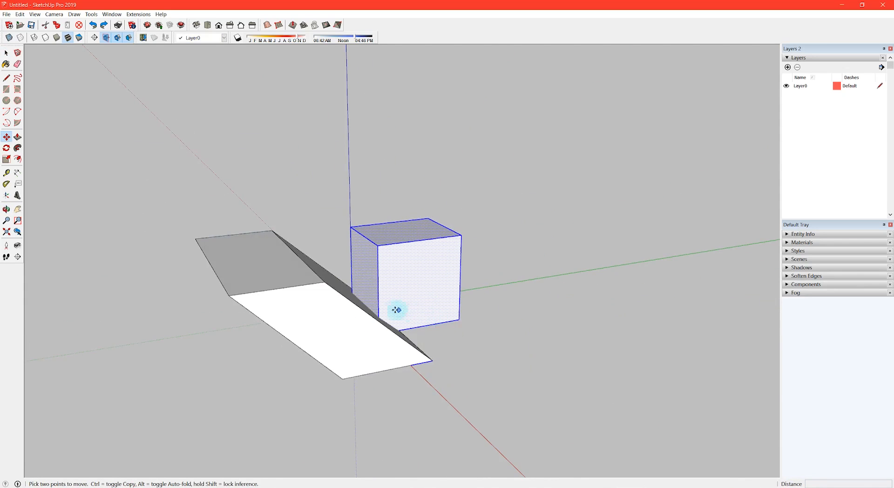
key(ctrl+z)
key(ctrl+z)
key(ctrl+z)
key(space)
middle_drag(391, 303, 458, 313)
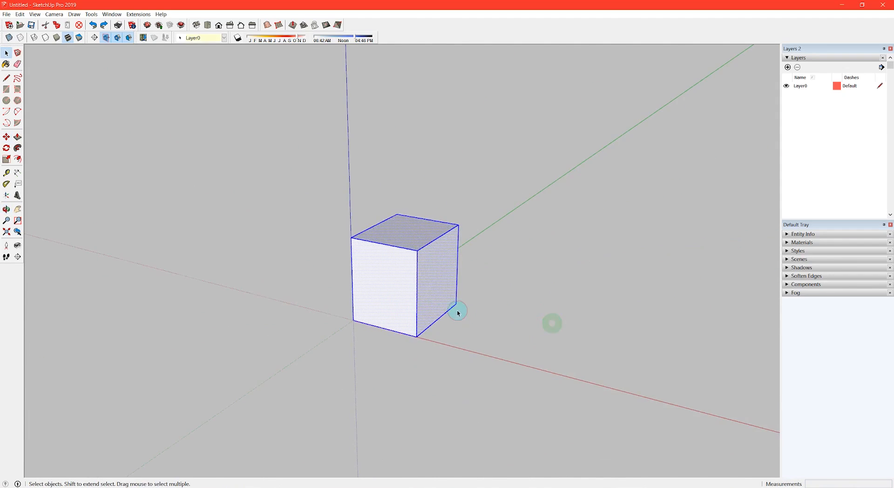
- Select the whole box and copy it along the red axis to place a second box beside it
click(458, 313)
triple_click(414, 289)
middle_drag(384, 292, 447, 340)
key(m)
key(ctrl)
click(385, 329)
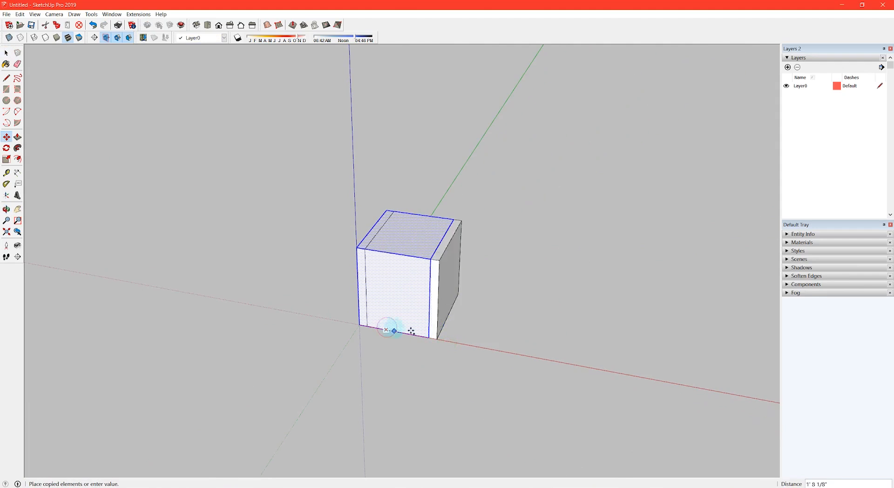
click(507, 359)
- Select all the faces and edges of the copied box and make them a group
middle_drag(507, 359, 496, 275)
triple_click(405, 299)
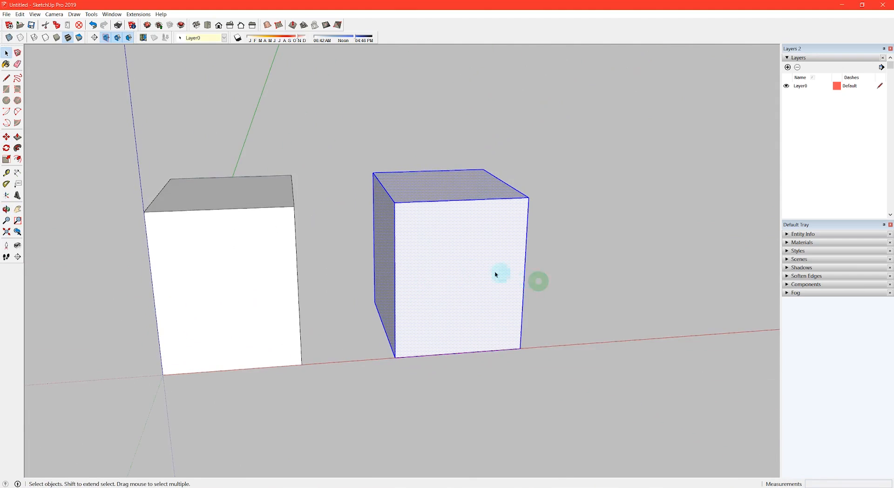
right_click(473, 269)
click(484, 331)
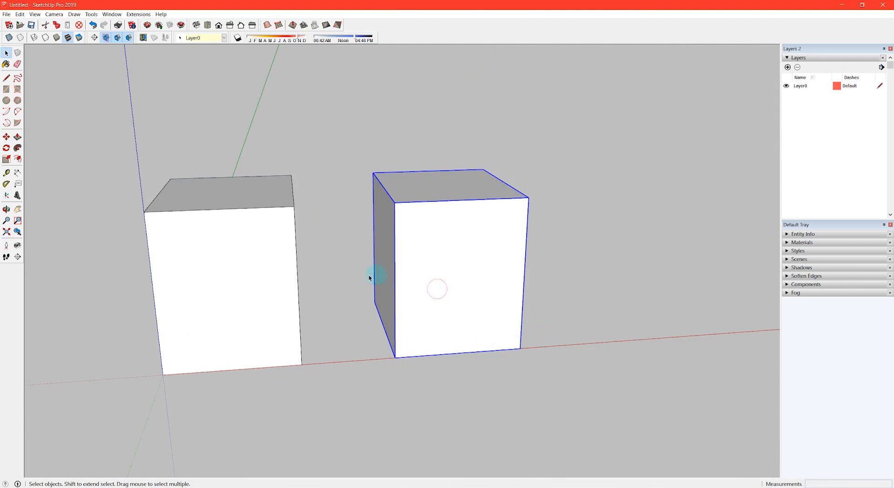
- Select the grouped box, open it to check the geometry inside, and close it again
click(351, 274)
click(399, 275)
click(334, 270)
triple_click(394, 280)
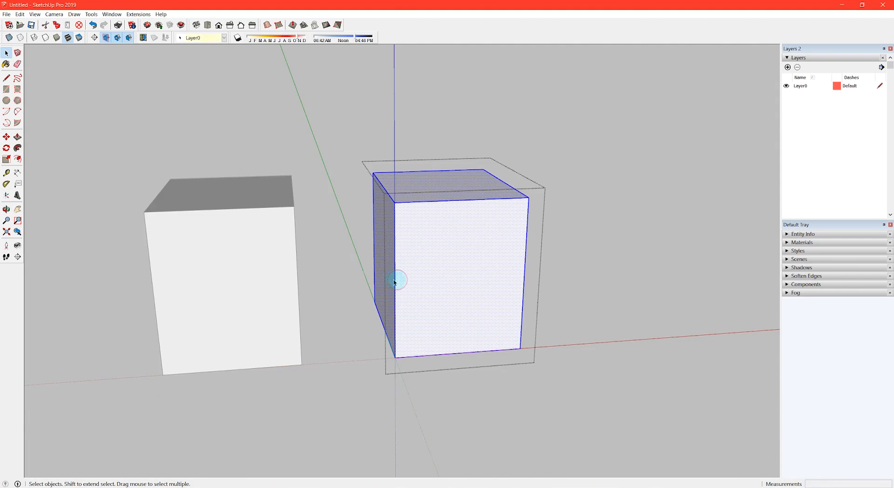
click(270, 282)
click(265, 271)
- Move the group along the red axis until it overlaps the first box, and open it to check its geometry
click(433, 283)
key(m)
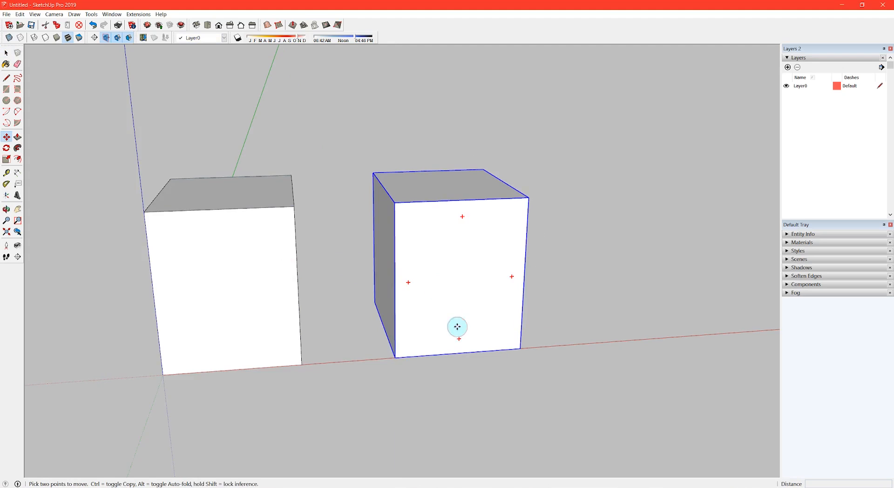
drag(457, 327, 326, 331)
key(space)
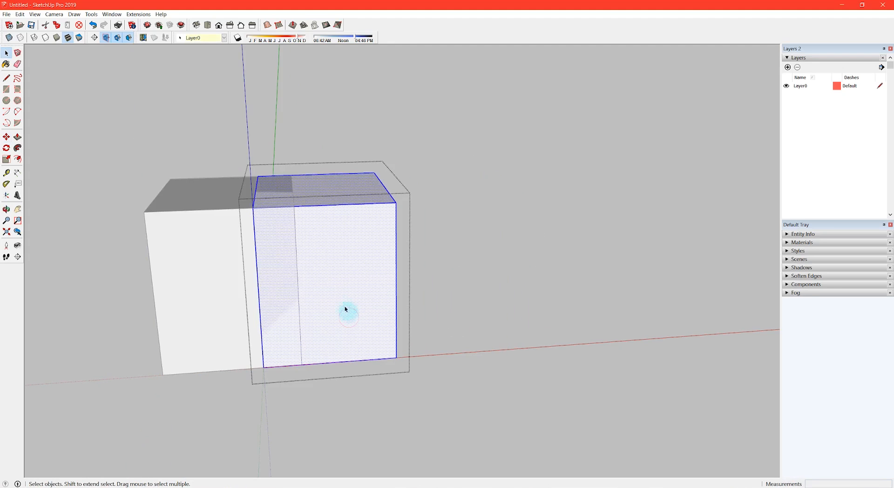
middle_drag(346, 309, 373, 329)
key(Escape)
- Move the group back out of the first box along the red axis and check both boxes by selecting them
key(m)
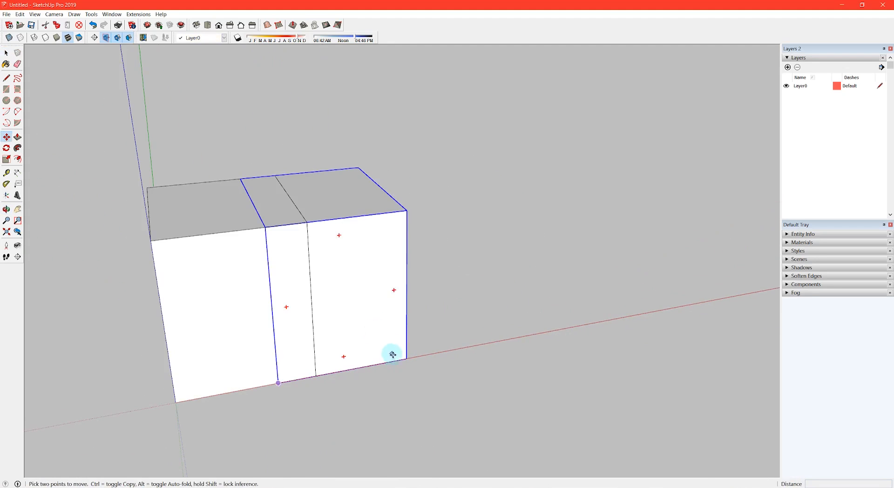
drag(392, 355, 490, 355)
middle_drag(441, 345, 375, 360)
key(space)
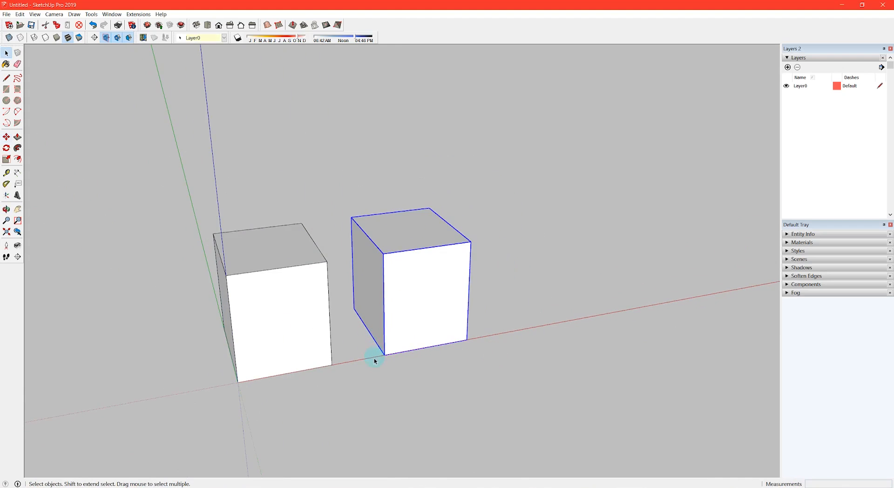
click(295, 337)
click(400, 331)
scroll(400, 331, down, 2)
- Select the whole ungrouped box and copy it along the red axis to the far side of the group
click(324, 342)
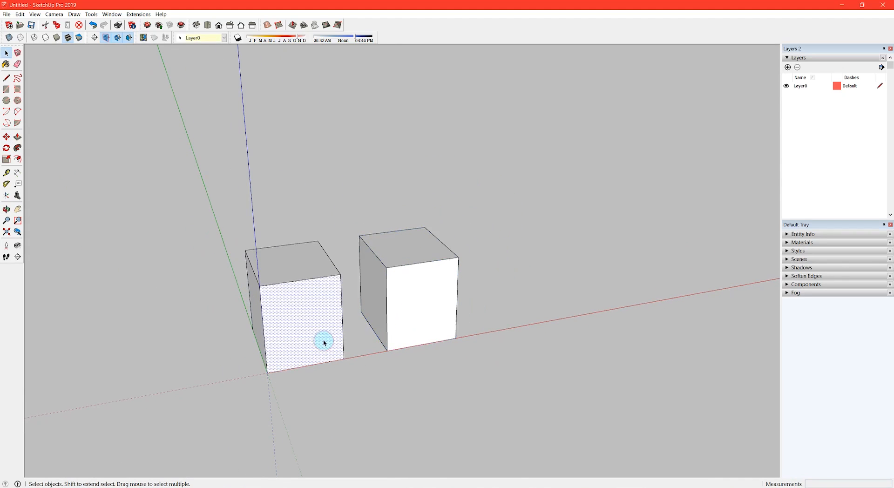
triple_click(324, 342)
key(m)
ctrl+drag(329, 385, 565, 339)
key(space)
- Turn the third box into a component with the default definition, replacing the selection with the component
scroll(537, 281, up, 3)
right_click(535, 282)
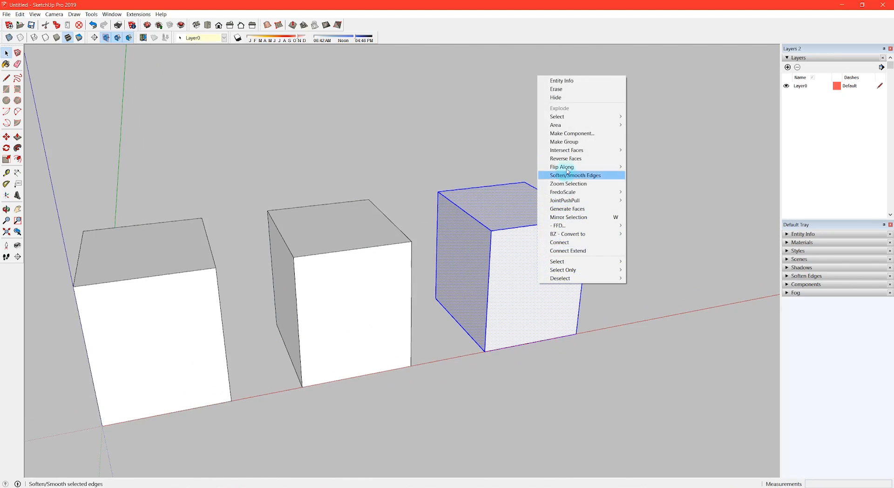
click(572, 134)
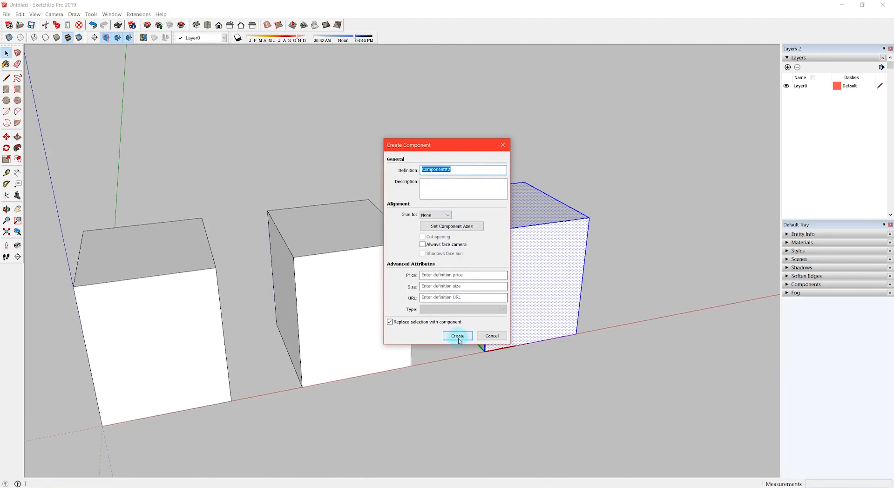
click(459, 340)
- Select the component and the group in turn to compare how they behave
click(440, 326)
click(467, 317)
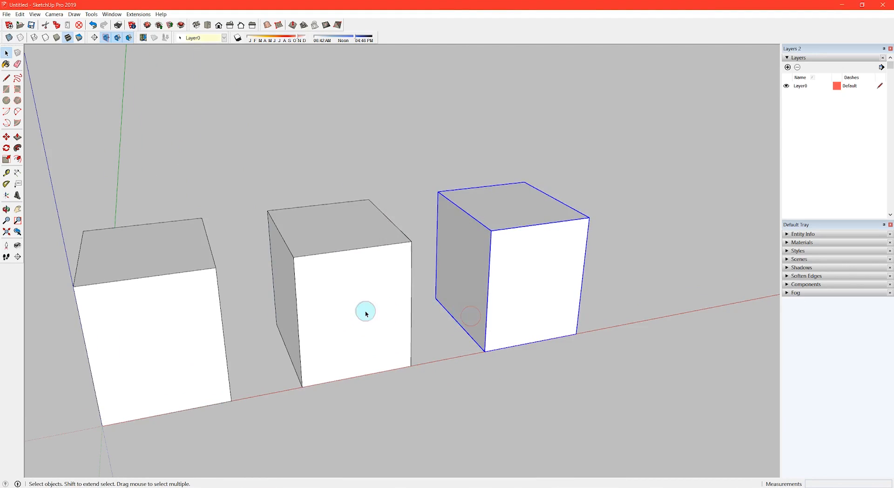
click(366, 313)
click(471, 314)
- Copy the component along the green axis to place a second instance behind it
middle_drag(524, 320, 459, 363)
key(m)
click(494, 386)
key(ctrl)
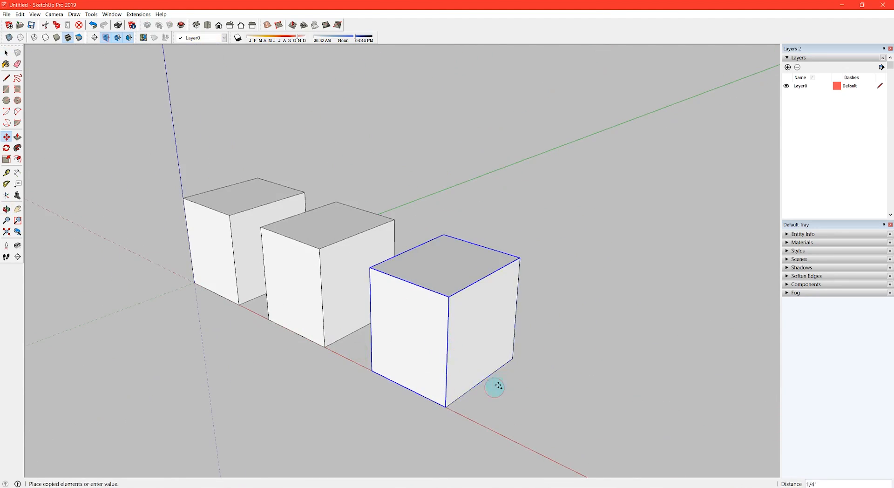
key(space)
- Open the front component for editing, change its height with Push/Pull and draw a small rectangle on its top face
click(449, 328)
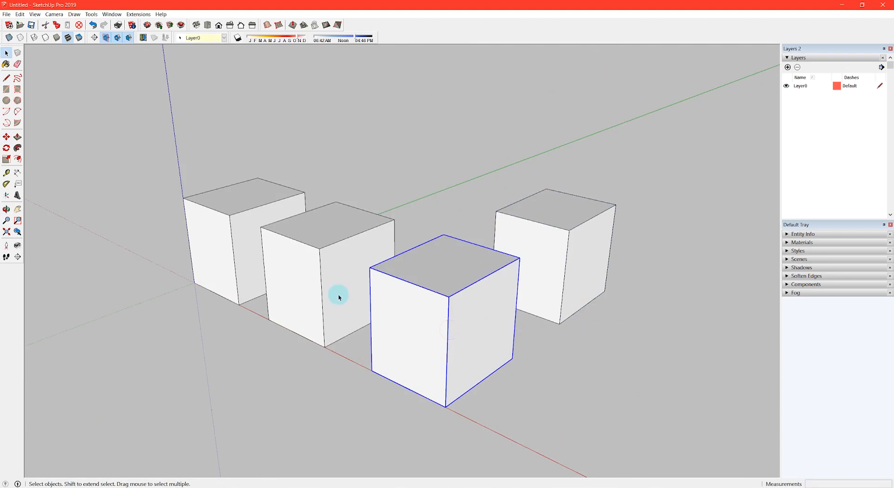
double_click(432, 312)
key(p)
drag(448, 286, 449, 251)
middle_drag(462, 300, 422, 322)
scroll(420, 305, up, 2)
key(r)
click(397, 320)
scroll(416, 289, up, 1)
- Raise the component's top face slightly, extrude the small rectangle upward about 4' 11 3/4" and close the component
key(p)
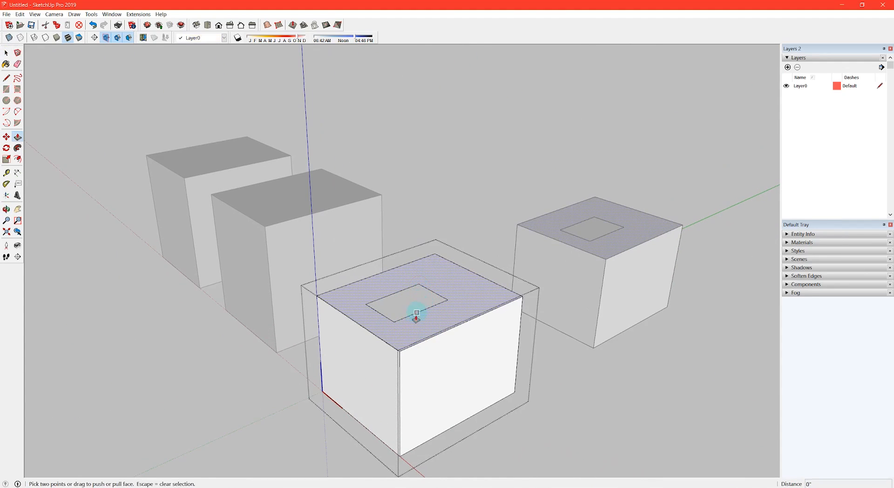
click(415, 318)
click(415, 301)
click(405, 294)
click(404, 231)
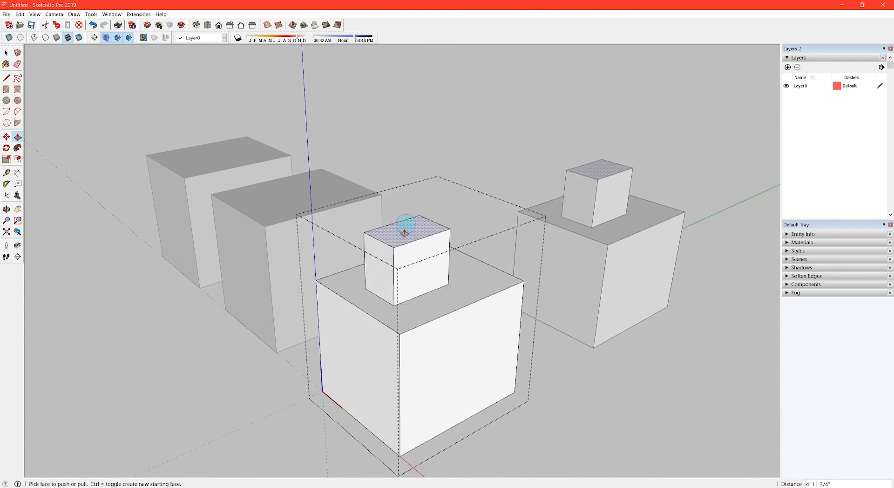
key(space)
key(Escape)
- Copy the grouped box about 16' 10" along the green axis to place a second group behind it
middle_drag(410, 272, 634, 285)
scroll(533, 312, down, 2)
click(467, 288)
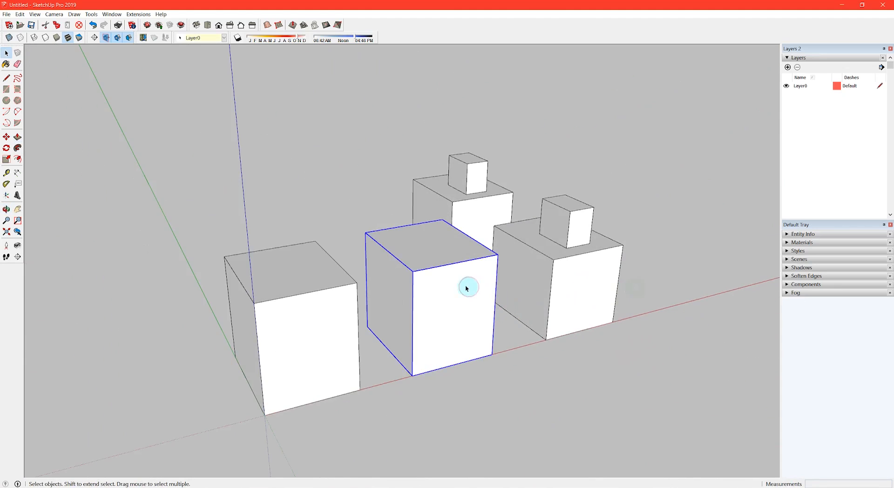
middle_drag(467, 288, 431, 341)
key(m)
key(ctrl)
click(433, 312)
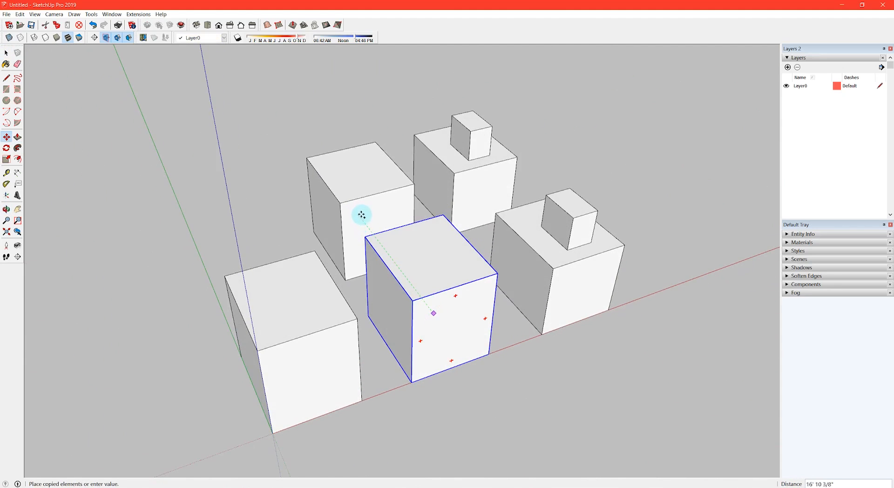
click(361, 213)
- Open the front group, pull its top face up to make the box taller, and close the group
middle_drag(362, 213, 436, 251)
click(436, 252)
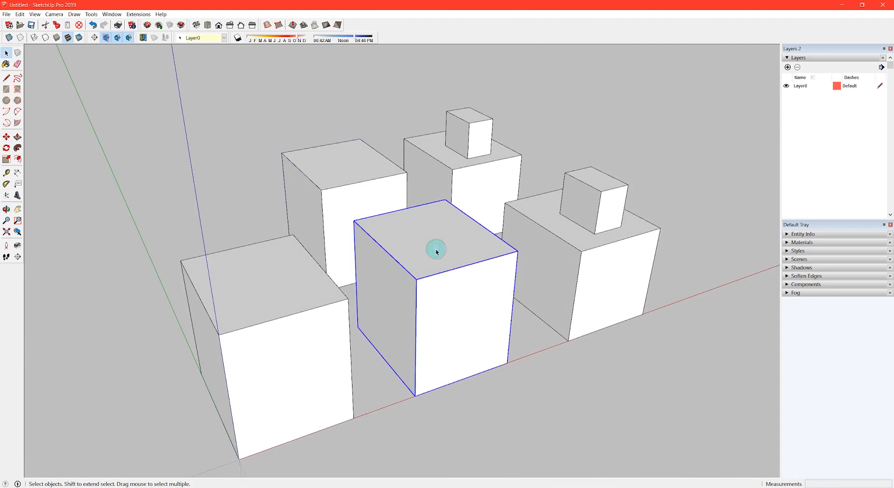
click(349, 198)
double_click(425, 241)
scroll(425, 244, up, 2)
key(p)
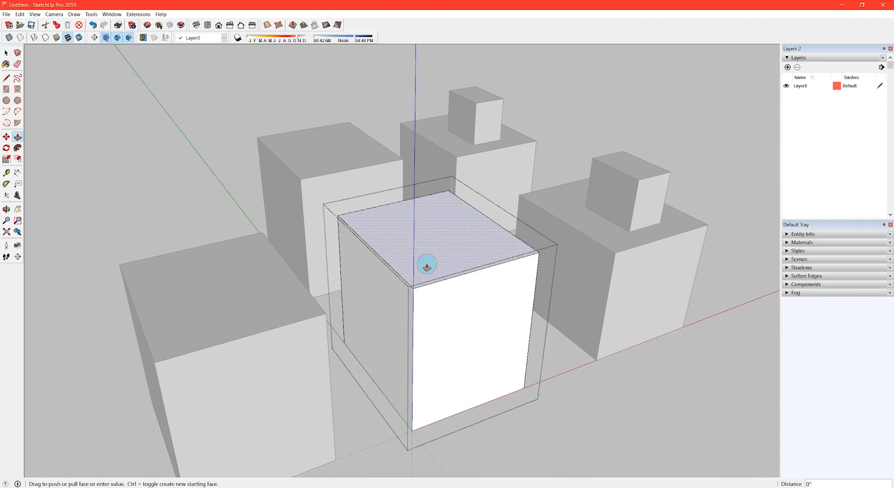
click(425, 266)
click(424, 203)
key(space)
key(Escape)
- Copy the front component along the red axis to the end of the row, and clear the selection
middle_drag(359, 267, 342, 319)
scroll(345, 244, down, 5)
key(m)
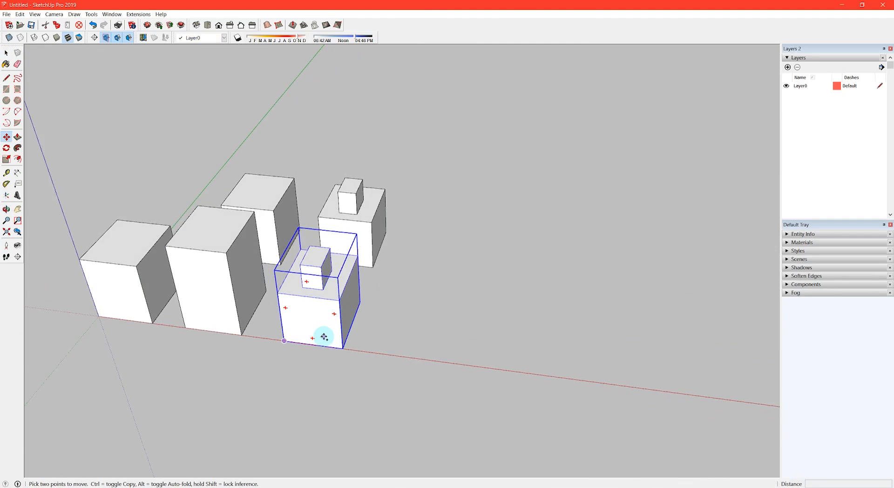
click(342, 340)
click(454, 355)
key(space)
triple_click(415, 341)
click(354, 330)
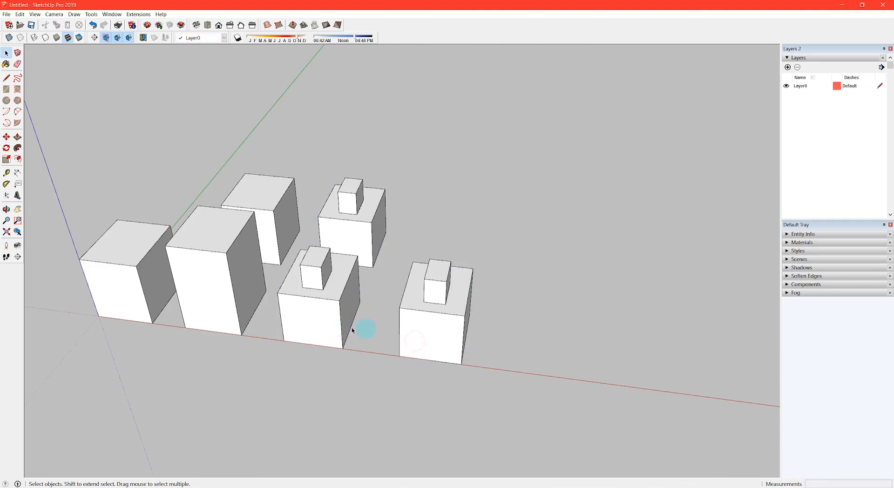
- Copy the tall group about 40' 7" along the red axis beside the last component, and select the copy
click(217, 310)
key(m)
click(225, 325)
key(ctrl)
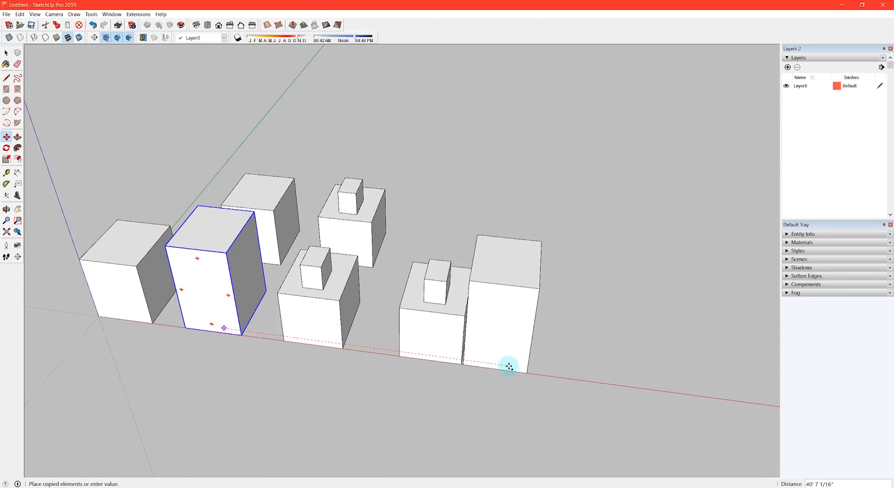
click(512, 367)
key(space)
click(503, 386)
middle_drag(503, 386, 515, 349)
click(515, 346)
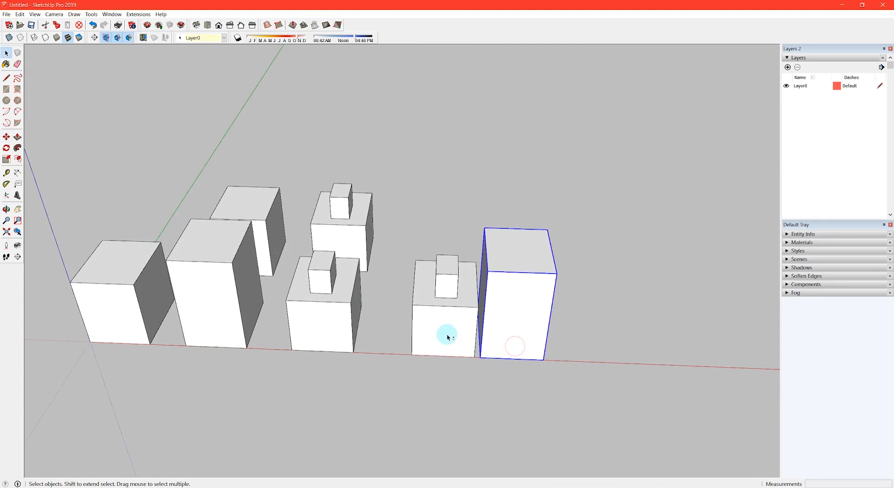
- Add the last component beside the tall group to the selection and make both into one group
shift+click(447, 335)
right_click(501, 321)
click(526, 169)
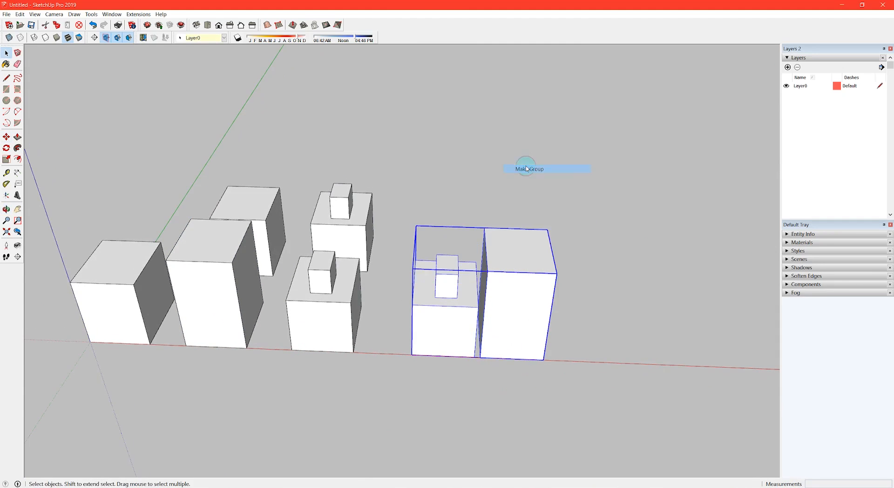
- Copy the new combined group along the red axis to place a second one at the end of the row
scroll(498, 286, up, 3)
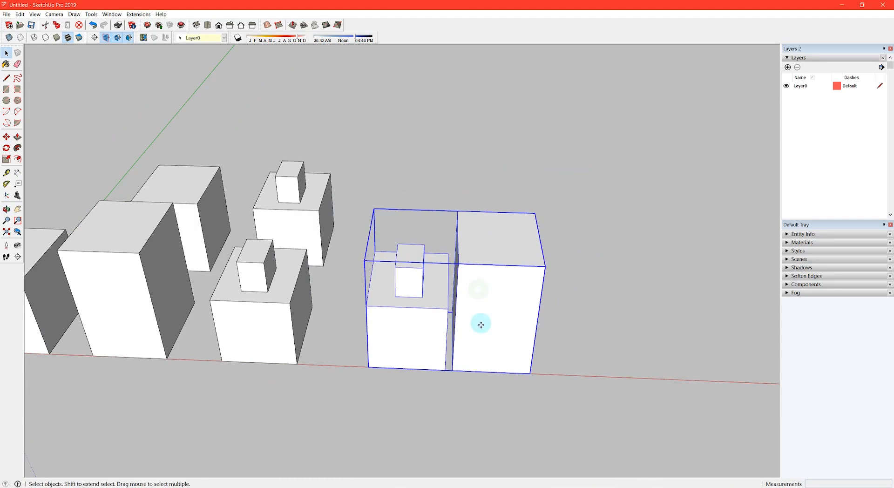
key(m)
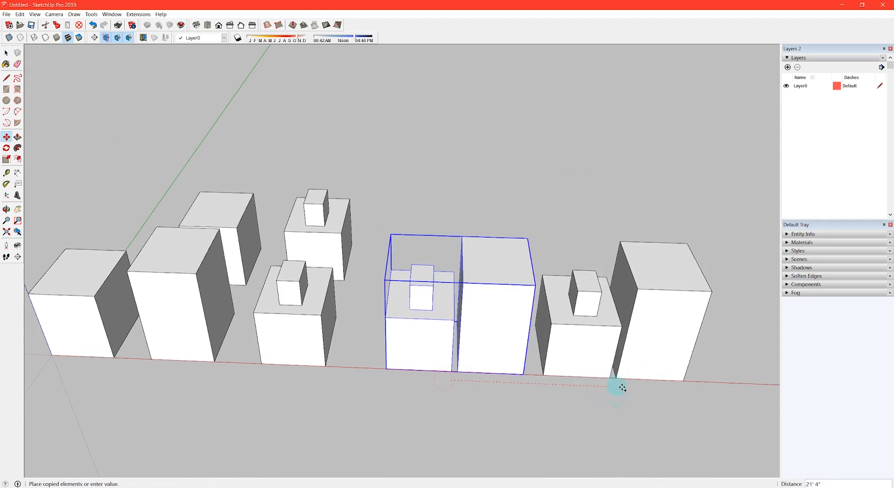
click(569, 375)
key(space)
- Open the tall box nested inside the original combined group and push its top face down to make it shorter
double_click(516, 361)
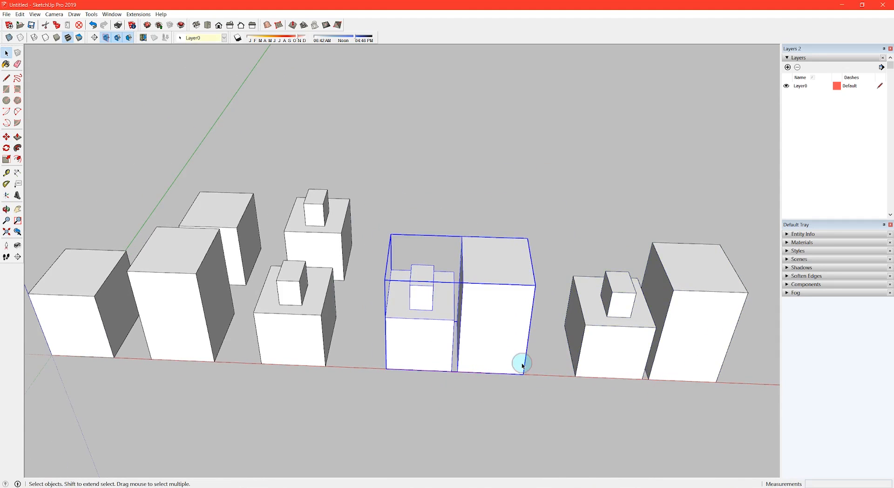
triple_click(512, 359)
scroll(506, 324, up, 1)
key(p)
click(504, 269)
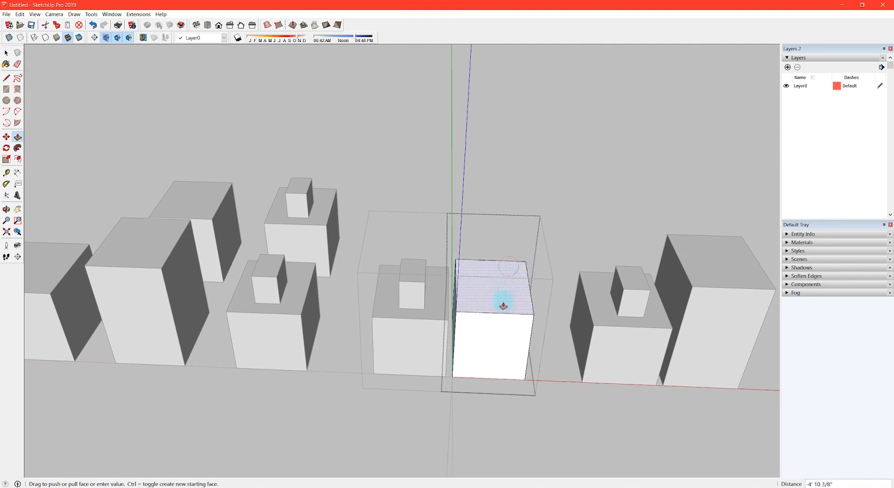
click(507, 318)
key(space)
- Open the component inside the same combined group, pull the small upper box's top face up into a tower, and close the group
click(428, 328)
triple_click(417, 336)
scroll(415, 310, up, 1)
key(p)
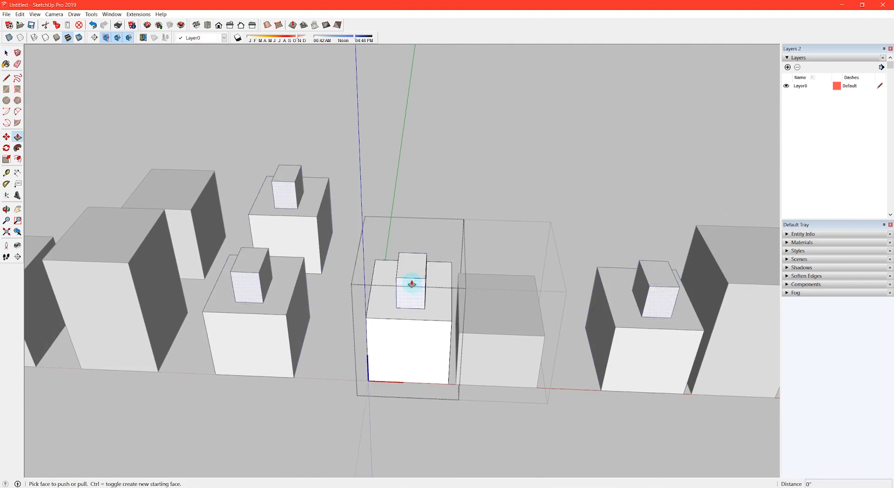
click(412, 275)
click(410, 187)
key(space)
scroll(391, 287, down, 3)
double_click(481, 308)
click(511, 311)
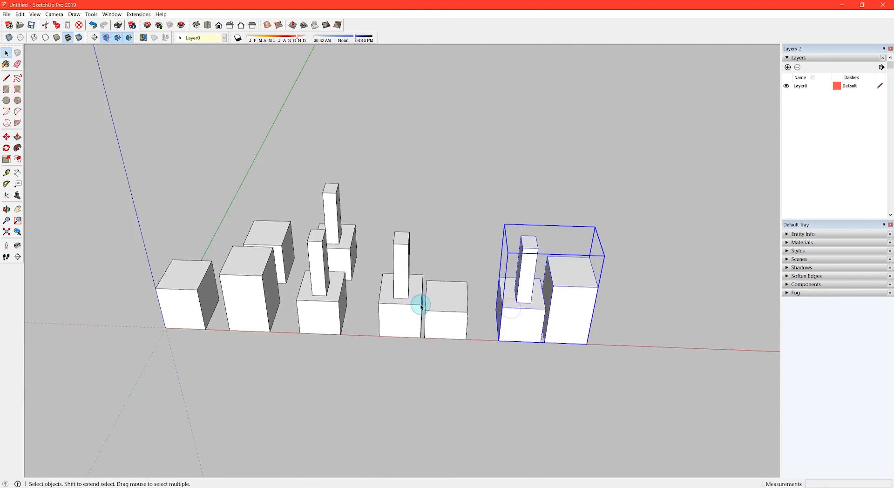
- Select all the boxes in the model and delete them
click(421, 305)
click(539, 315)
middle_drag(445, 327, 367, 243)
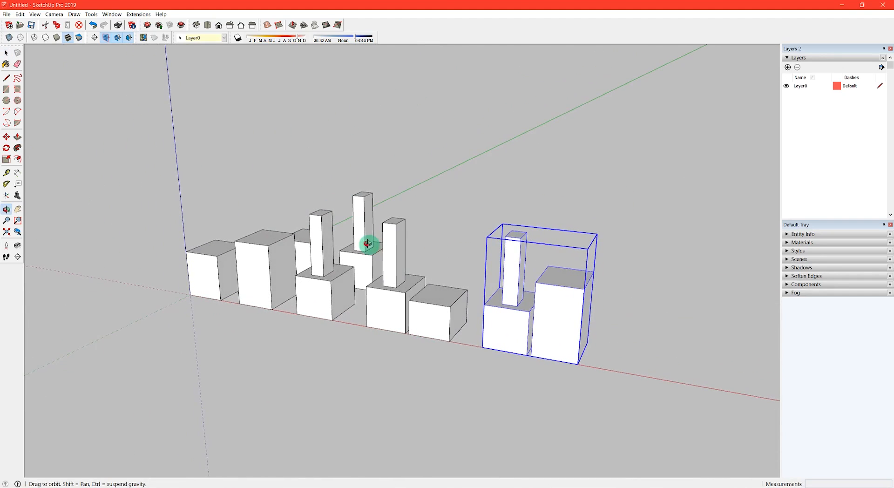
drag(134, 164, 134, 165)
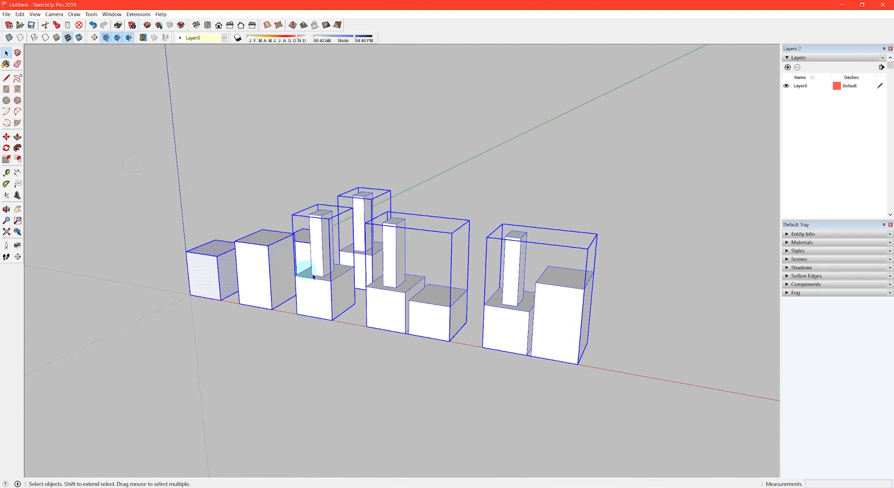
key(Delete)
middle_drag(411, 302, 195, 298)
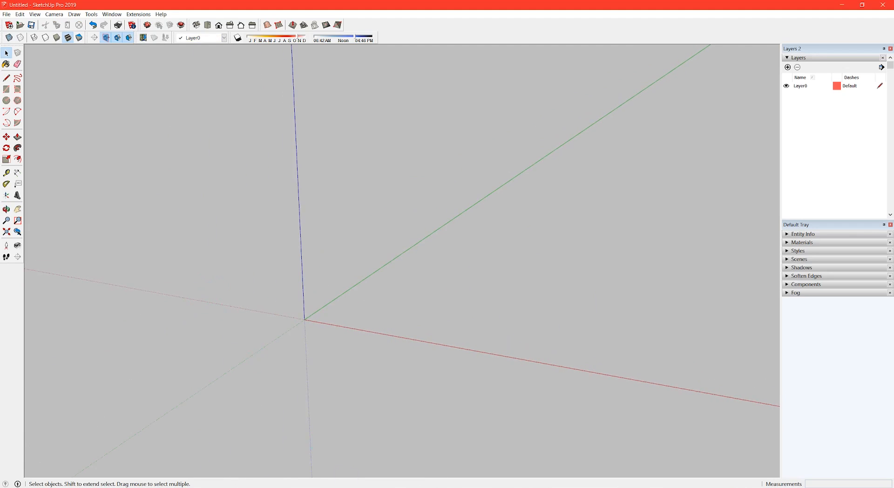
click(362, 290)
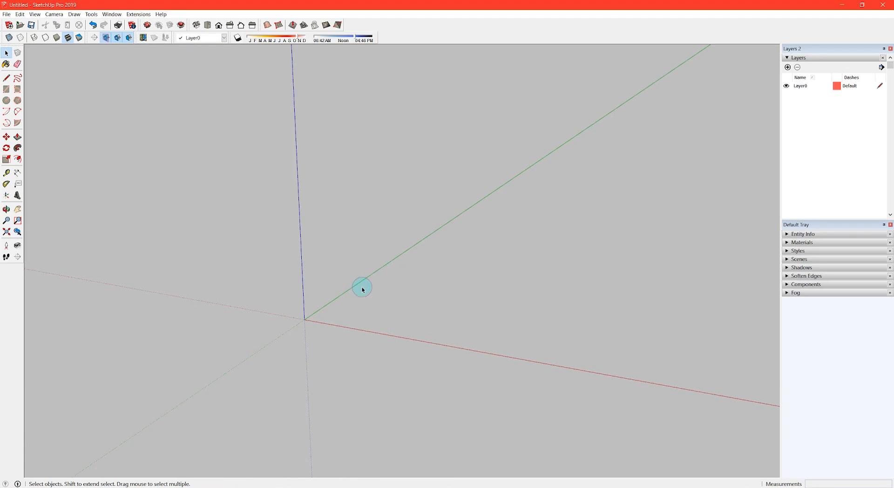
- Draw a rectangle about 6' 10" by 10' 4" near the origin and pull it up into a box
click(356, 316)
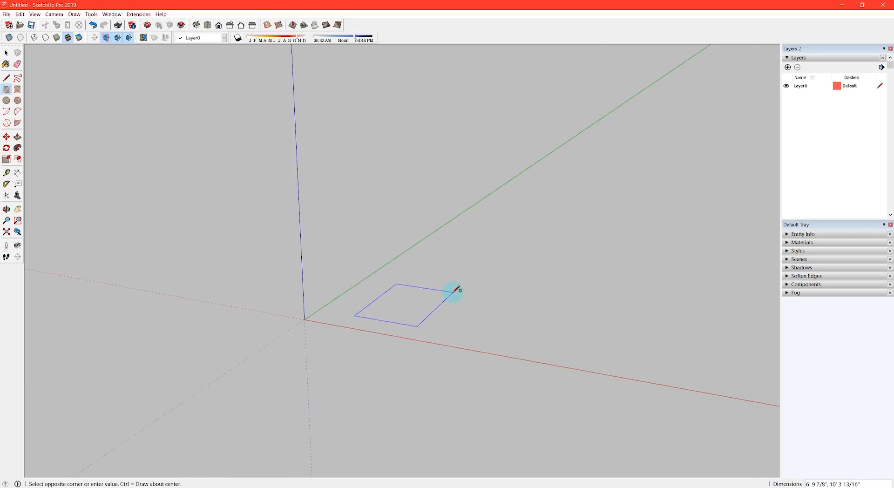
click(457, 289)
key(p)
click(414, 307)
click(405, 217)
key(space)
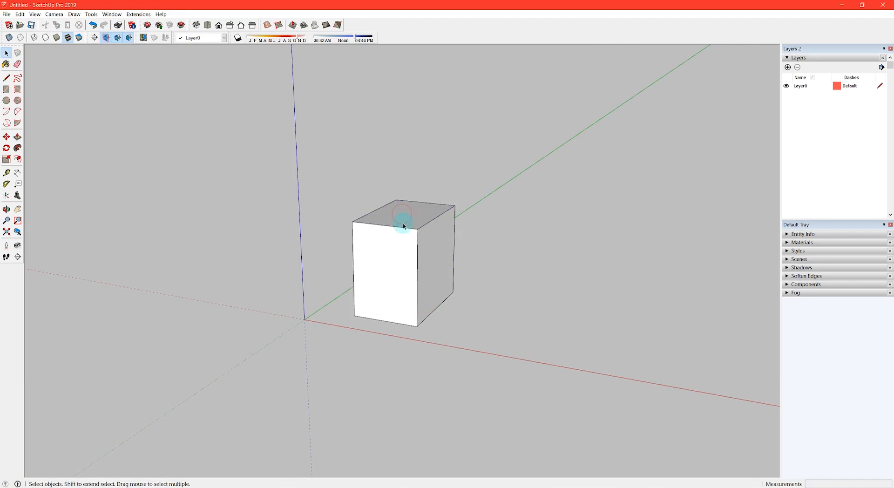
triple_click(403, 224)
click(284, 277)
scroll(373, 283, up, 3)
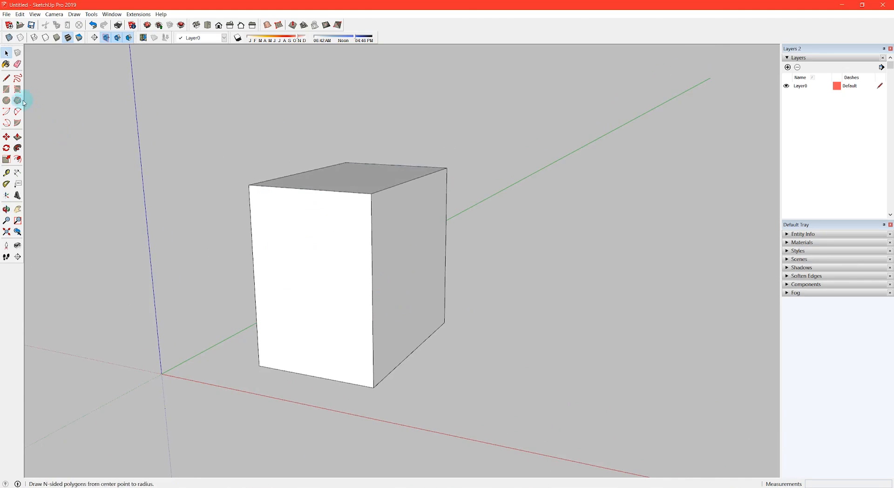
click(18, 137)
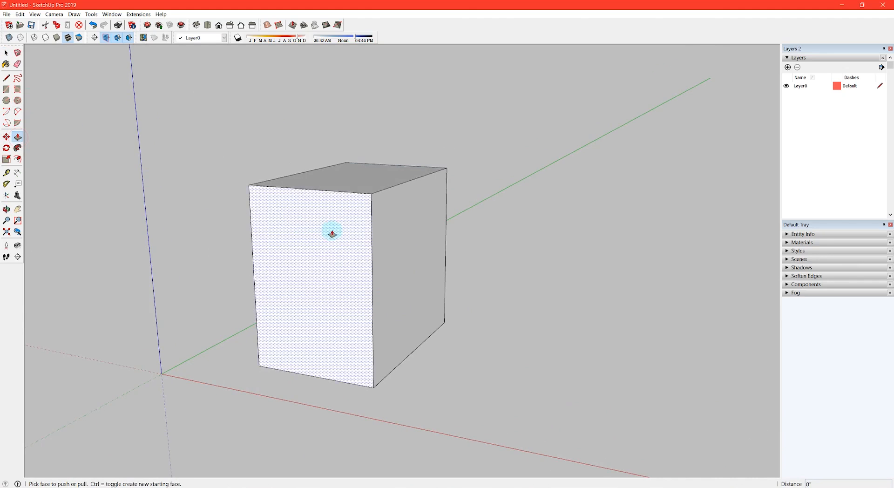
key(space)
- Select the whole box and copy it along the green axis to place a second box behind it, then clear the selection
scroll(304, 242, down, 2)
triple_click(304, 242)
middle_drag(305, 243, 335, 289)
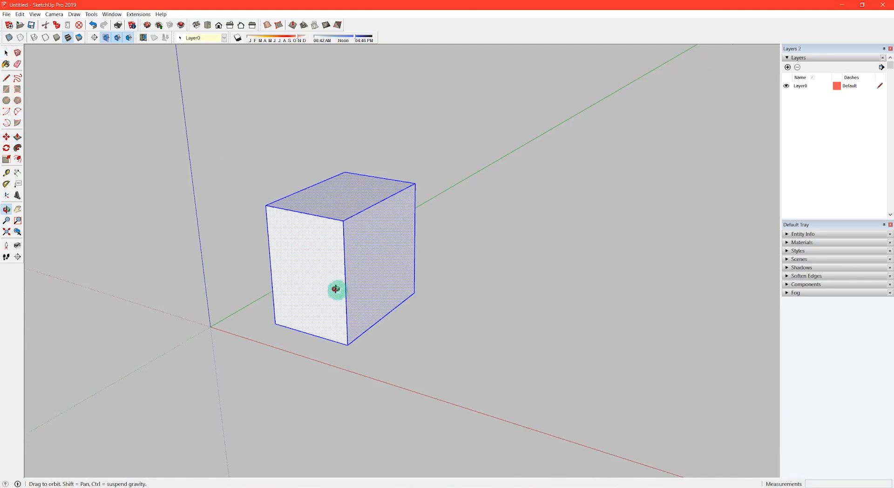
key(m)
key(ctrl)
click(376, 302)
click(467, 240)
key(space)
click(479, 283)
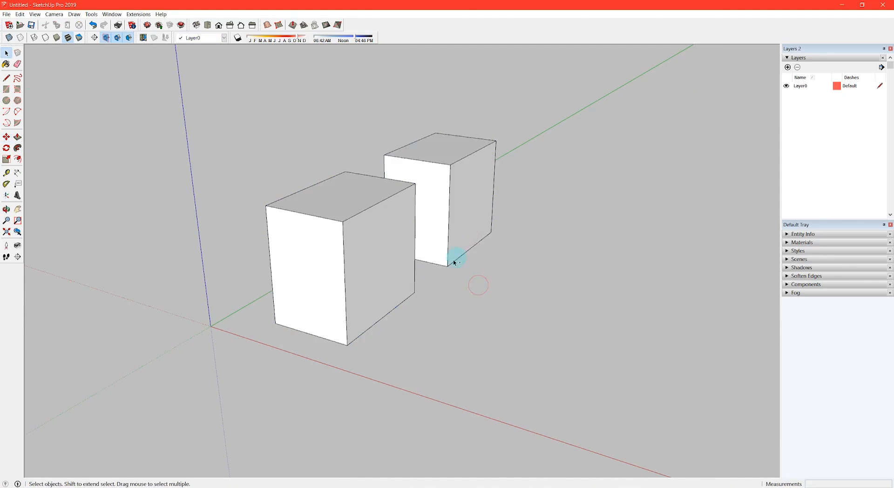
- Pull the rear box's side face outward along the red axis with Push/Pull to make the box longer
scroll(423, 261, up, 4)
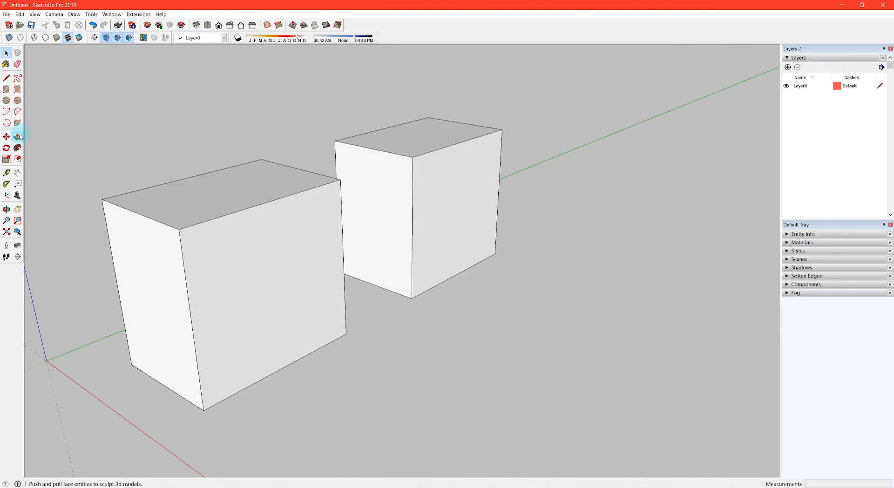
click(19, 137)
click(439, 208)
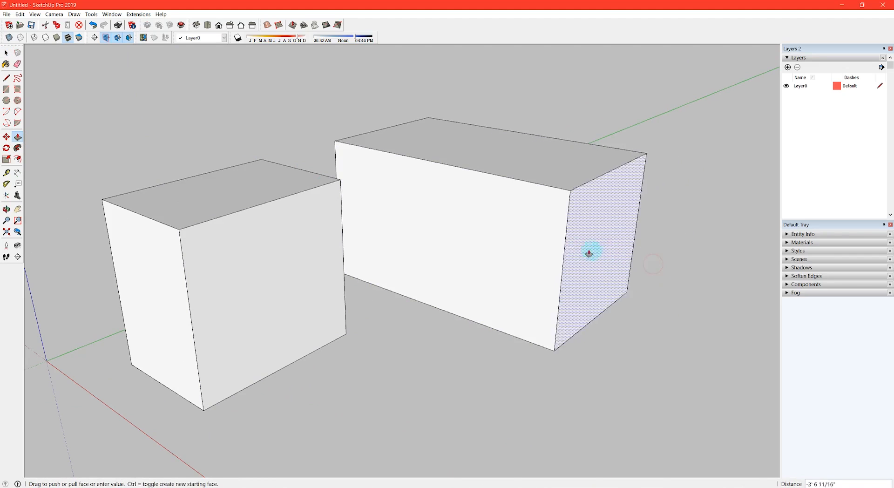
click(326, 259)
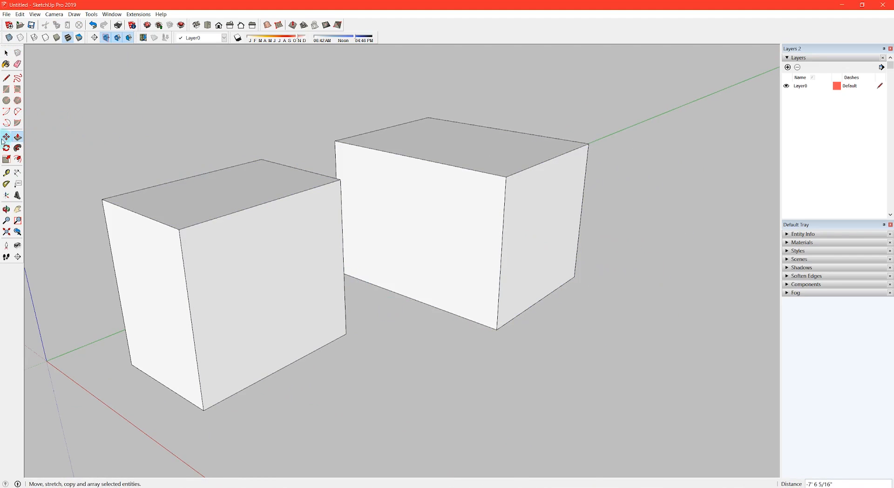
key(space)
- Select the front box's side face and move it about 9' 9" outward along the red axis with the Move tool
click(234, 264)
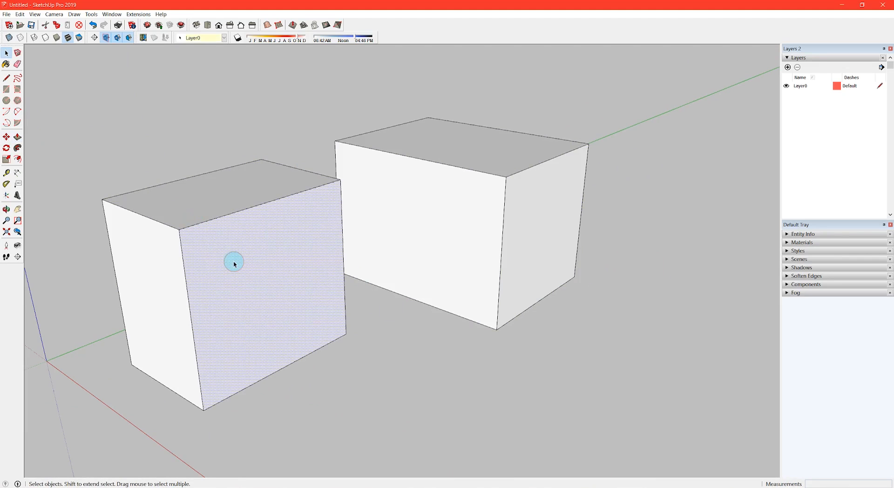
click(6, 138)
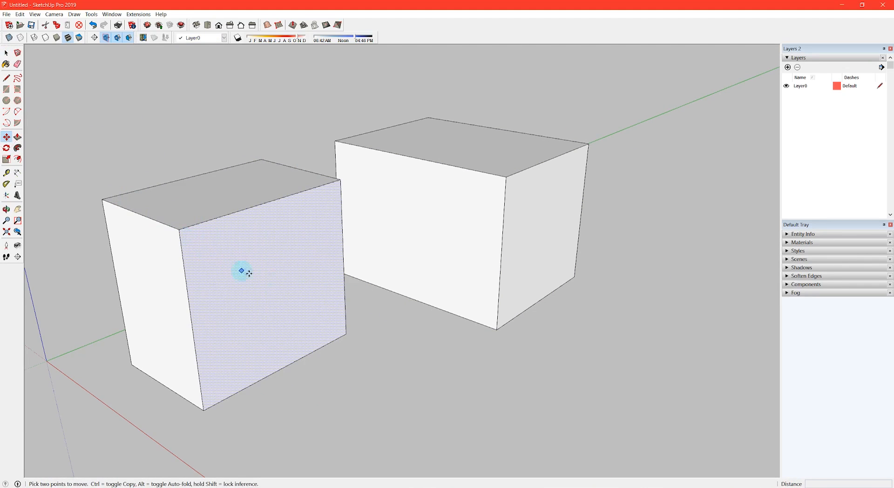
click(302, 303)
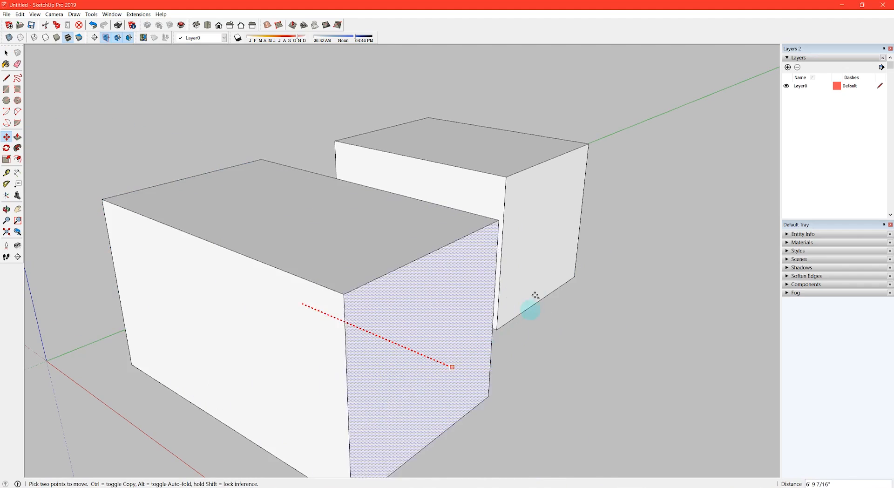
scroll(419, 256, down, 2)
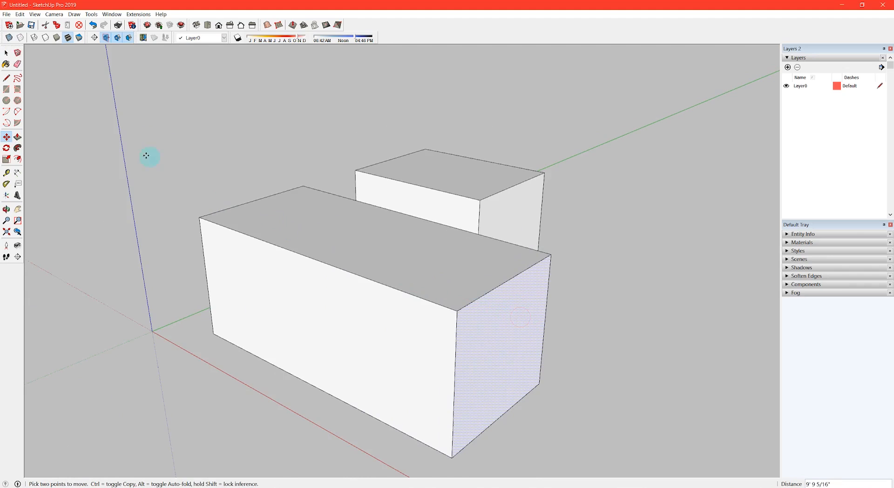
- Push the front box's side face back with Push/Pull until it is flush with the rear box's side face
click(18, 137)
click(497, 327)
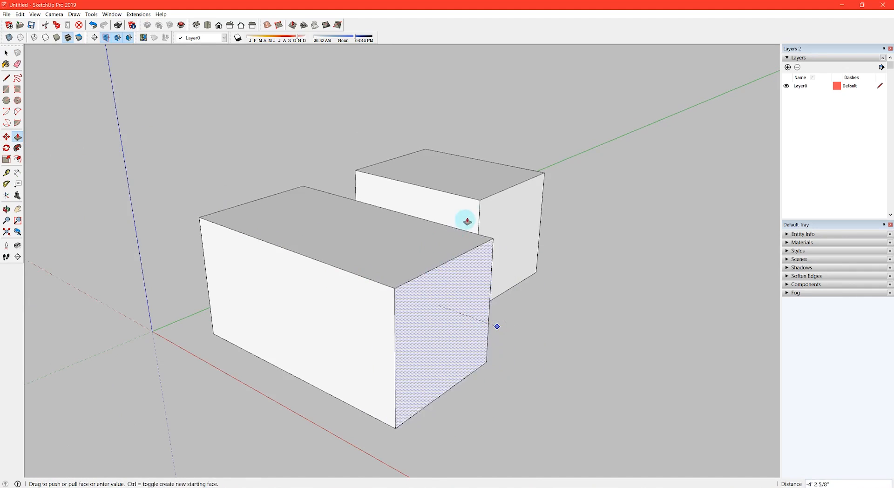
click(485, 212)
click(8, 52)
scroll(293, 249, down, 1)
click(442, 338)
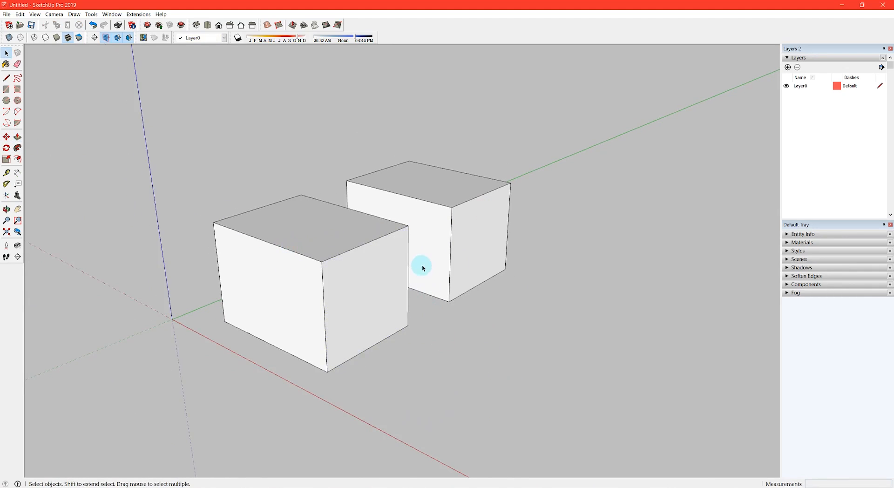
- Array the rear box along the green axis with five copies spaced about 17' 9" apart
scroll(421, 267, up, 1)
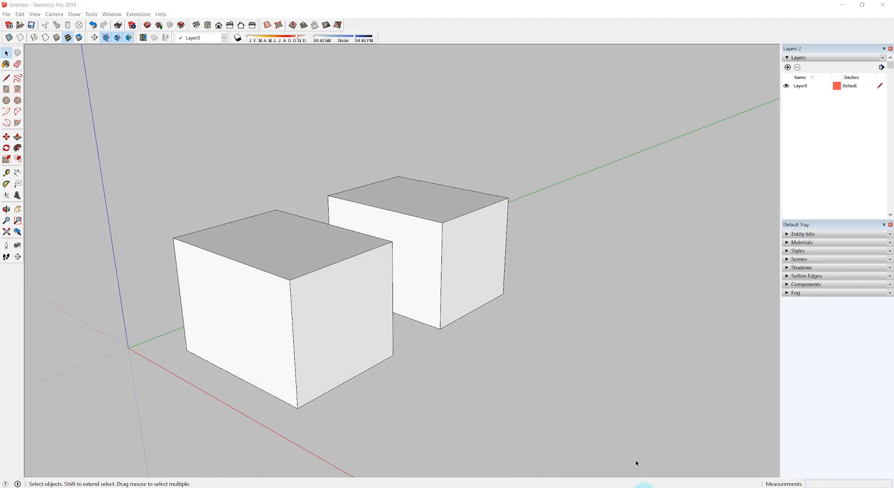
scroll(532, 311, up, 3)
triple_click(326, 345)
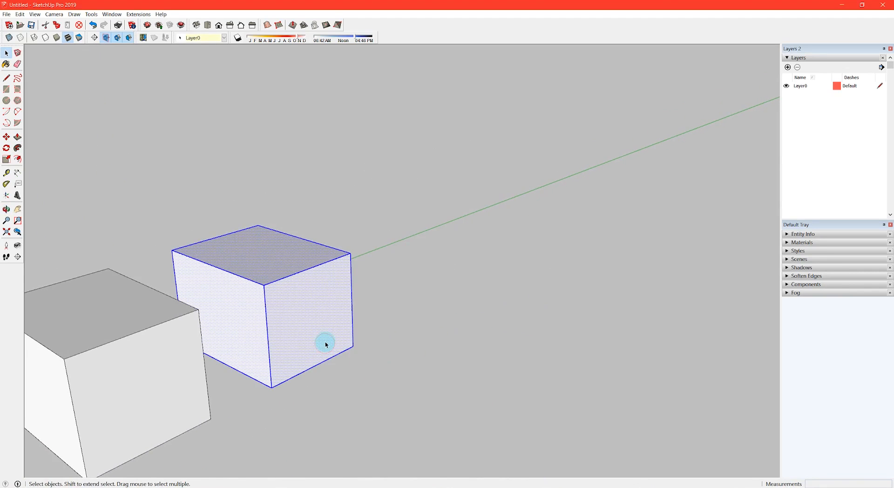
key(m)
click(358, 376)
key(ctrl)
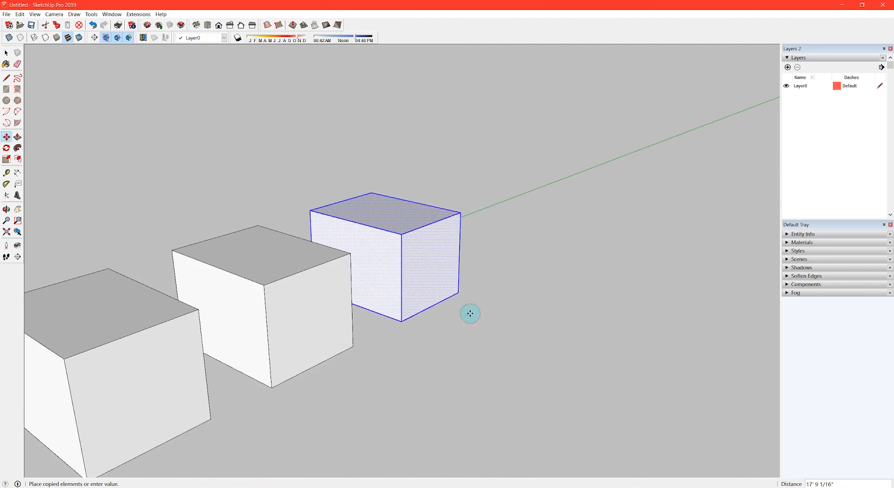
text(x5)
key(Return)
key(space)
- Extend the side face of the second box in the row 25' along the red axis with Push/Pull
middle_drag(465, 303, 397, 316)
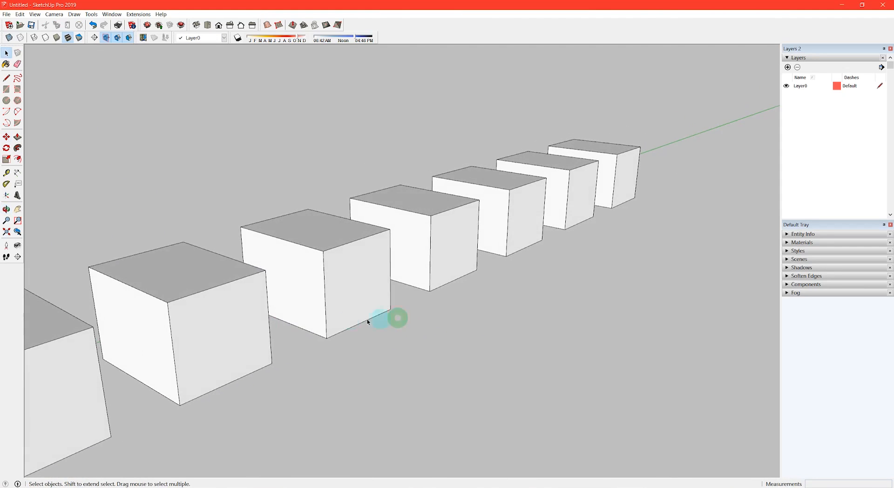
middle_drag(299, 331, 346, 329)
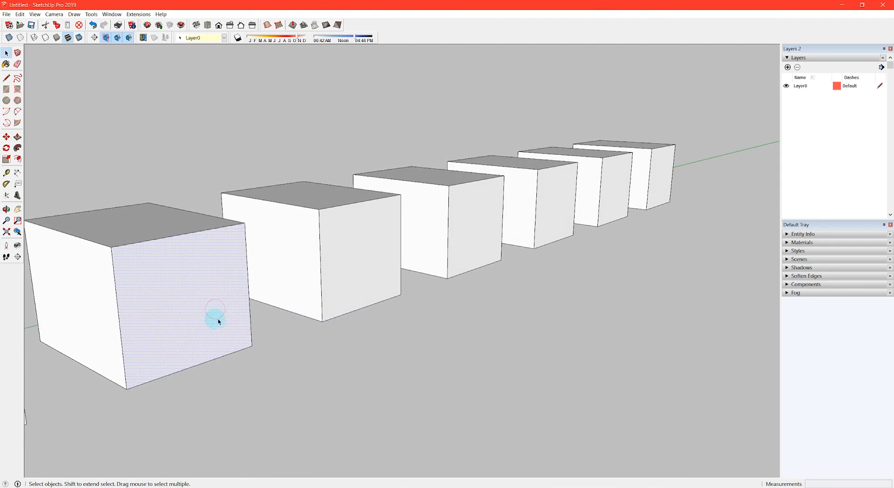
key(p)
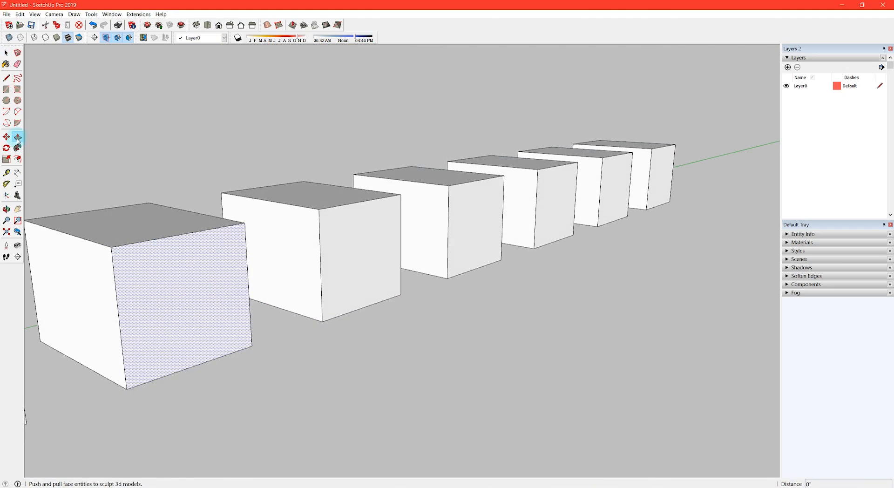
drag(163, 251, 267, 289)
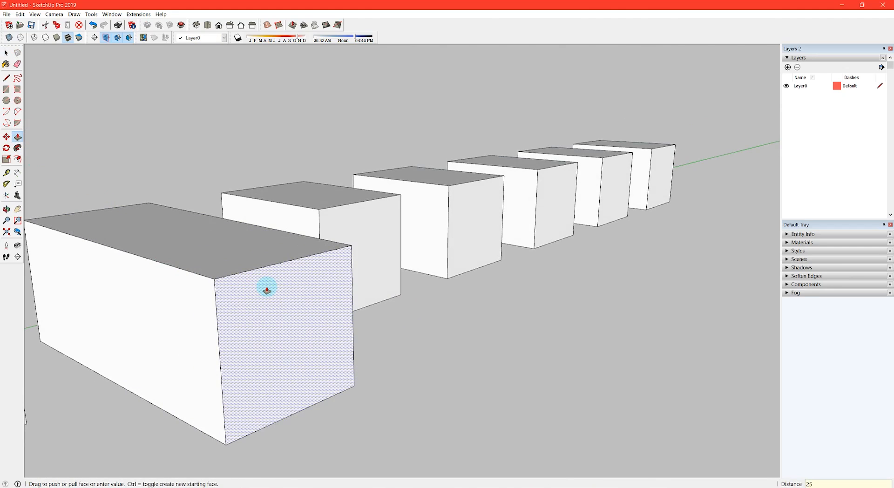
key(Return)
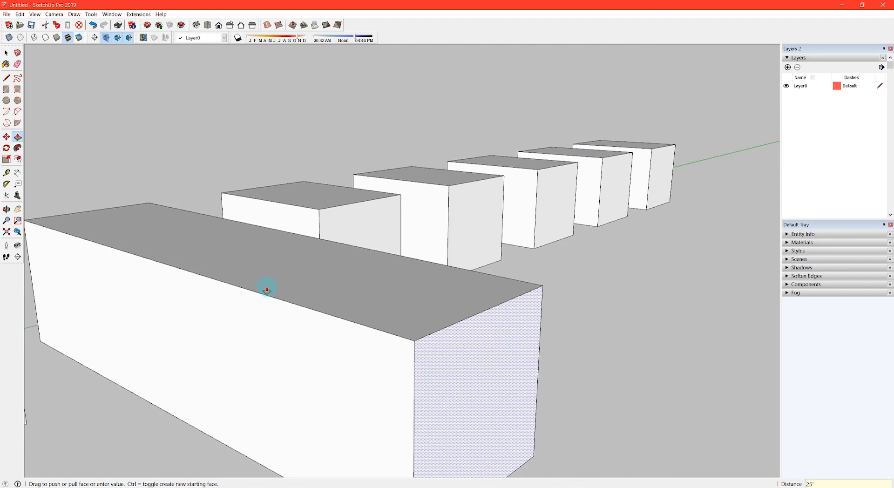
scroll(212, 290, down, 4)
middle_drag(304, 300, 250, 336)
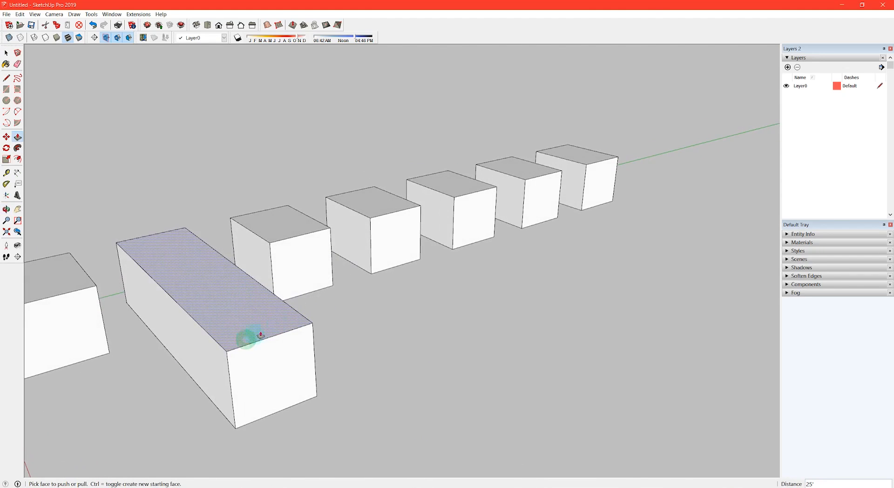
- Repeat the 25' Push/Pull extension along the red axis on the side faces of the other five short boxes beyond the second one
double_click(302, 261)
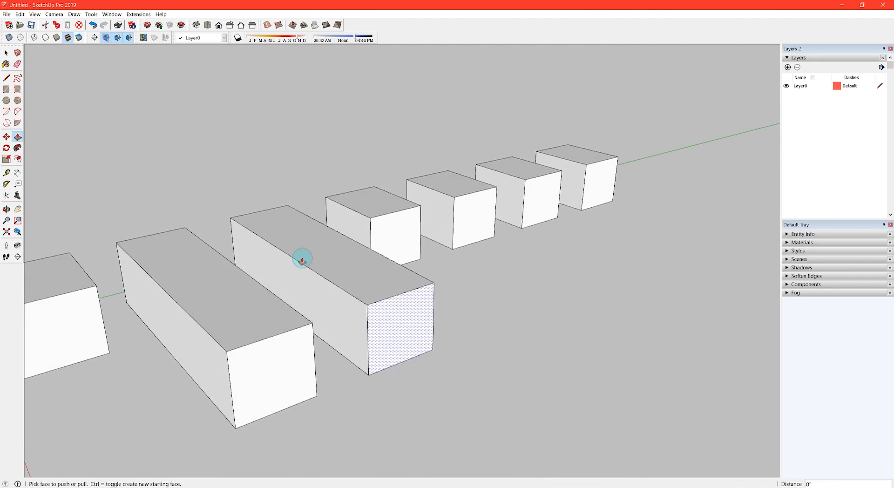
double_click(400, 246)
double_click(479, 225)
double_click(539, 202)
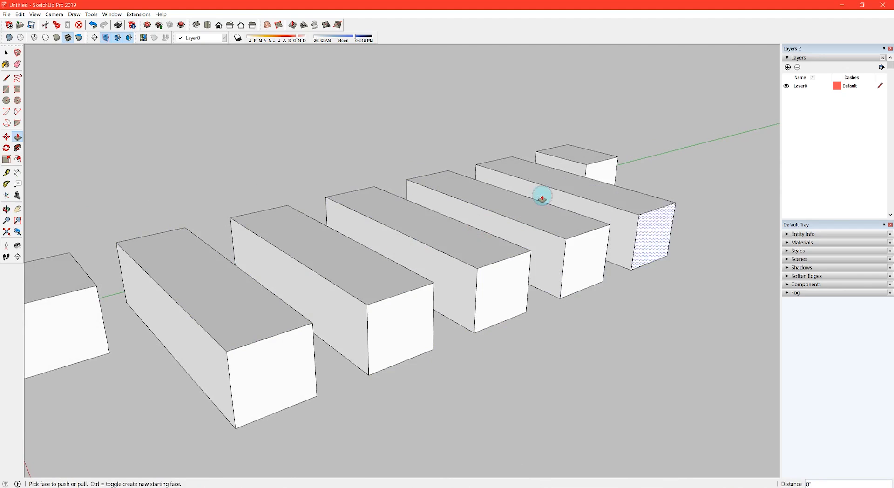
double_click(601, 179)
- Extend the end faces of all six lengthened boxes by another 25' each with Push/Pull
scroll(252, 225, down, 3)
middle_drag(381, 254, 372, 233)
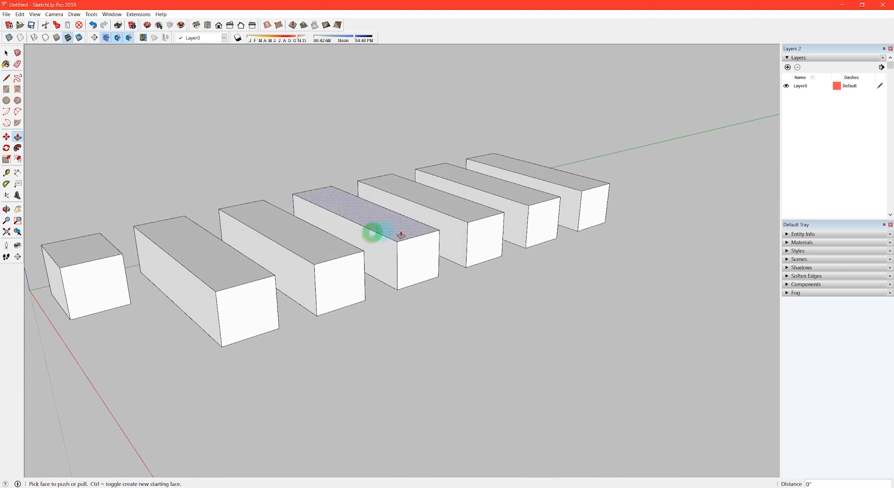
double_click(595, 212)
double_click(534, 229)
double_click(489, 244)
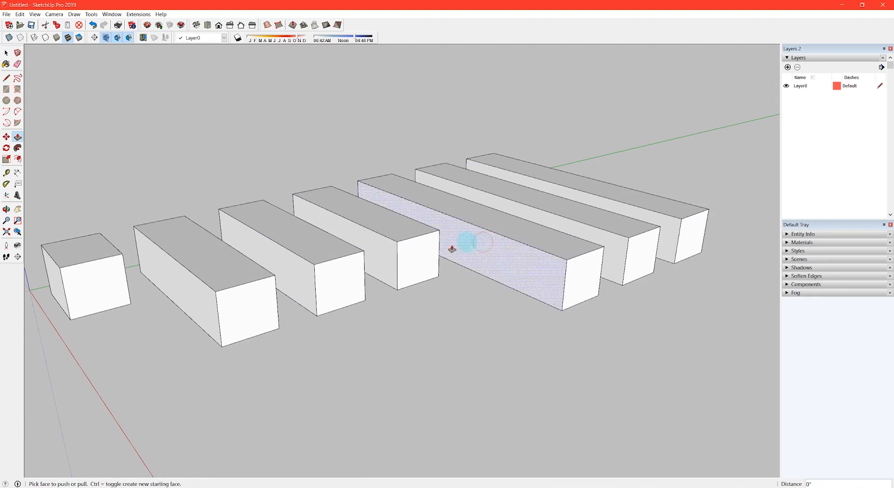
double_click(404, 260)
double_click(346, 279)
double_click(265, 313)
key(space)
scroll(299, 303, down, 2)
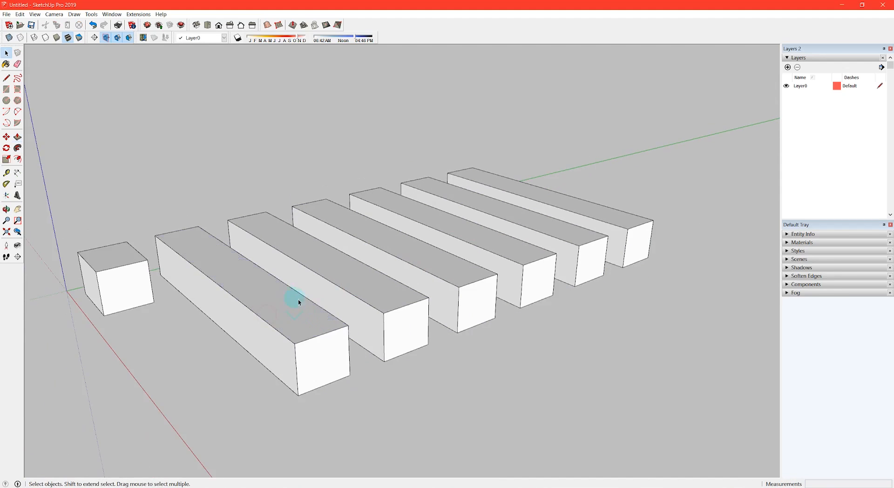
- Repeat the 25' Push/Pull extension twice on the box at the origin to match the length of the others
middle_drag(398, 338, 427, 331)
scroll(500, 326, up, 2)
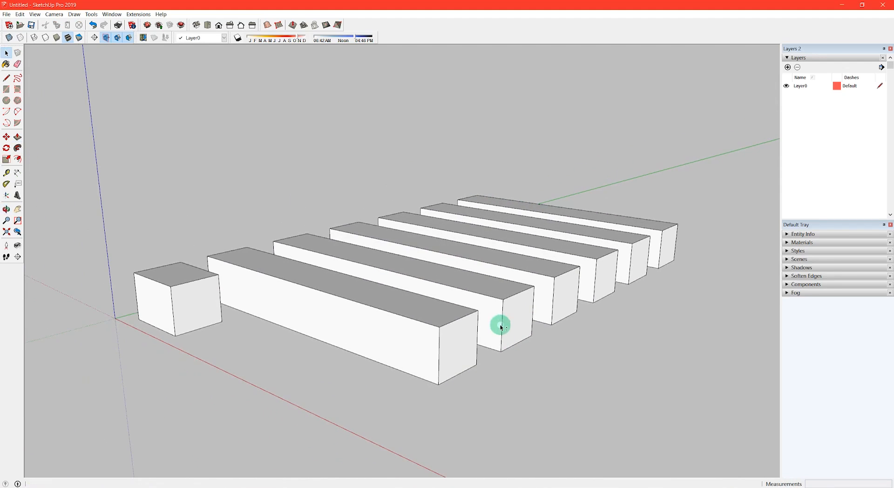
key(p)
double_click(195, 308)
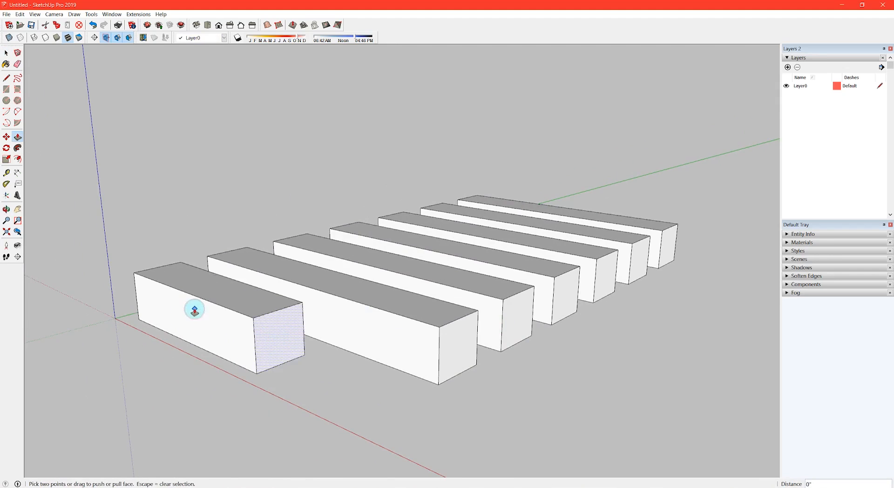
double_click(279, 334)
key(space)
middle_drag(465, 385, 453, 374)
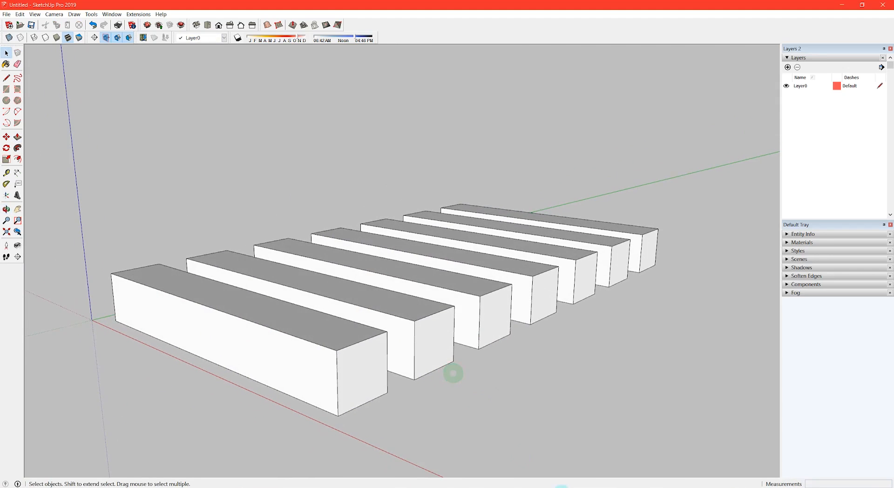
- Select and delete all the boxes in the row
drag(717, 448, 261, 203)
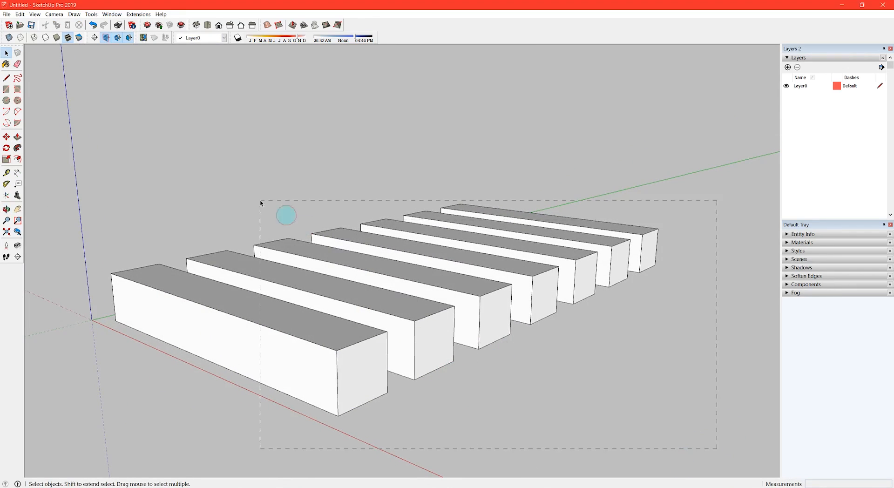
drag(72, 145, 72, 145)
key(Delete)
- Draw an 8' by 8' rectangle from the origin and pull it up into a box
middle_drag(180, 263, 99, 289)
click(99, 285)
click(234, 277)
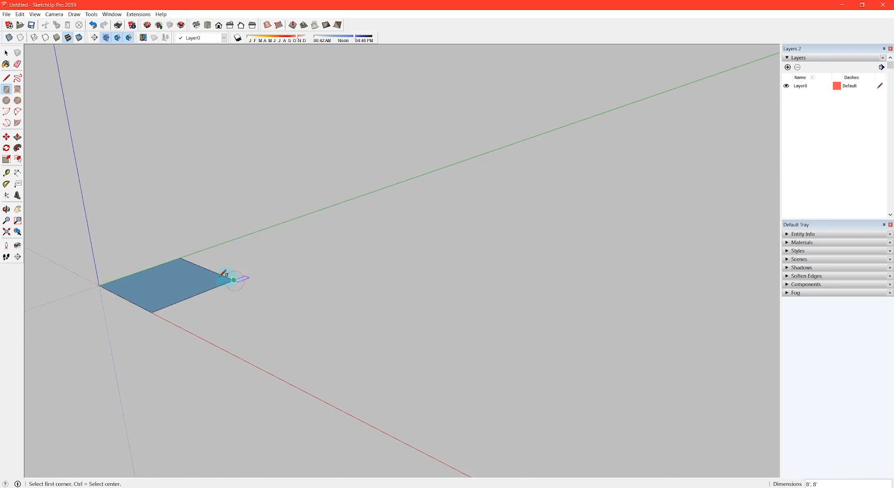
key(p)
click(179, 281)
click(155, 203)
- Select the box's entire geometry and make it a group
key(space)
triple_click(155, 203)
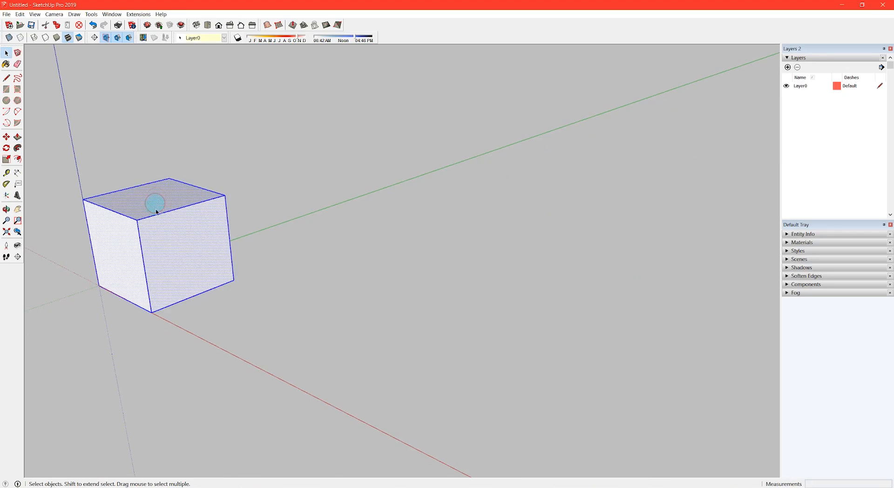
middle_drag(154, 203, 303, 274)
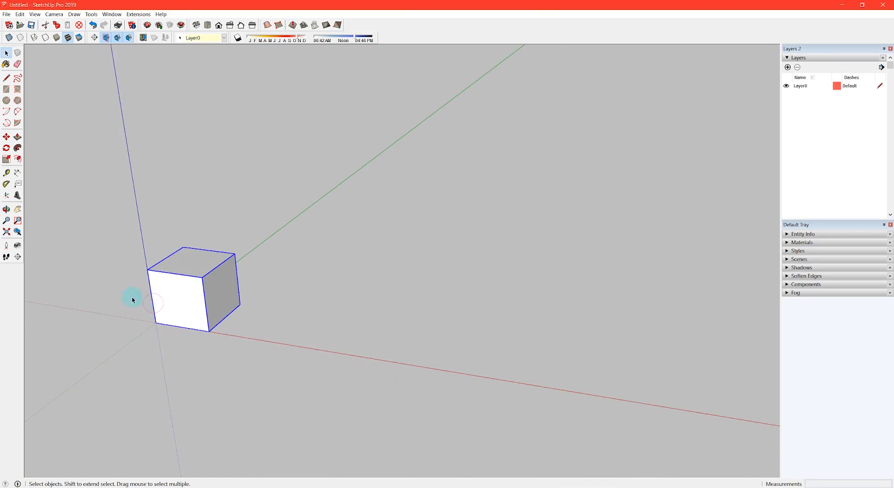
click(133, 300)
triple_click(183, 304)
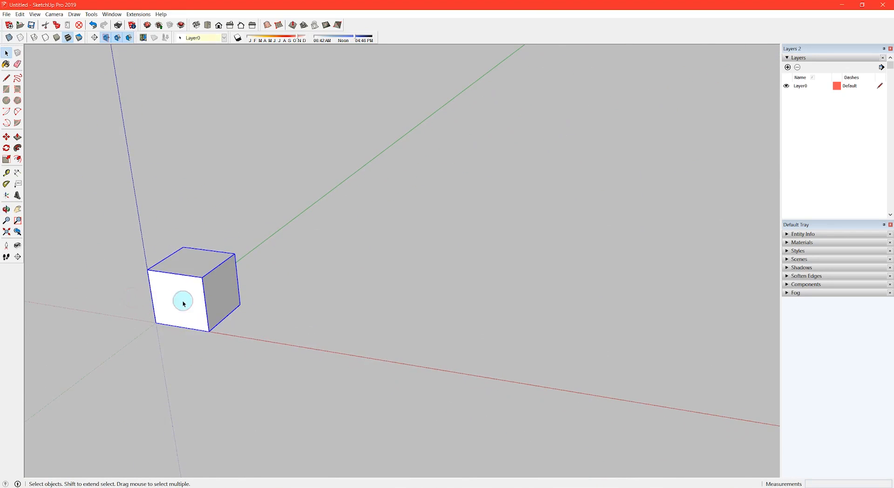
- Use Move in copy mode to place three freehand copies of the grouped box beside the original
click(6, 137)
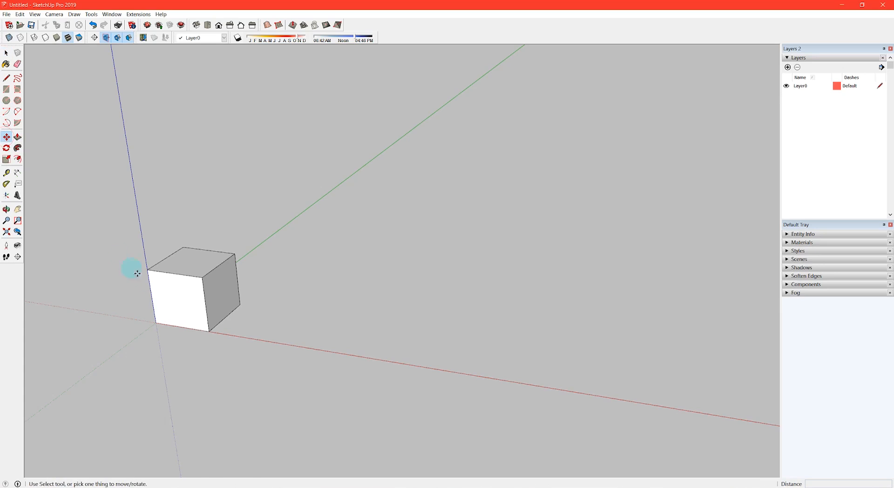
click(156, 322)
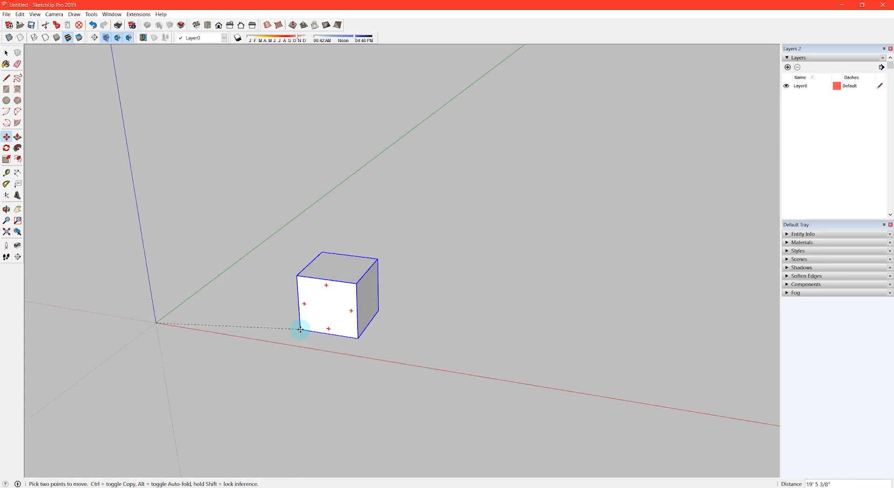
key(ctrl)
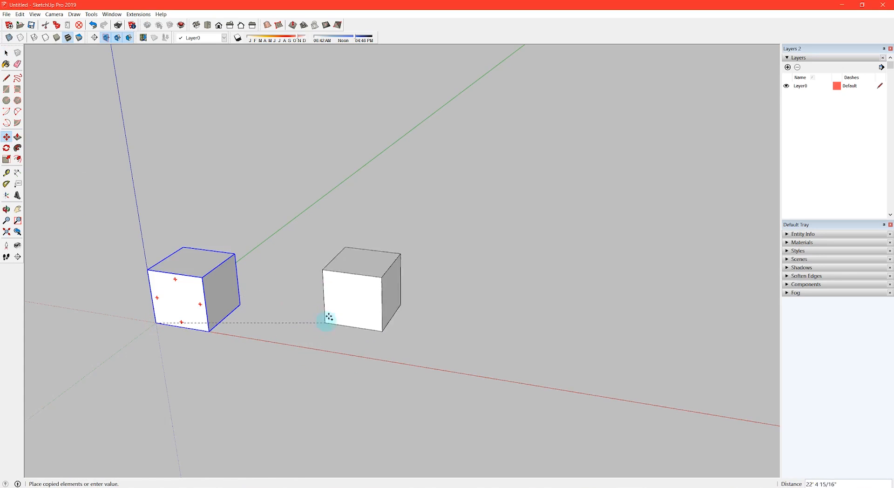
click(325, 281)
click(324, 282)
key(ctrl)
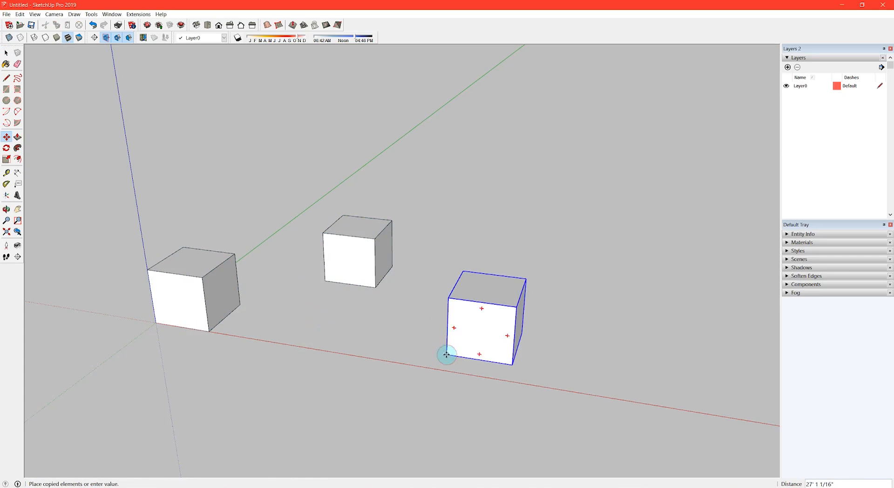
click(446, 352)
key(ctrl)
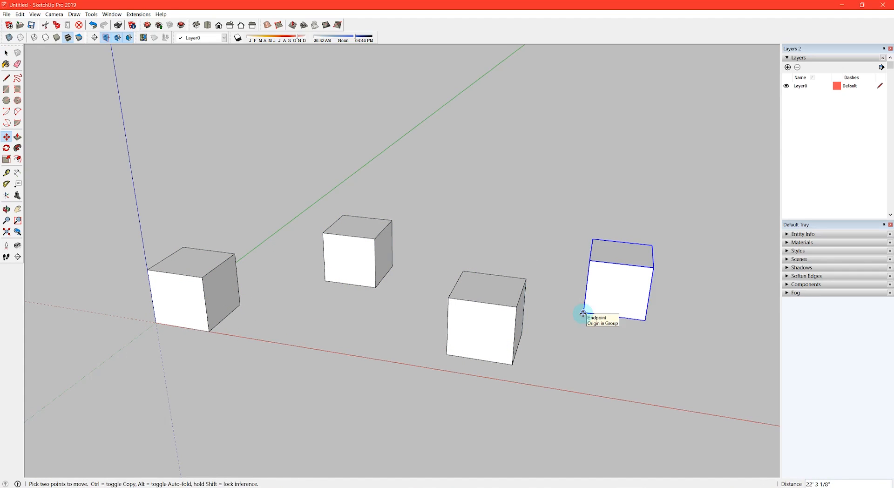
click(583, 313)
- Delete the three copies, keeping only the box at the origin
key(space)
drag(631, 363, 361, 245)
key(Delete)
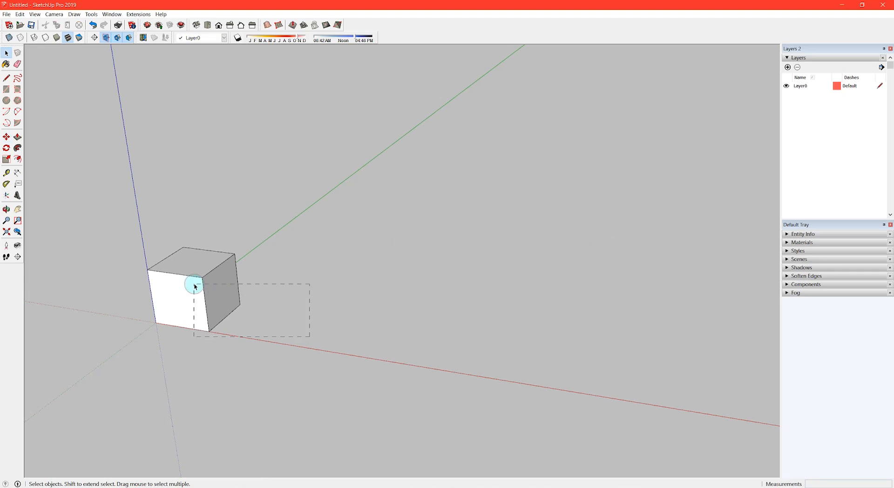
- Copy the box at the origin 15' along the red axis with the Move tool
drag(195, 285, 196, 286)
key(m)
click(155, 324)
key(ctrl)
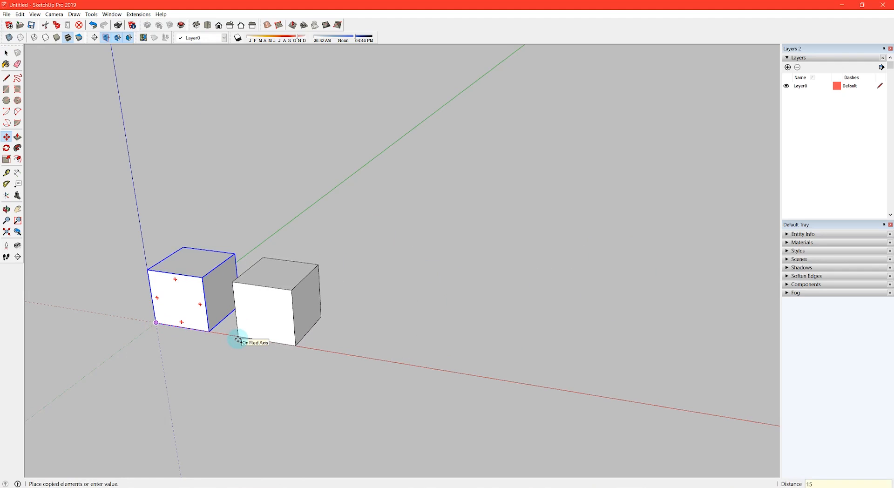
key(Return)
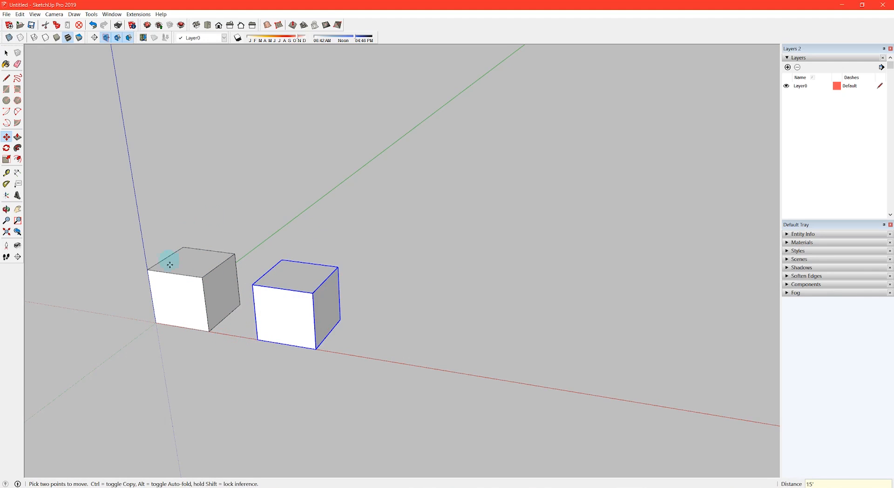
- Array the copy with x3, increasing the multiplier to x4 and x5 at the same 15' spacing
middle_drag(170, 265, 389, 335)
key(q)
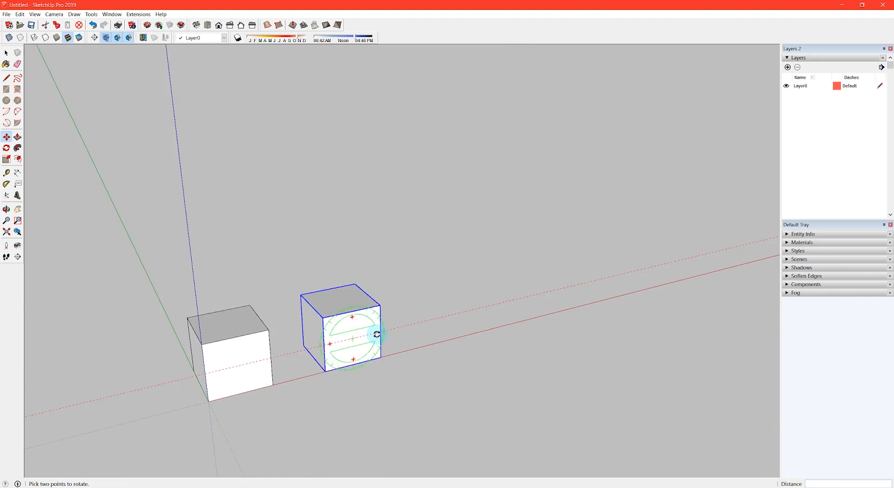
key(m)
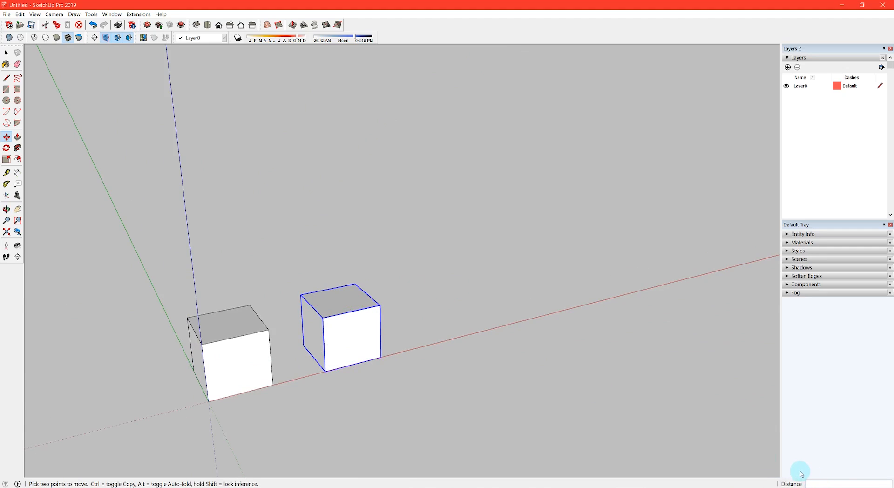
text(x3)
key(Return)
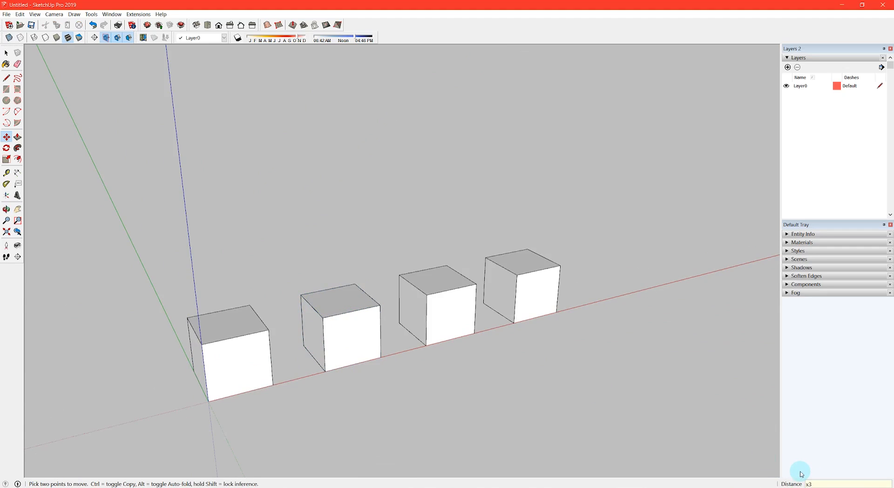
text(x4)
key(Return)
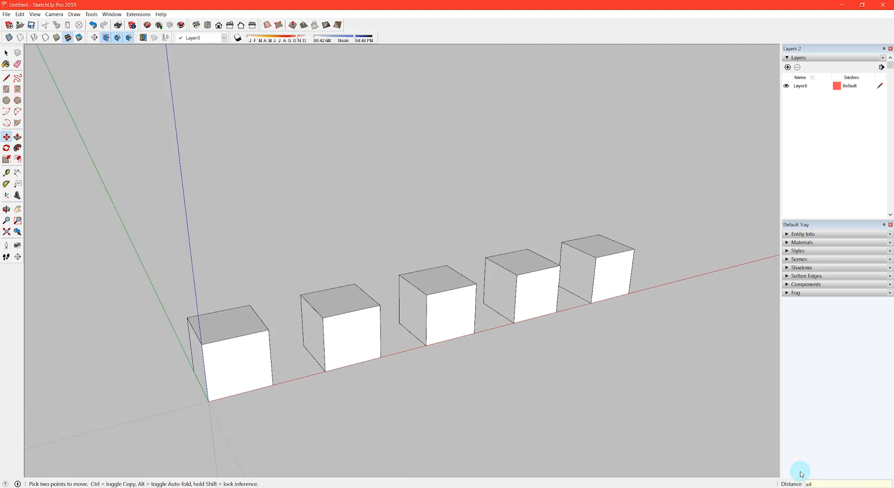
text(x5)
key(Return)
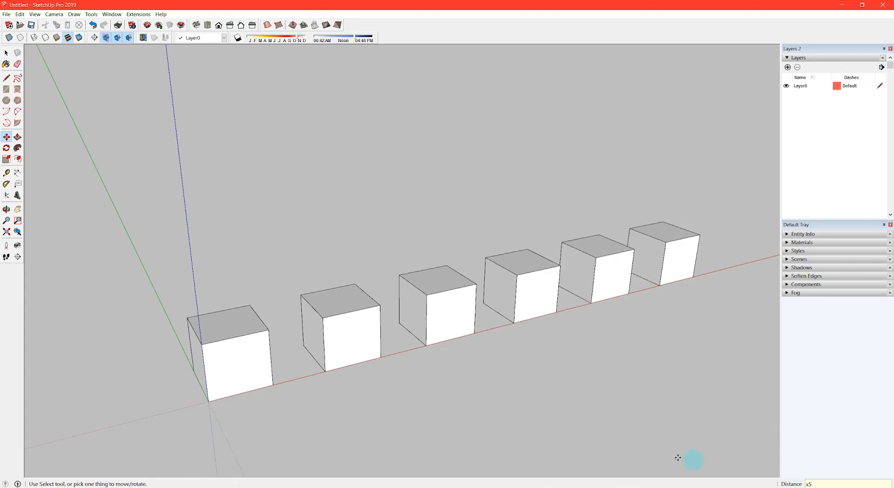
- Increase the array to 30 copies with x30 and undo the array
scroll(419, 368, down, 5)
scroll(261, 330, down, 4)
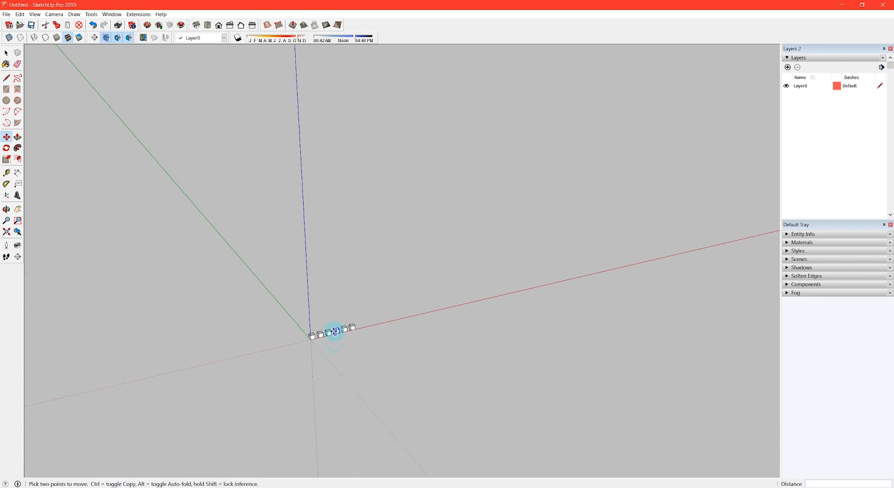
text(x30)
key(Return)
scroll(419, 345, up, 6)
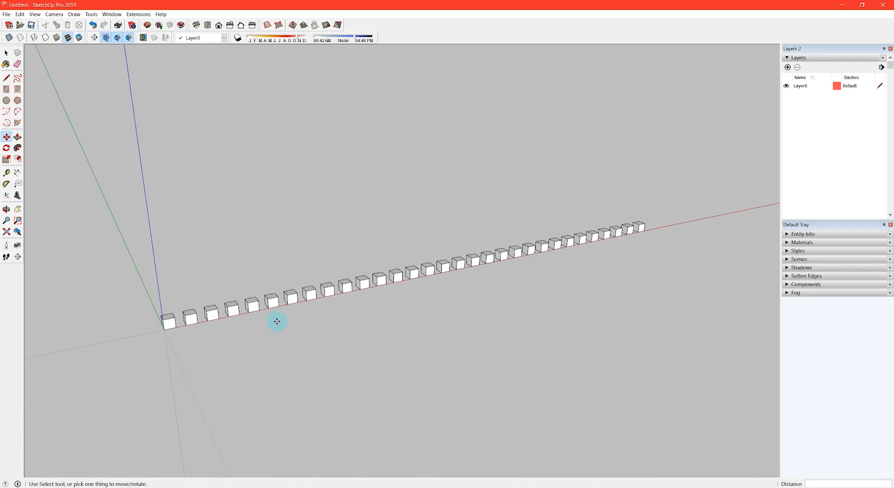
key(ctrl+z)
- Copy the box from the origin about 200' along the red axis with the Move tool
middle_drag(276, 321, 174, 307)
key(space)
scroll(198, 297, up, 2)
click(199, 297)
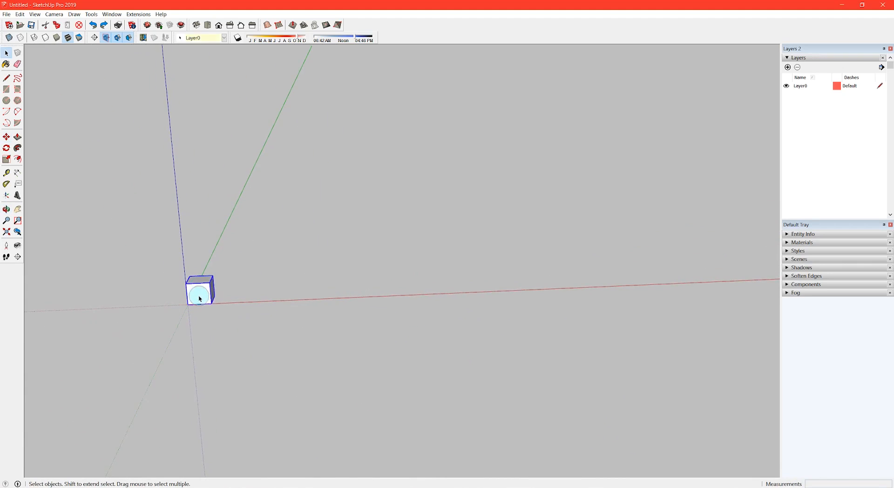
scroll(199, 298, up, 2)
key(m)
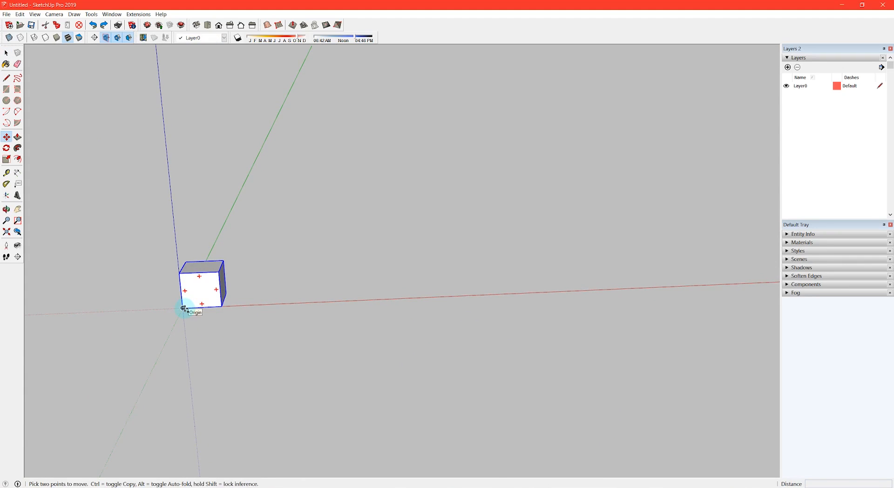
key(ctrl)
click(183, 308)
scroll(182, 308, down, 2)
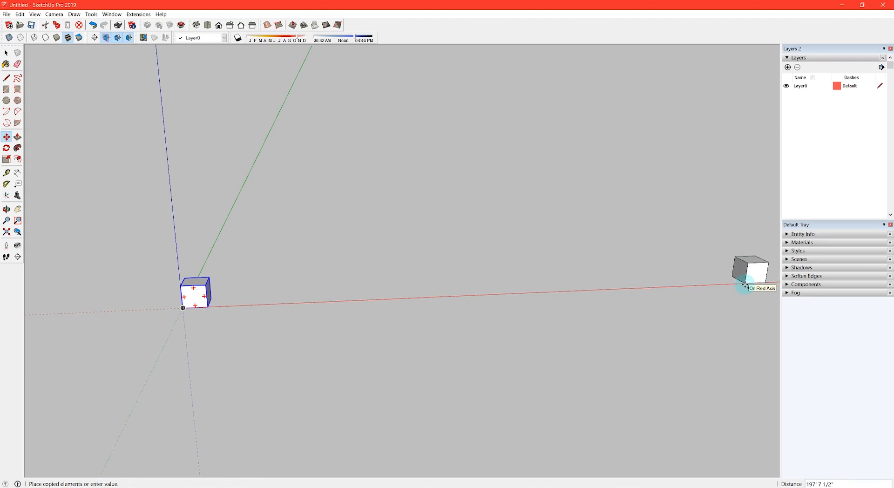
- Divide the span between the box and its copy into 5 equal intervals, change that to 25, and settle on 10
middle_drag(291, 333, 509, 306)
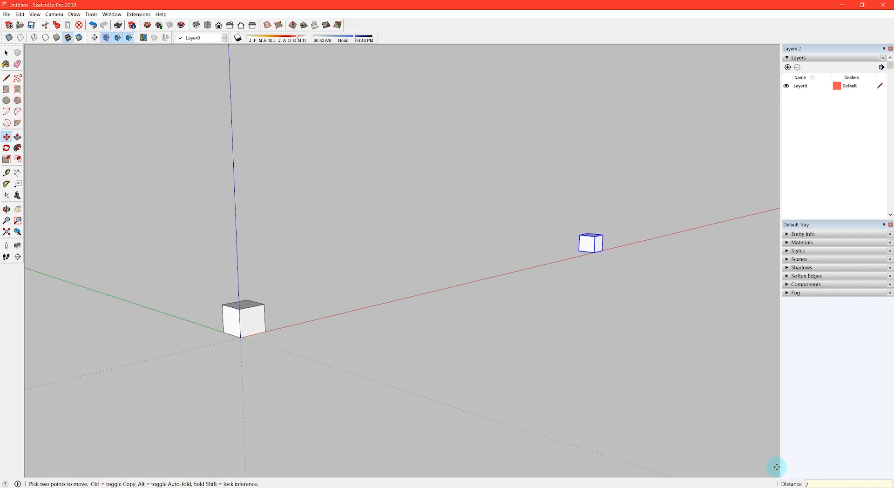
key(Return)
middle_drag(481, 317, 410, 344)
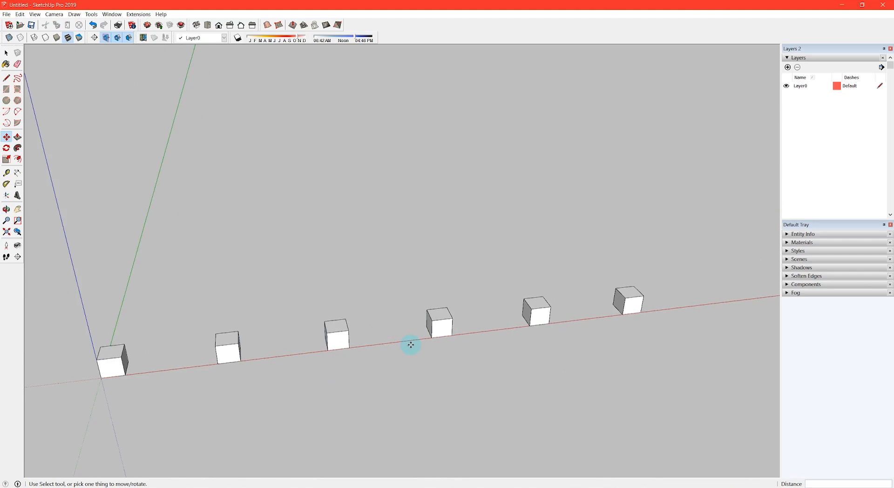
text(/25)
key(Return)
text(/1)
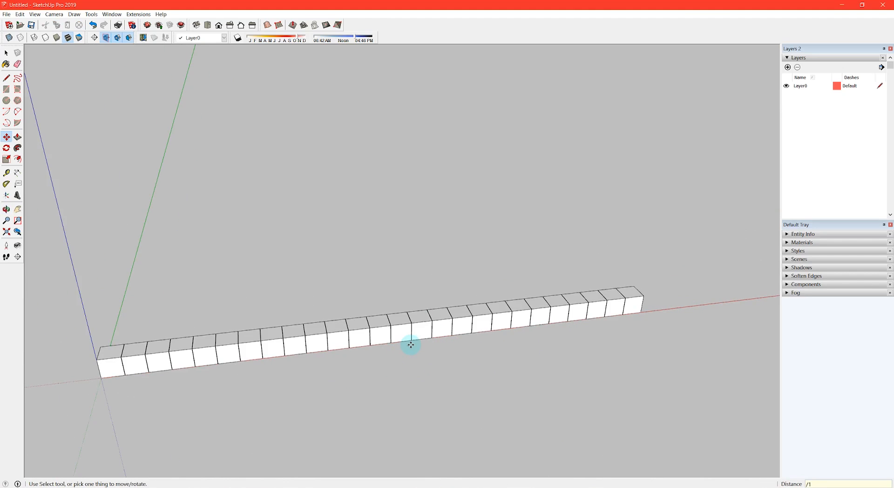
text(0)
key(Return)
- Copy the whole row of boxes about 232' 6" along the green axis with the Move tool
middle_drag(409, 350, 533, 342)
key(space)
drag(358, 320, 369, 309)
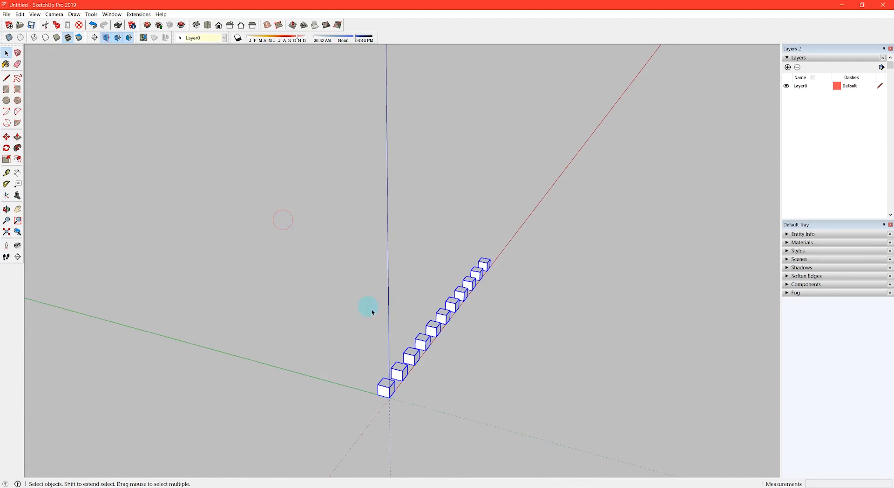
key(m)
click(389, 420)
key(ctrl)
click(99, 336)
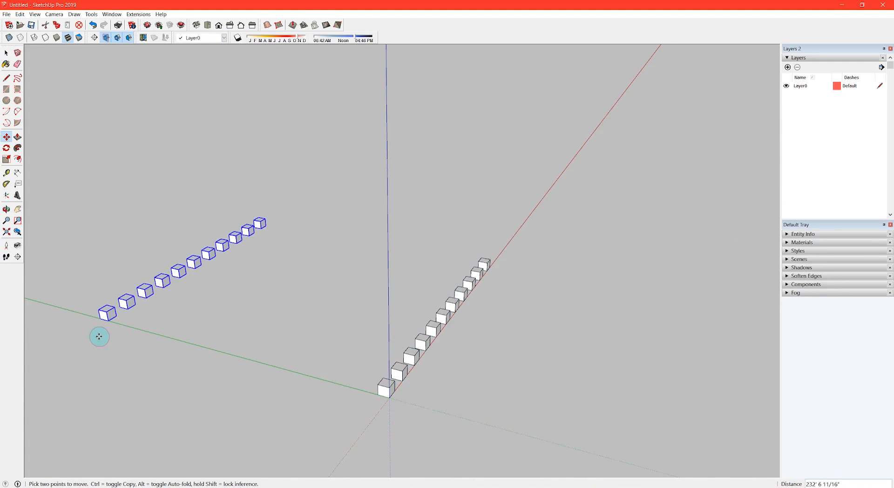
- Divide the span between the original row and its copy into 8 equal intervals with /8
text(/8)
key(Return)
scroll(242, 326, down, 2)
key(space)
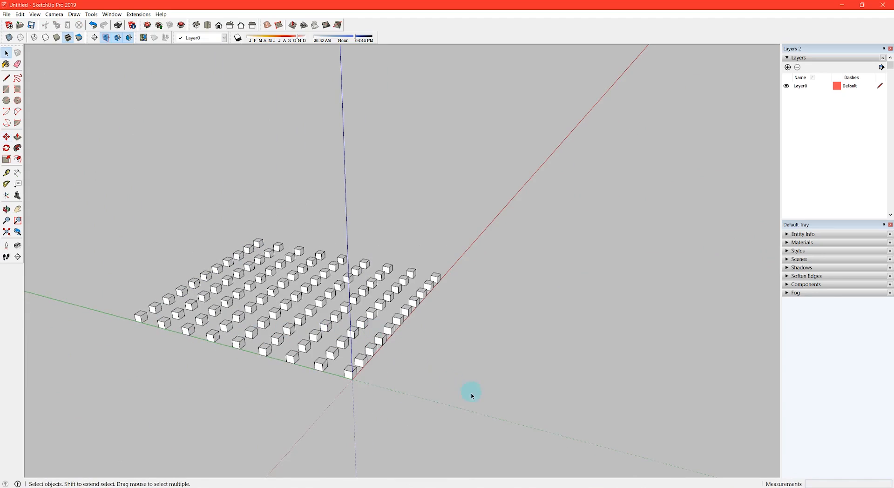
- Select the entire grid of boxes and copy it straight up along the blue axis
drag(125, 243, 125, 243)
scroll(338, 350, up, 2)
drag(389, 316, 396, 305)
key(space)
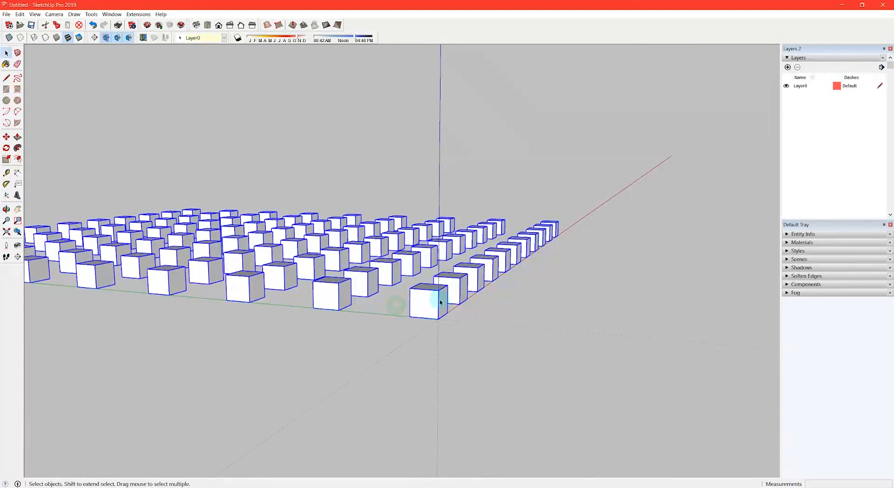
click(436, 320)
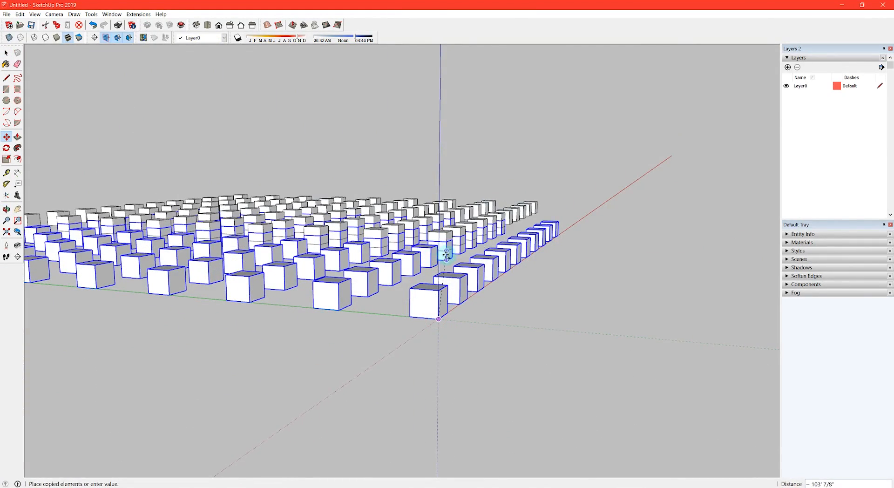
middle_drag(443, 191, 484, 246)
click(488, 194)
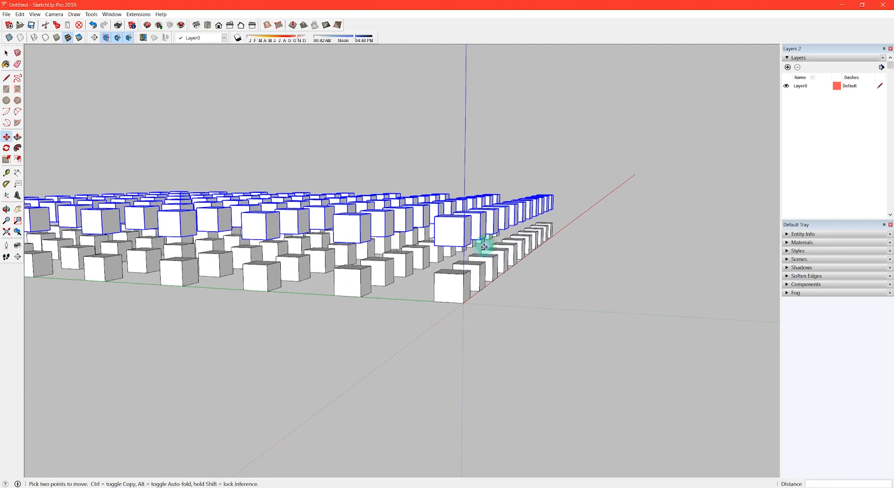
- Array the upper layer of boxes vertically with x5
text(x5)
key(Return)
scroll(522, 293, down, 6)
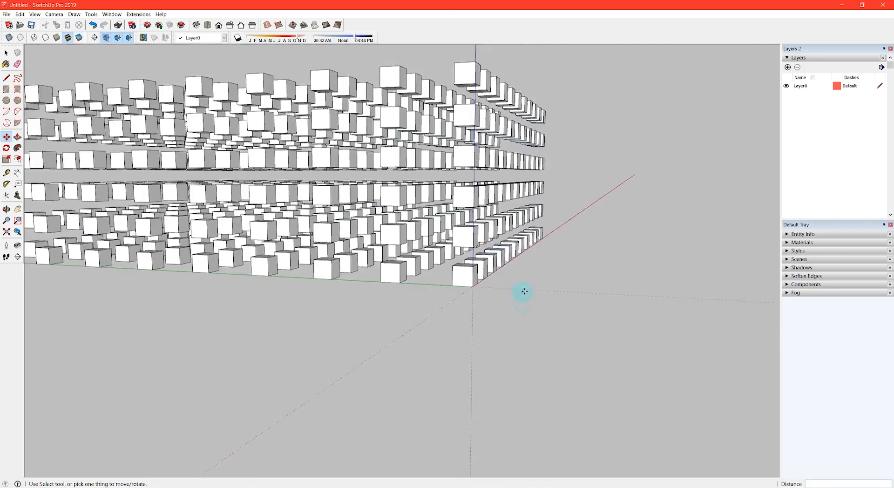
- Select the whole three-dimensional array of boxes and delete it
key(space)
drag(132, 117, 133, 117)
middle_drag(133, 116, 236, 288)
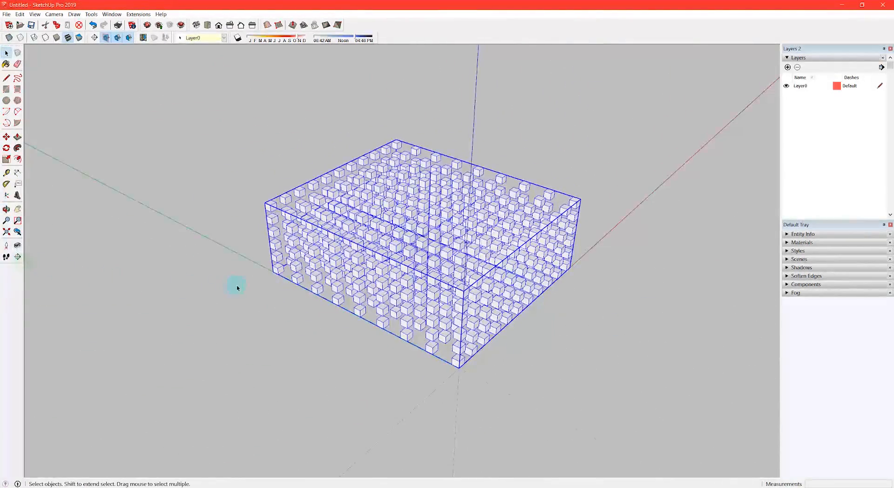
key(Delete)
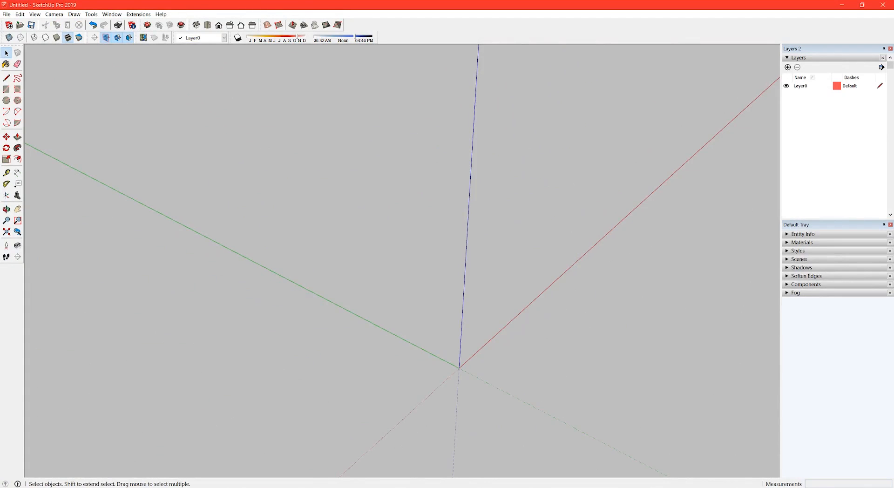
- Draw a small rectangle on the ground plane near the origin, between the red and green axes
middle_drag(539, 349, 472, 372)
click(452, 320)
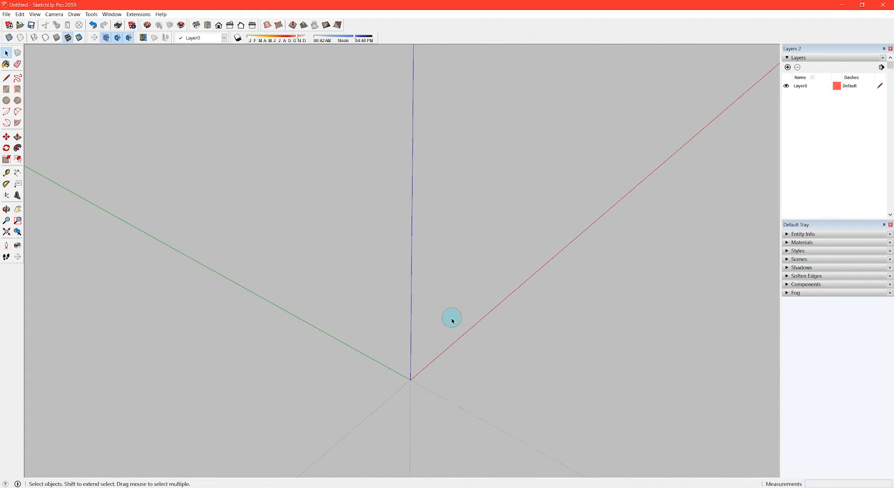
click(440, 286)
key(space)
scroll(449, 309, up, 1)
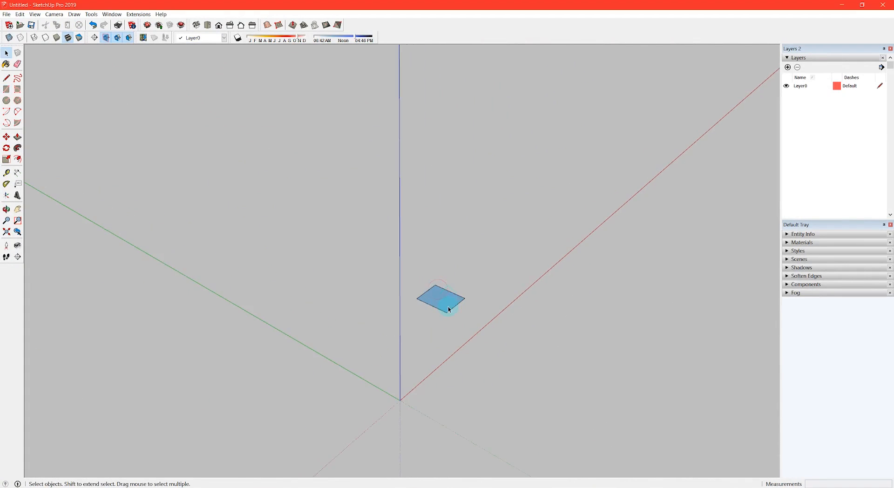
- Push/Pull the rectangle up into a tall box and make the box a group
click(445, 302)
click(441, 240)
key(space)
triple_click(445, 246)
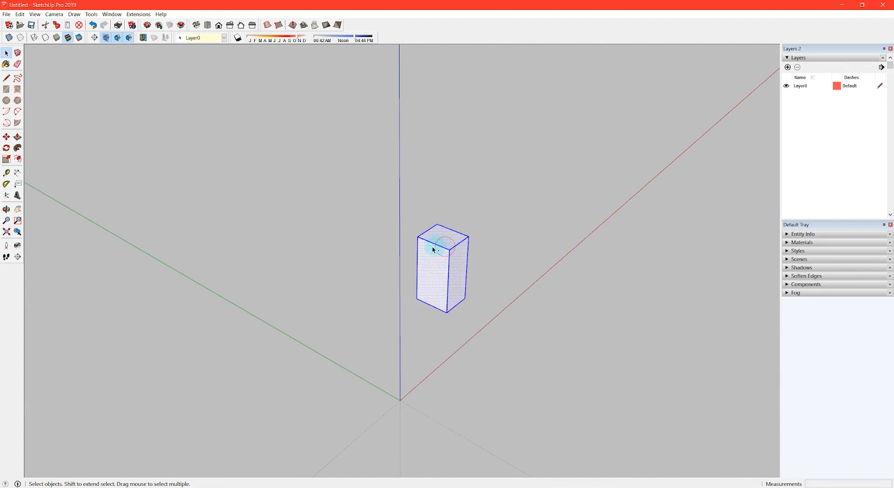
click(363, 223)
scroll(402, 288, down, 1)
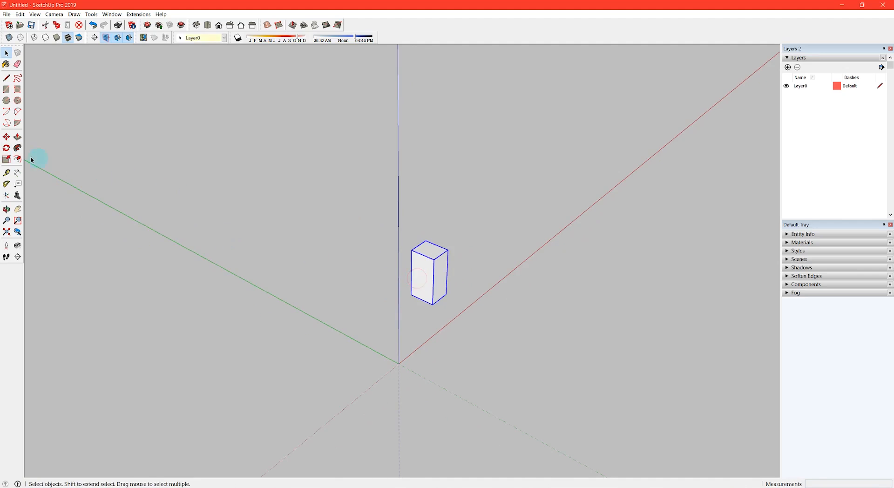
- Rotate a copy of the box 30° about the origin and array it with x3, increased to x6
click(5, 149)
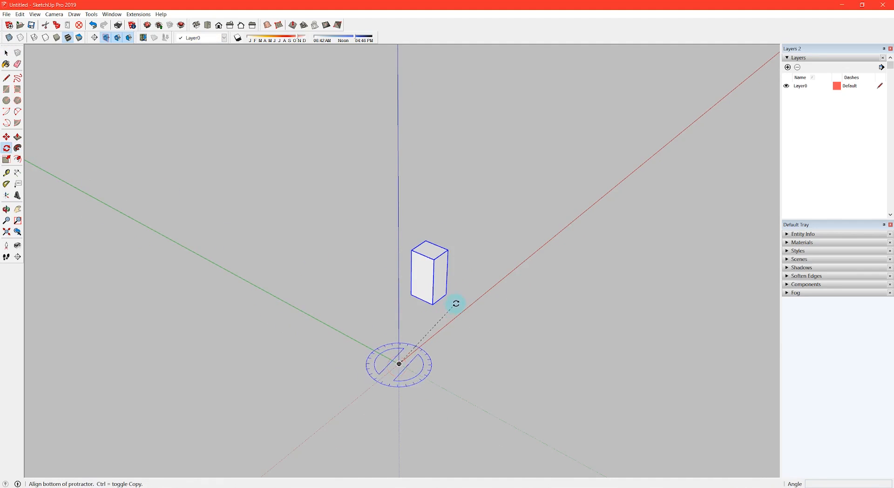
click(444, 295)
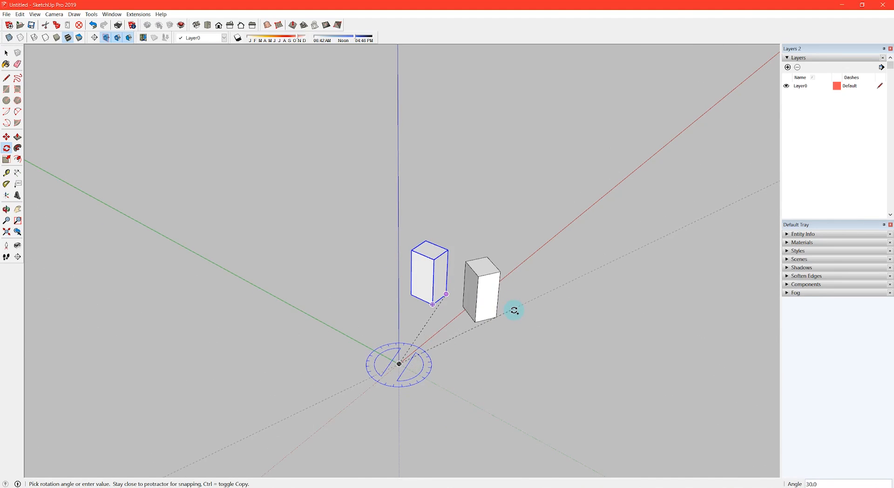
click(514, 310)
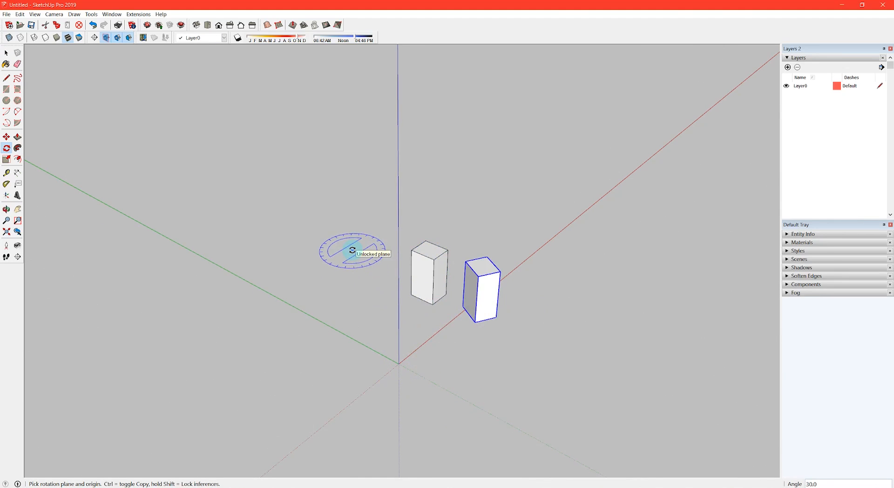
text(x3)
key(Return)
text(x6)
key(Return)
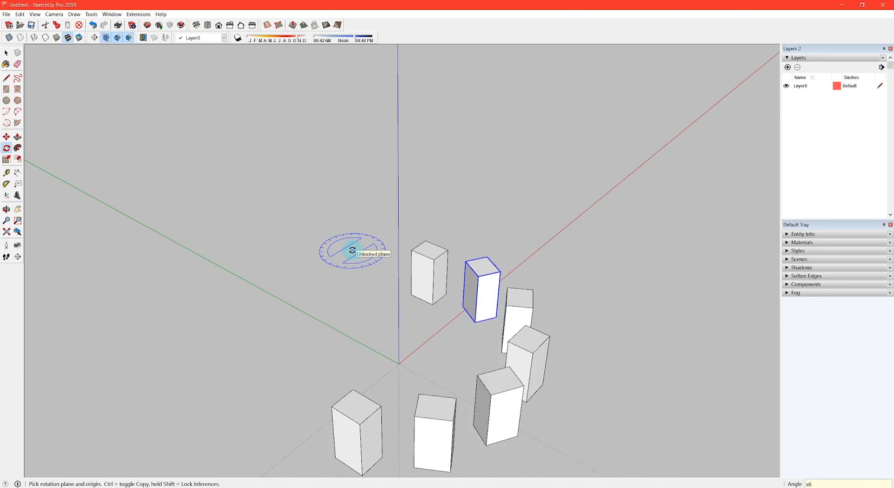
- Increase the rotated array to x20 and undo back to the single ungrouped box
text(x20)
key(Return)
middle_drag(352, 250, 103, 435)
key(q)
middle_drag(263, 373, 493, 314)
key(ctrl+z)
middle_drag(440, 322, 453, 269)
key(space)
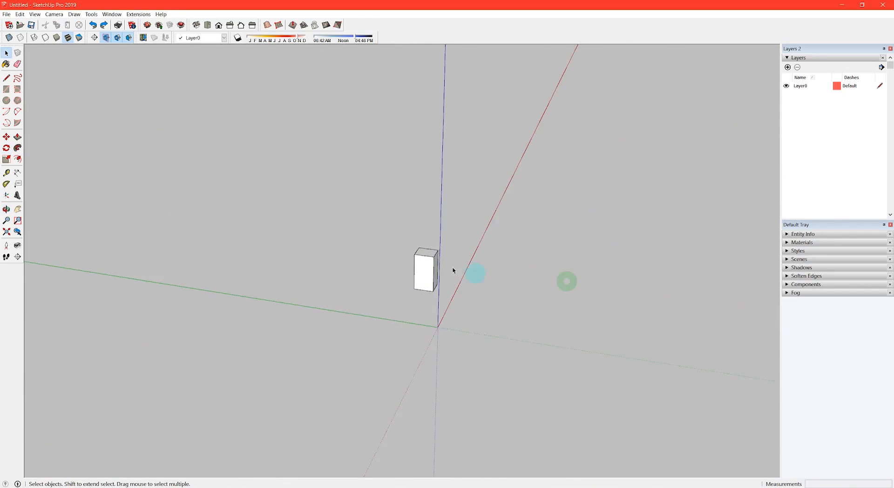
- Select the entire box and make it a component with the default settings
scroll(427, 265, up, 5)
click(428, 281)
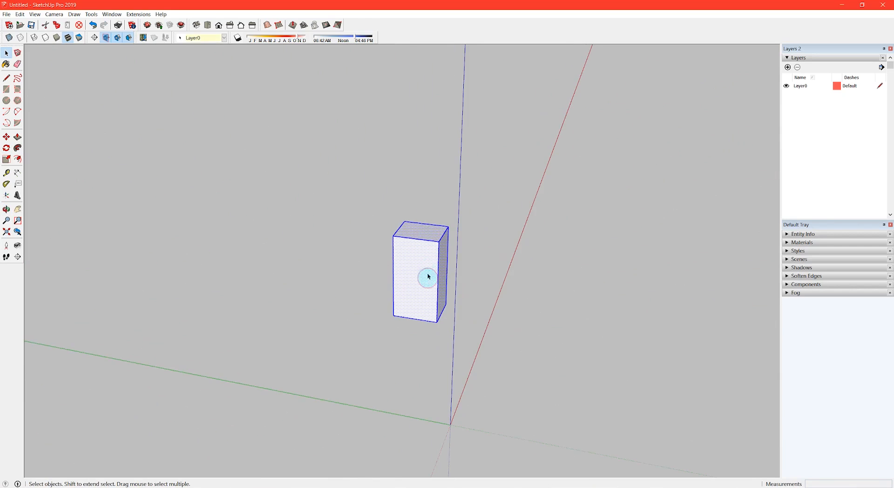
right_click(427, 246)
click(489, 303)
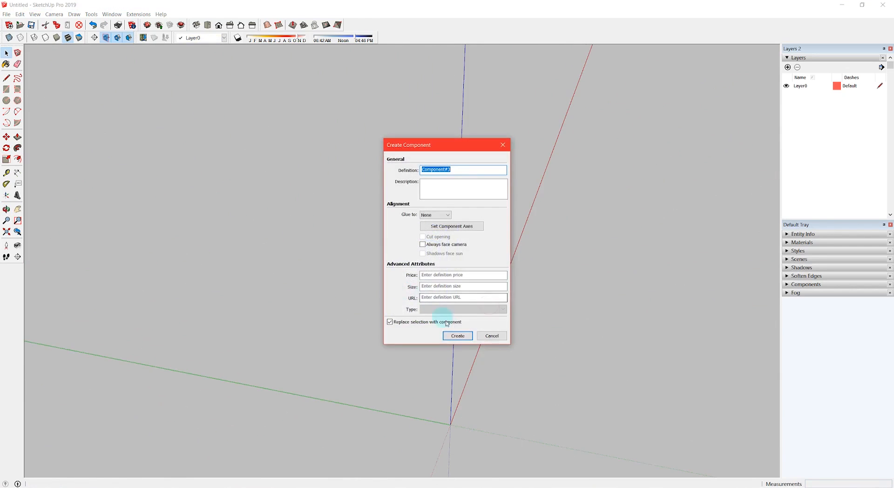
click(459, 338)
- Rotate a copy of the component 30° about the origin and array it with x12 into a full ring
middle_drag(383, 274, 473, 303)
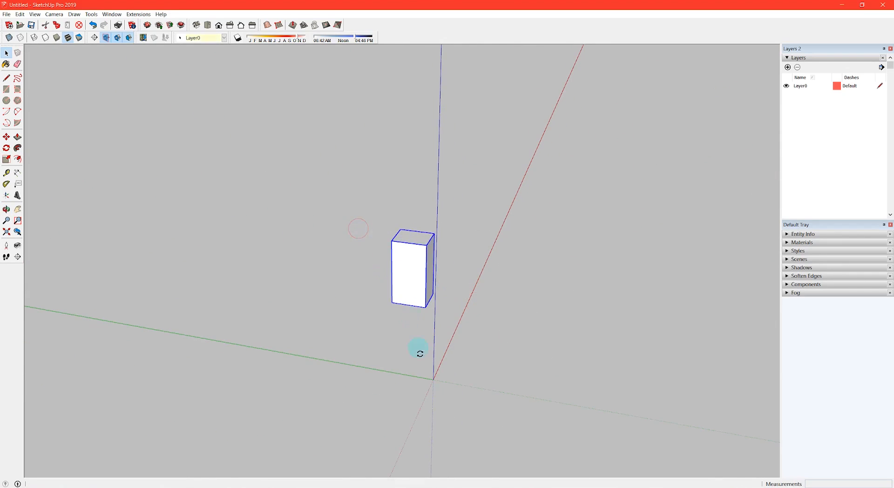
key(q)
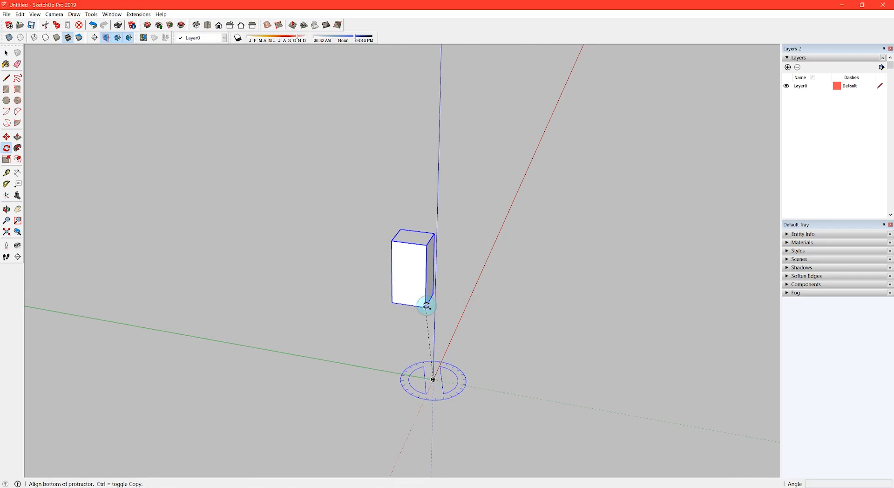
click(427, 305)
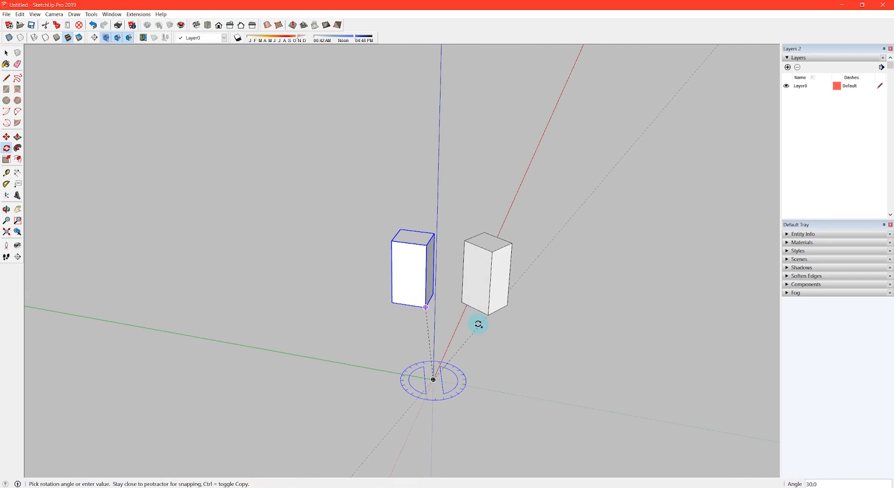
click(478, 324)
scroll(373, 310, down, 3)
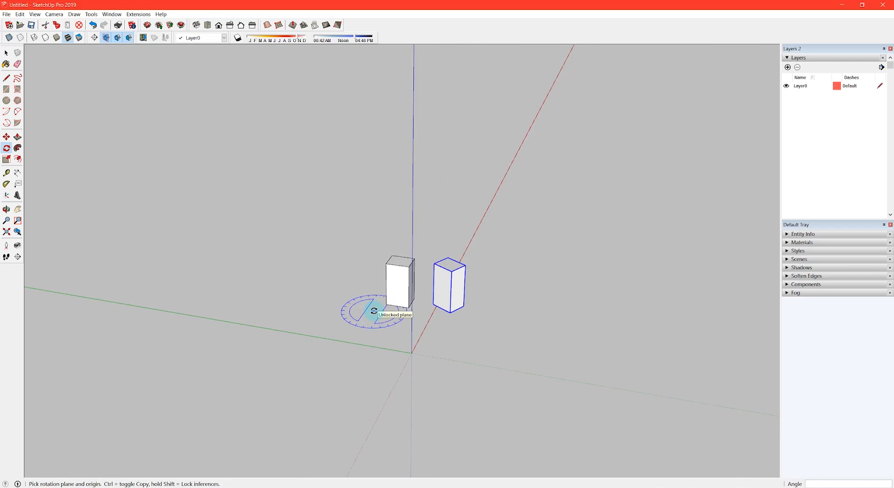
key(Return)
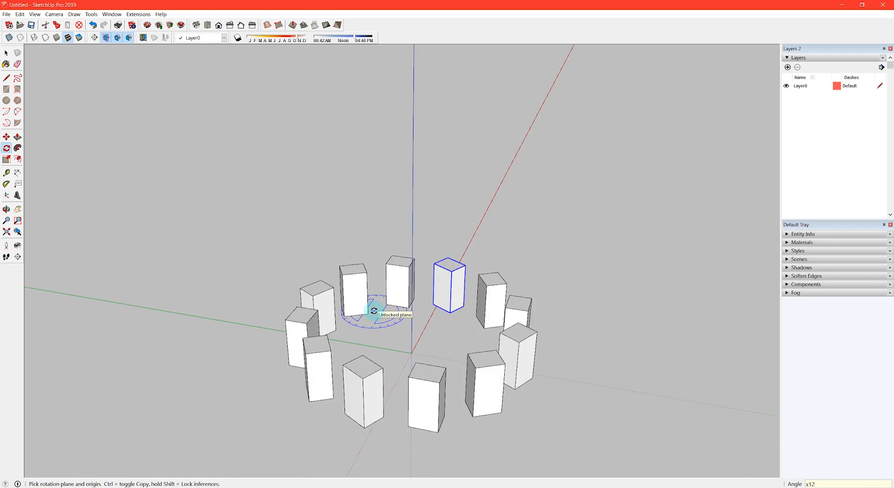
- Open one of the ring's box components for editing and Push/Pull its top face upward to make it taller
key(space)
middle_drag(407, 285, 367, 389)
key(ctrl+a)
key(p)
drag(376, 386, 368, 295)
middle_drag(364, 347, 340, 263)
drag(342, 235, 354, 292)
- Offset the top face's edges inward inside the component to form a smaller rectangle
scroll(354, 293, up, 5)
key(space)
scroll(354, 292, up, 4)
key(f)
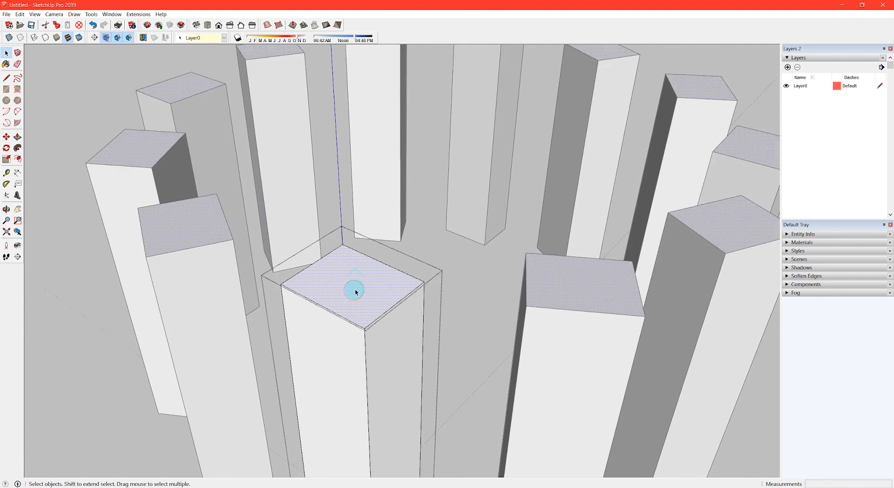
click(361, 305)
key(space)
- Push the outer rim of the top face down, leaving a narrower column standing on the base
scroll(364, 306, down, 4)
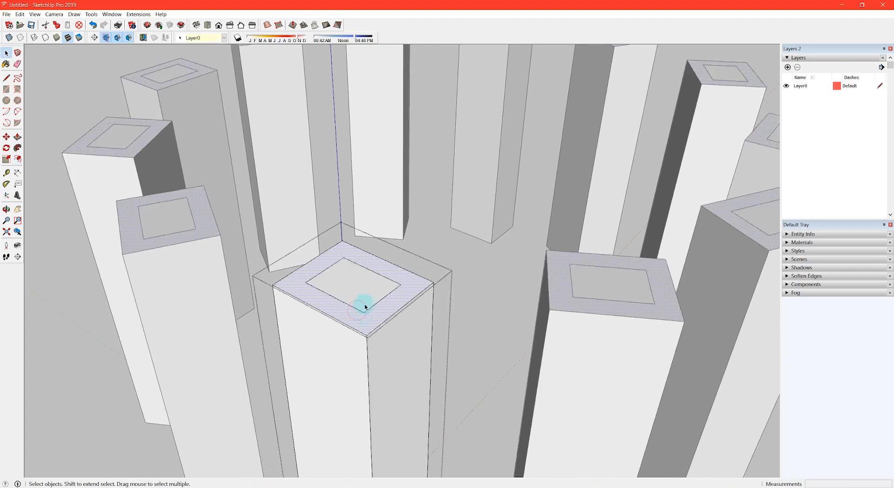
key(p)
click(371, 320)
click(370, 417)
key(space)
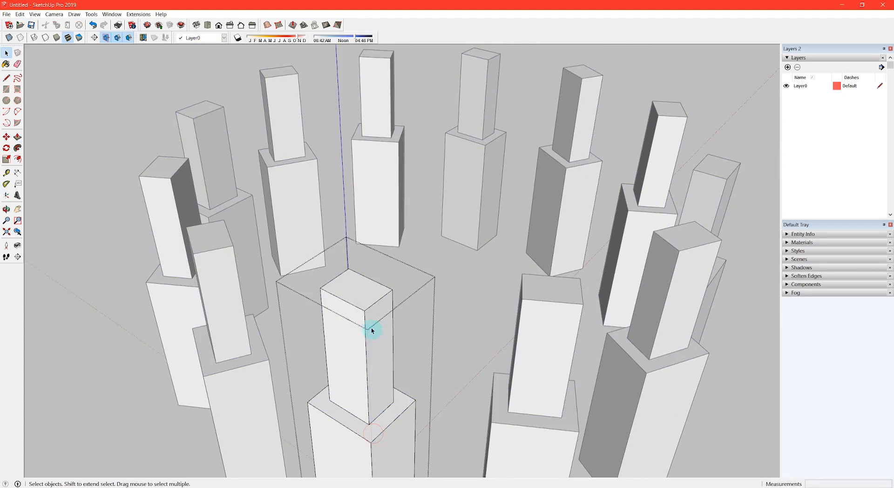
- Scale the narrow column's top face about its center by 2.00 and move it up along the blue axis
ctrl+drag(393, 290, 430, 300)
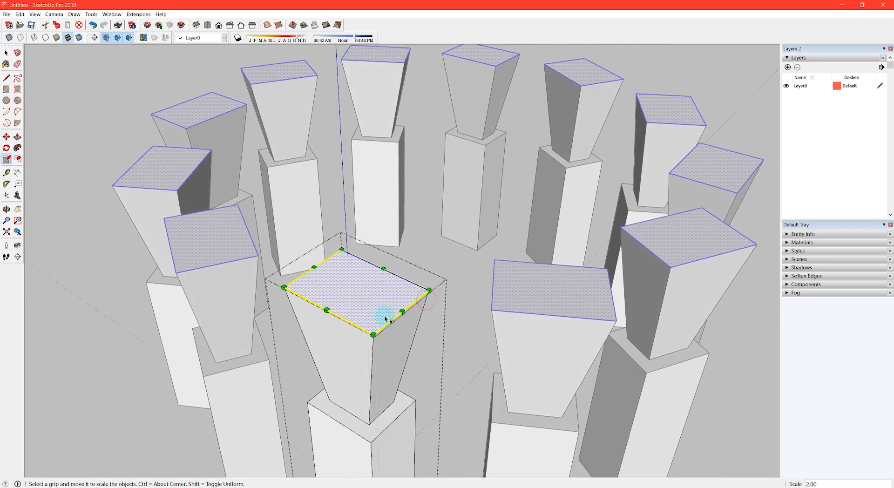
middle_drag(384, 317, 411, 231)
scroll(395, 230, down, 3)
key(space)
key(m)
click(395, 210)
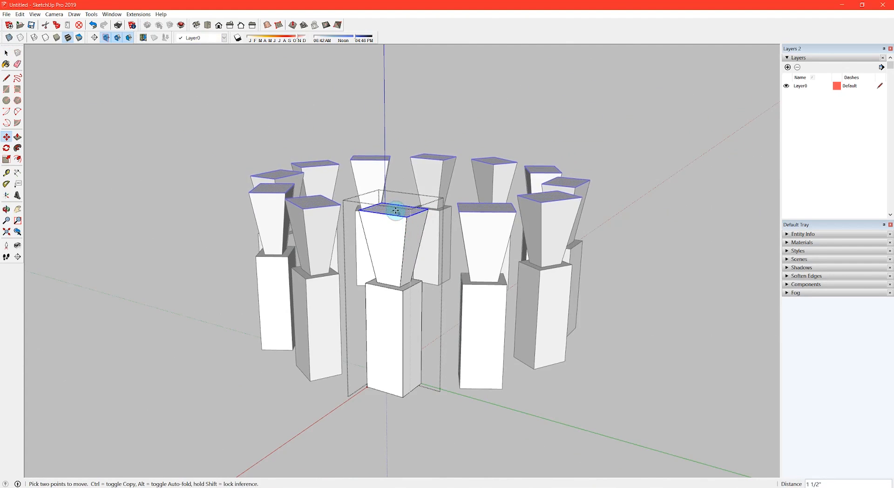
click(387, 123)
- Offset the flared column's top face slightly inward
middle_drag(403, 188, 339, 278)
scroll(350, 238, up, 3)
key(space)
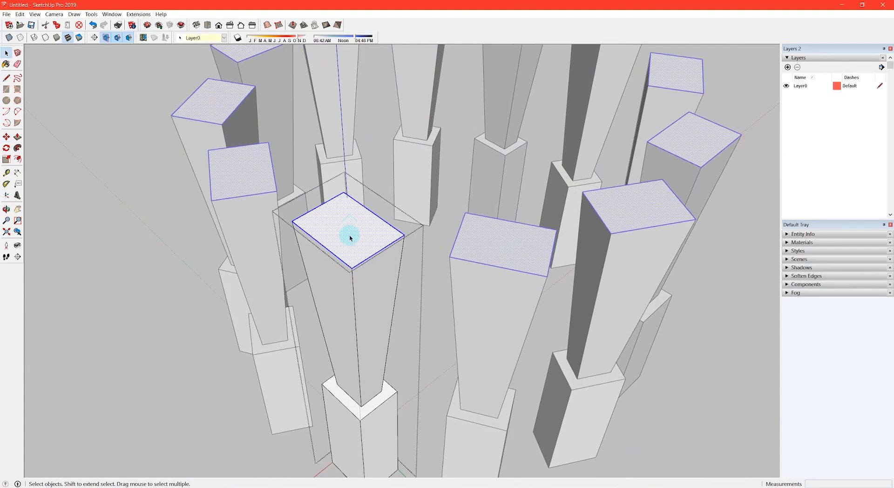
click(338, 246)
scroll(341, 244, down, 1)
- Push/Pull the inner top face upward into another column section and exit the component
key(p)
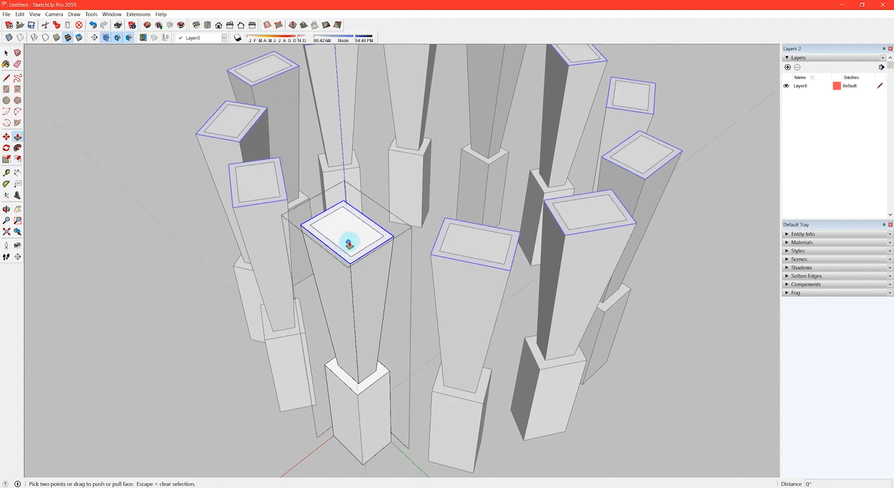
key(Escape)
click(353, 242)
click(339, 152)
key(space)
scroll(371, 251, down, 4)
key(Escape)
- Select the whole ring of column components and delete it
middle_drag(223, 254, 349, 229)
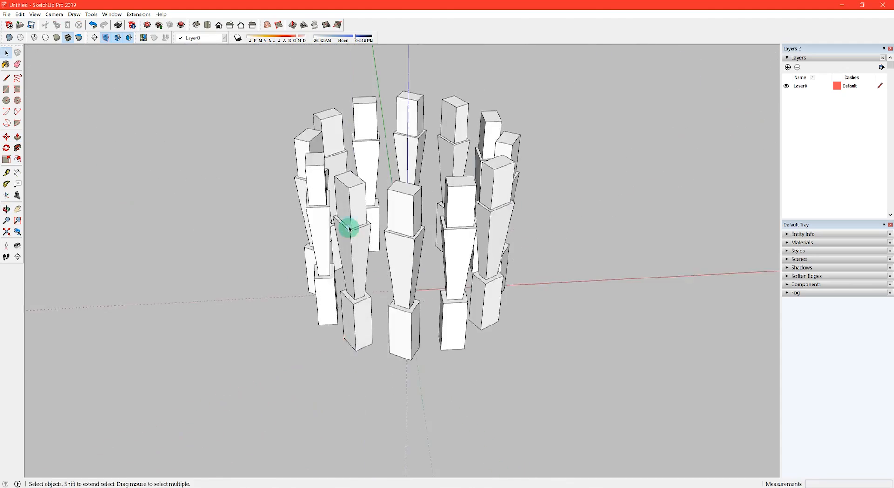
scroll(350, 229, down, 2)
middle_drag(409, 231, 716, 317)
drag(351, 202, 352, 202)
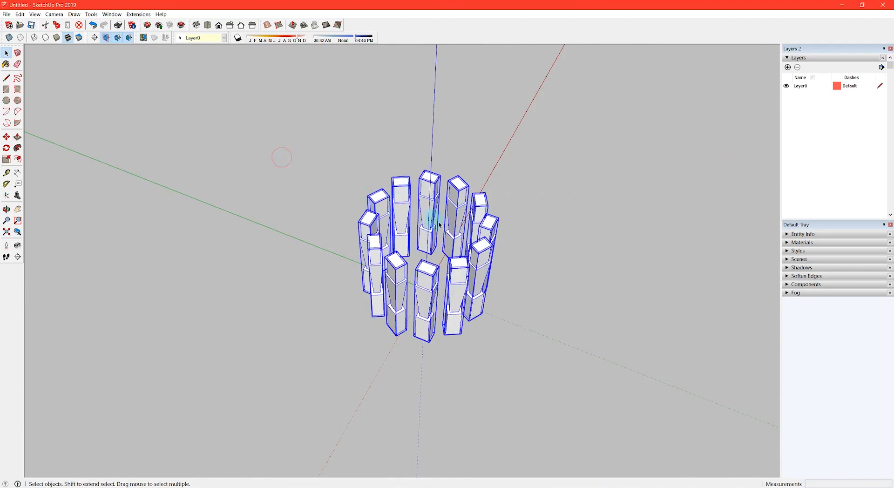
key(Delete)
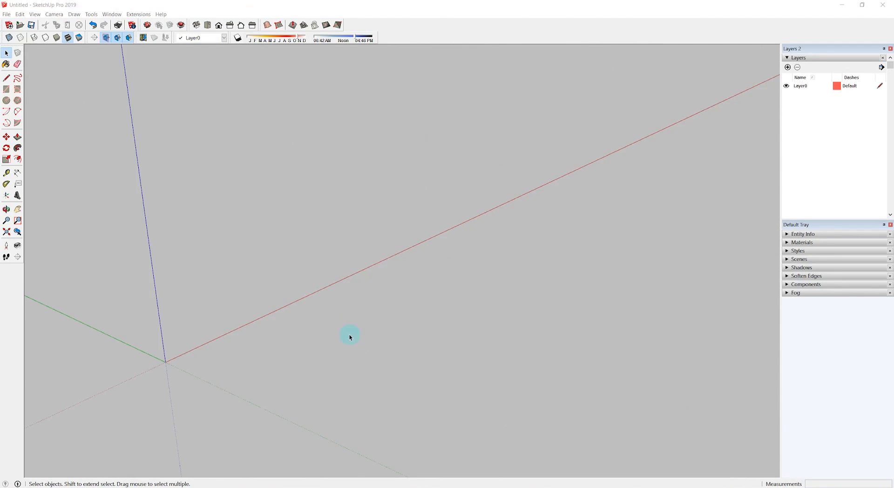
- Draw a rectangle on the ground beside the origin and Push/Pull it up about 84' into a cube-like box
click(349, 336)
key(r)
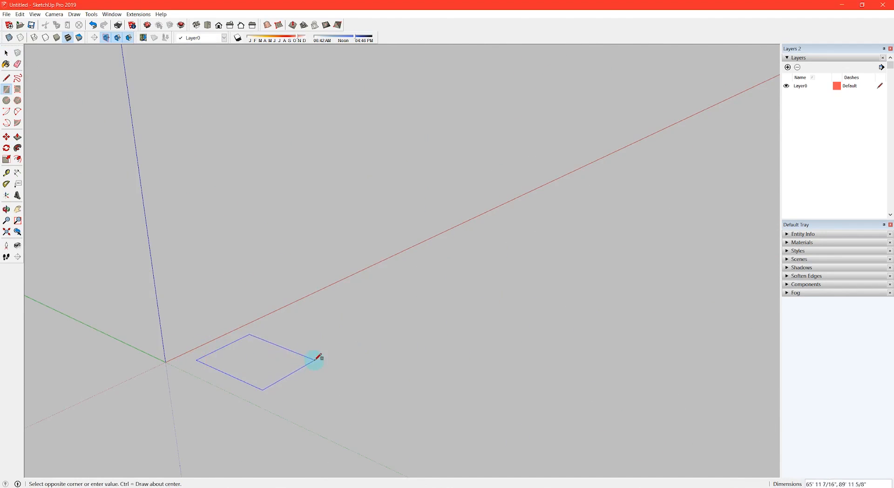
click(329, 355)
key(p)
drag(291, 362, 266, 281)
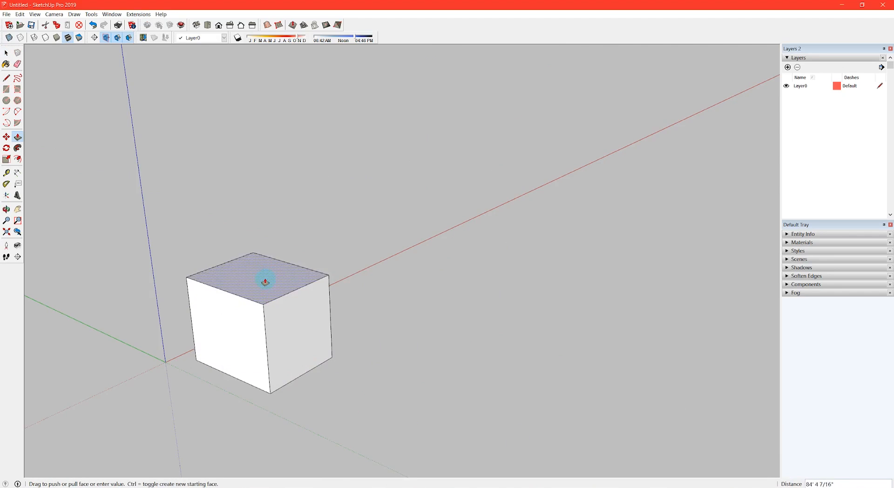
- Select all the connected geometry of the box and make it a group
middle_drag(279, 320, 329, 279)
key(space)
click(313, 302)
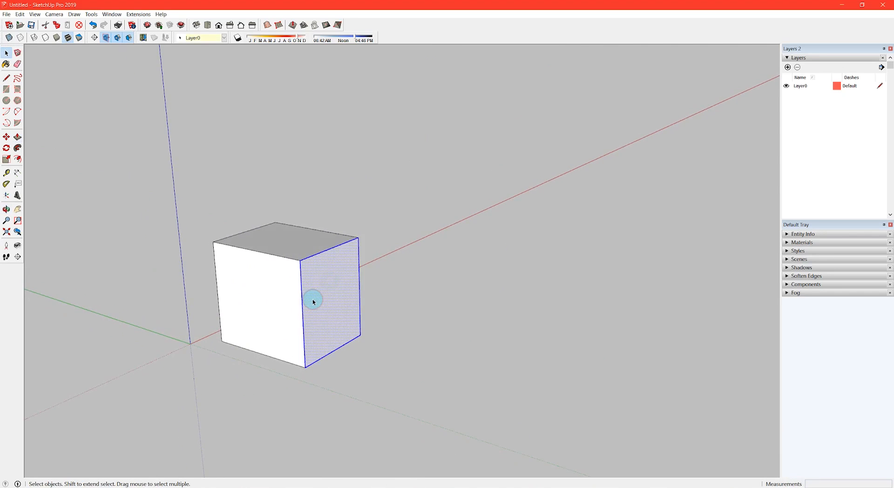
triple_click(313, 301)
key(ctrl+g)
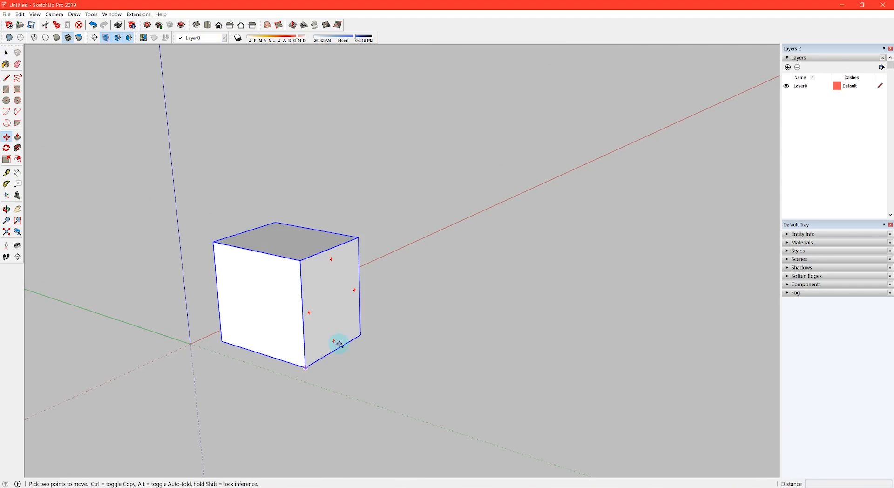
- Copy the grouped box from its front bottom corner along the red axis
key(ctrl)
click(305, 367)
click(404, 309)
key(space)
middle_drag(403, 349, 367, 348)
- Open the copied group, Push/Pull its side face out about 249' into a long bar, and exit the group
click(305, 343)
double_click(371, 285)
click(18, 137)
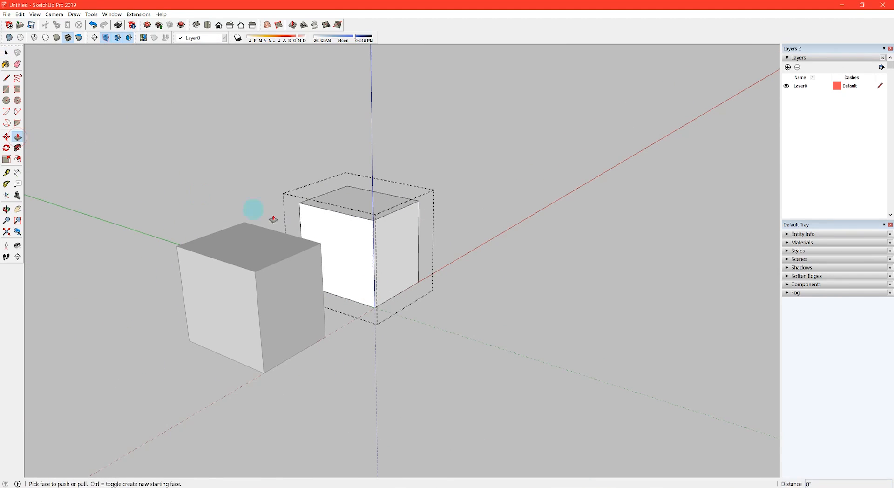
click(387, 249)
click(622, 328)
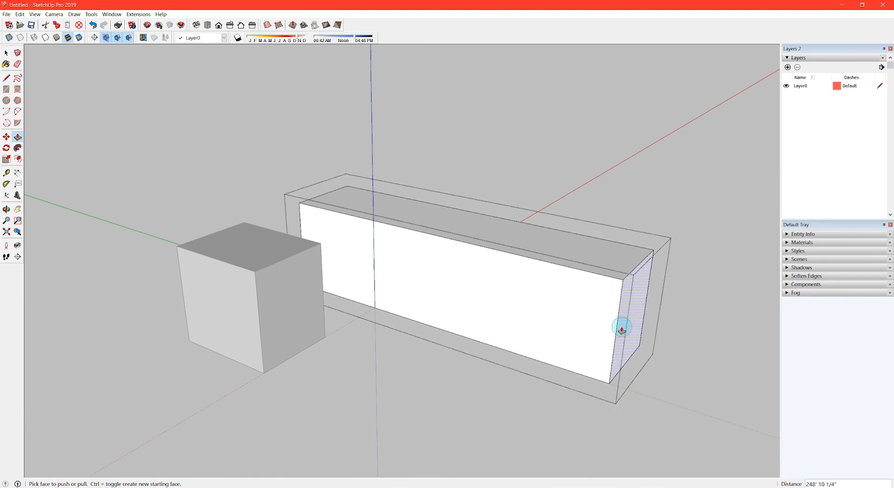
middle_drag(622, 329, 319, 305)
key(space)
key(Escape)
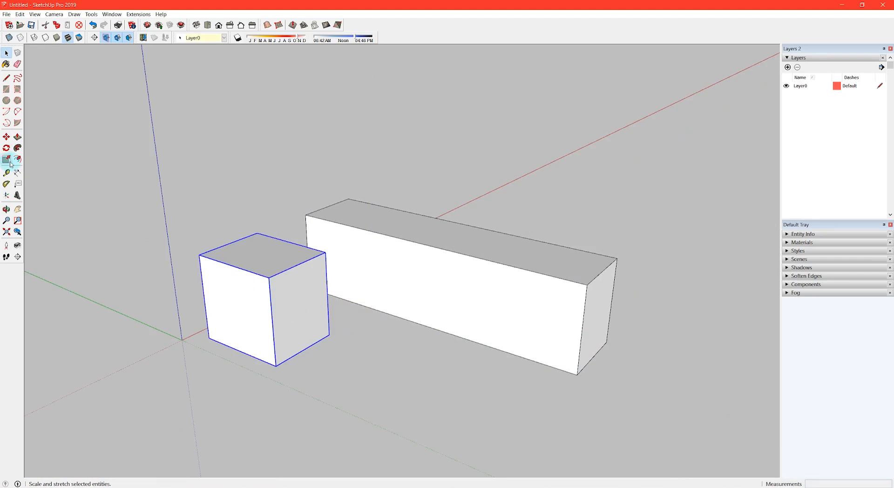
- Scale the original grouped box along the green axis from its side face into a similarly long bar
click(7, 160)
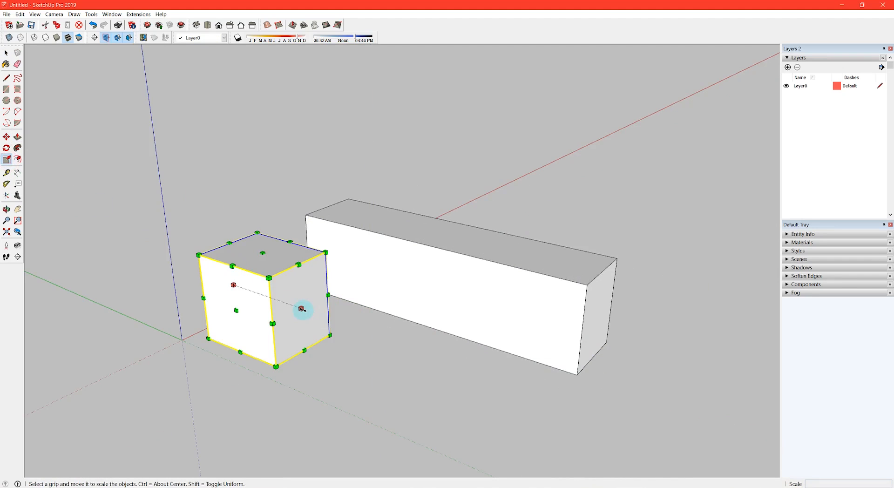
drag(301, 309, 585, 307)
middle_drag(398, 312, 315, 339)
scroll(337, 283, down, 2)
click(460, 354)
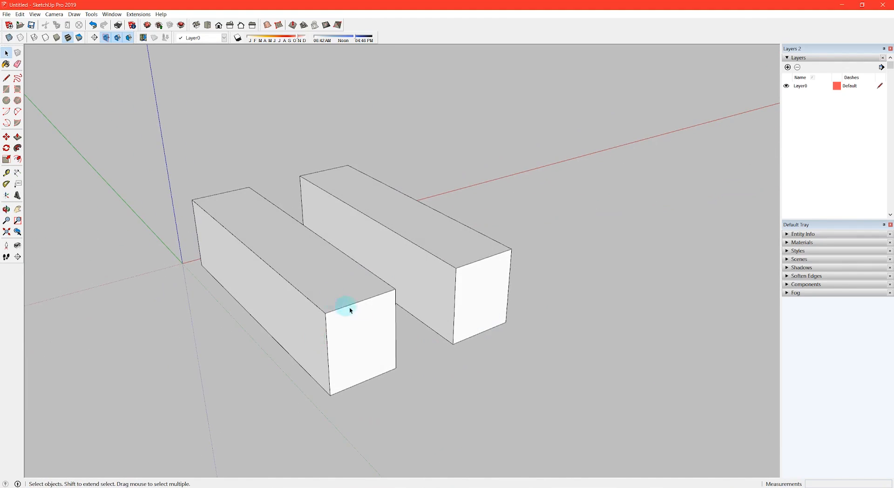
- Draw a small rectangle on the ground near the origin, beside the two bars, and Push/Pull it up into a cube
middle_drag(350, 310, 338, 293)
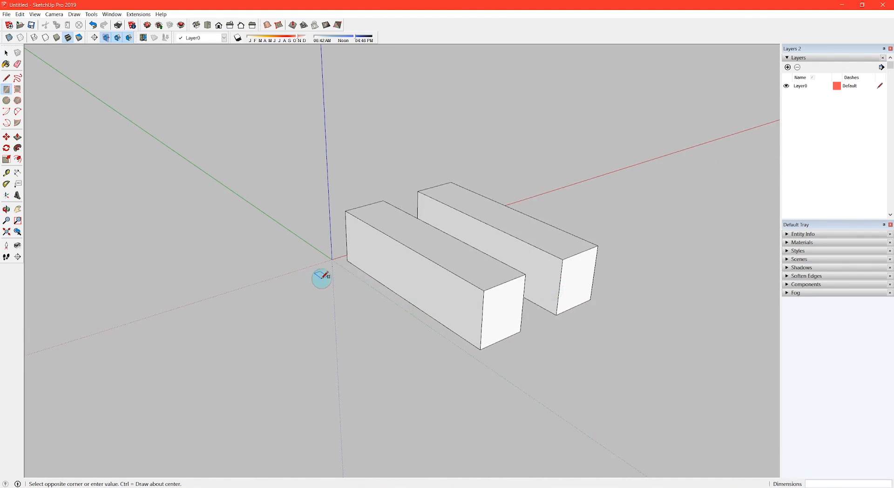
click(301, 319)
key(space)
scroll(291, 319, up, 1)
key(p)
click(323, 298)
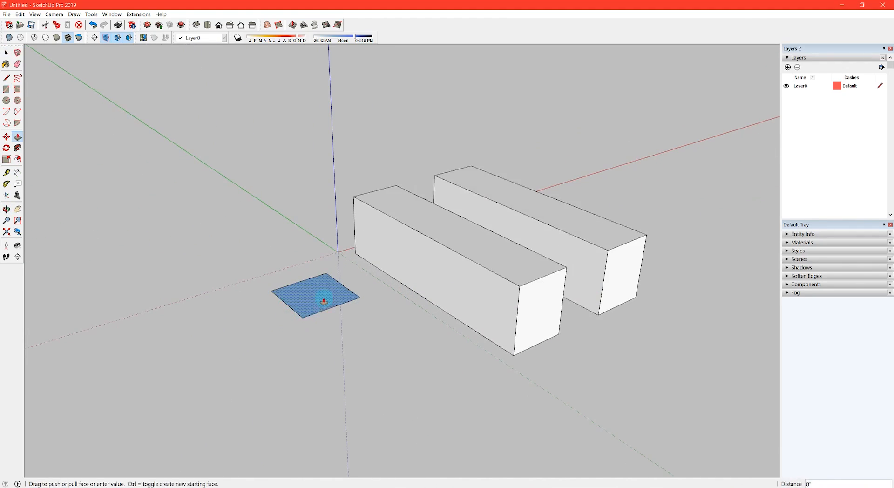
click(315, 235)
- Group the new cube and copy it along the red axis, away from the two bars
key(space)
triple_click(315, 243)
shift+middle_drag(313, 310, 409, 281)
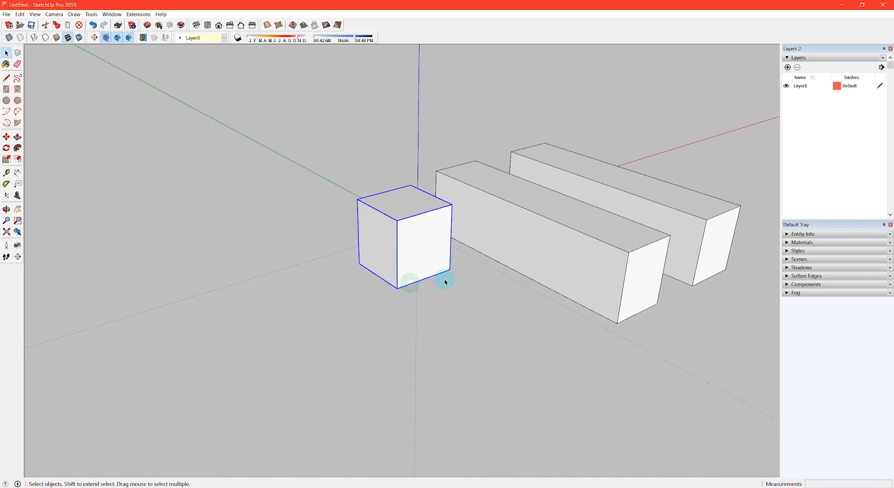
key(ctrl)
drag(450, 269, 350, 309)
key(space)
click(411, 322)
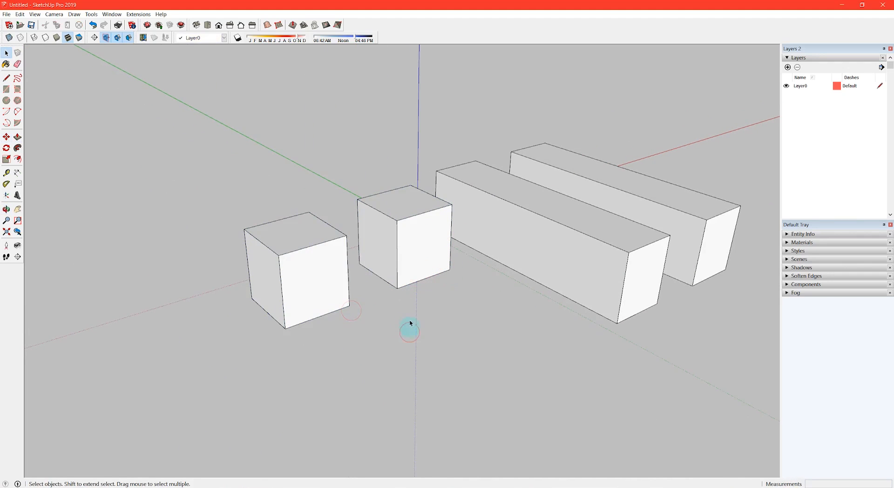
- Paint both cubes with the Brick Tumbled material from the Brick, Cladding and Siding collection
click(787, 243)
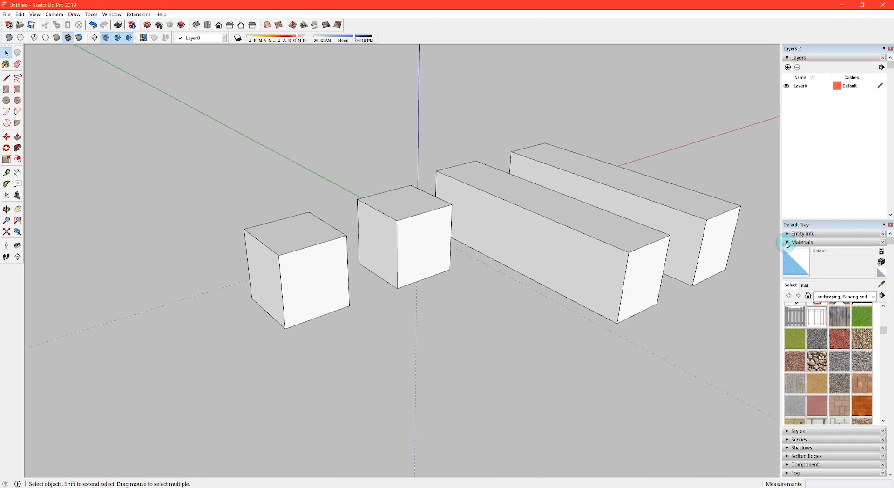
click(841, 299)
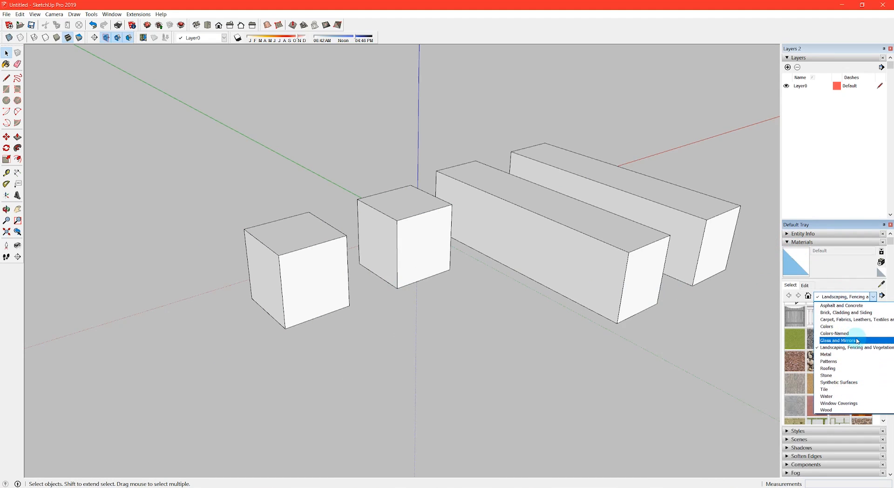
click(857, 313)
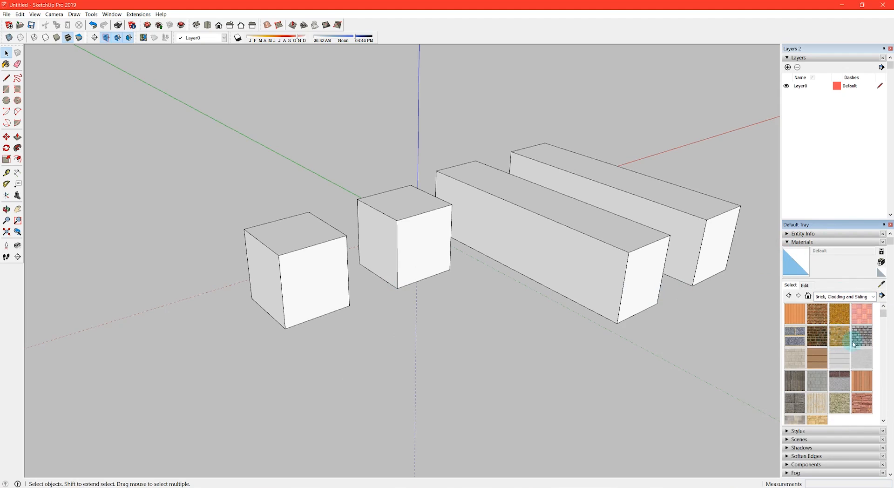
click(853, 344)
click(426, 251)
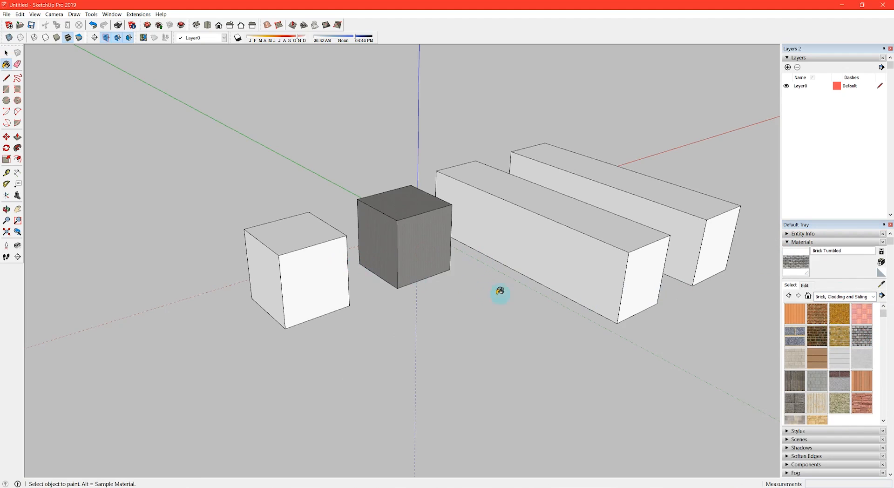
click(344, 279)
key(space)
scroll(383, 260, up, 6)
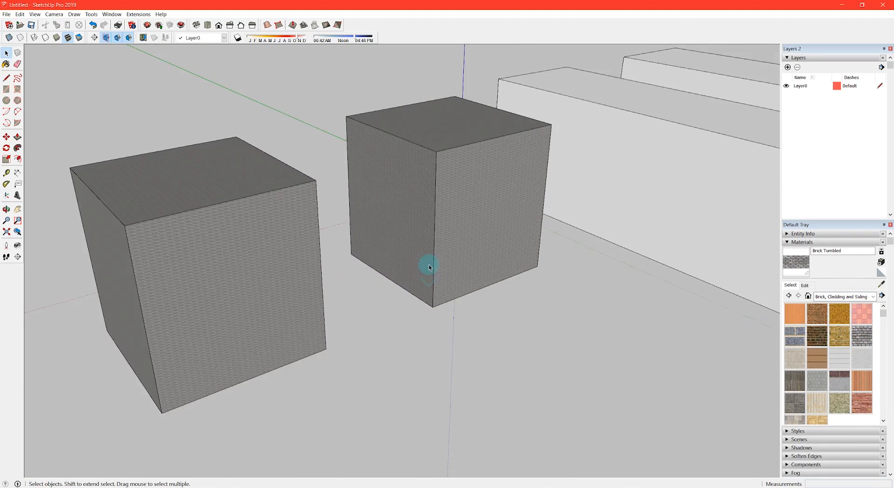
- Enlarge the Brick Tumbled texture, trying a width of 15' and settling on 100'
scroll(428, 264, down, 2)
key(b)
click(805, 285)
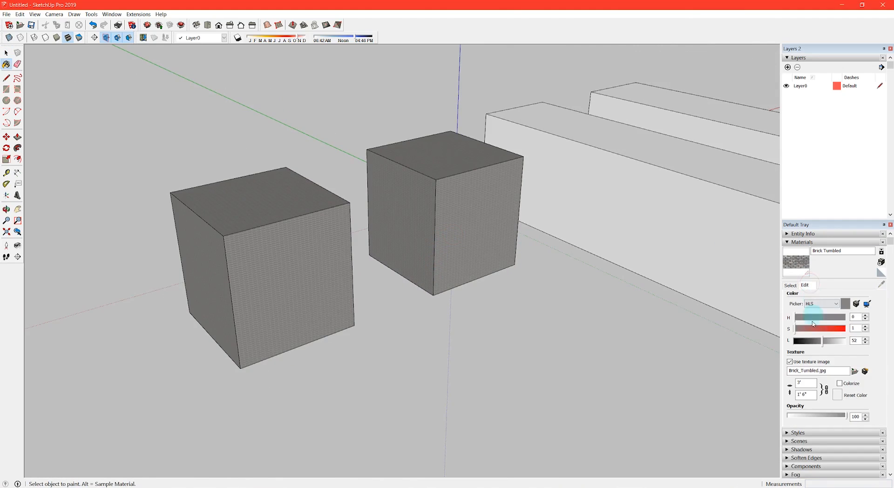
text(1)
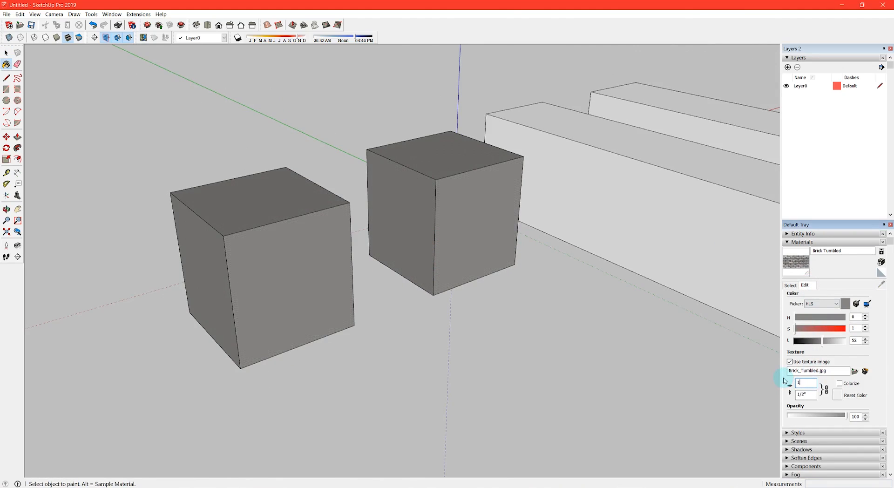
text(5')
key(Return)
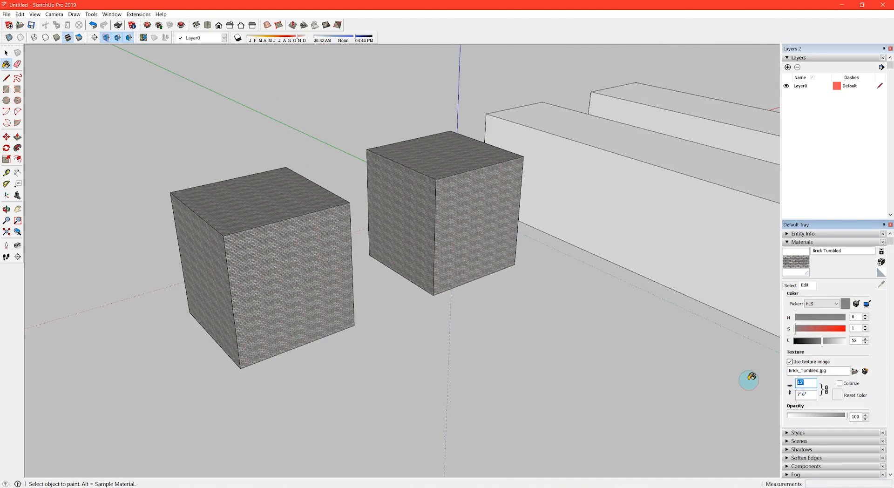
text(100')
key(Return)
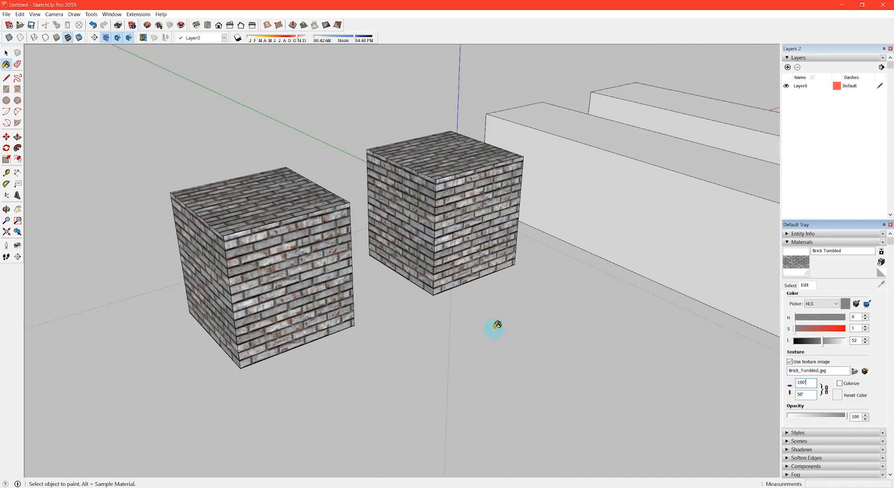
- Open the rear brick cube's group and Push/Pull its side face outward to lengthen it into a long block
middle_drag(495, 328, 538, 309)
key(space)
scroll(456, 278, up, 5)
click(465, 263)
scroll(316, 244, down, 4)
click(305, 243)
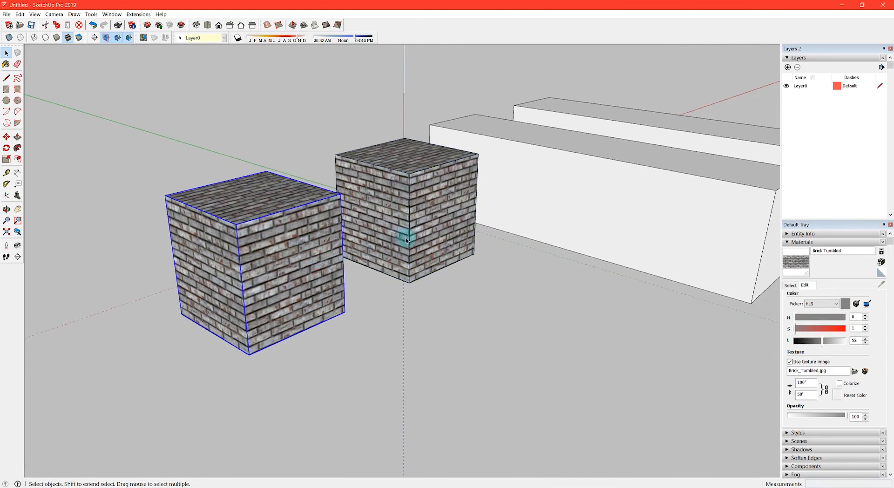
double_click(425, 238)
scroll(425, 237, up, 2)
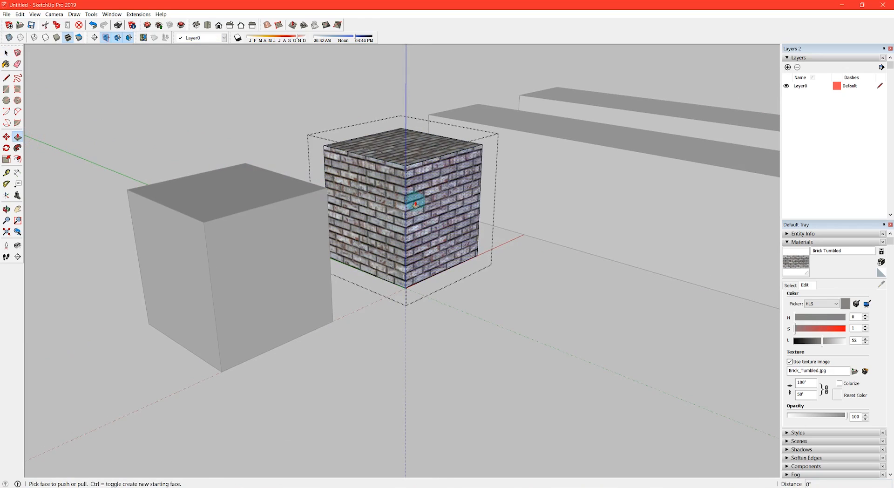
drag(416, 204, 740, 312)
middle_drag(640, 296, 522, 267)
drag(611, 284, 484, 241)
key(space)
key(Escape)
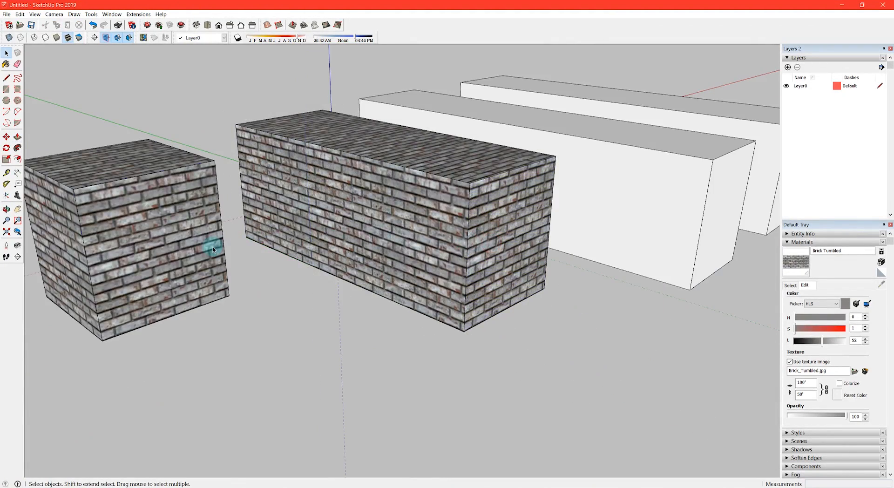
- Stretch the front brick cube lengthwise into a long block with the Scale tool
click(212, 249)
middle_drag(213, 249, 104, 201)
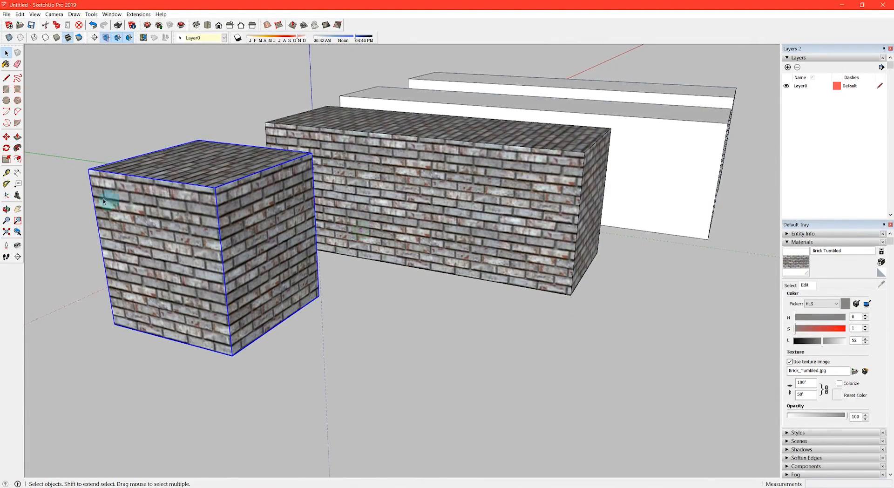
click(6, 159)
drag(280, 252, 776, 380)
middle_drag(701, 374, 568, 302)
- Scale the front brick block down to a low height and shorten its length
drag(554, 286, 553, 149)
drag(274, 153, 324, 262)
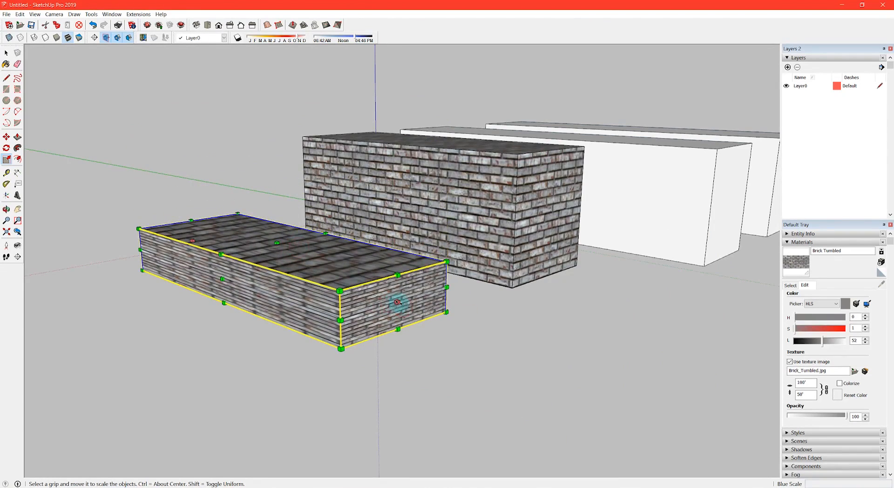
drag(397, 302, 248, 258)
key(space)
click(309, 292)
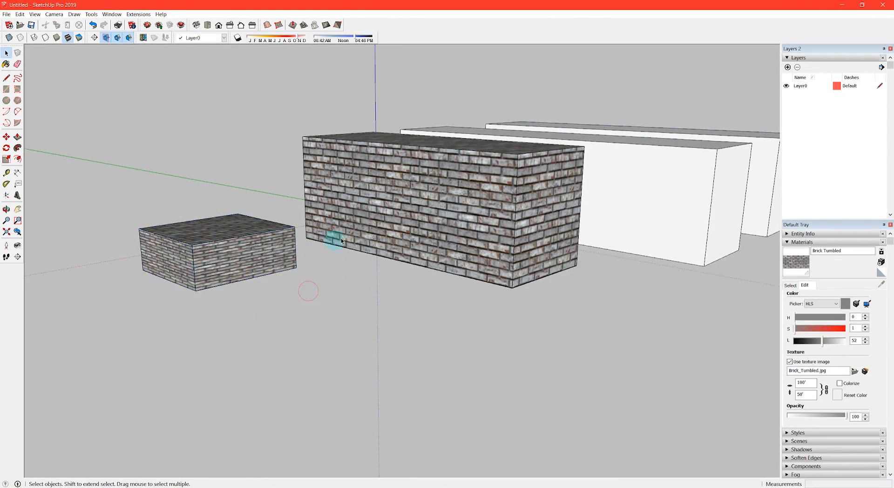
- Select all the brick and plain blocks and delete them
middle_drag(333, 240, 379, 365)
scroll(378, 358, down, 4)
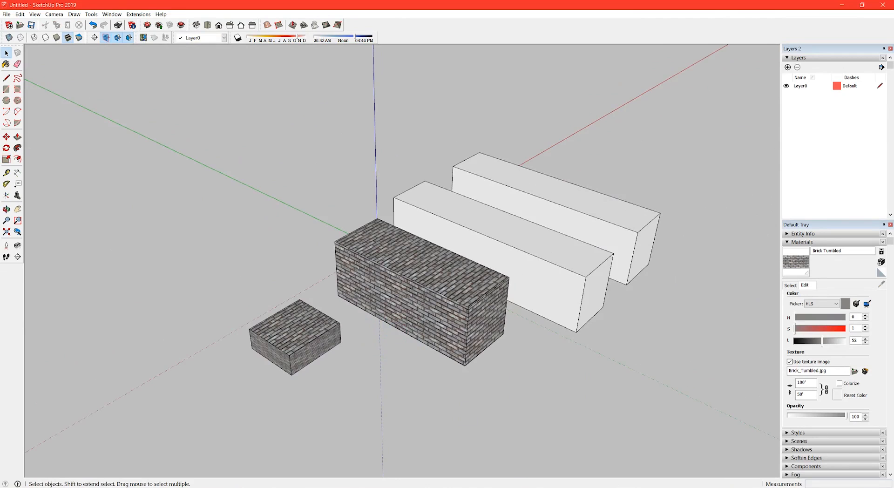
drag(653, 408, 613, 381)
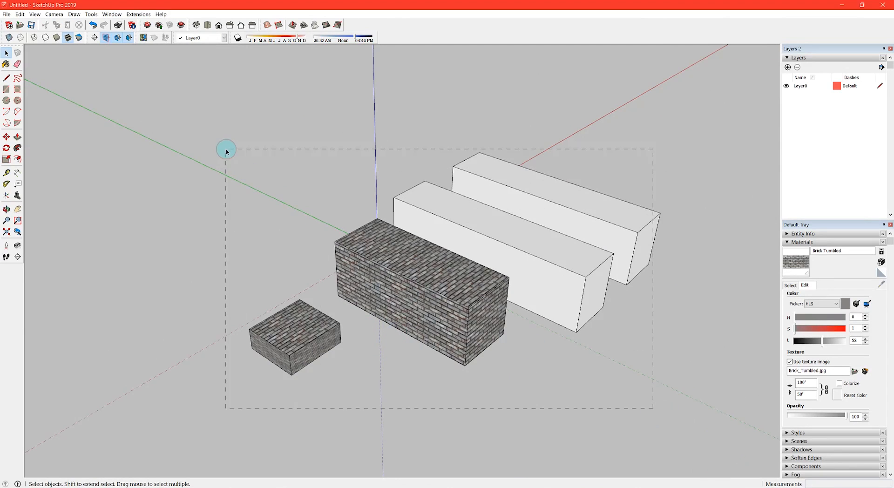
drag(226, 151, 228, 154)
key(Delete)
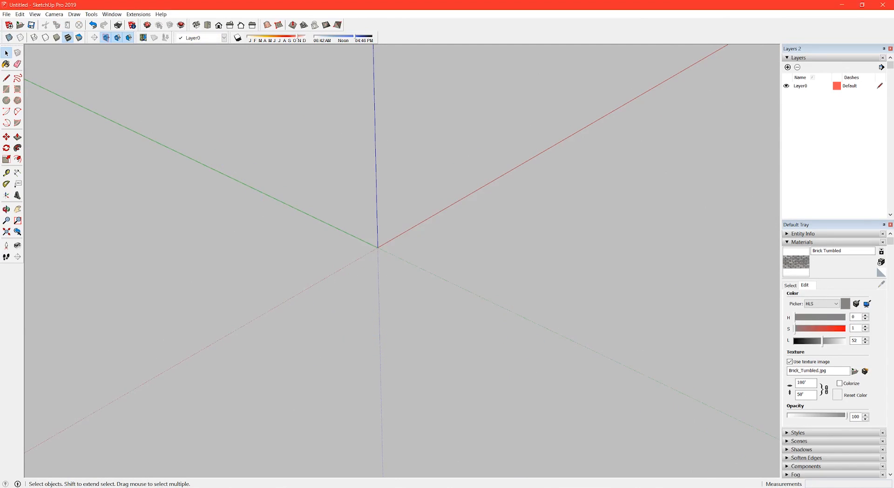
- Draw a rectangle on the ground starting at the origin and delete its face, keeping only the outline
click(381, 278)
middle_drag(63, 160, 347, 291)
key(r)
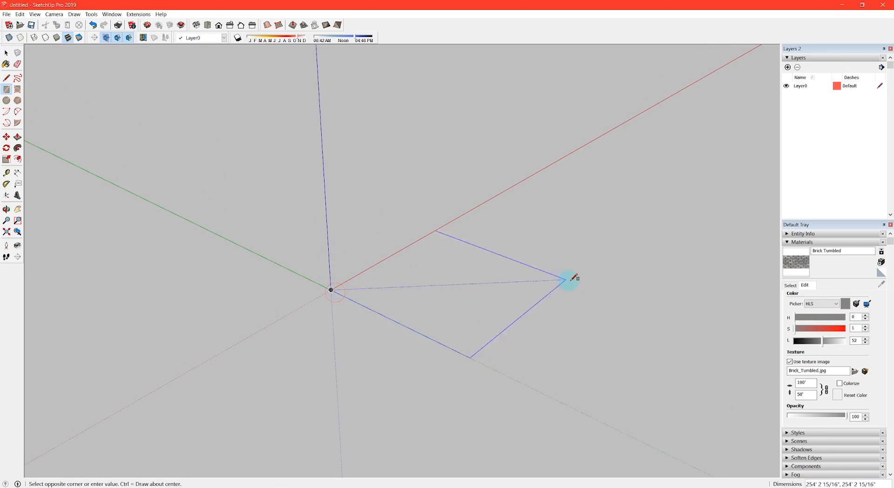
click(622, 271)
key(space)
click(486, 304)
key(Delete)
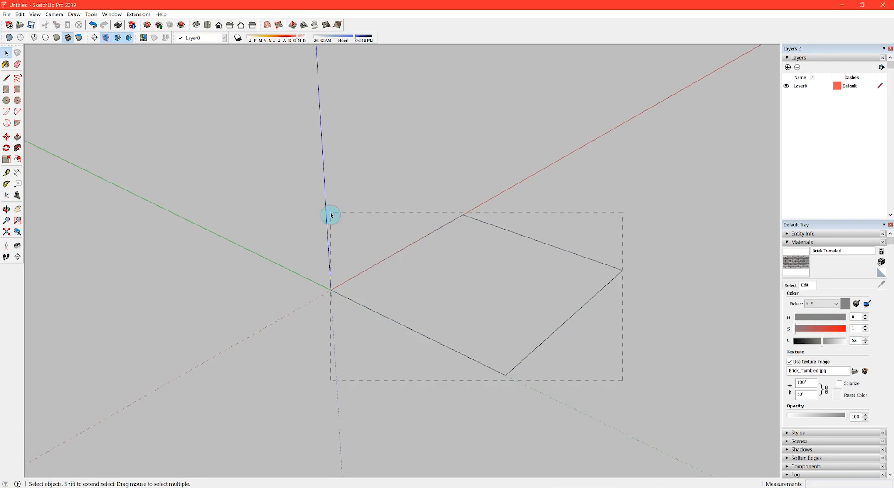
- Draw a vertical triangular profile with the Line tool, touching the rectangle's edge on the red axis
drag(331, 215, 330, 213)
middle_drag(395, 266, 492, 235)
scroll(451, 241, up, 5)
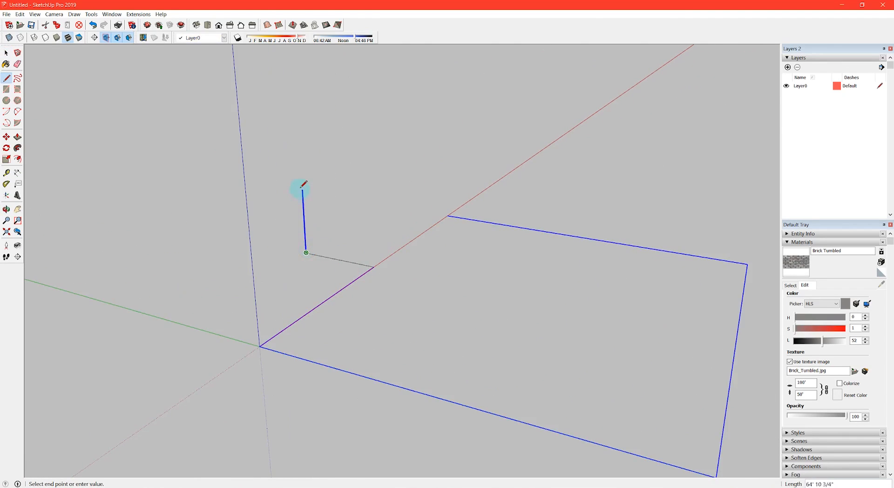
click(374, 266)
- Select the rectangle's edges as the path and sweep the triangle around them with Follow Me
key(space)
click(342, 250)
middle_drag(343, 249, 436, 263)
scroll(436, 263, down, 2)
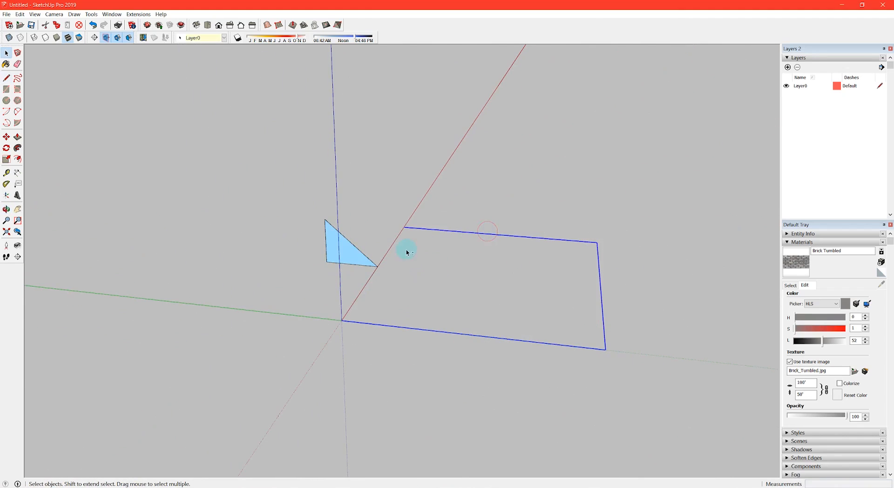
mouse_move(385, 307)
middle_down()
mouse_move(356, 277)
mouse_move(305, 255)
mouse_move(376, 293)
middle_up()
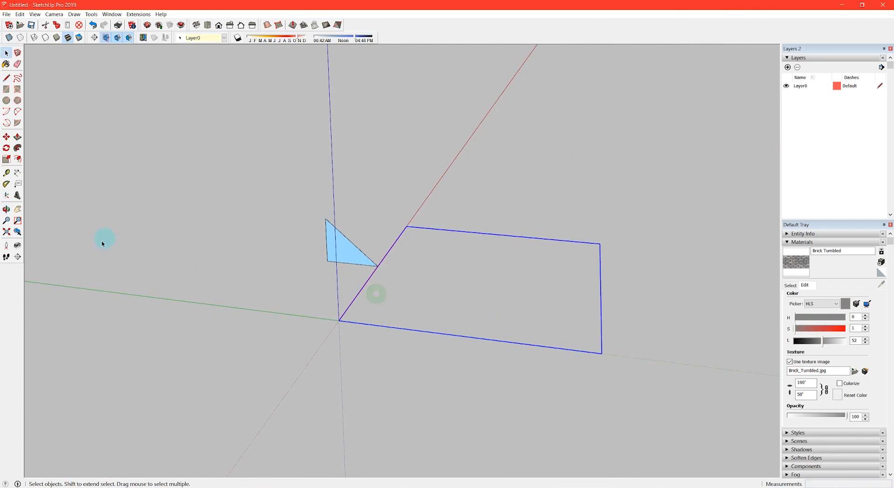
click(17, 149)
click(342, 254)
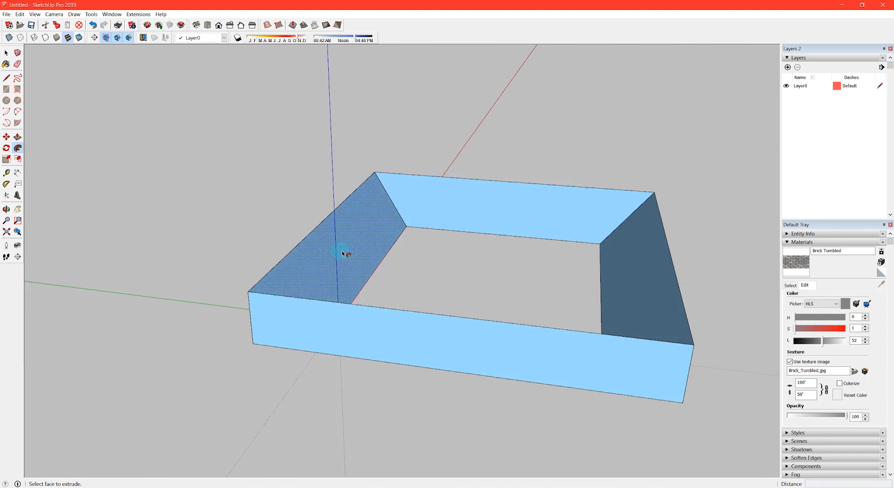
- Inspect the swept triangular frame from several sides and delete it entirely
middle_drag(343, 253, 229, 193)
key(space)
triple_click(355, 343)
scroll(373, 303, down, 3)
click(401, 308)
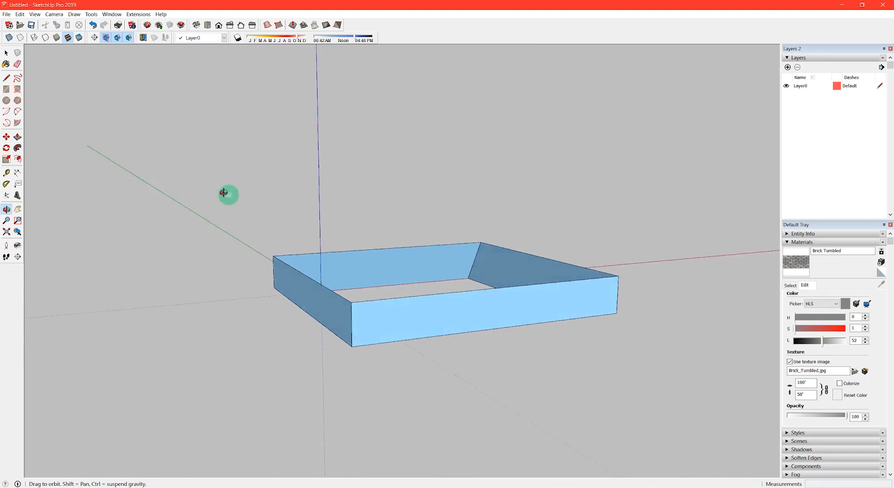
middle_drag(339, 253, 833, 369)
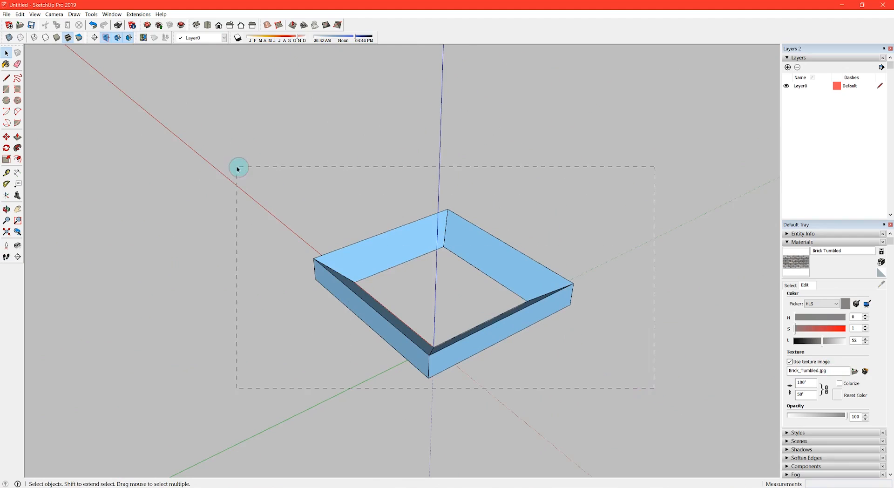
drag(237, 169, 325, 213)
key(Delete)
- Draw a rectangle beside the origin, Push/Pull it up into a box about 110' wide, and make it a group
middle_drag(328, 261, 280, 321)
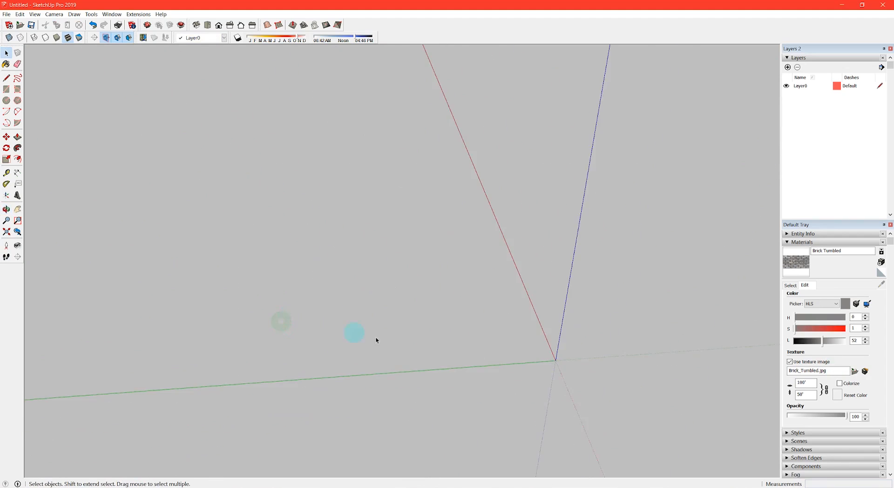
middle_drag(376, 340, 484, 465)
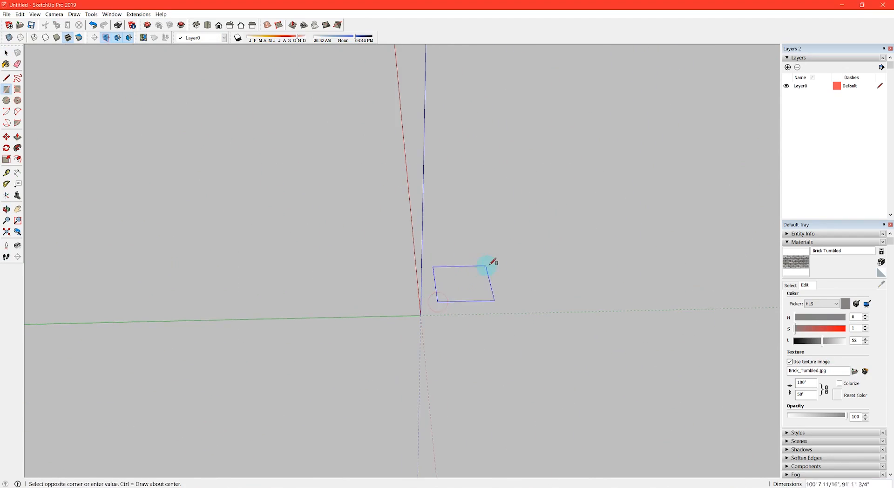
click(489, 259)
key(p)
click(465, 261)
click(465, 210)
key(space)
click(471, 238)
middle_drag(471, 237, 391, 267)
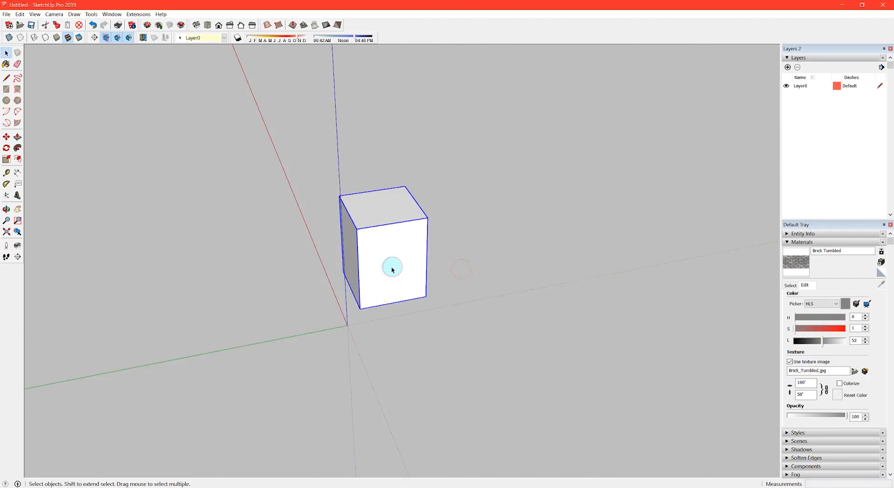
- Copy the grouped box sideways to place a second identical box beside it
key(m)
click(347, 321)
click(480, 305)
key(space)
- Measure the first box's front top edge with the Tape Measure tool
scroll(358, 228, up, 4)
key(t)
click(322, 194)
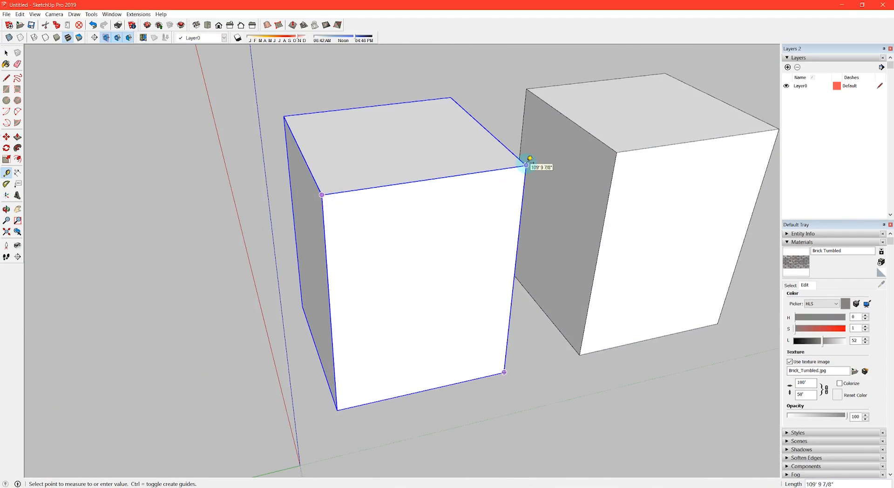
key(space)
middle_drag(389, 256, 454, 218)
click(265, 205)
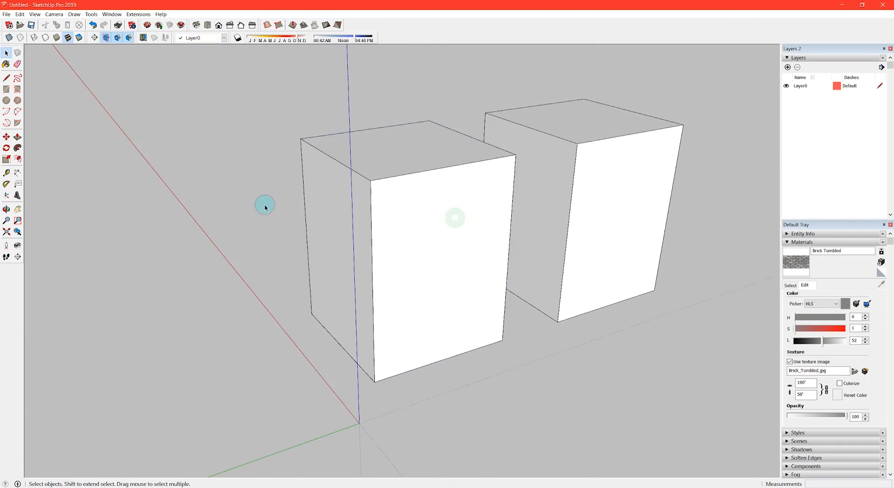
- Resize the whole model with the Tape Measure by setting the first box's front top edge to 50'
click(6, 173)
scroll(391, 181, up, 3)
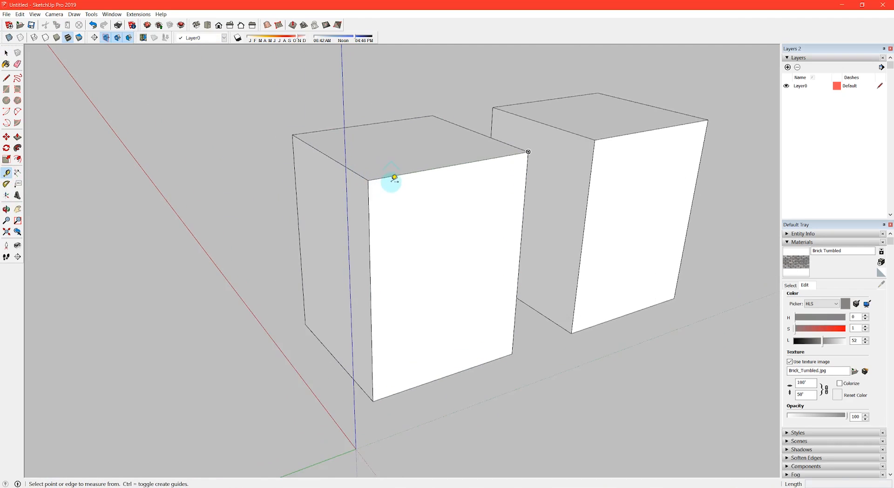
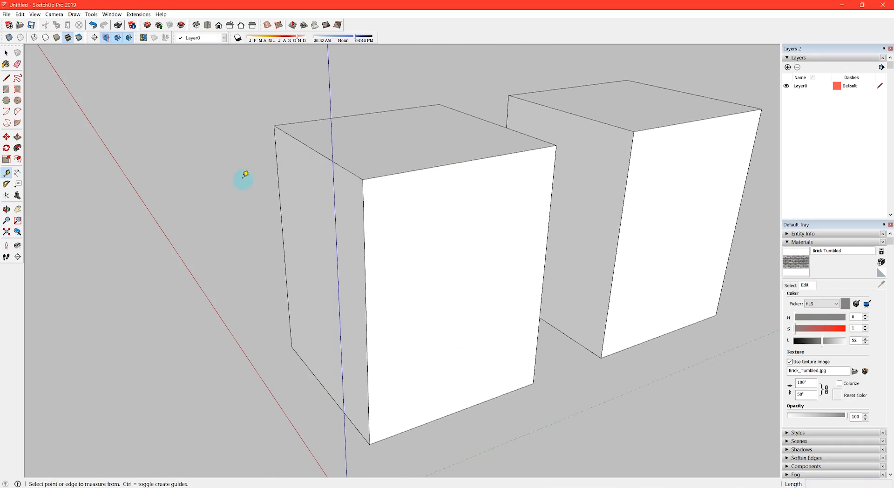
click(362, 178)
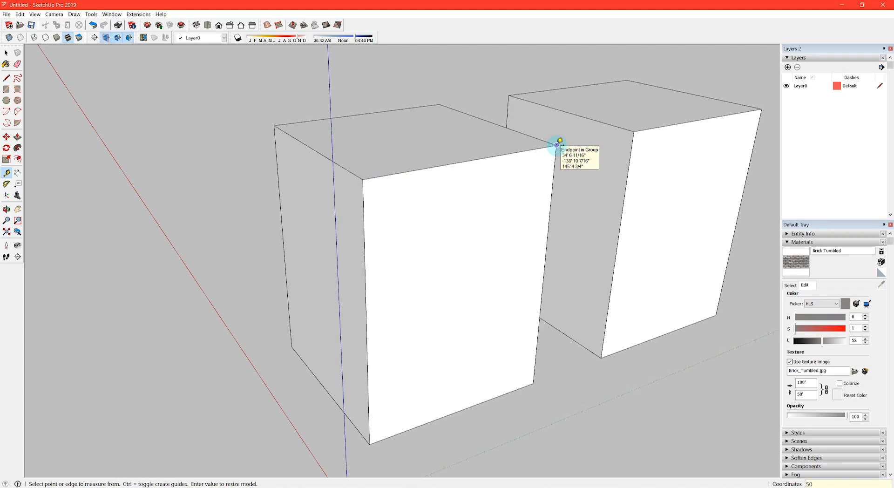
key(Return)
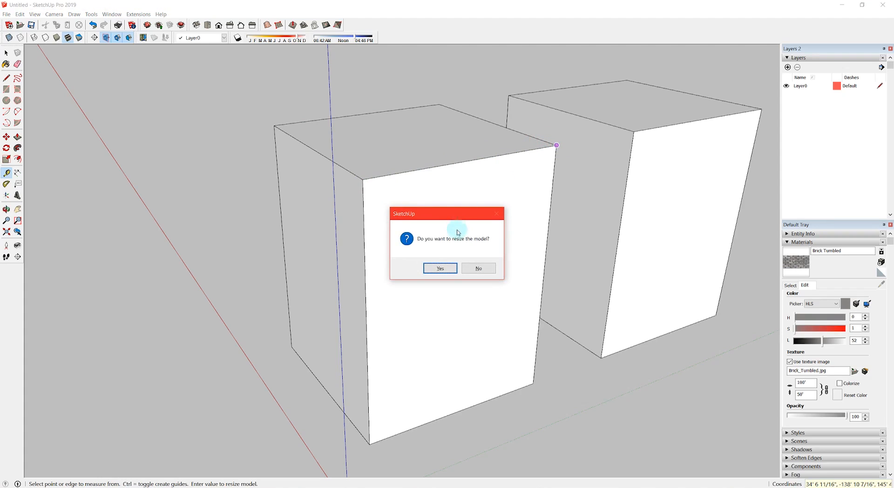
click(439, 268)
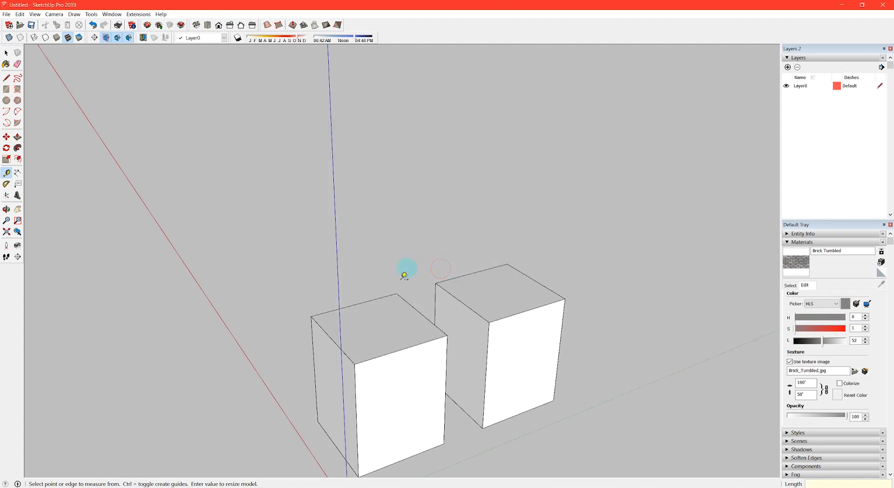
- Measure the first box's front top edge after resizing the model
scroll(373, 372, up, 4)
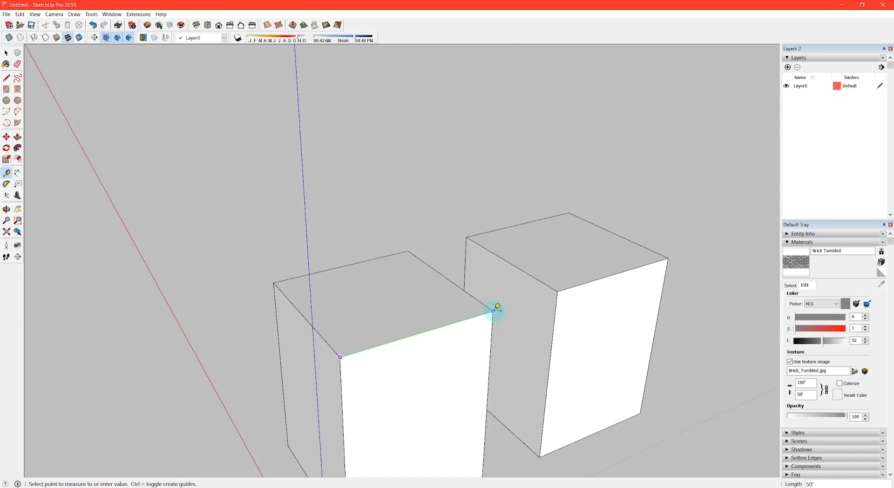
key(space)
scroll(327, 225, down, 3)
- Open the first box's group and resize only that group by setting its front top edge to 25'
click(406, 324)
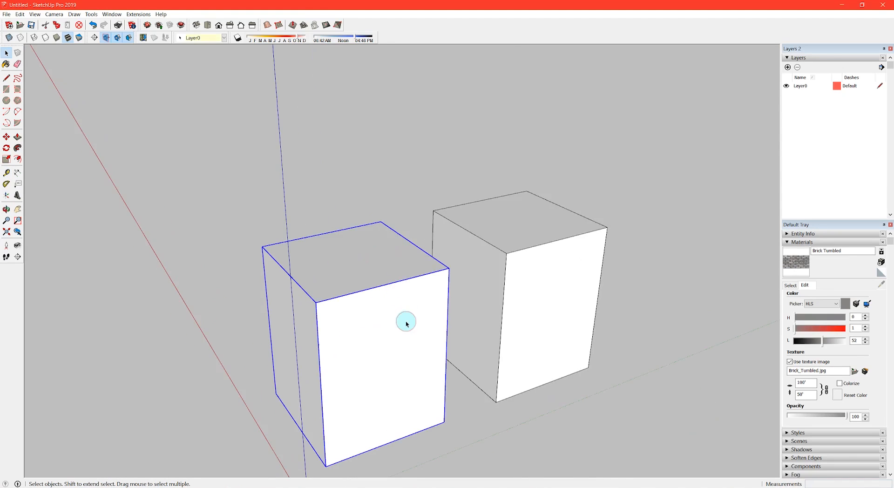
double_click(354, 286)
scroll(329, 312, up, 2)
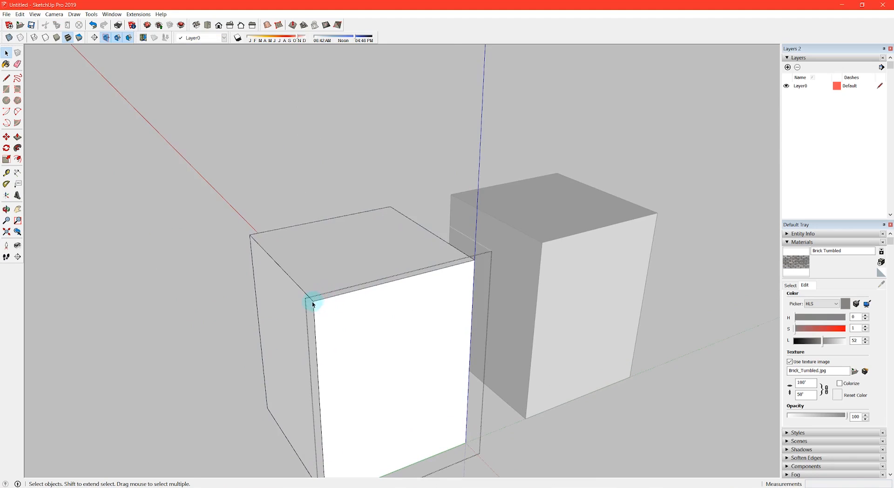
click(314, 300)
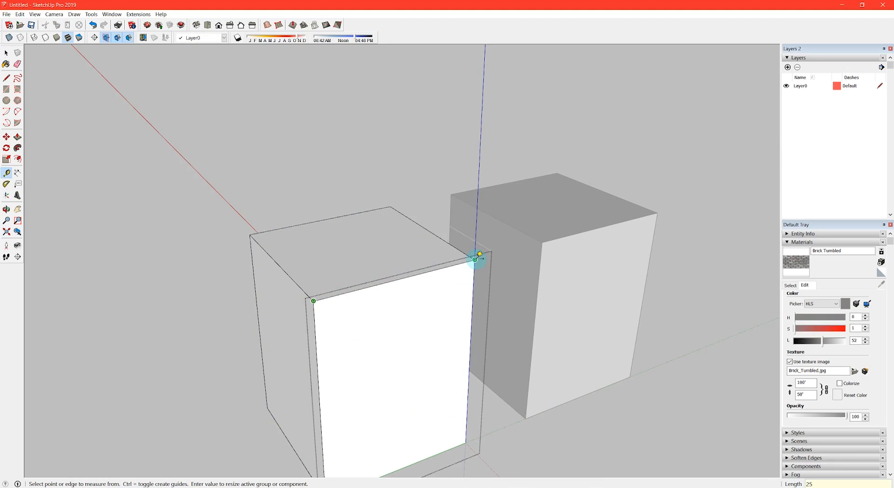
text(25)
key(Return)
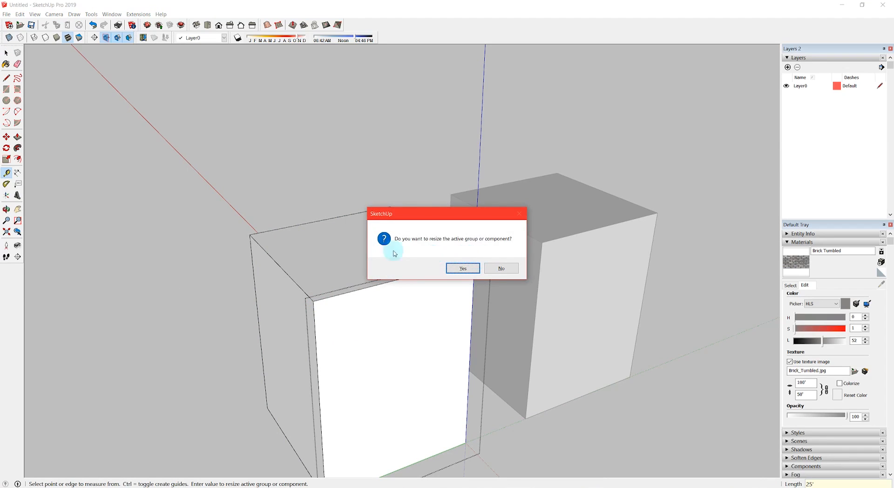
click(462, 273)
scroll(389, 247, down, 2)
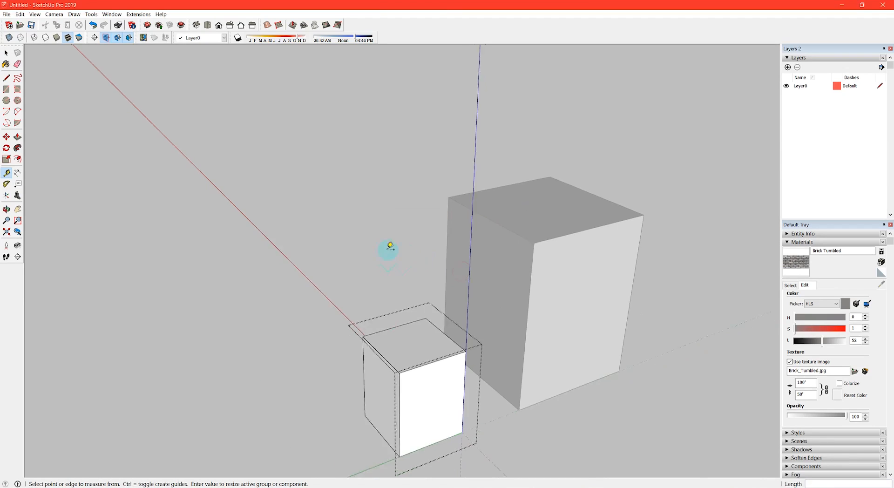
middle_drag(438, 356, 404, 347)
key(space)
key(Escape)
- Measure the front top edges of the small box and the large box with the Tape Measure
scroll(395, 298, down, 2)
key(t)
click(384, 323)
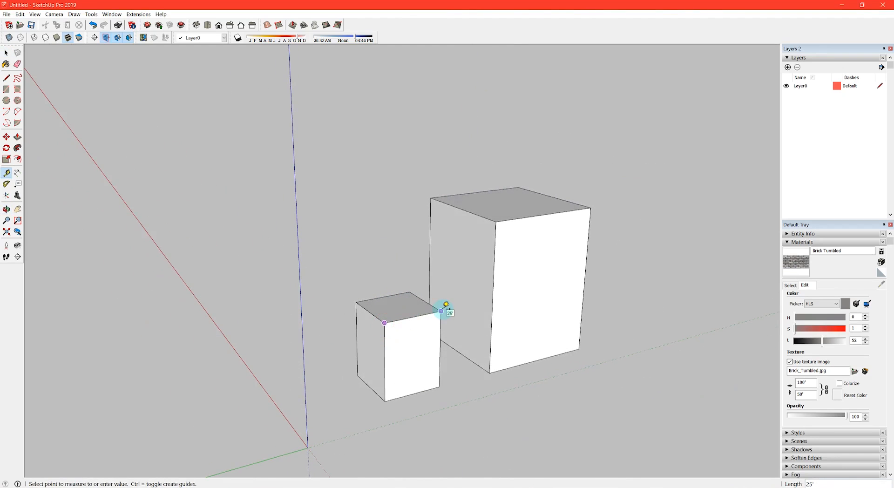
click(441, 310)
middle_drag(481, 281, 504, 249)
click(494, 232)
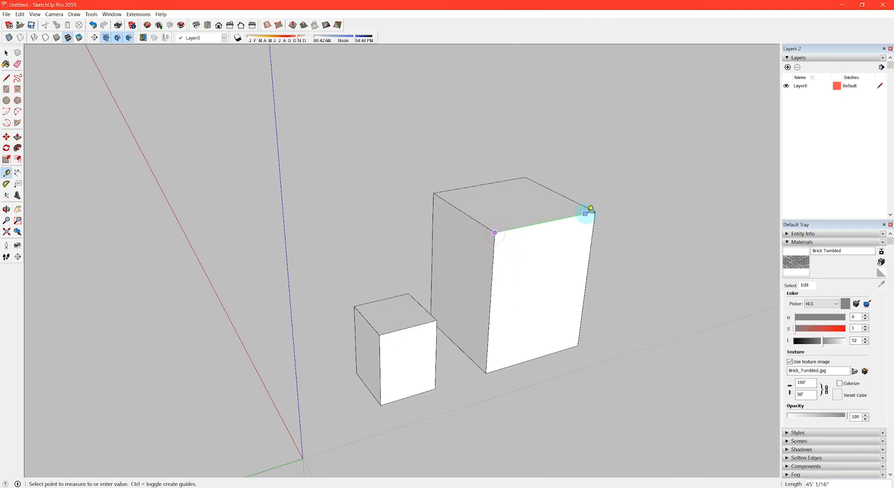
click(597, 211)
- Select both boxes together and delete them
key(space)
scroll(577, 335, down, 2)
drag(623, 363, 572, 338)
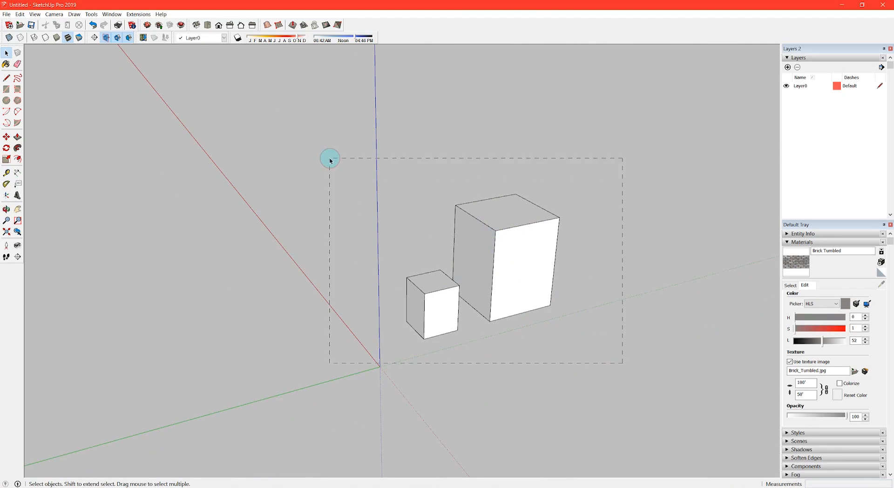
drag(329, 161, 342, 176)
middle_drag(431, 284, 491, 356)
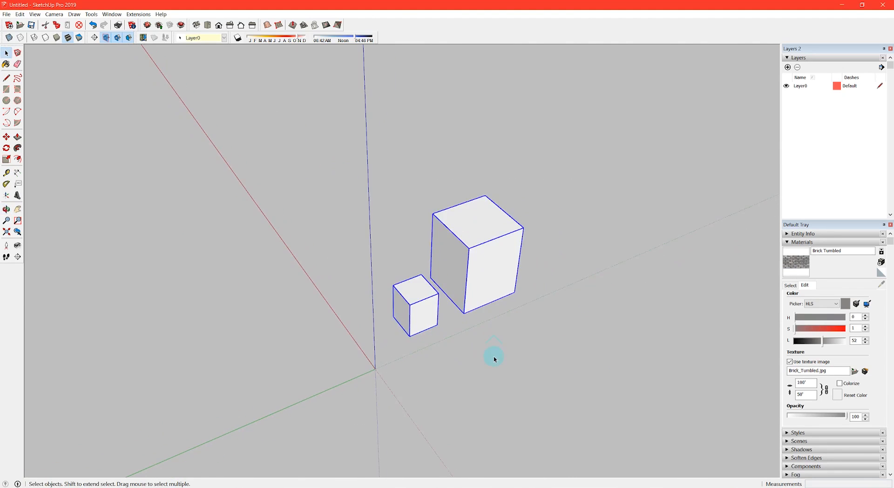
key(Delete)
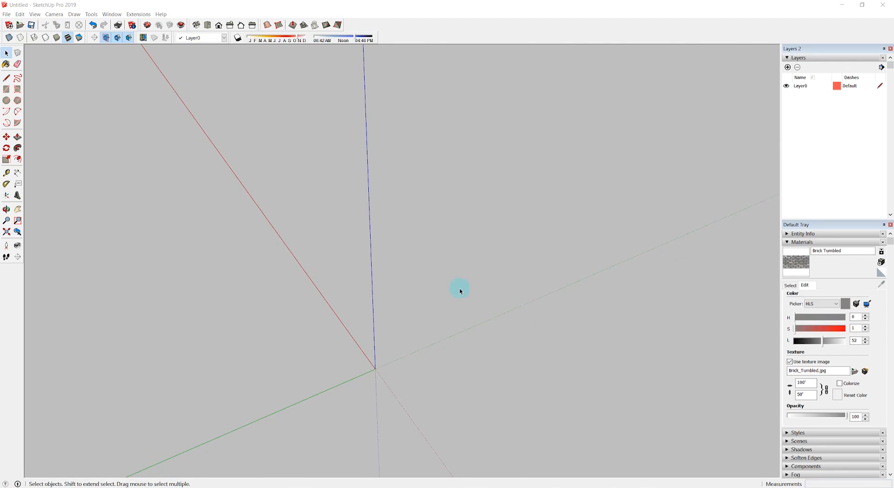
- Draw a ground rectangle about 254' by 302' near the origin and extrude it upward into a box with Push/Pull
middle_drag(459, 289, 385, 319)
key(r)
click(303, 317)
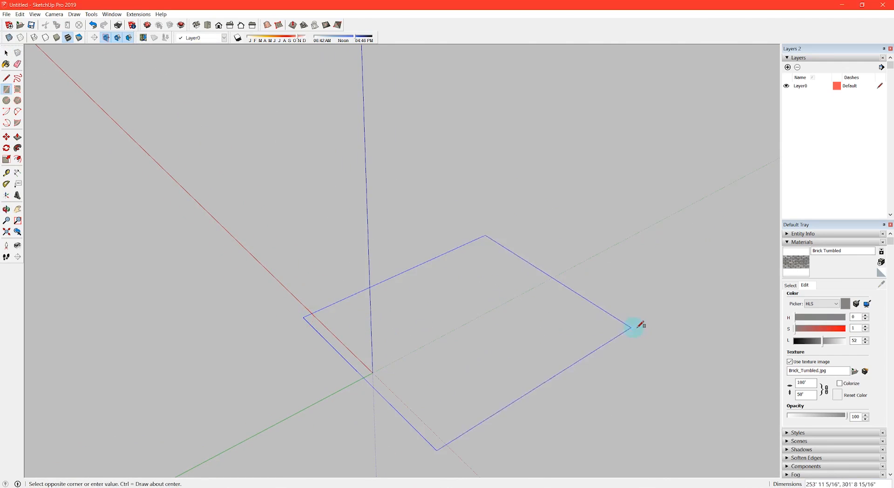
click(634, 325)
key(p)
mouse_move(634, 325)
middle_down()
mouse_move(544, 325)
mouse_move(522, 343)
middle_up()
drag(523, 343, 482, 158)
key(space)
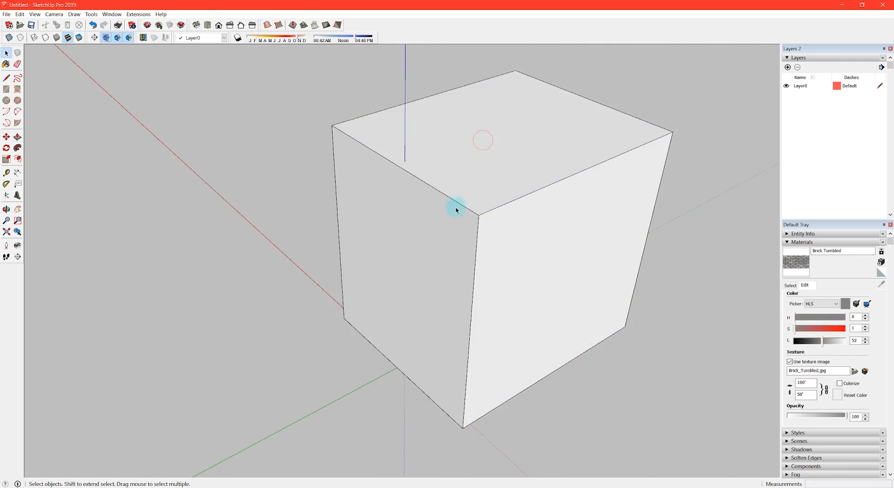
- Delete one vertical side face of the box to open up its interior
click(445, 225)
middle_drag(445, 224, 492, 211)
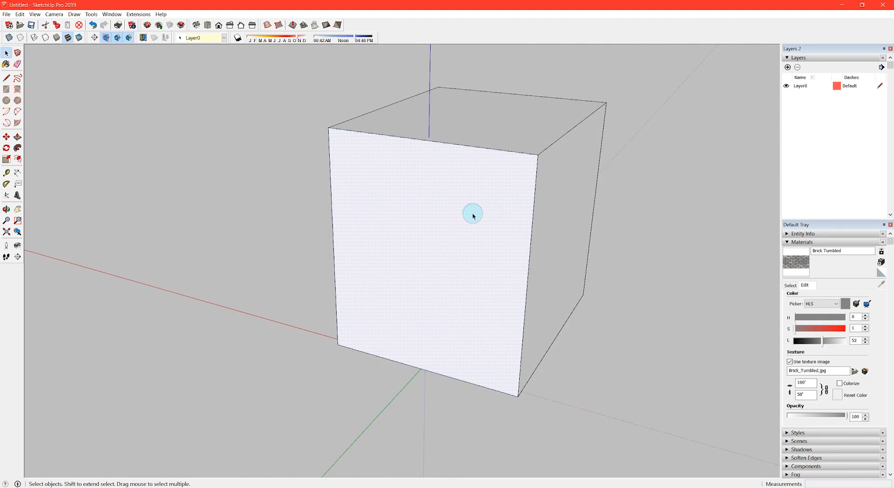
key(Delete)
- Examine the box's interior walls and corners from inside at the current field of view
scroll(472, 214, up, 5)
middle_drag(483, 279, 586, 257)
scroll(578, 256, up, 5)
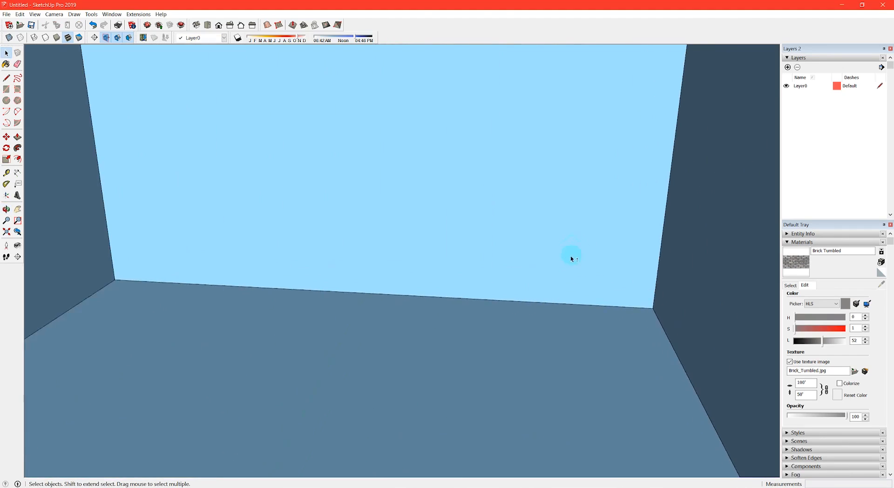
middle_drag(516, 320, 664, 338)
middle_drag(539, 351, 262, 328)
shift+middle_drag(532, 347, 357, 291)
mouse_move(578, 334)
shift+middle_down()
mouse_move(419, 261)
mouse_move(510, 301)
mouse_move(523, 223)
shift+middle_up()
mouse_move(523, 223)
shift+middle_down()
mouse_move(509, 287)
mouse_move(429, 154)
mouse_move(284, 203)
shift+middle_up()
mouse_move(479, 201)
shift+middle_down()
mouse_move(181, 196)
mouse_move(333, 183)
shift+middle_up()
key(space)
- Set the camera's field of view to 60 degrees with the Zoom tool
click(35, 14)
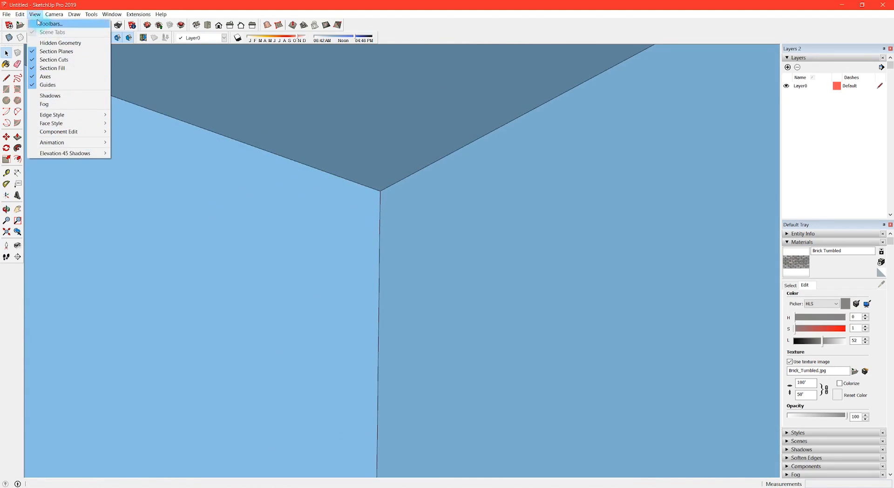
mouse_move(54, 14)
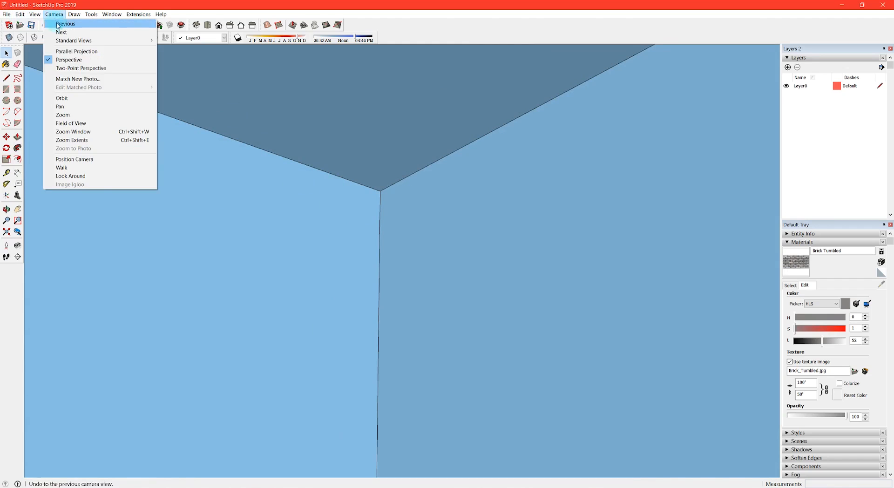
click(212, 14)
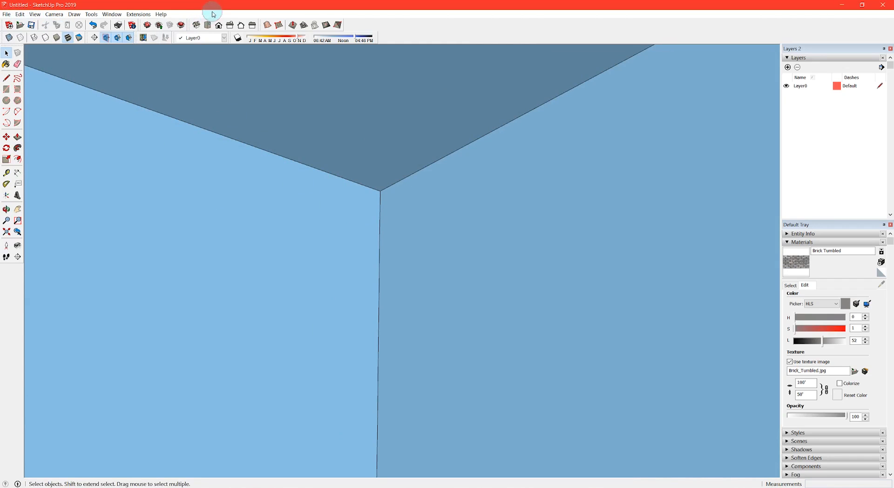
click(7, 222)
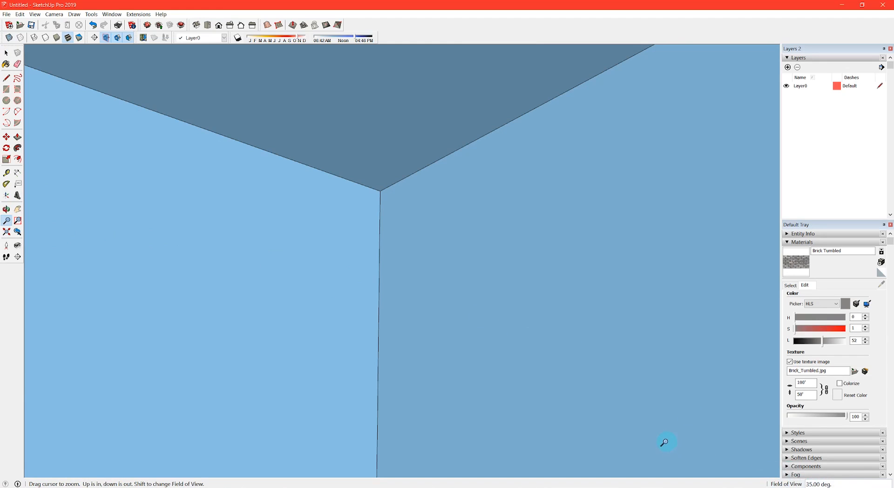
key(Return)
middle_drag(433, 321, 454, 339)
scroll(414, 322, down, 4)
middle_drag(403, 287, 412, 360)
scroll(389, 314, down, 3)
scroll(422, 365, up, 3)
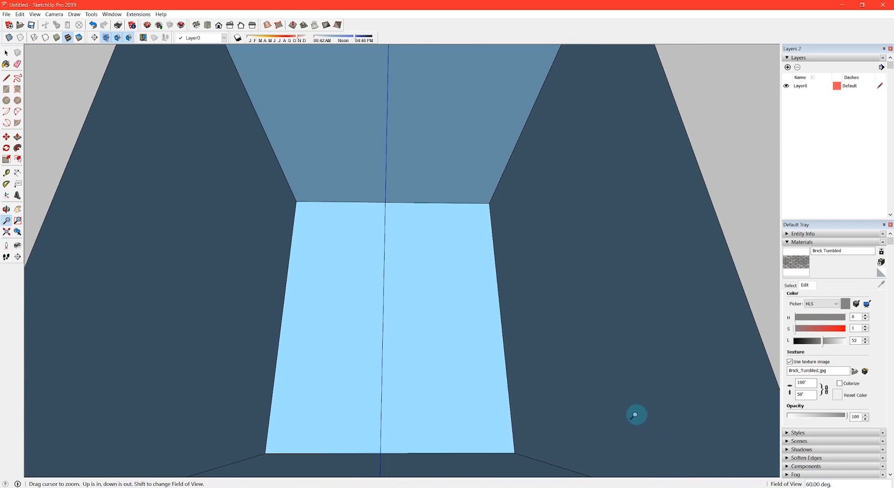
- Set the field of view to 35 degrees for comparison, and widen it to 80 degrees
shift+drag(634, 414, 586, 376)
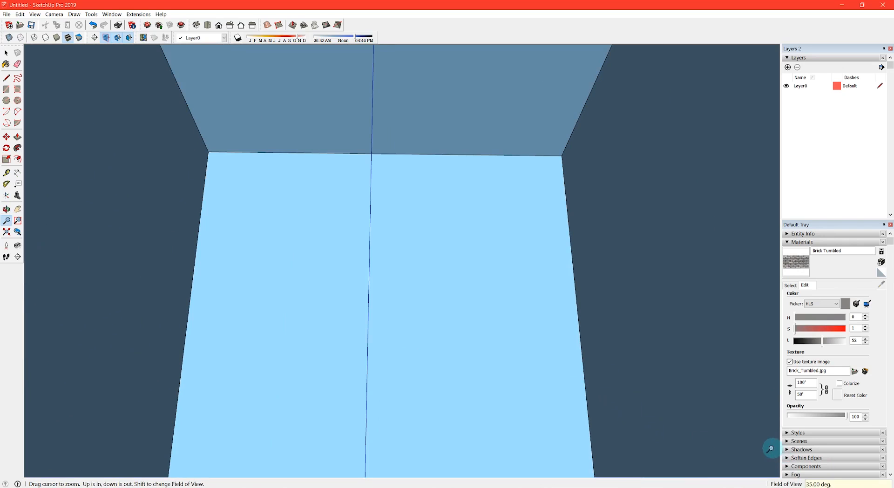
key(Return)
scroll(458, 360, up, 4)
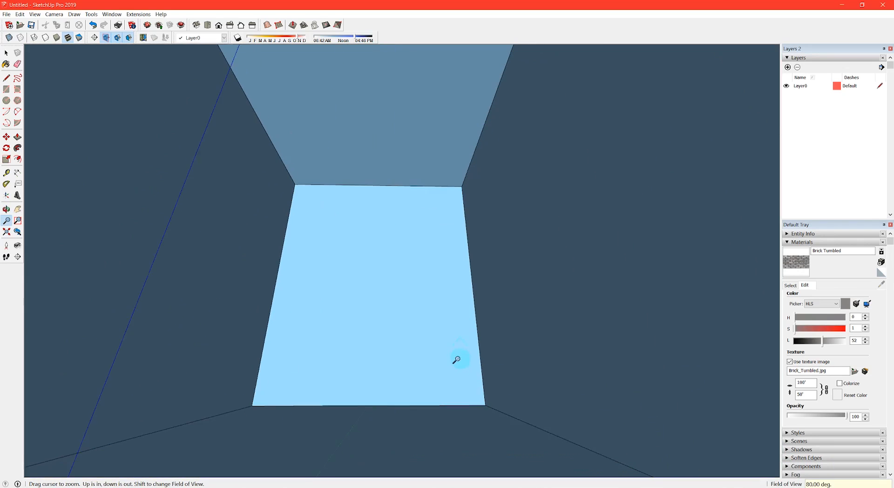
- Examine the box from its interior corners out to its exterior at the 80-degree field of view
middle_drag(458, 359, 549, 333)
scroll(459, 155, up, 8)
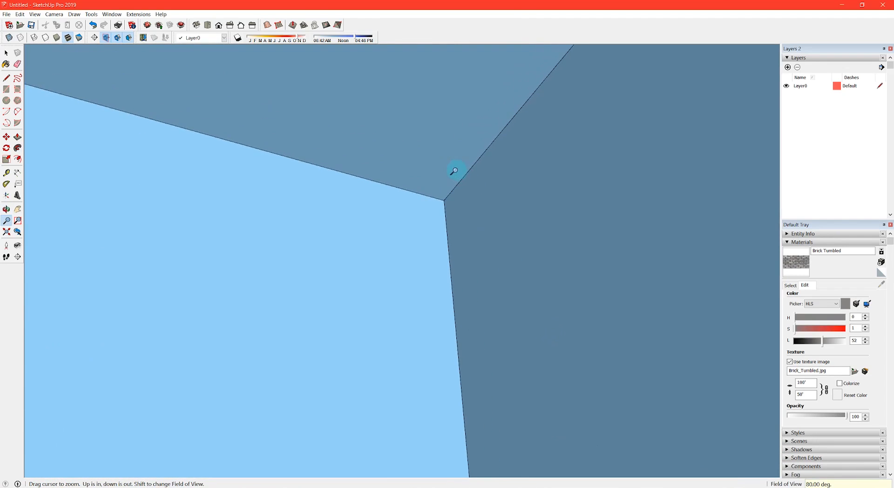
scroll(464, 225, up, 3)
scroll(432, 207, down, 7)
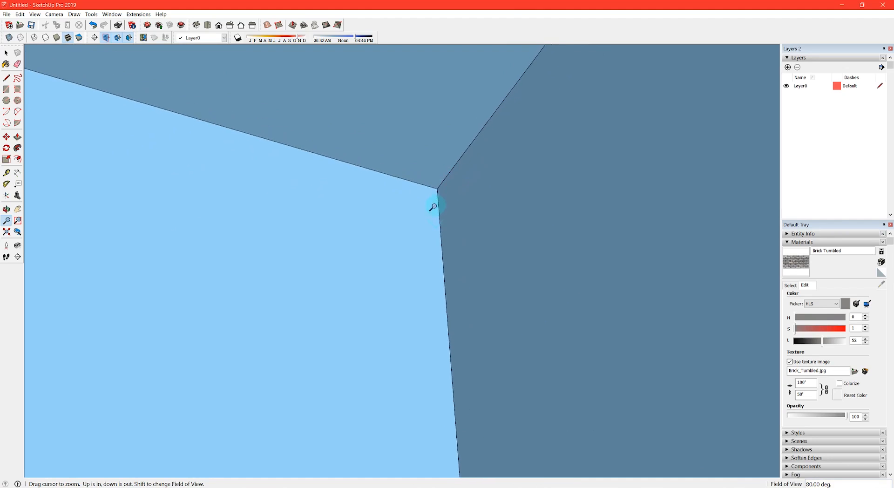
middle_drag(405, 216, 300, 259)
mouse_move(581, 259)
middle_down()
mouse_move(465, 283)
mouse_move(320, 276)
mouse_move(329, 379)
mouse_move(326, 353)
mouse_move(245, 423)
middle_up()
scroll(293, 282, down, 6)
scroll(293, 282, down, 5)
middle_drag(362, 333, 317, 408)
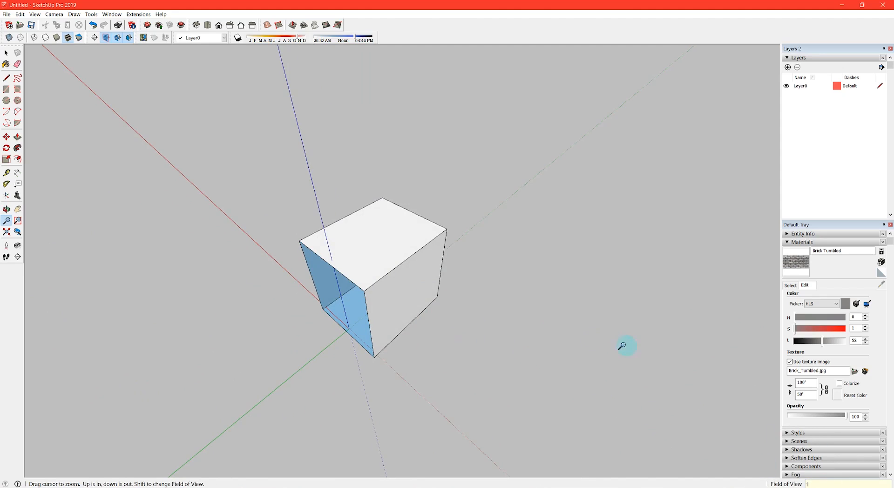
- Set the field of view to 1 degree and view the box from outside
drag(412, 294, 405, 205)
text(1)
key(Return)
scroll(424, 236, down, 5)
mouse_move(424, 236)
middle_down()
mouse_move(393, 335)
mouse_move(298, 250)
mouse_move(475, 186)
middle_up()
- Set the field of view to 35 degrees
text(35)
key(Return)
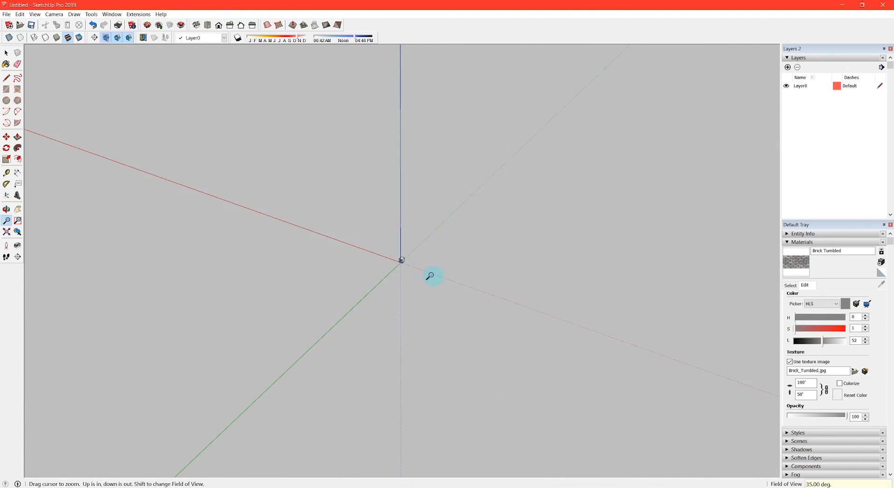
drag(429, 272, 377, 229)
- Select all geometry and delete it to empty the model
key(space)
key(ctrl+a)
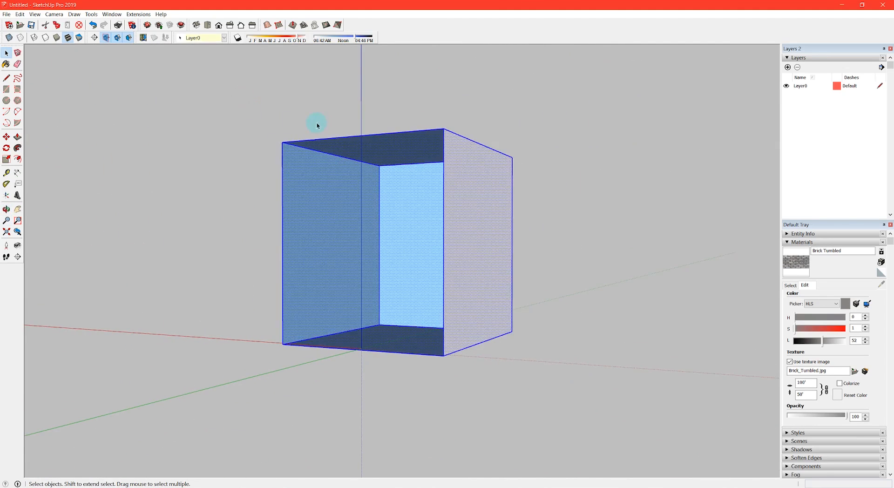
key(Delete)
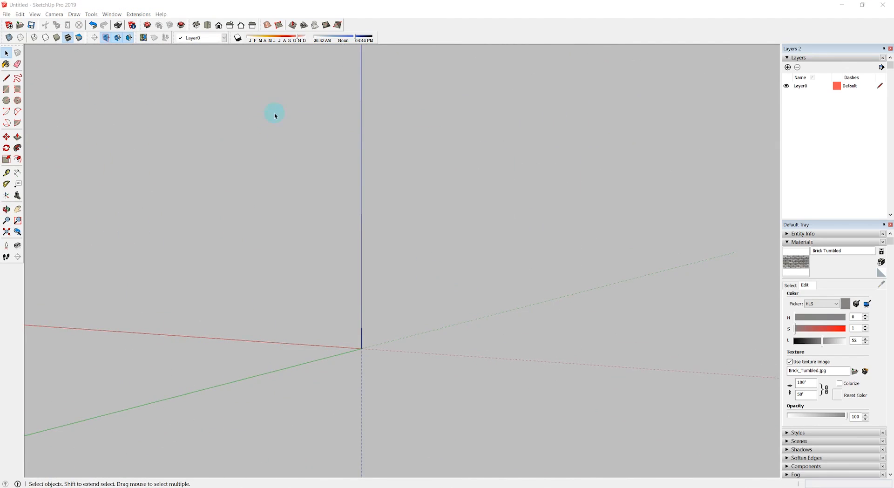
- Detach the Sandbox tool set so that it floats over the drawing area
middle_drag(219, 142, 309, 279)
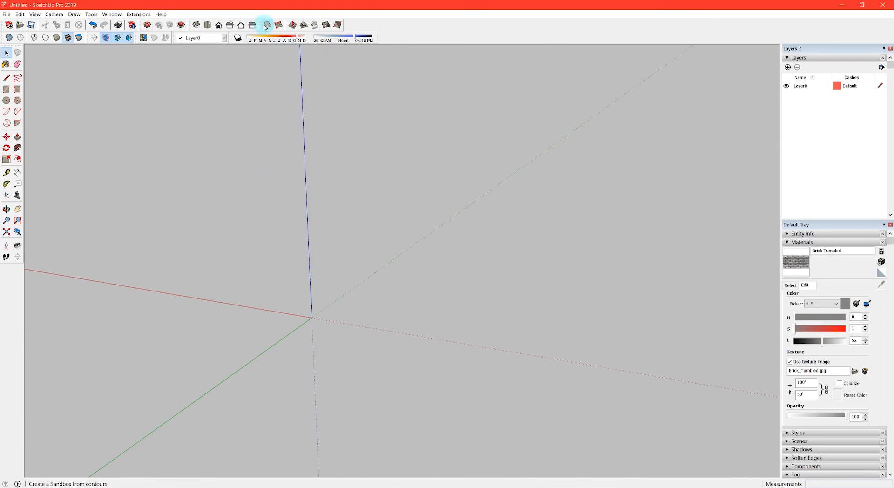
drag(265, 27, 123, 104)
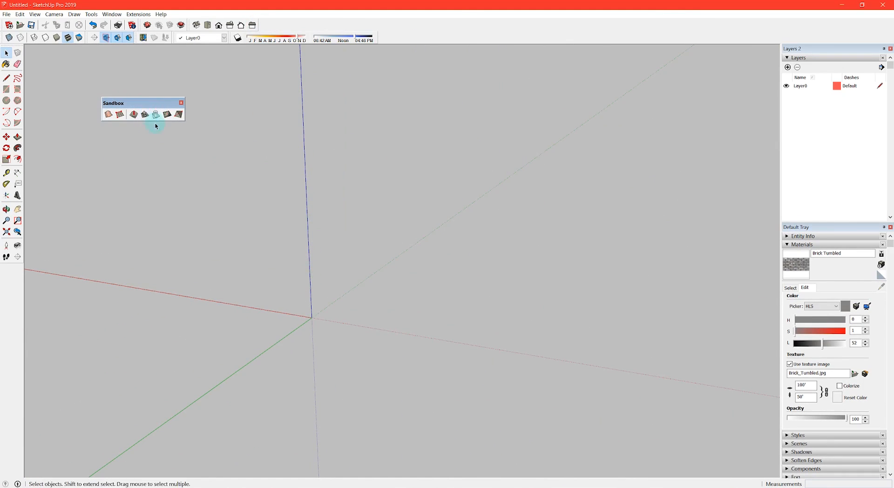
scroll(355, 268, down, 1)
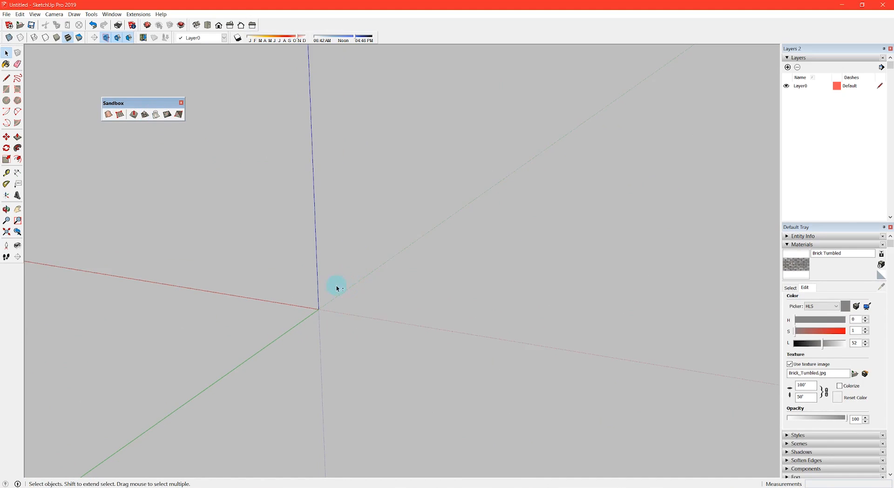
- Draw a large rectangle on the ground around the origin and group its face and edges
scroll(264, 289, down, 1)
scroll(277, 279, down, 1)
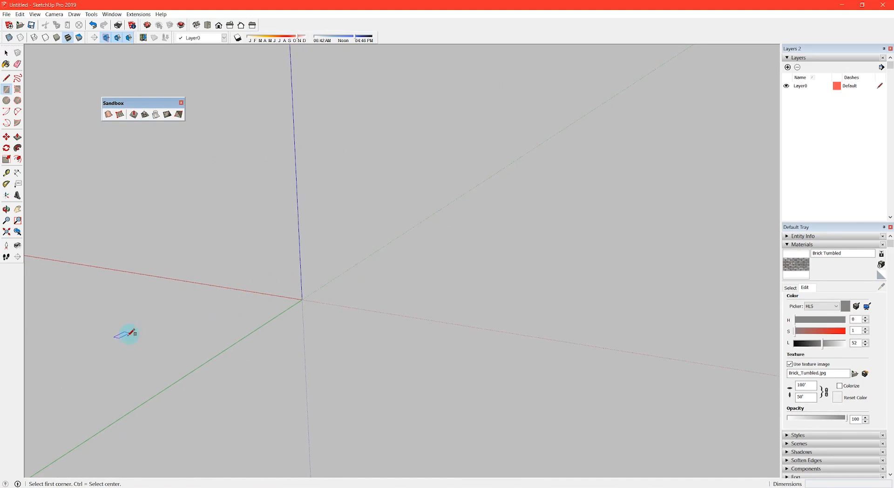
click(128, 335)
click(675, 258)
key(space)
double_click(580, 281)
key(ctrl+g)
- Open the rectangle's group and reverse its face so the front side points up
middle_drag(495, 256, 442, 294)
double_click(472, 280)
click(449, 281)
key(ctrl+r)
- Draw an irregular closed outline of connected straight lines beside the ground rectangle
key(l)
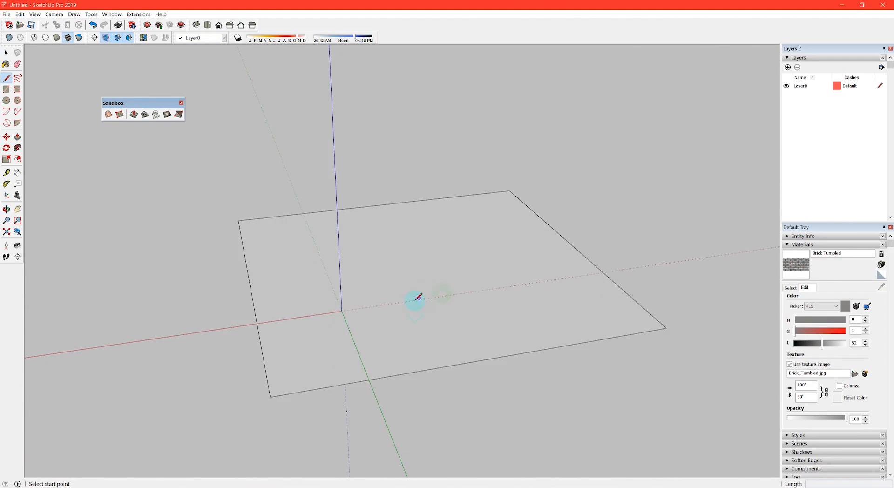
scroll(357, 303, down, 3)
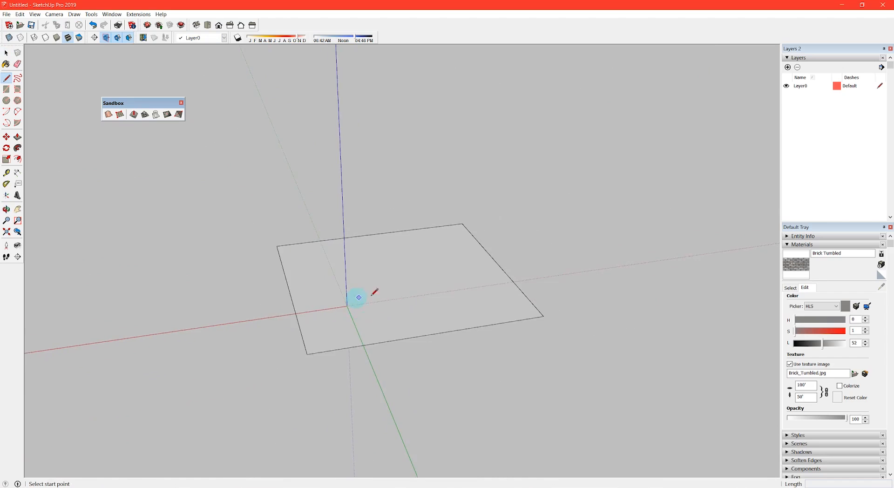
middle_drag(355, 300, 471, 303)
click(480, 303)
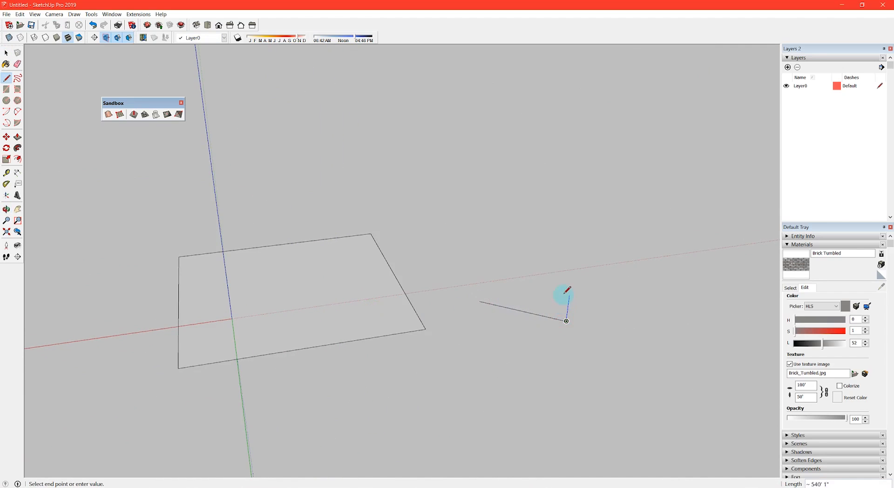
click(536, 287)
middle_drag(535, 287, 467, 293)
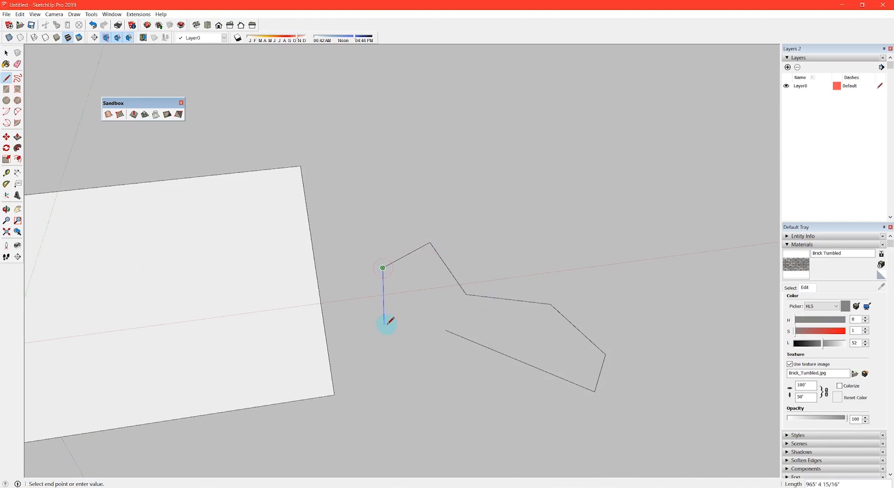
click(412, 287)
middle_drag(412, 287, 435, 317)
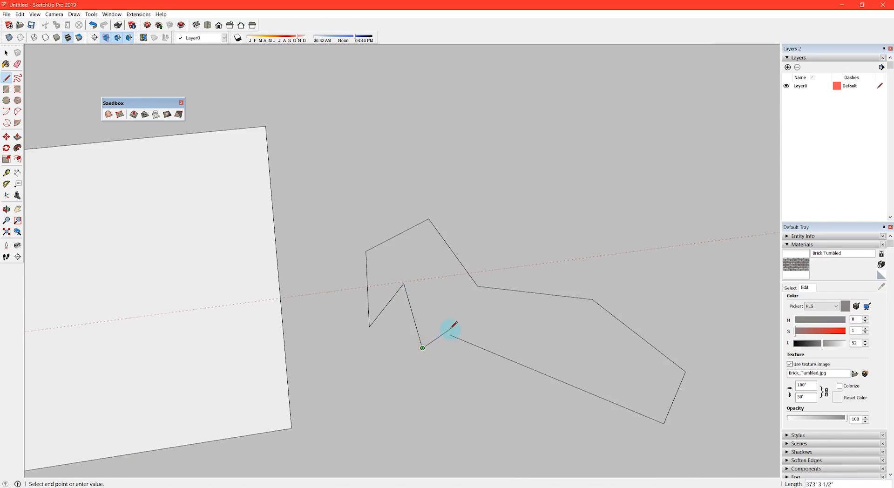
middle_drag(450, 334, 436, 312)
key(space)
- Select all edges of the irregular outline and group them
drag(380, 229, 380, 229)
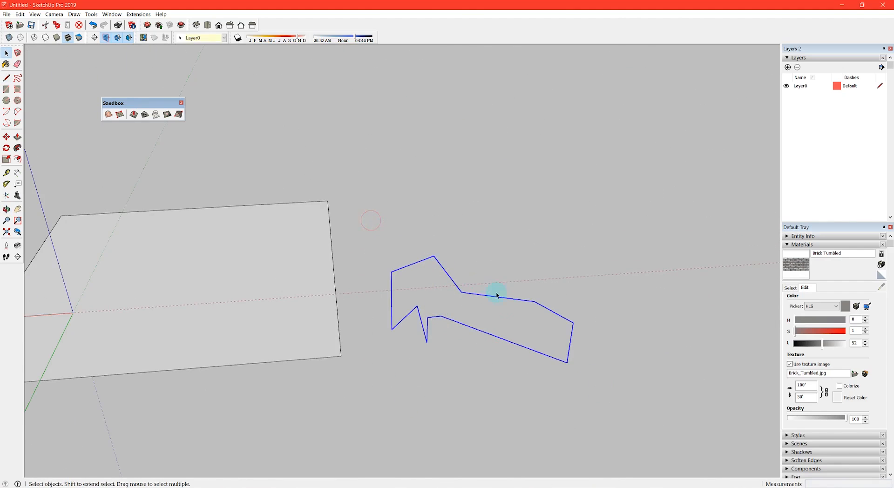
scroll(519, 305, down, 2)
key(g)
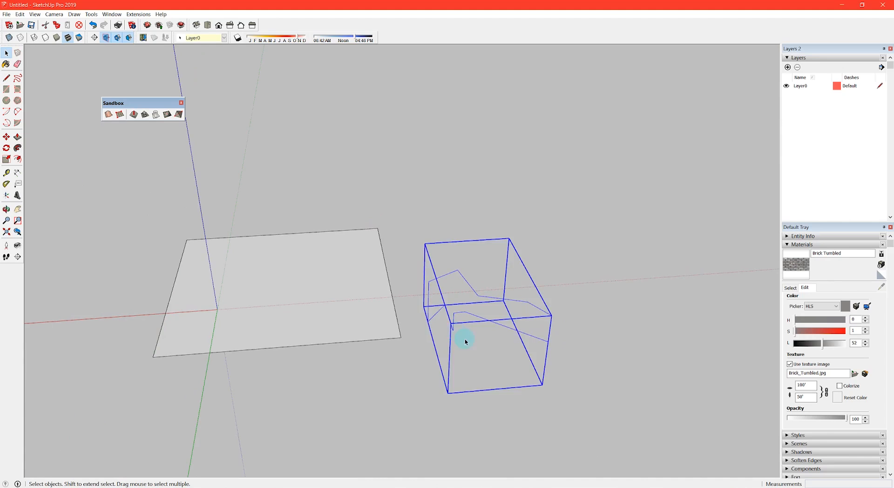
click(507, 355)
- Move the grouped irregular outline so it sits above the ground rectangle
click(508, 328)
key(m)
click(452, 330)
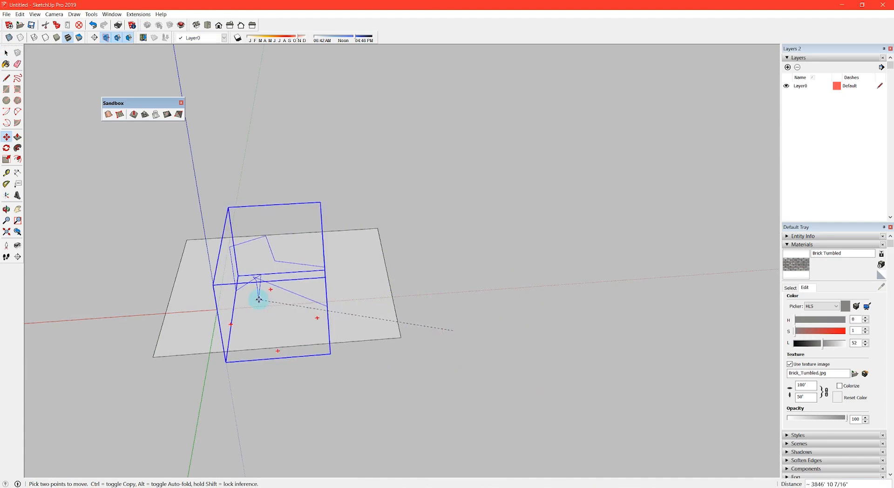
middle_drag(256, 299, 455, 260)
middle_drag(311, 304, 445, 373)
click(345, 366)
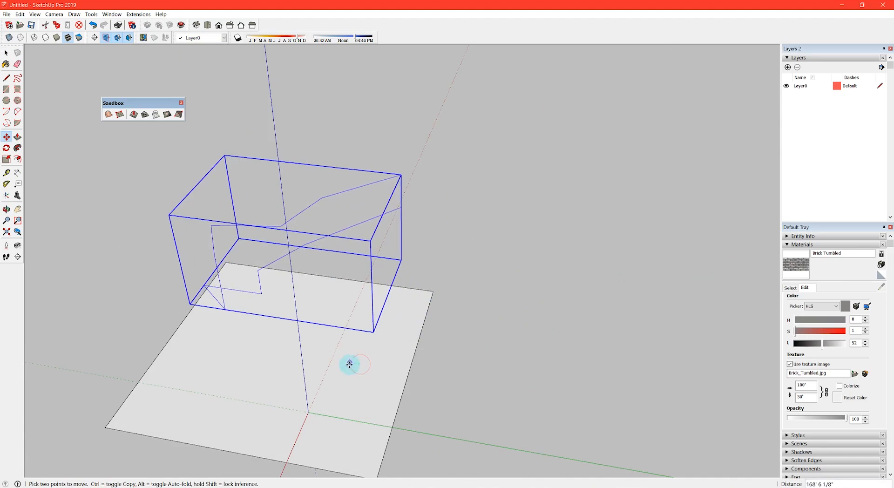
- Switch the camera to parallel projection and check from above how the grouped outline lies over the rectangle
key(space)
click(54, 14)
click(69, 59)
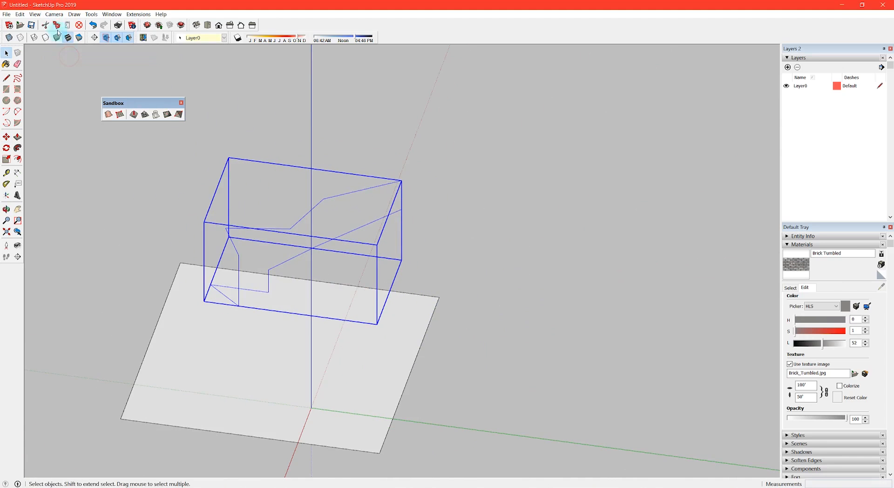
click(207, 25)
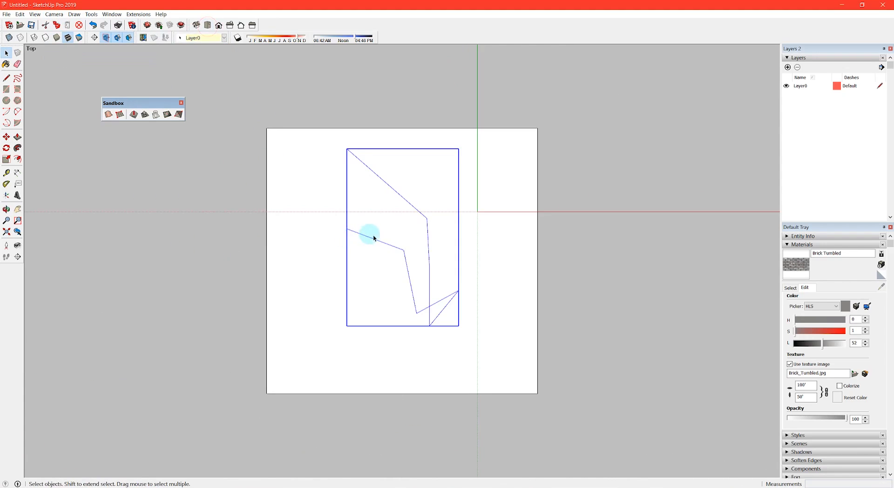
middle_drag(381, 244, 262, 170)
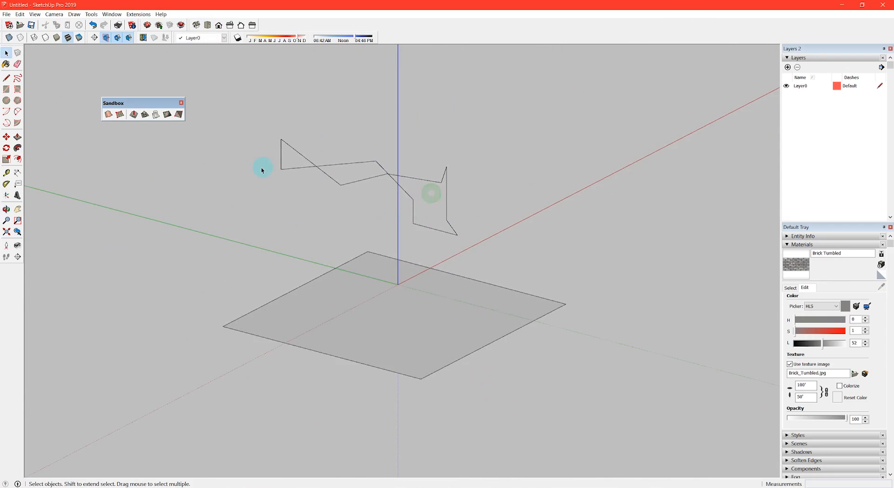
- Drape the grouped irregular outline onto the ground rectangle below it
drag(262, 145, 262, 142)
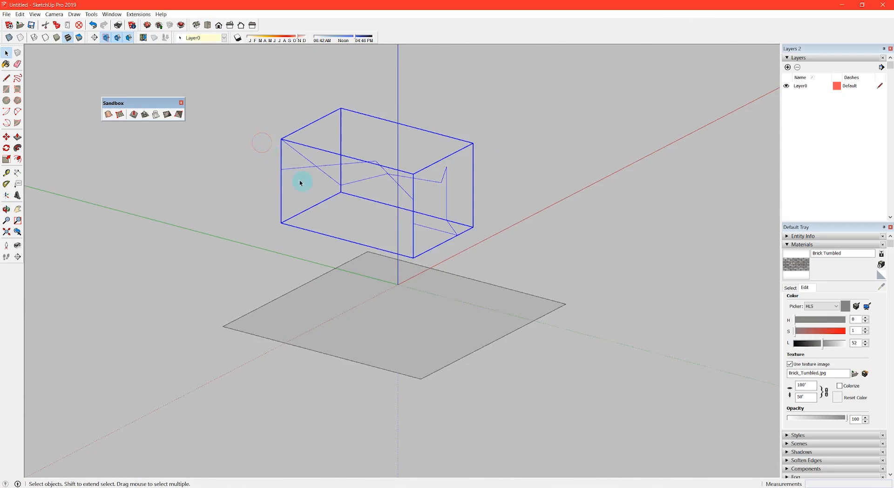
click(155, 115)
click(359, 303)
- Draw vertical lines connecting several corners of the raised outline with their draped counterparts on the rectangle
mouse_move(401, 260)
middle_down()
mouse_move(369, 370)
mouse_move(409, 300)
mouse_move(305, 243)
mouse_move(198, 249)
mouse_move(405, 315)
mouse_move(401, 266)
middle_up()
key(l)
click(367, 264)
key(Escape)
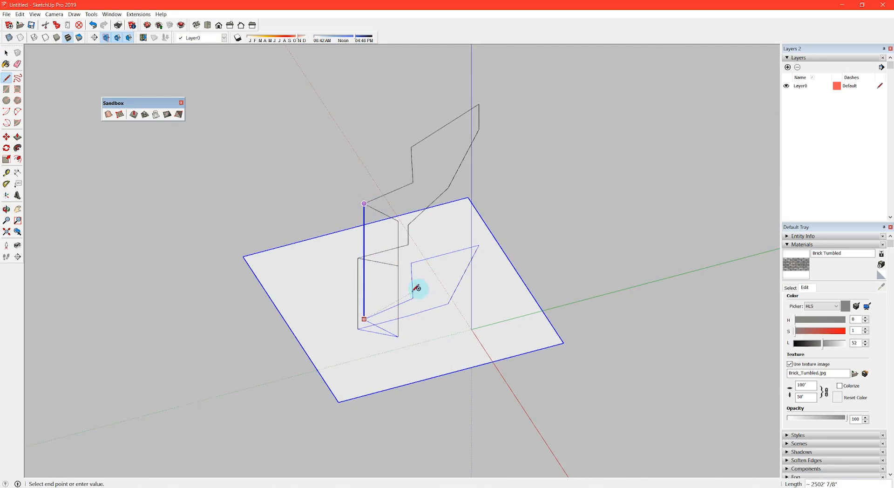
click(380, 307)
middle_drag(409, 299, 297, 320)
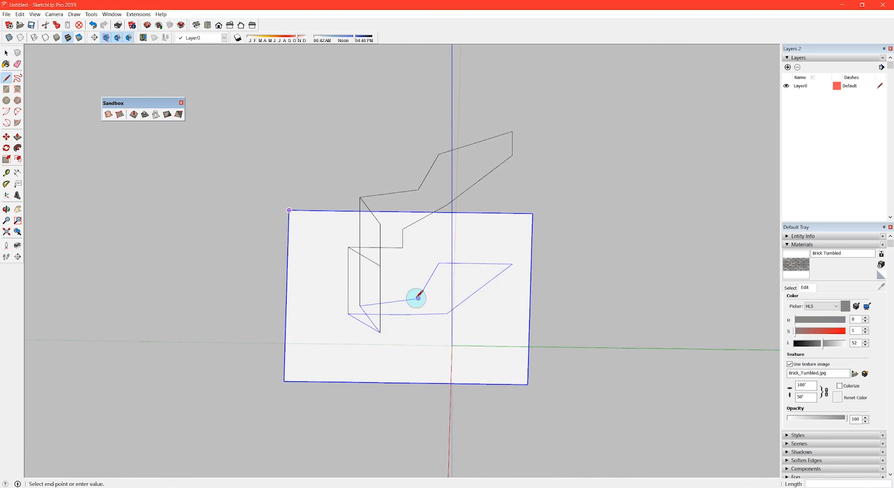
- Delete the vertical connecting lines between the raised outline and its draped copy
middle_drag(418, 327, 874, 240)
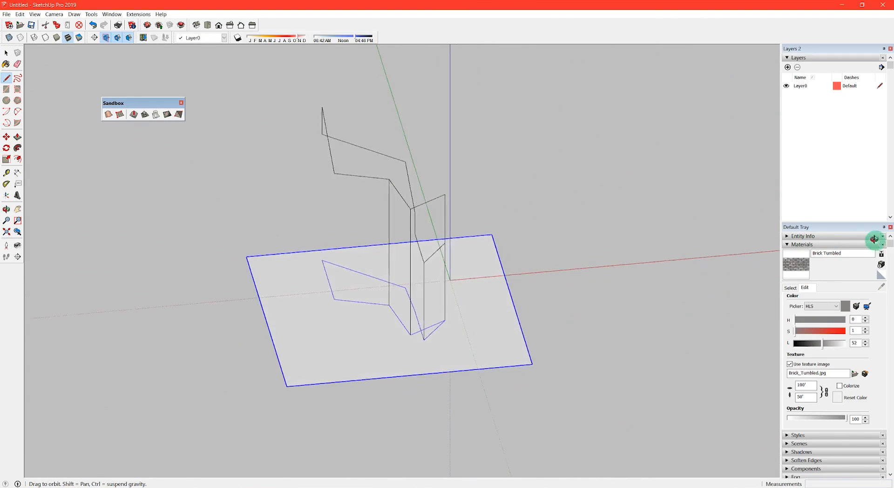
middle_drag(607, 257, 678, 195)
key(space)
drag(529, 238, 402, 241)
key(e)
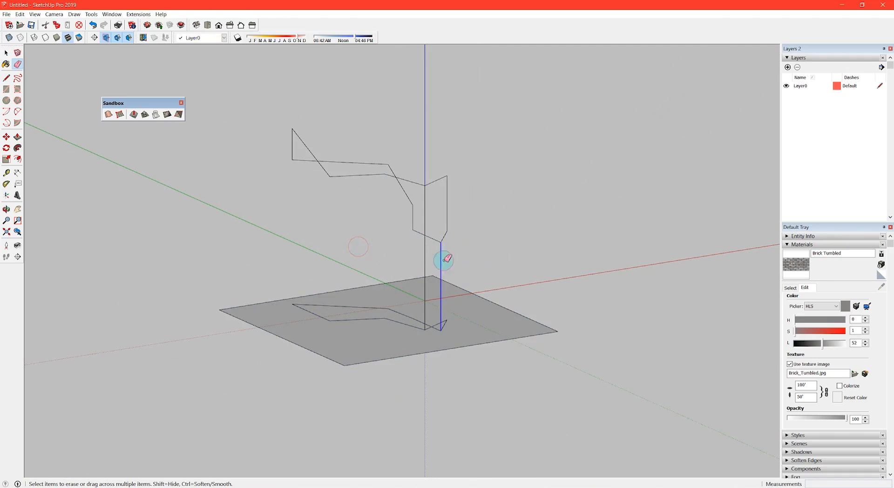
mouse_move(424, 256)
middle_down()
mouse_move(529, 349)
mouse_move(579, 428)
mouse_move(567, 392)
middle_up()
click(450, 339)
key(space)
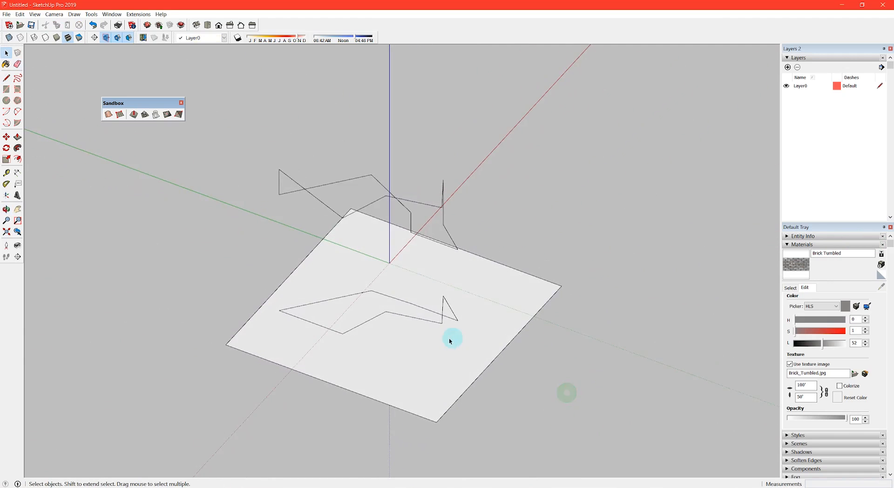
- Open the rectangle's group and push/pull the draped outline's main face upward into a raised block
click(468, 334)
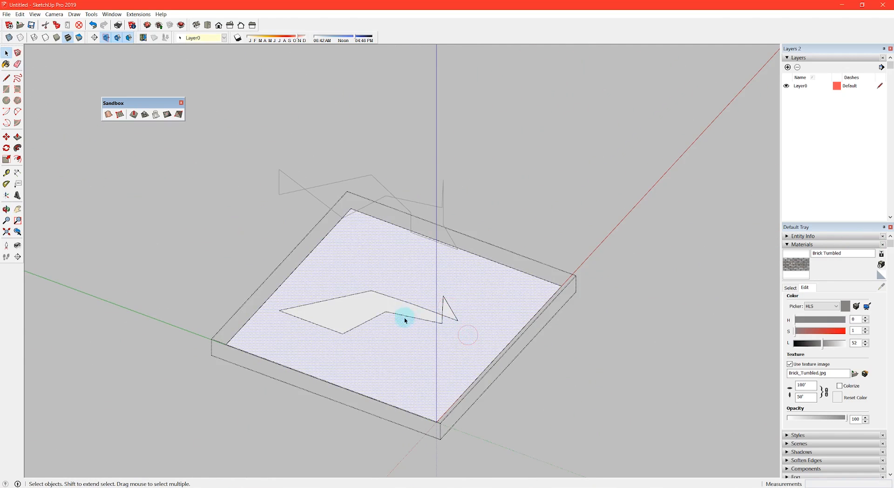
click(404, 311)
key(p)
click(381, 306)
click(377, 292)
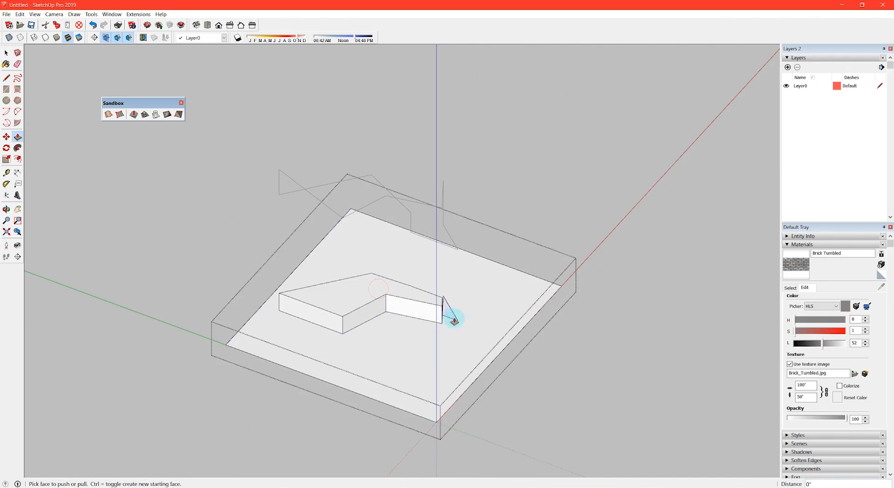
- Delete the raised outline and the ground rectangle group to clear the model
middle_drag(439, 295, 460, 285)
middle_drag(402, 307, 505, 264)
drag(389, 291, 259, 153)
middle_drag(399, 247, 1, 371)
key(Delete)
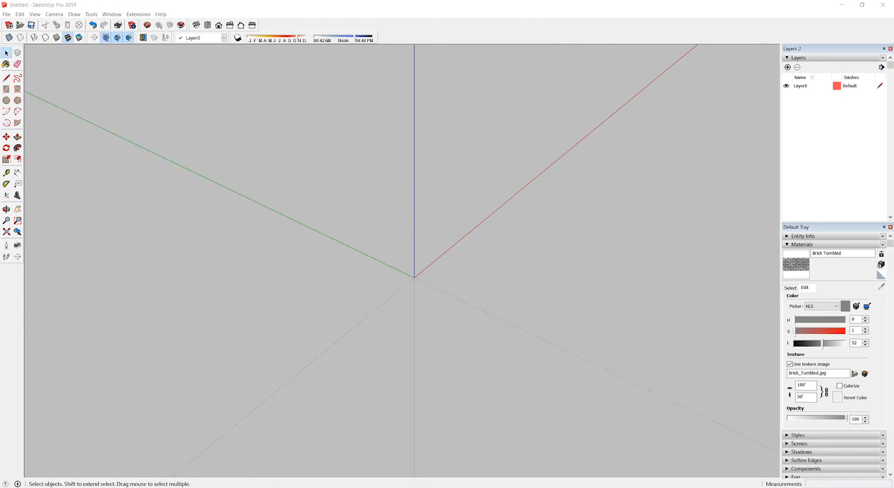
- Undock the Section toolbar and float it over the drawing area
click(368, 299)
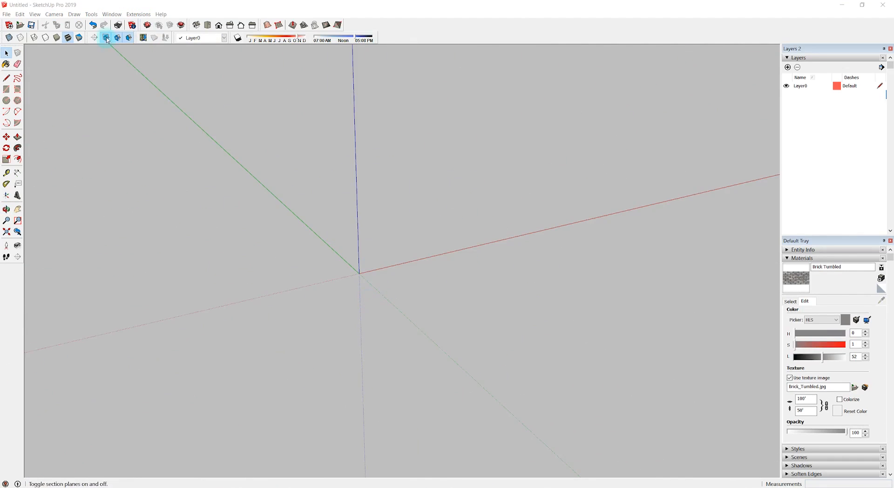
drag(86, 39, 87, 117)
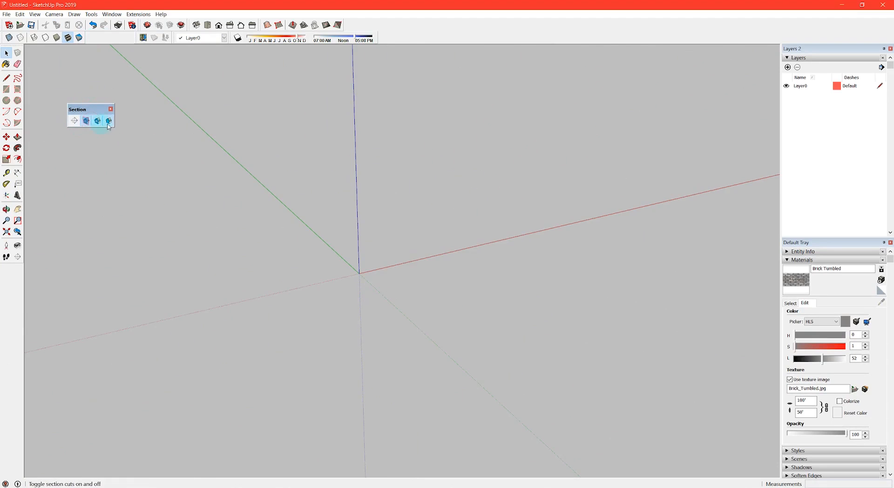
- Draw a rectangle beside the origin and push/pull it up into a tall box
click(516, 310)
key(p)
click(479, 304)
click(437, 161)
key(space)
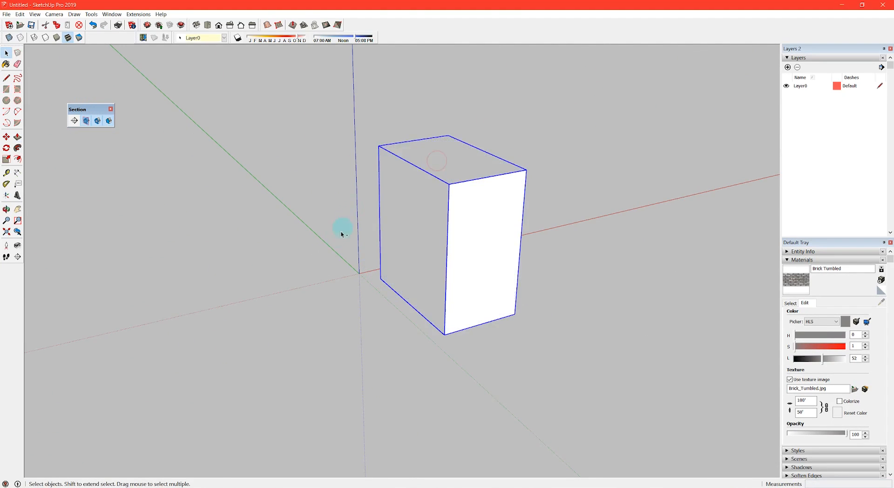
click(280, 258)
- Place a section plane on the narrow end face of the box
middle_drag(330, 267, 816, 270)
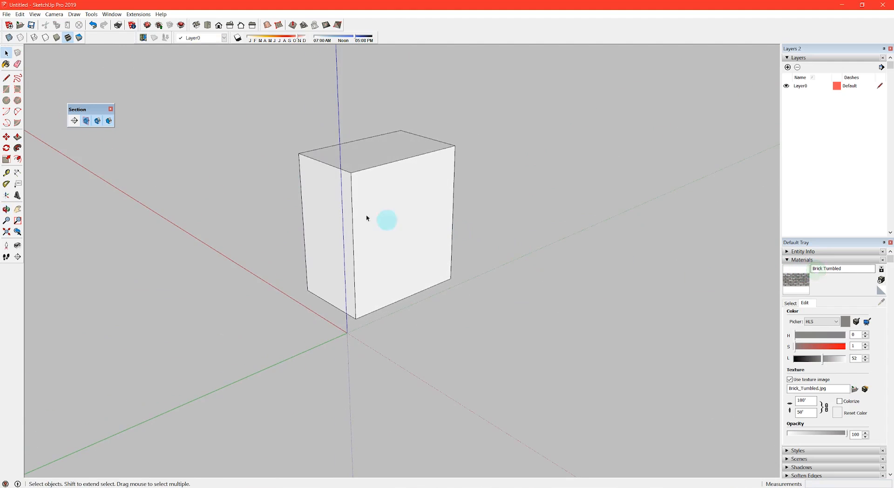
click(75, 121)
click(323, 234)
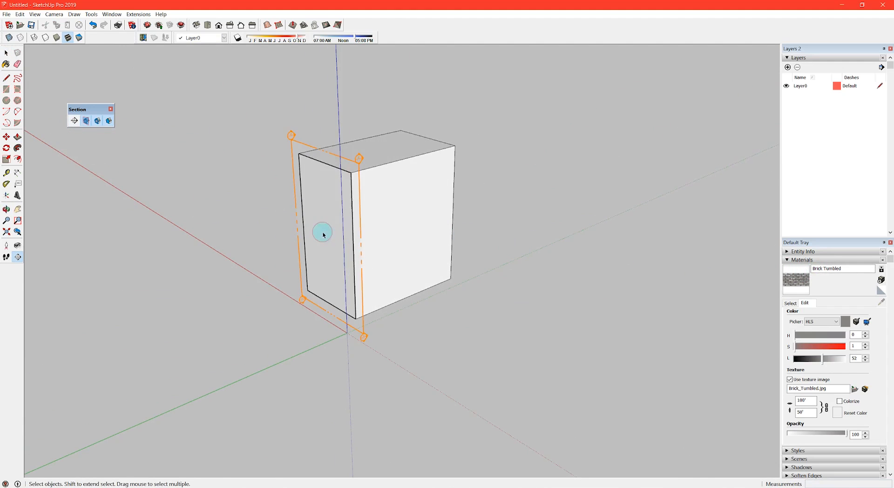
middle_drag(324, 234, 377, 241)
- Select the section plane and move it a short way into the box
click(363, 327)
scroll(365, 327, up, 2)
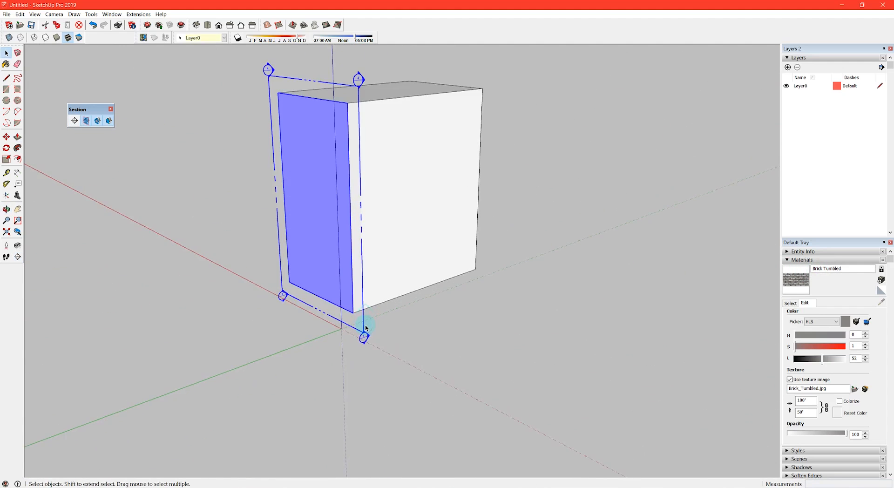
click(366, 346)
click(409, 343)
key(space)
click(467, 349)
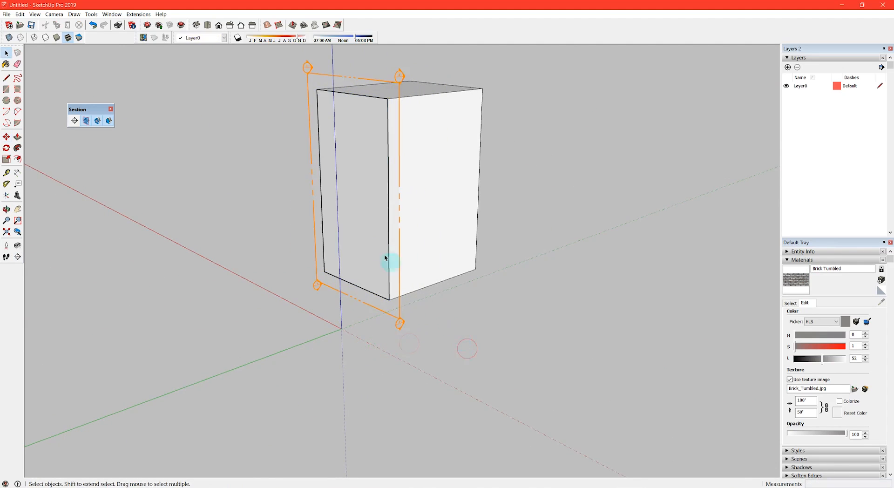
- Hide the section plane and switch the section cut off and back on
middle_drag(389, 260, 426, 264)
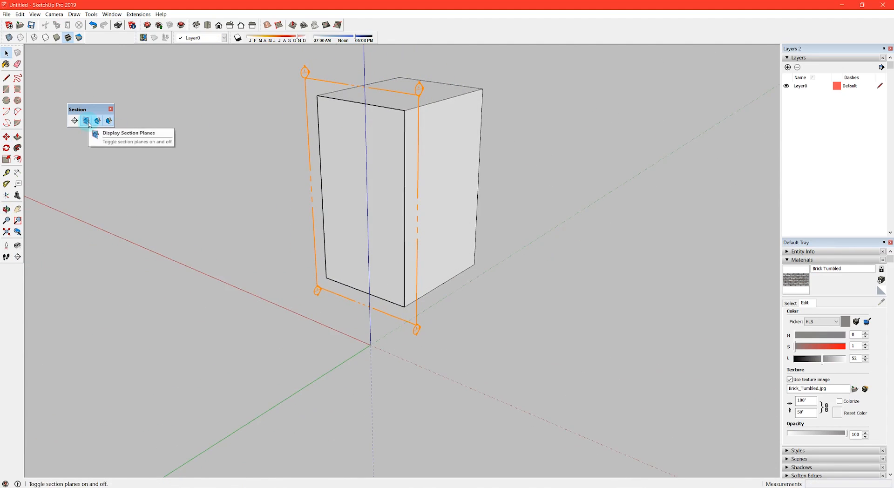
click(90, 123)
click(100, 122)
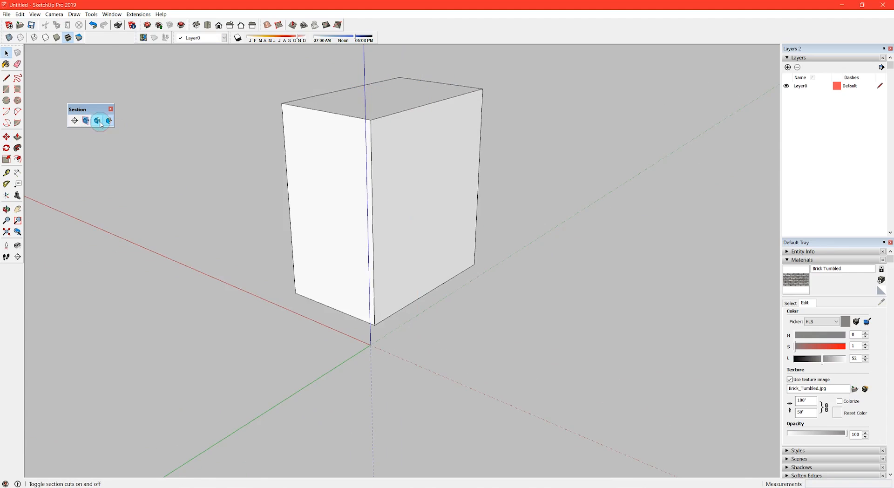
click(100, 122)
click(100, 122)
click(100, 122)
- Switch the section fill off to look inside the cut box, and turn it back on
click(109, 123)
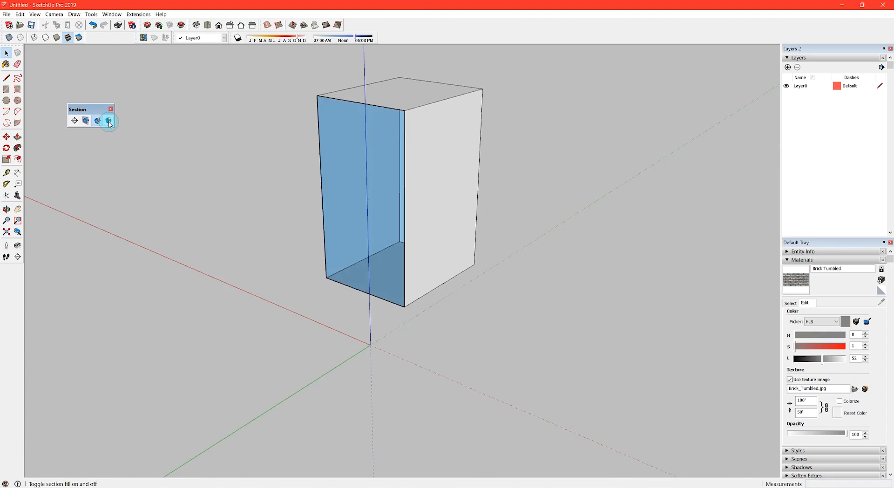
click(110, 124)
click(110, 124)
middle_drag(460, 170, 289, 155)
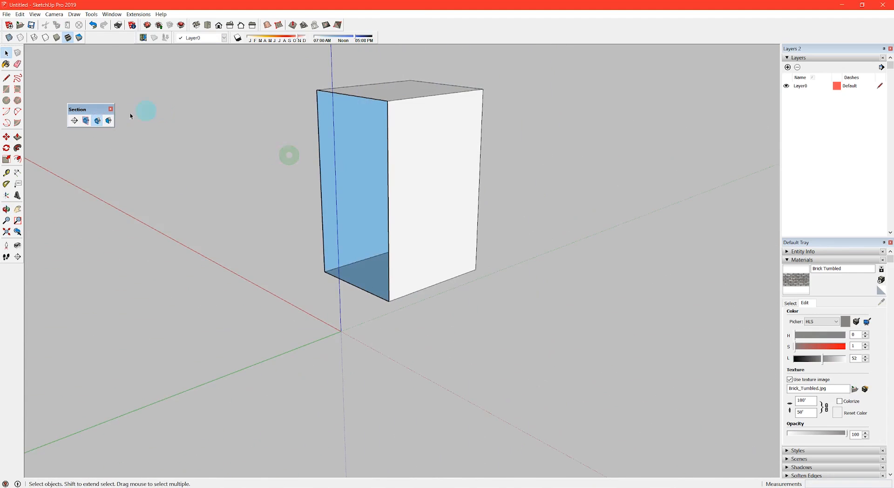
click(110, 122)
- Try another section plane on the box's cut end and turn the section plane display back on
middle_drag(247, 273, 244, 309)
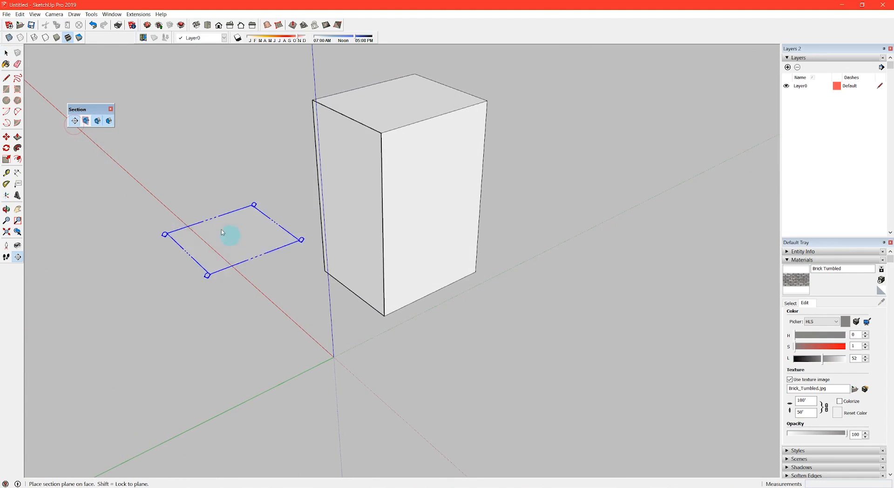
click(344, 223)
middle_drag(313, 259, 204, 243)
key(space)
middle_drag(348, 168, 335, 226)
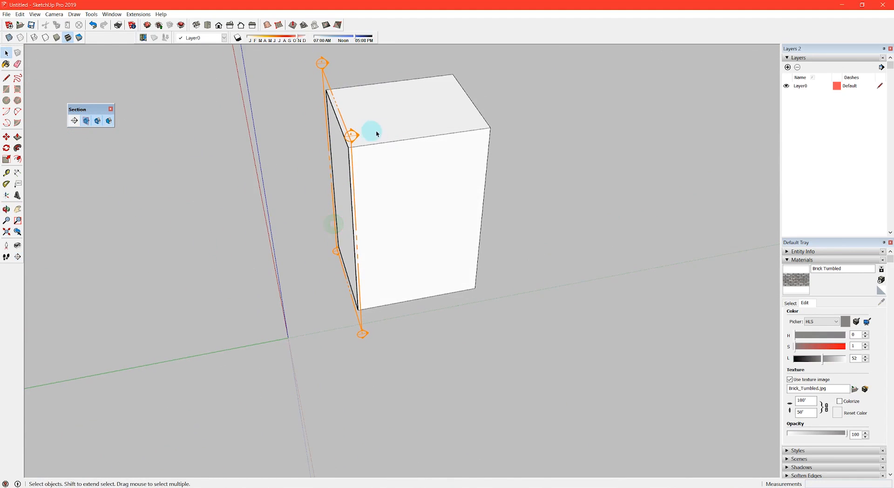
- Group the box together with its section plane
click(382, 130)
middle_drag(394, 144, 397, 158)
click(371, 133)
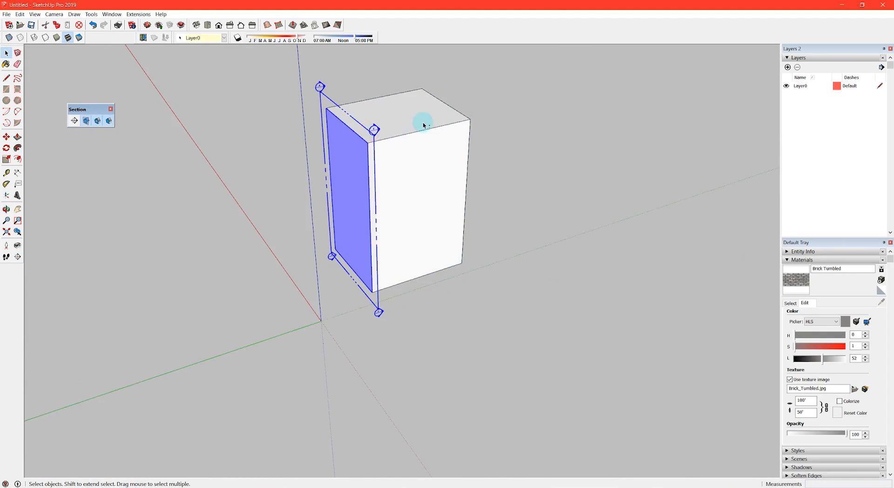
right_click(399, 117)
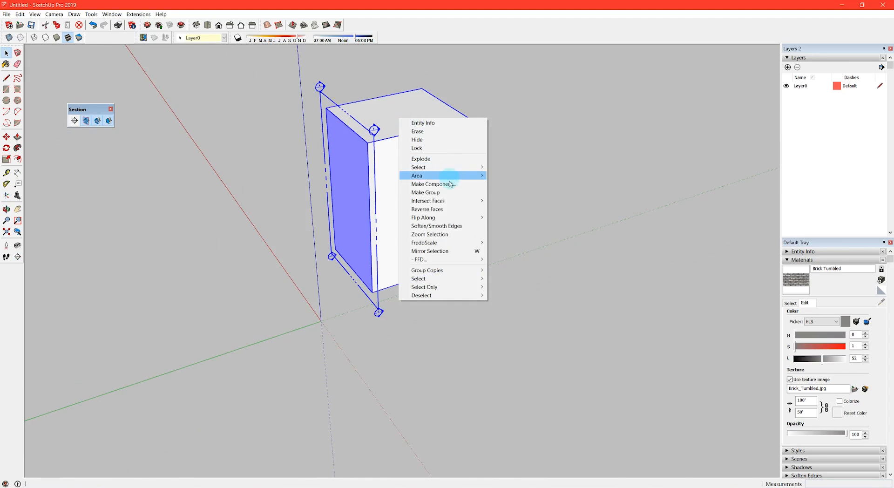
click(458, 193)
click(553, 204)
click(451, 192)
- Open the box's group to check the section plane inside it, and close the group
double_click(413, 173)
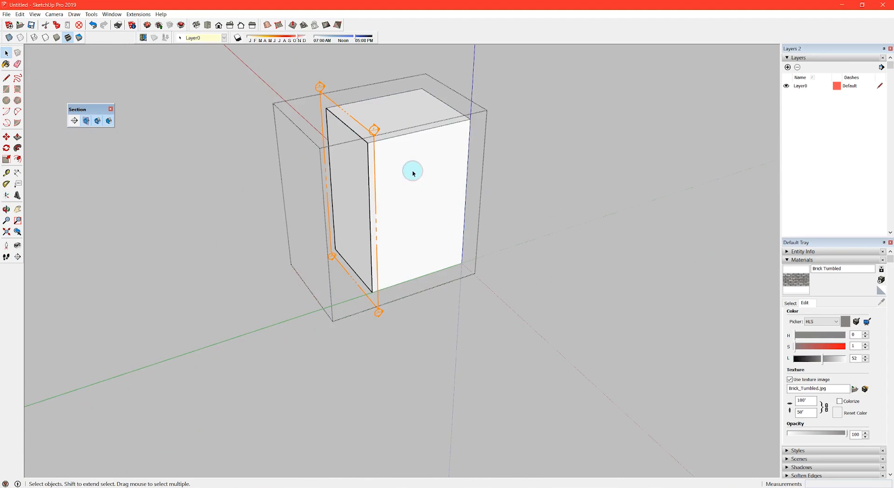
click(368, 129)
key(Escape)
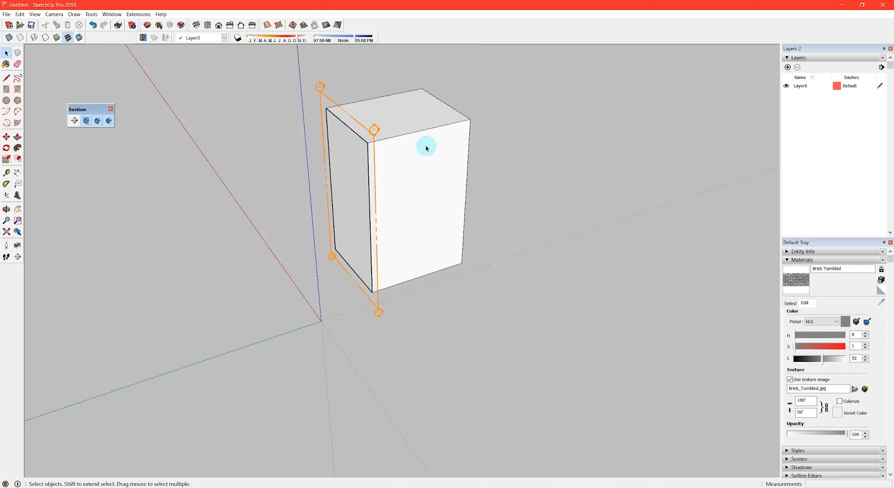
click(425, 145)
click(258, 137)
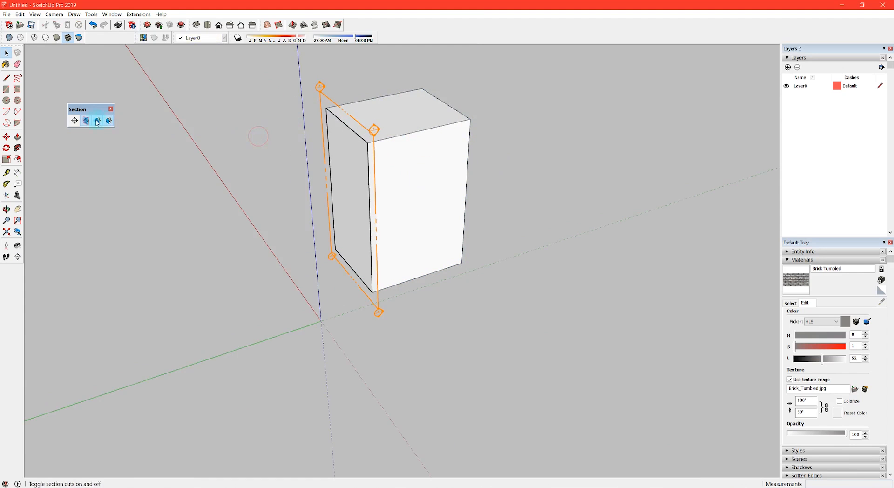
- Place a second section plane on the top of the box and move it down into the box
click(386, 122)
key(space)
scroll(492, 125, up, 2)
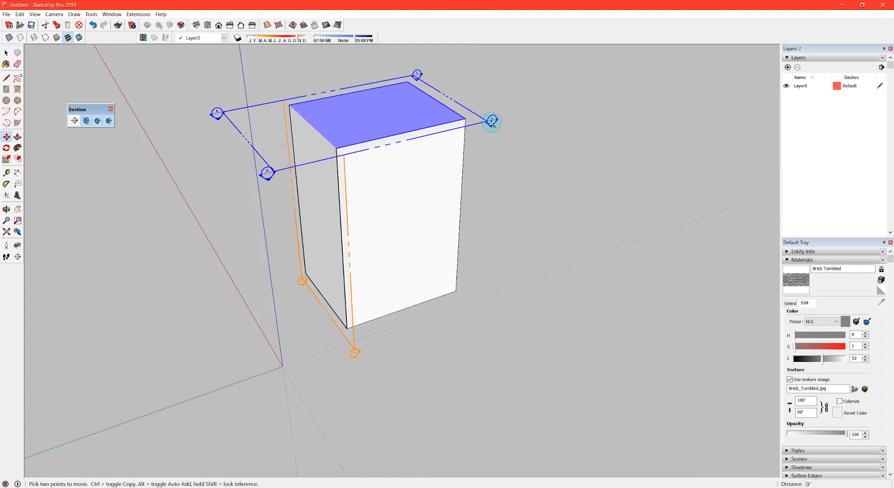
middle_drag(492, 122, 595, 183)
- Switch the section fill and the section cuts off and back on for both section planes
click(111, 122)
middle_drag(110, 122, 144, 144)
click(110, 122)
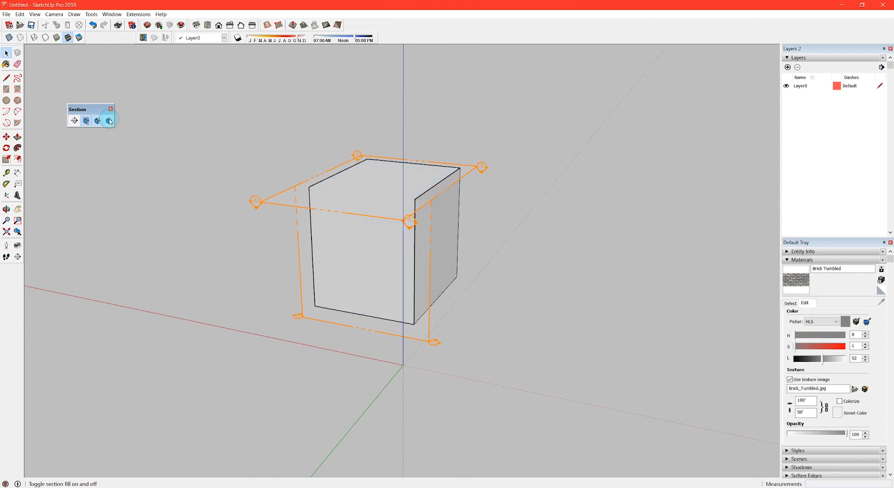
click(98, 122)
click(97, 122)
- Hide the two section planes around the box while keeping their cuts active
click(79, 122)
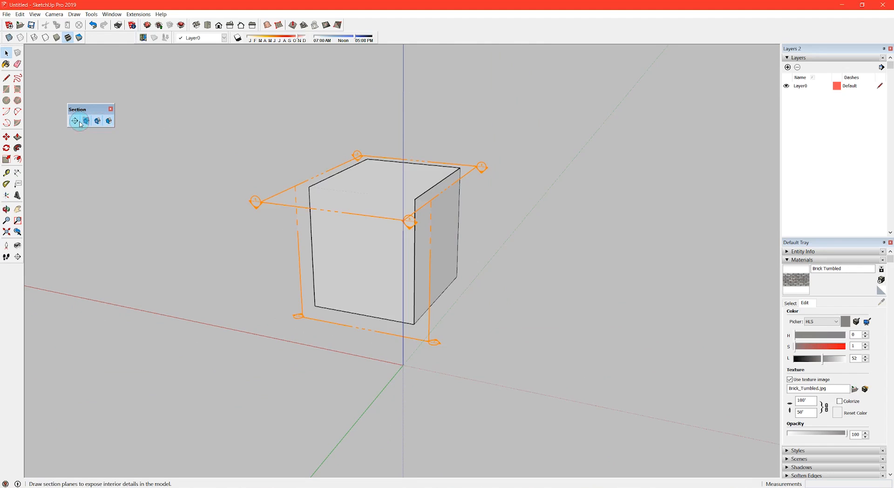
click(86, 121)
key(space)
middle_drag(85, 123, 376, 274)
- Delete the sectioned box with its section planes and turn the section plane display back on
drag(232, 145, 233, 148)
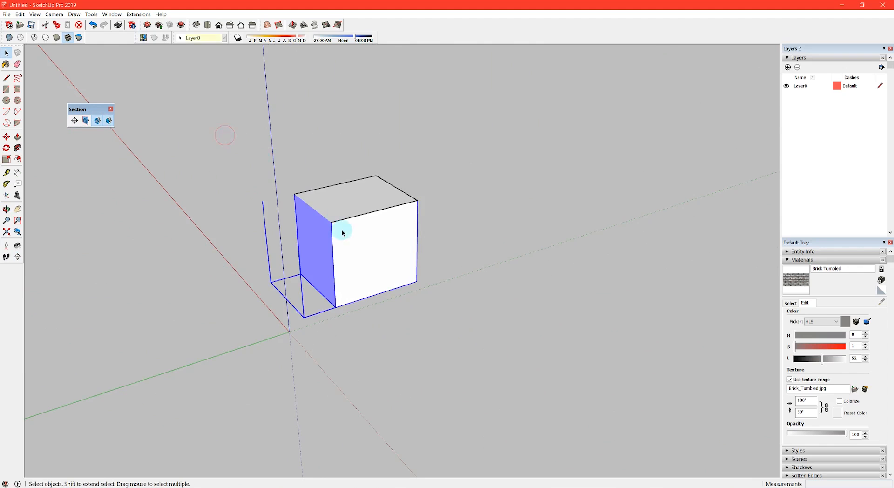
scroll(359, 230, down, 3)
click(85, 122)
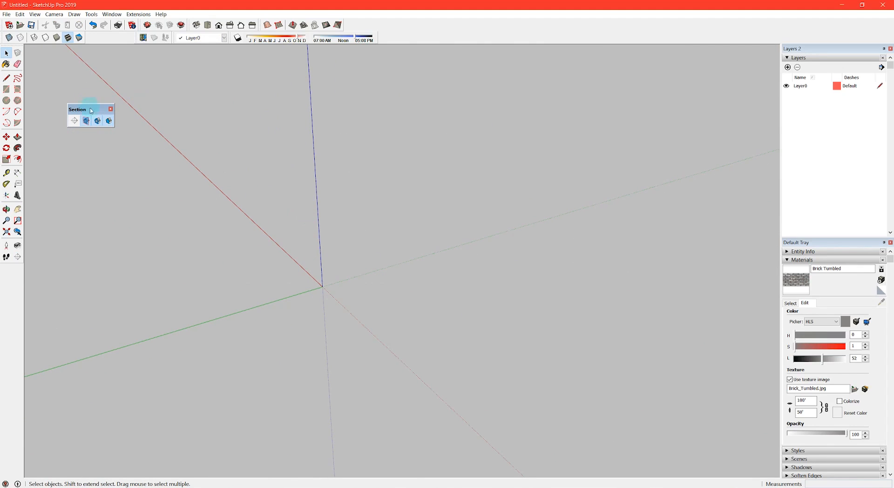
- Dock the Section toolbar with the others and float the Location toolbar over the modelling area
drag(92, 110, 101, 37)
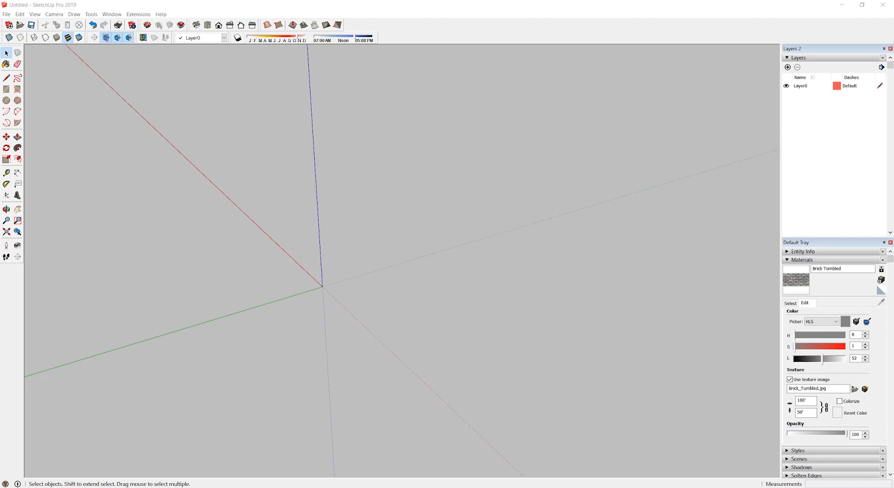
drag(139, 42, 104, 105)
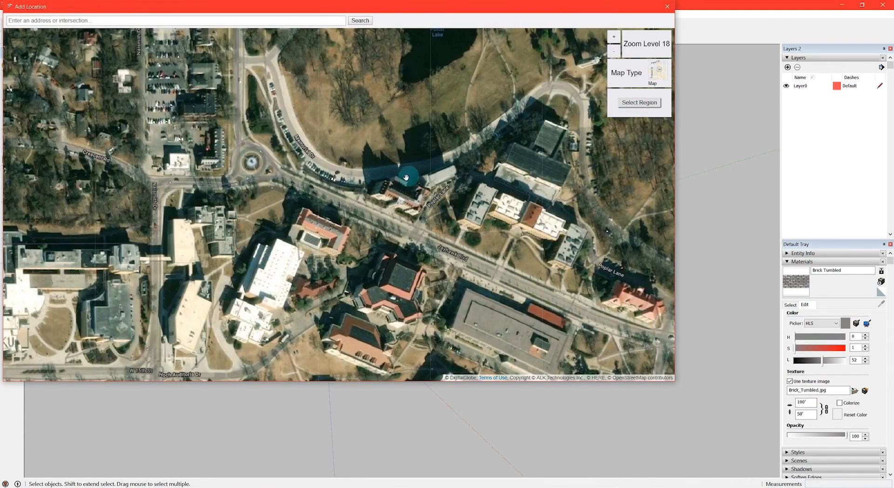
- Centre the Add Location map on the campus around Jayhawk Blvd and switch briefly to the street map before returning to satellite
drag(406, 178, 425, 155)
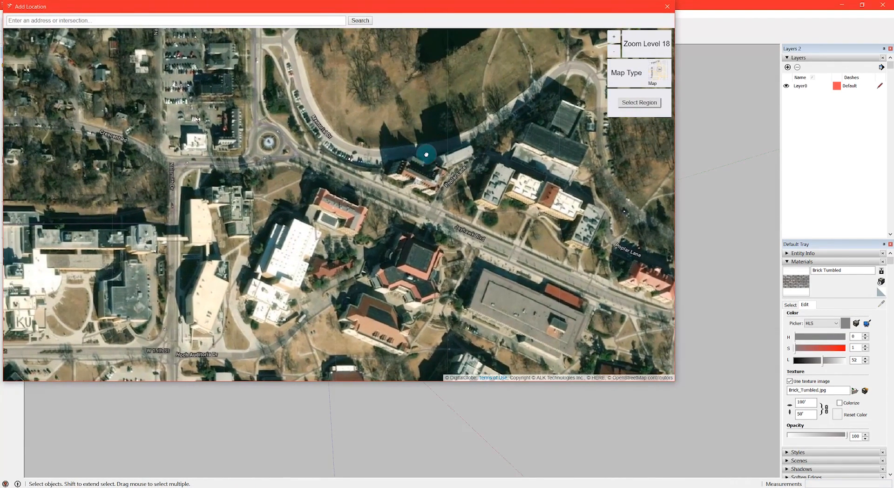
mouse_move(445, 191)
mouse_down()
mouse_move(446, 151)
mouse_move(443, 180)
mouse_up()
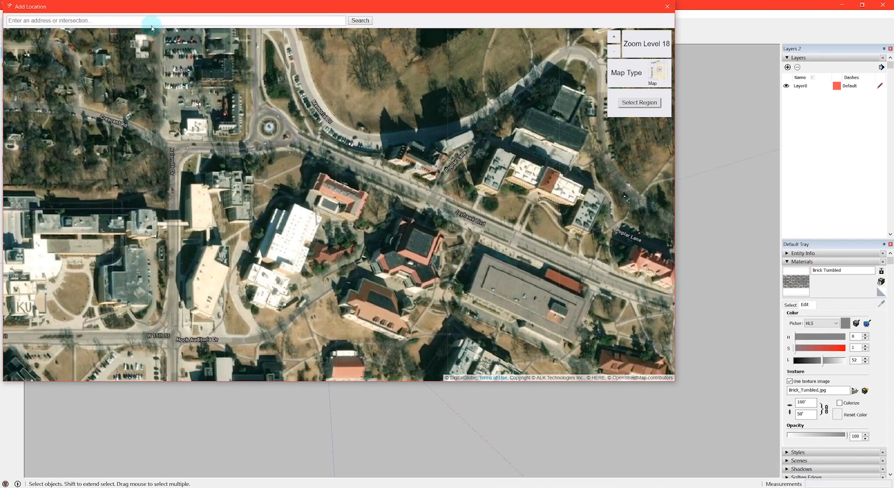
click(651, 77)
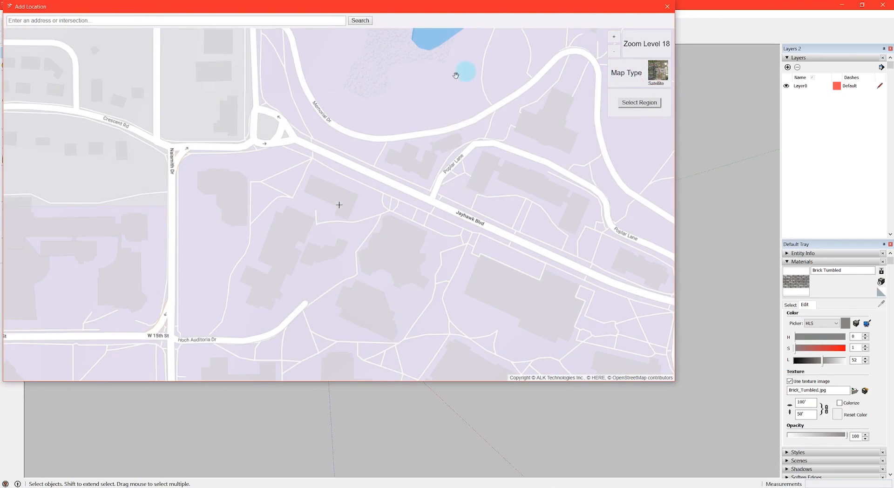
click(657, 74)
- Frame the campus buildings with a narrowed import region on the satellite map and import it into the model
click(639, 102)
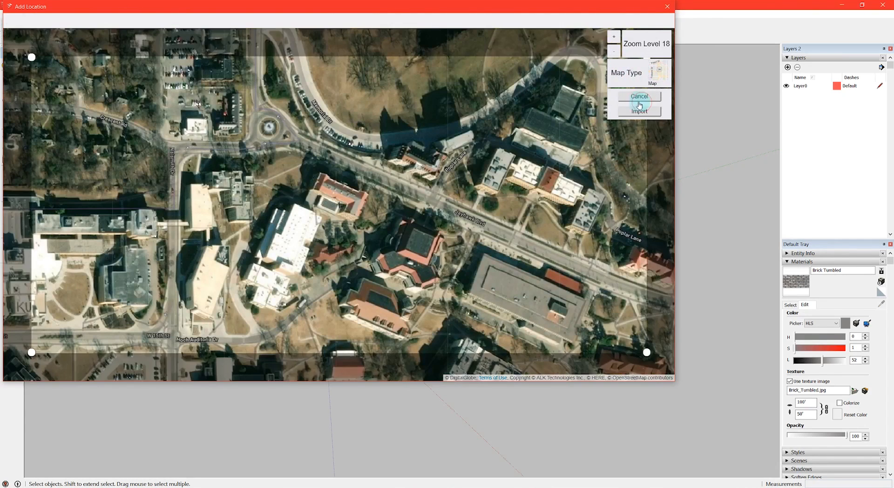
drag(371, 179, 377, 187)
drag(38, 58, 75, 55)
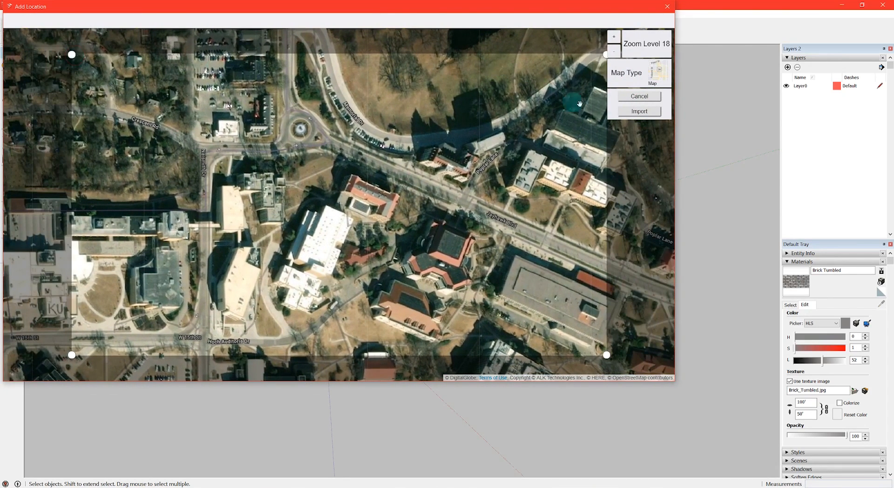
click(645, 110)
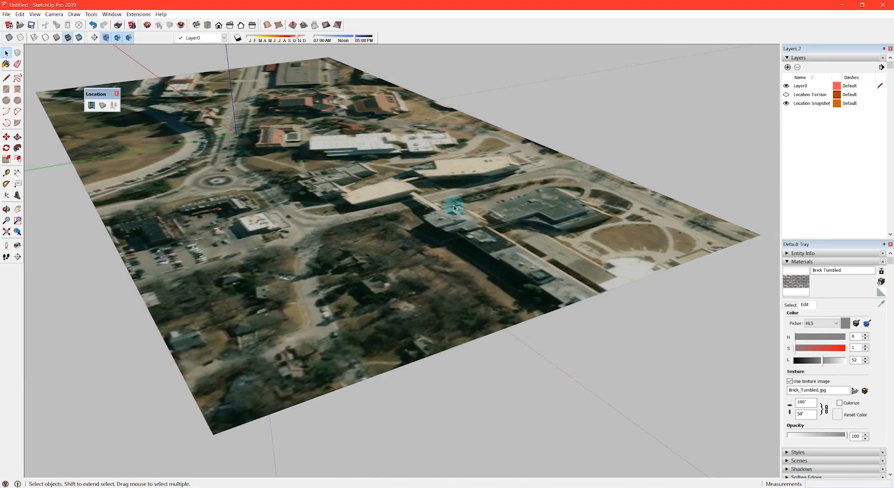
- Examine the imported satellite snapshot up close and from a low angle
middle_drag(454, 205, 336, 145)
scroll(337, 145, up, 7)
middle_drag(286, 203, 705, 170)
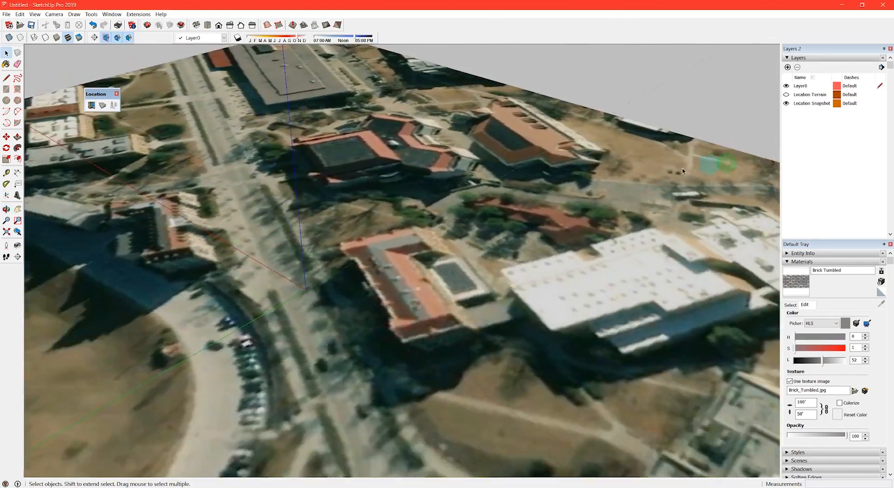
scroll(564, 174, down, 5)
scroll(370, 194, down, 5)
middle_drag(370, 194, 313, 215)
scroll(190, 130, up, 1)
scroll(258, 180, up, 1)
middle_drag(258, 179, 240, 158)
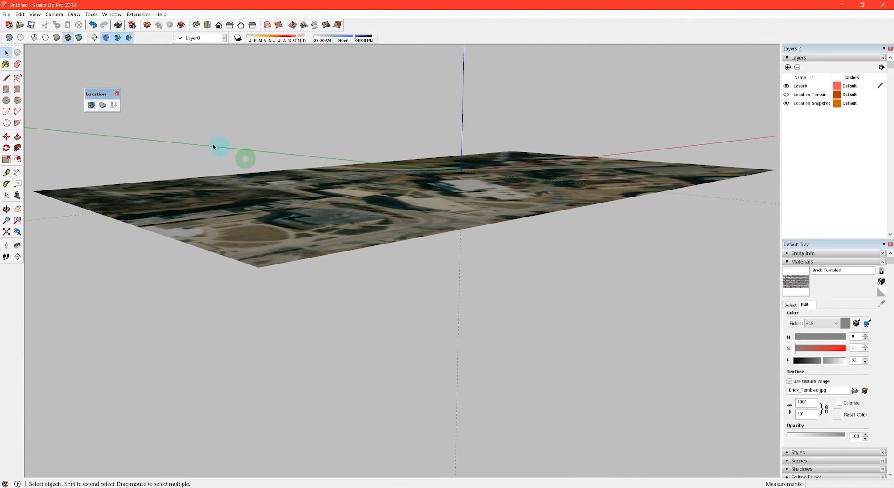
- Toggle the location terrain on and off, leaving the 3D terrain displayed instead of the flat snapshot
click(103, 106)
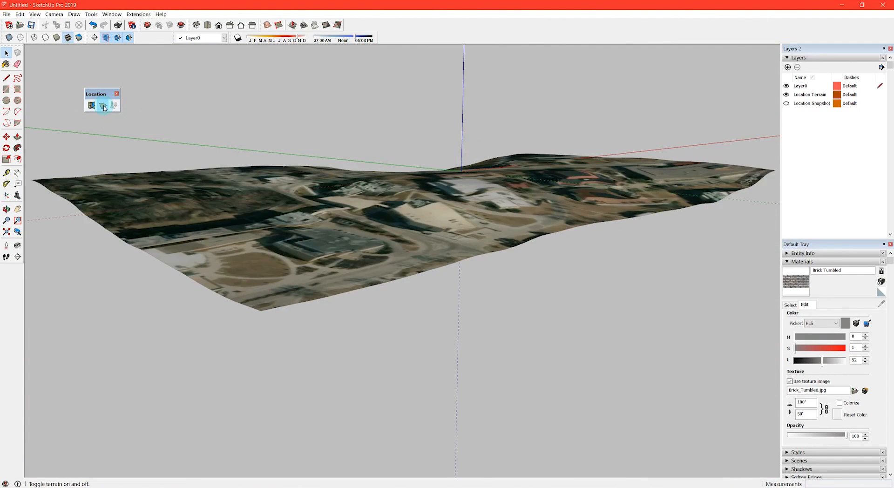
click(104, 108)
click(104, 108)
middle_drag(321, 186, 4, 126)
scroll(265, 277, down, 2)
middle_drag(369, 222, 450, 180)
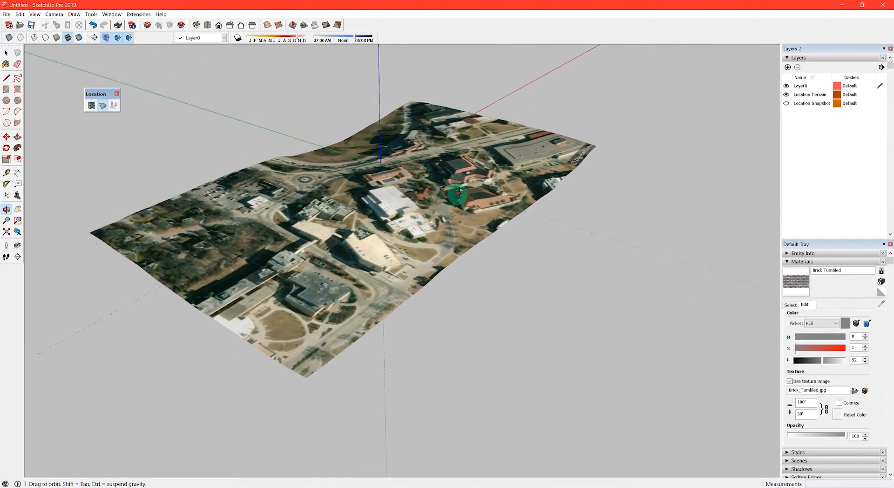
click(450, 180)
- Unlock the location terrain group and open it for editing
right_click(343, 190)
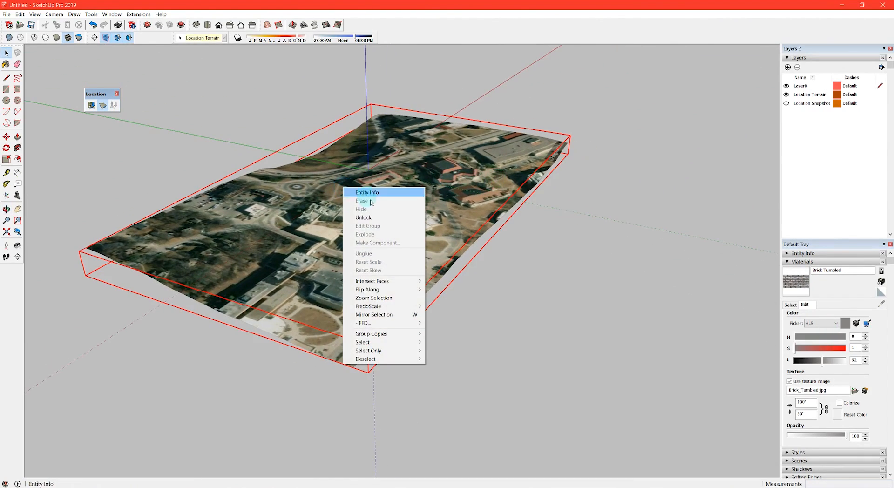
click(381, 217)
middle_drag(279, 156, 353, 166)
double_click(368, 192)
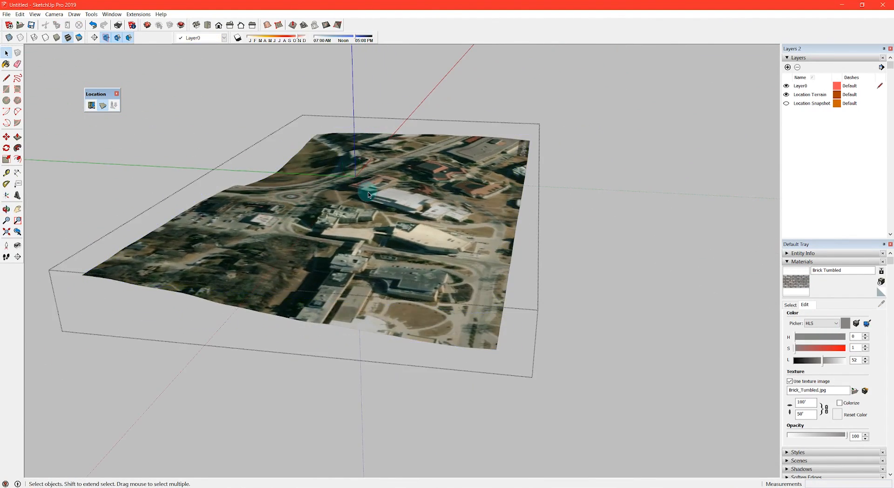
- Leave the terrain group, display the model in the Monochrome face style and float the Styles toolbar over the modelling area
click(368, 192)
mouse_move(467, 198)
middle_down()
mouse_move(267, 152)
mouse_move(349, 228)
mouse_move(417, 200)
middle_up()
click(394, 206)
key(b)
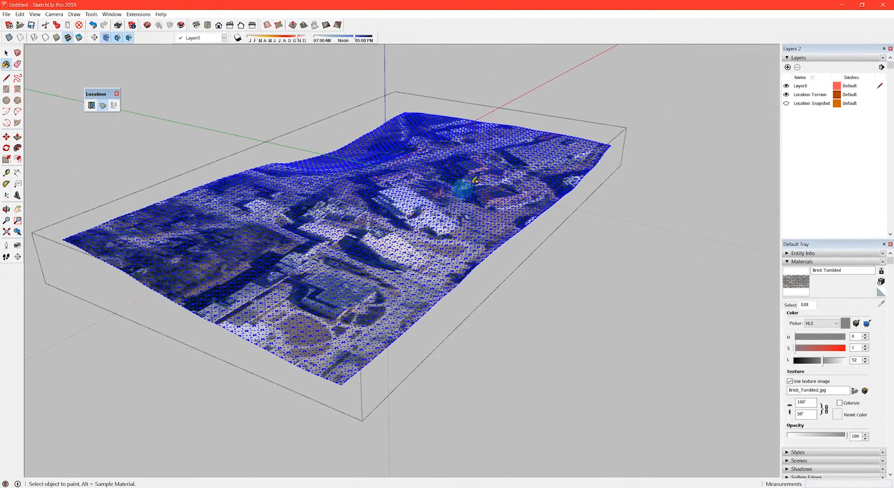
click(176, 93)
click(78, 39)
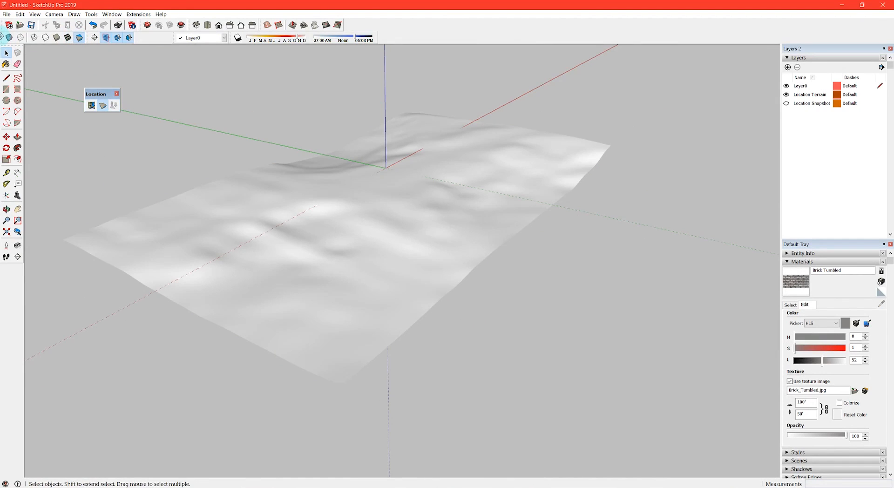
drag(3, 36, 142, 61)
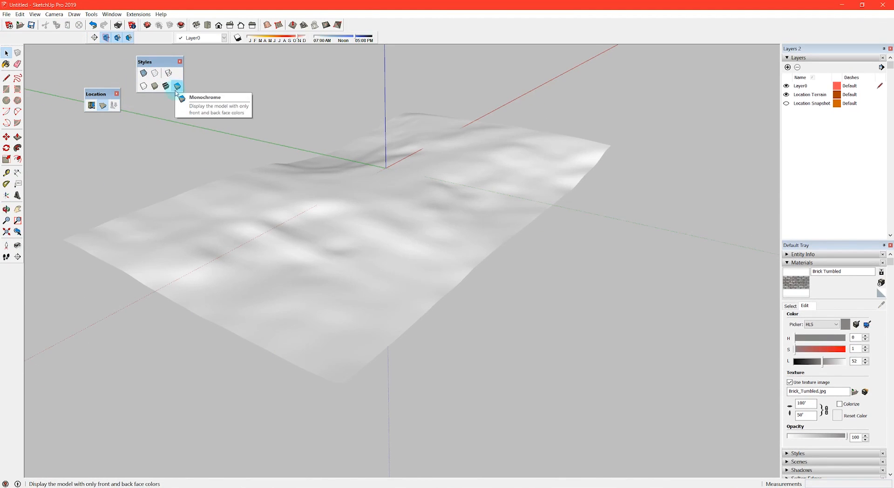
click(392, 190)
middle_drag(392, 190, 562, 116)
click(606, 172)
middle_drag(449, 199, 345, 243)
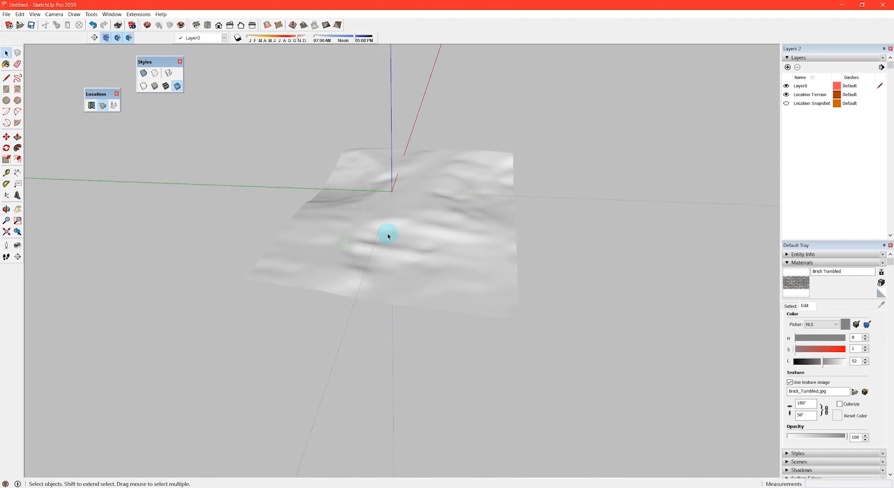
- Draw a ground-level rectangle about 2674' by 1796' that extends past the terrain on all sides
middle_drag(216, 308, 328, 351)
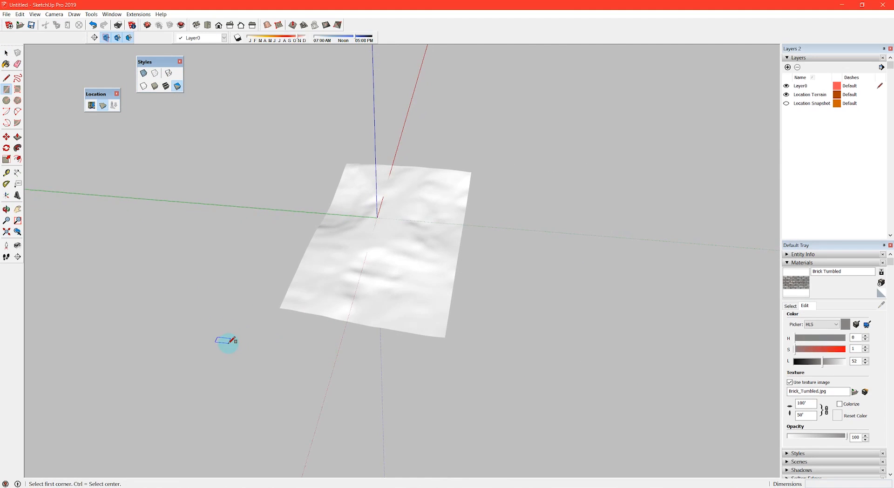
click(227, 341)
middle_drag(439, 233, 391, 167)
scroll(389, 192, down, 3)
key(r)
middle_drag(378, 231, 392, 306)
scroll(361, 316, down, 2)
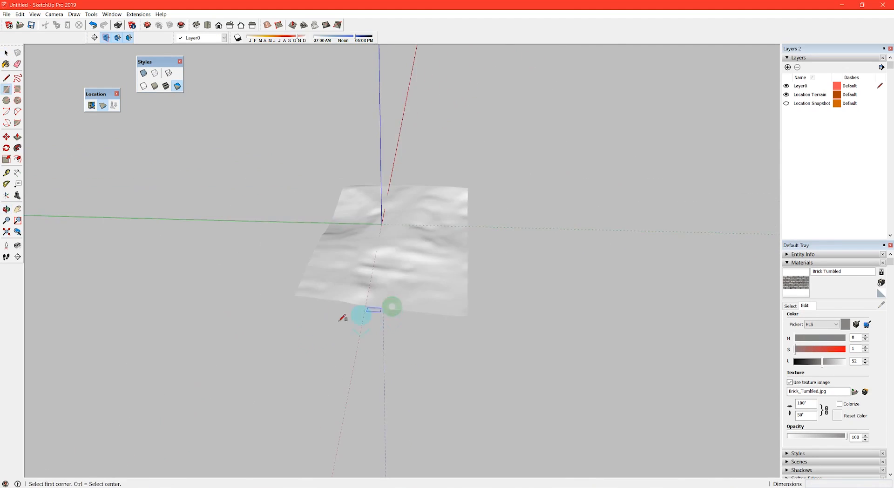
click(529, 175)
key(space)
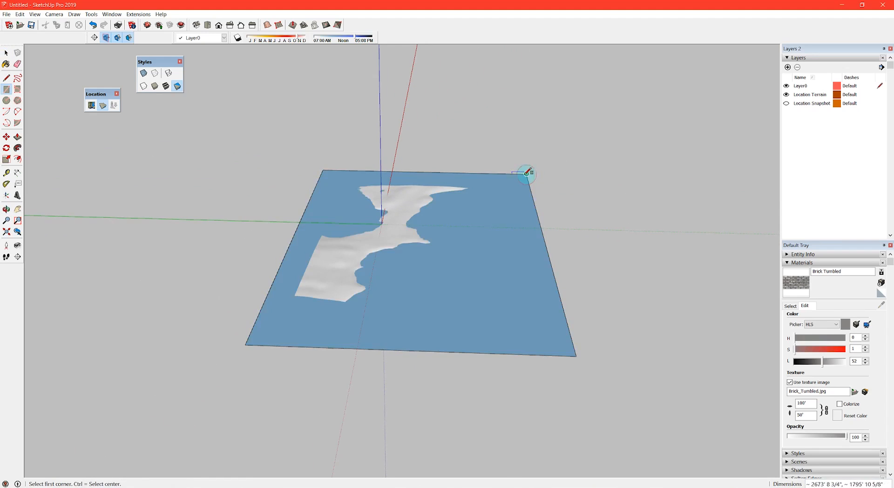
- Group the large rectangle's face together with its edges
scroll(499, 267, up, 2)
click(499, 267)
double_click(499, 266)
key(ctrl+g)
- Move the grouped rectangle about 181' straight down along the blue axis so it sits below the terrain
middle_drag(483, 297, 535, 208)
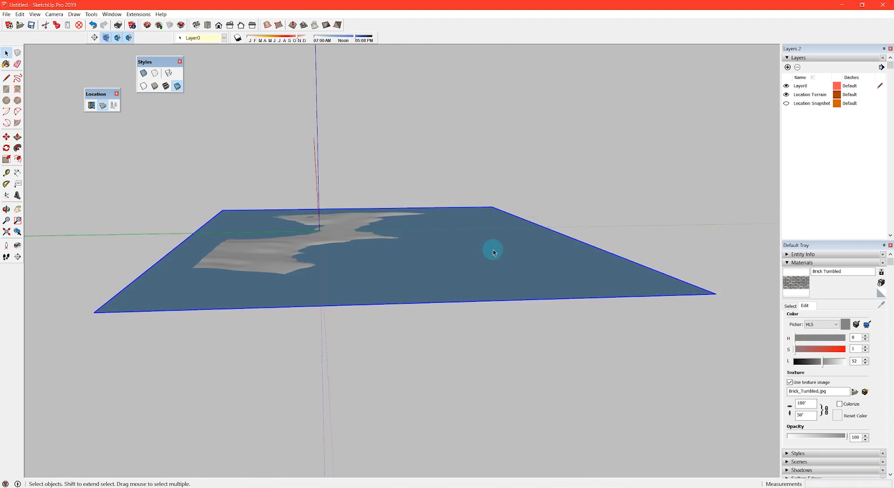
key(m)
click(494, 250)
scroll(483, 321, up, 2)
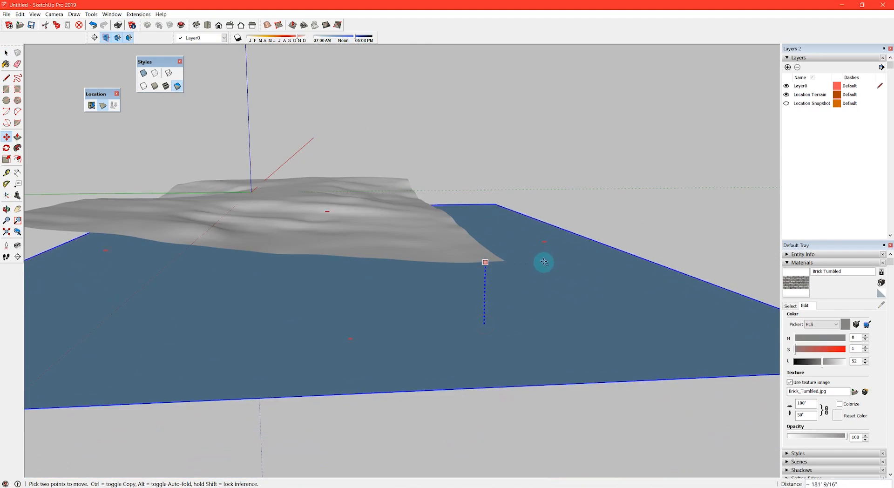
click(549, 249)
middle_drag(505, 283, 668, 349)
scroll(614, 283, down, 4)
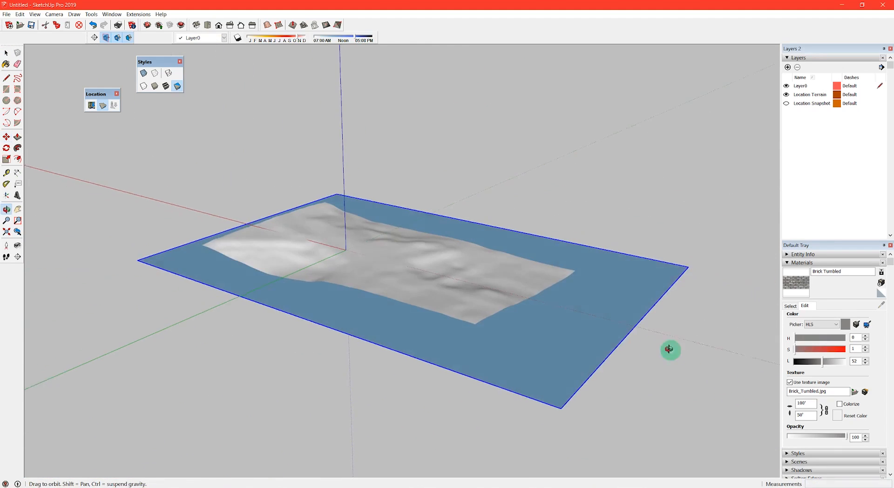
- Copy the rectangle group 5' straight up and repeat the copy 100 times to stack planes through the terrain
key(m)
scroll(491, 416, up, 4)
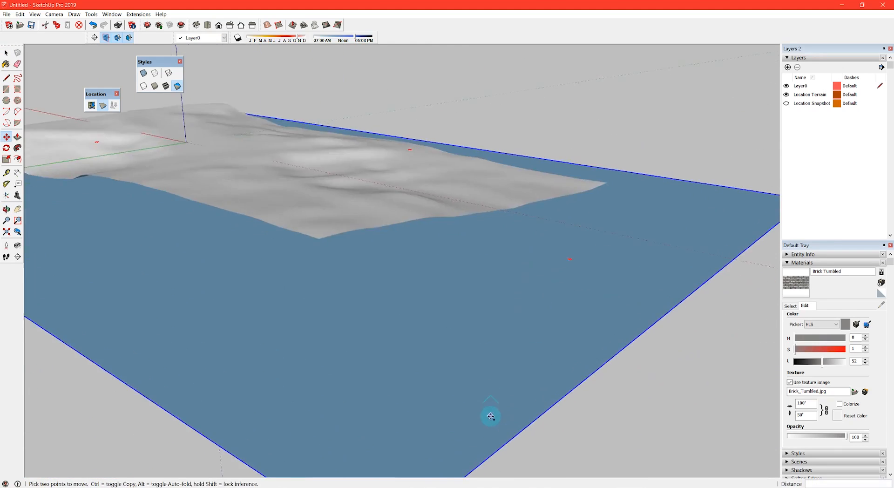
middle_drag(491, 416, 561, 332)
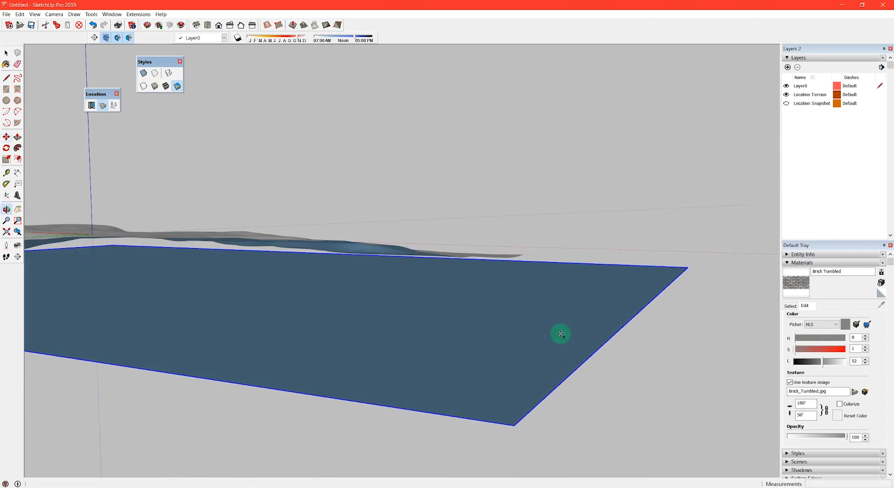
click(514, 424)
key(ctrl)
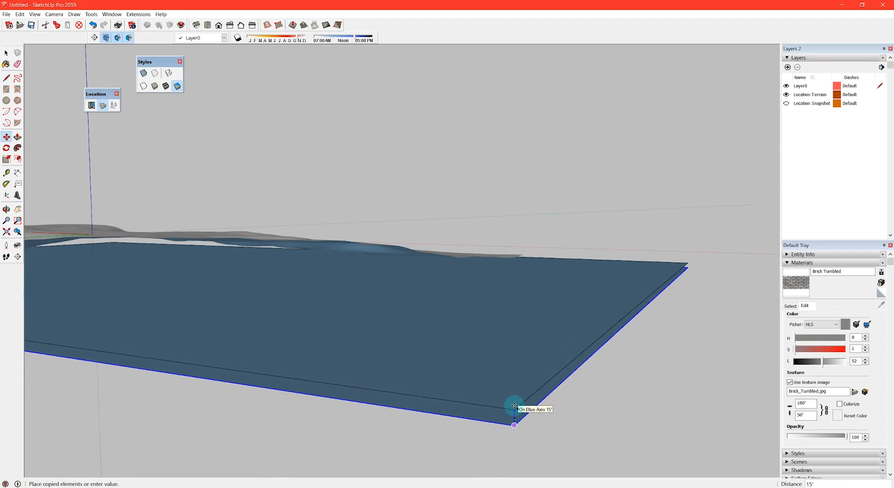
text(5)
key(Return)
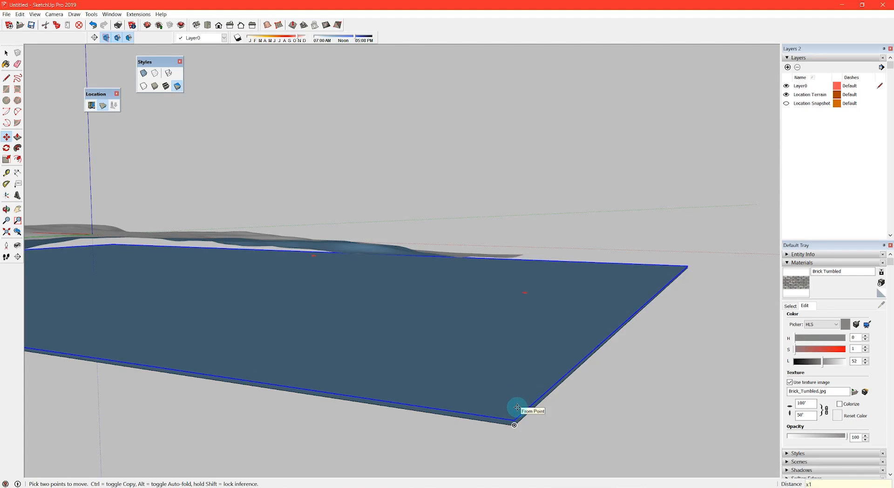
text(x100)
key(Return)
- Select the whole stack of planes together with the terrain and explode the groups
middle_drag(530, 377, 642, 396)
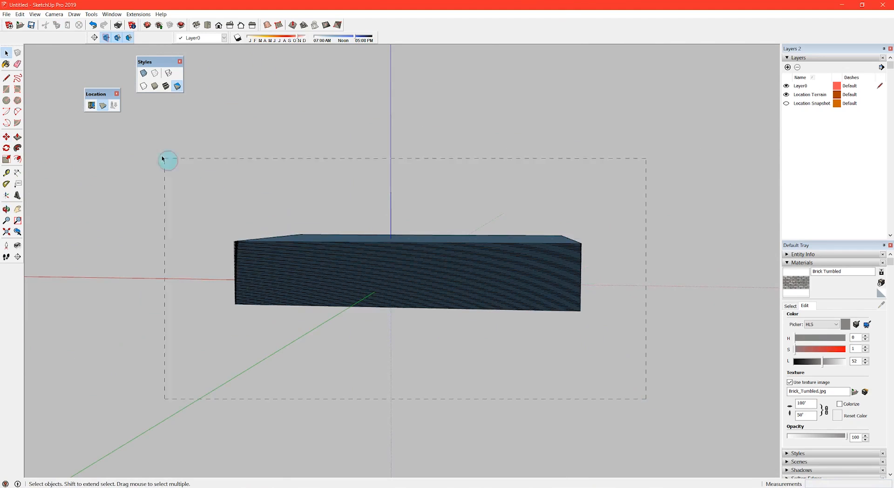
drag(162, 158, 162, 159)
middle_drag(162, 159, 413, 295)
right_click(413, 295)
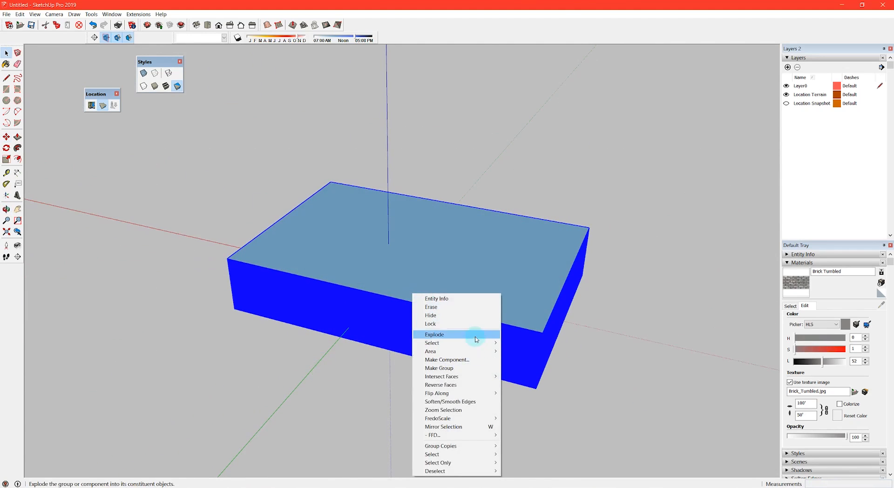
click(476, 335)
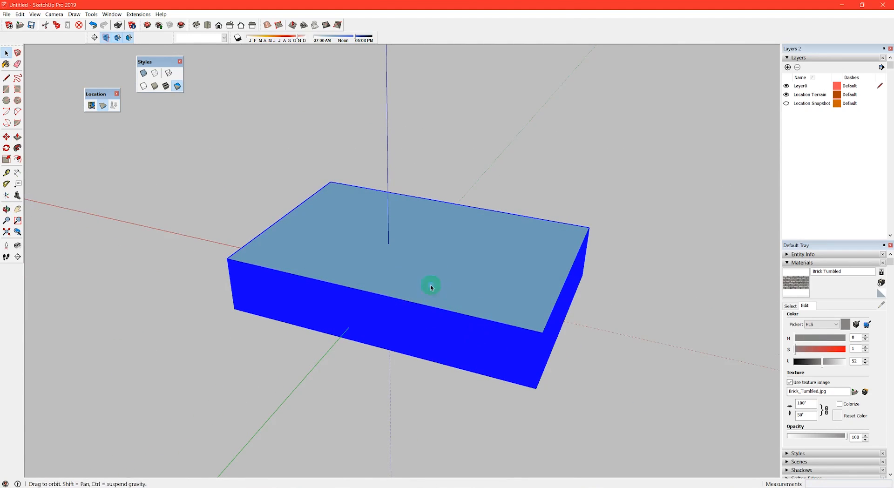
- Select all the exploded geometry and intersect the faces of the stacked planes with the terrain
middle_drag(430, 287, 585, 390)
drag(180, 148, 180, 148)
right_click(391, 248)
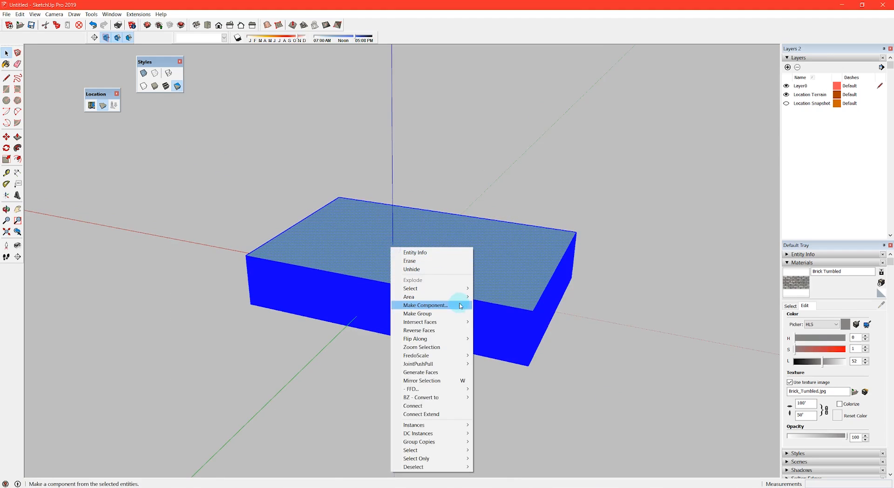
click(497, 331)
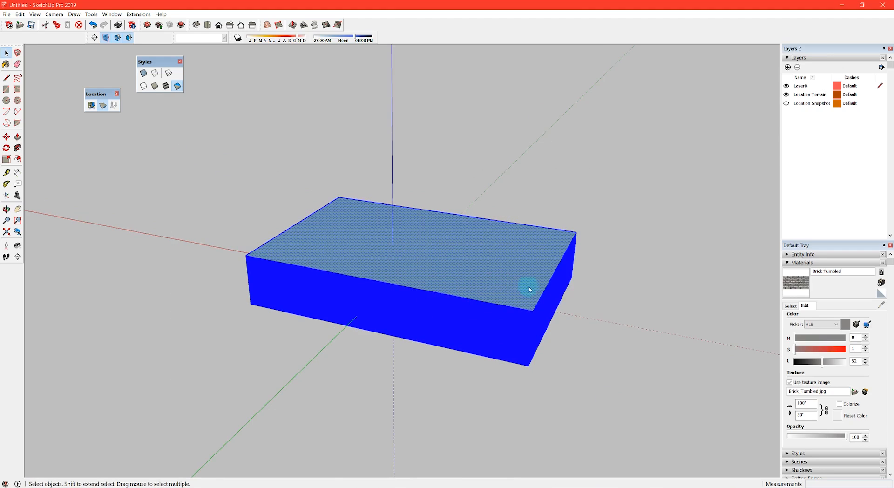
- Delete all the stacked planes, keeping only the terrain with its intersection lines
key(ctrl+t)
middle_drag(371, 257, 716, 289)
drag(636, 299, 549, 182)
key(Delete)
middle_drag(465, 247, 175, 226)
click(212, 193)
key(Delete)
- Select individual terrain strips between the contour lines to inspect how the surface is divided
middle_drag(355, 273, 342, 285)
key(space)
click(424, 220)
scroll(423, 221, down, 1)
click(381, 228)
click(371, 251)
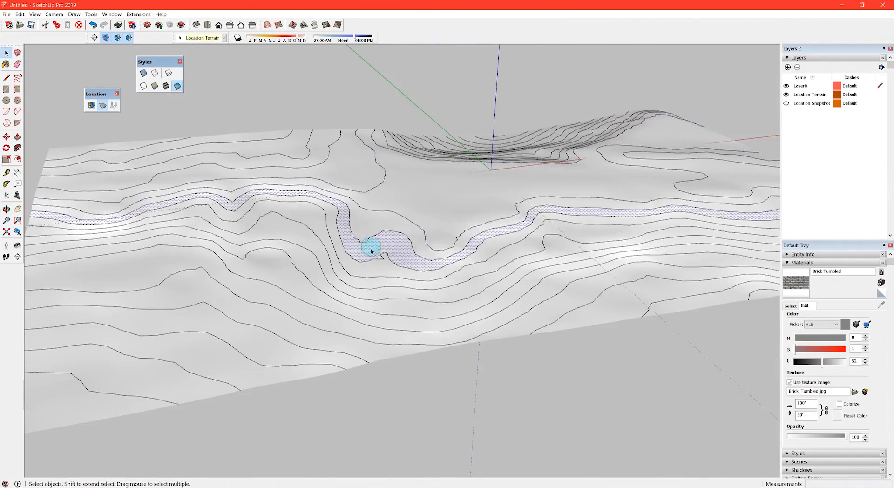
scroll(382, 271, up, 1)
click(382, 271)
click(370, 289)
middle_drag(300, 283, 852, 222)
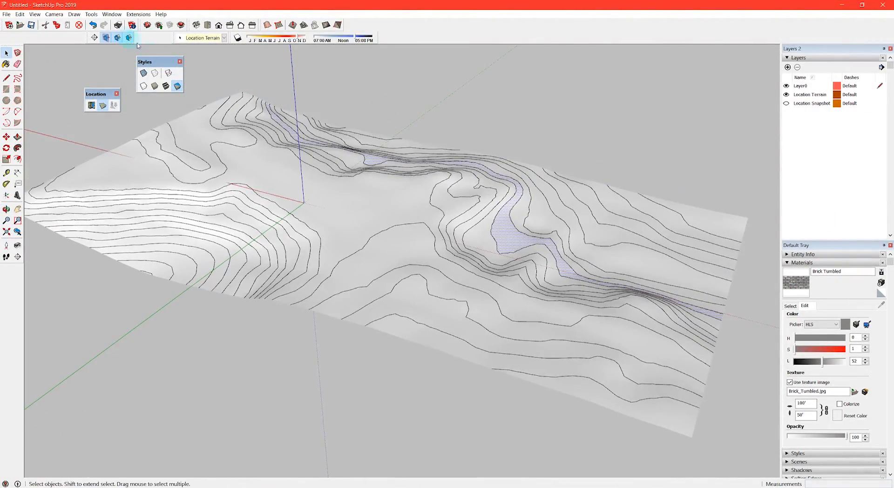
- Show the terrain with its aerial imagery textures and examine how the contour lines follow the site
click(166, 87)
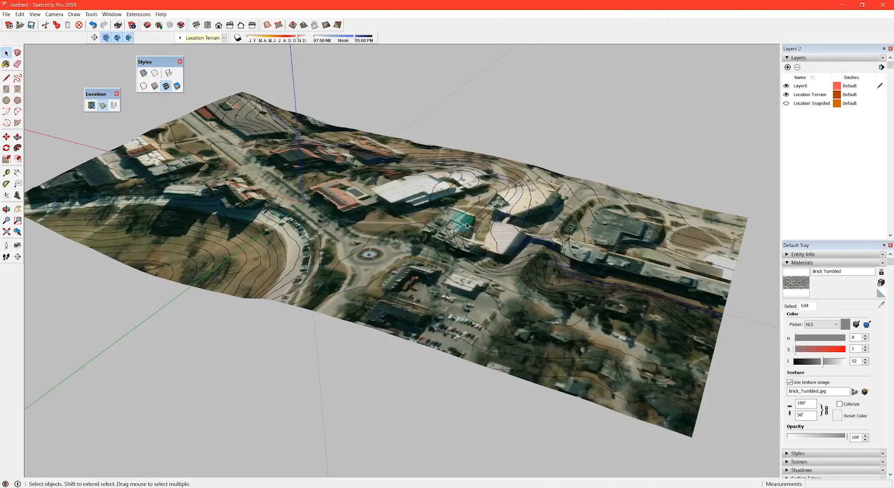
middle_drag(464, 222, 168, 222)
scroll(477, 191, up, 7)
middle_drag(517, 201, 343, 239)
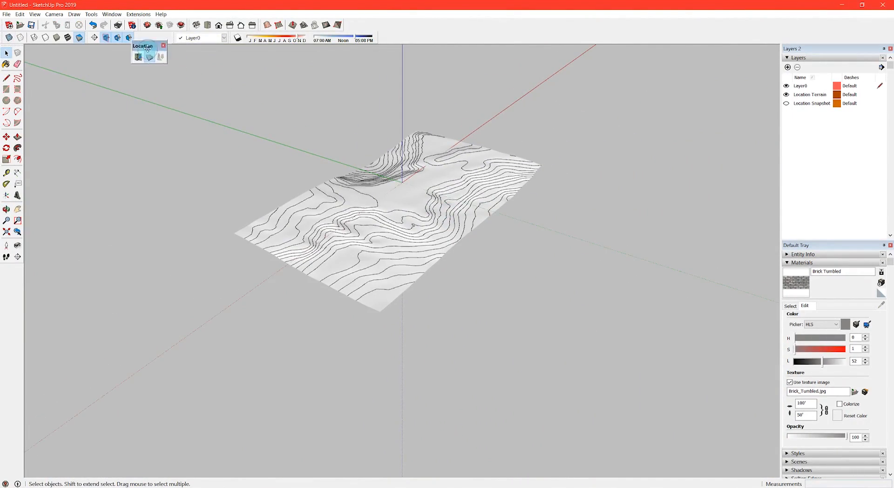
click(386, 162)
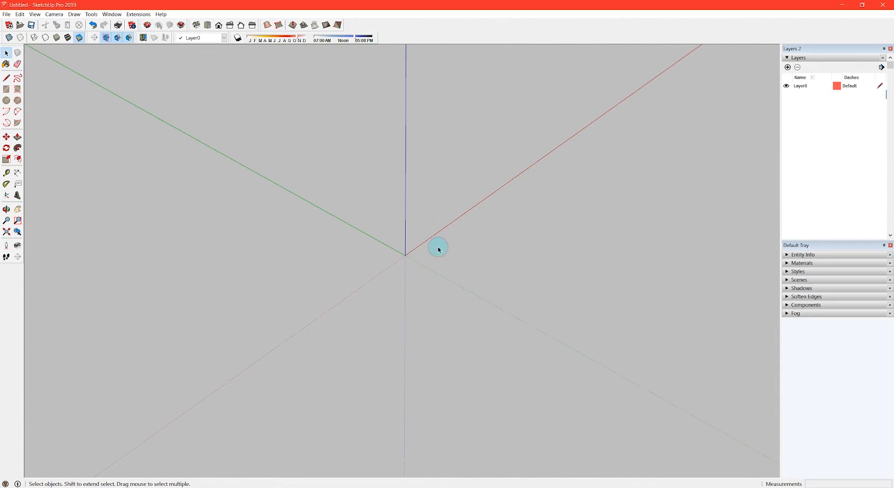
- Draw a box in the empty model and turn on its shadows
click(600, 251)
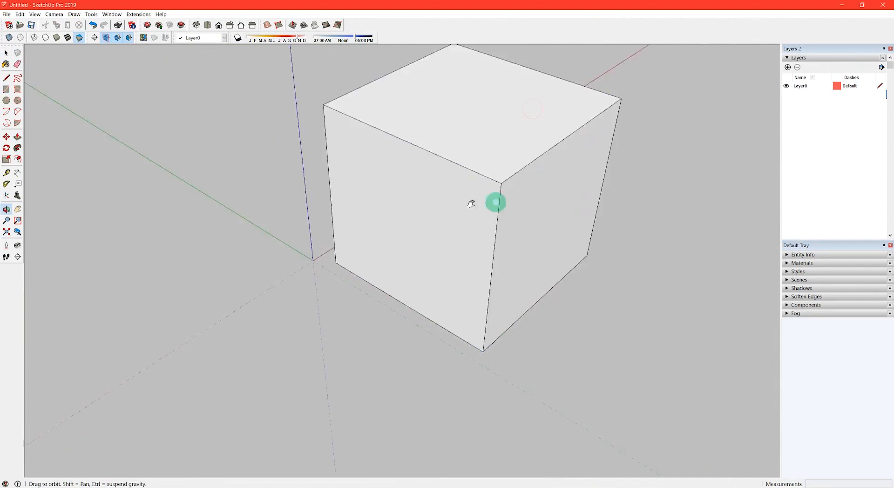
mouse_move(495, 201)
middle_down()
mouse_move(507, 163)
mouse_move(502, 197)
middle_up()
click(238, 38)
middle_drag(354, 153, 506, 116)
scroll(474, 109, down, 1)
- Undock the Shadows toolbar and set the shadow date to 06/05
drag(230, 37, 135, 83)
drag(198, 94, 177, 95)
middle_drag(253, 170, 305, 330)
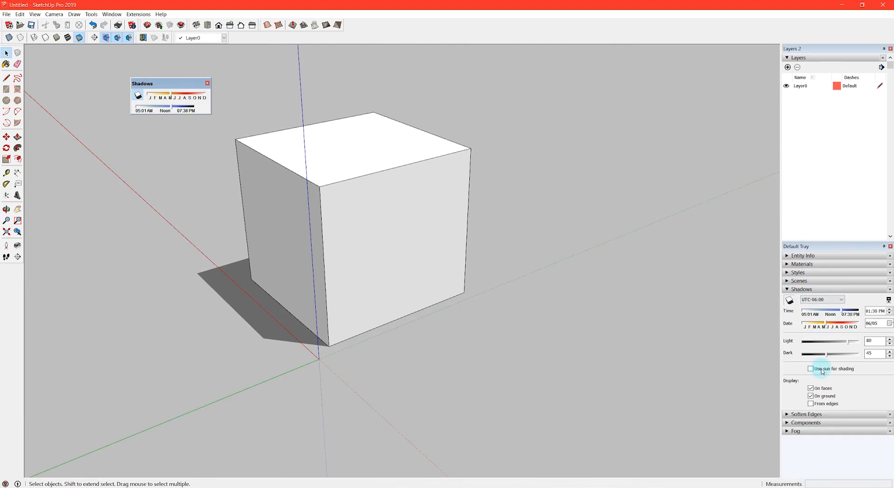
- Try the On ground shadow option and switch the model's shadows off
click(810, 396)
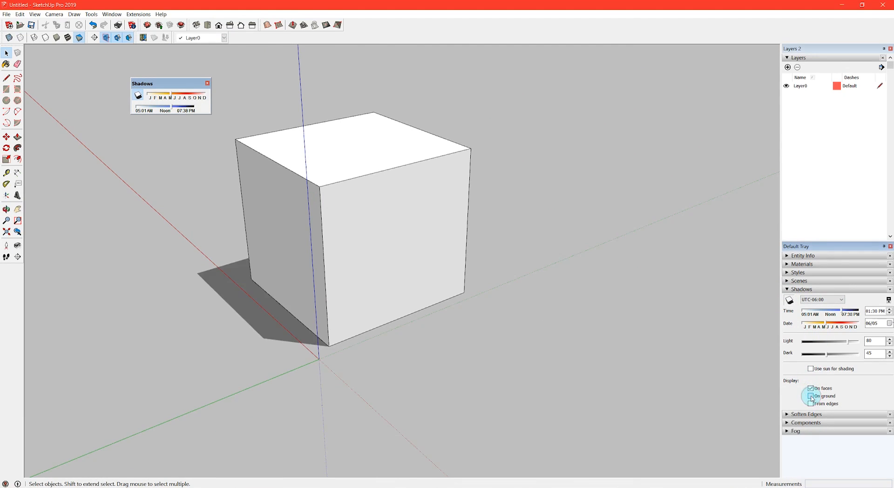
click(789, 301)
click(789, 301)
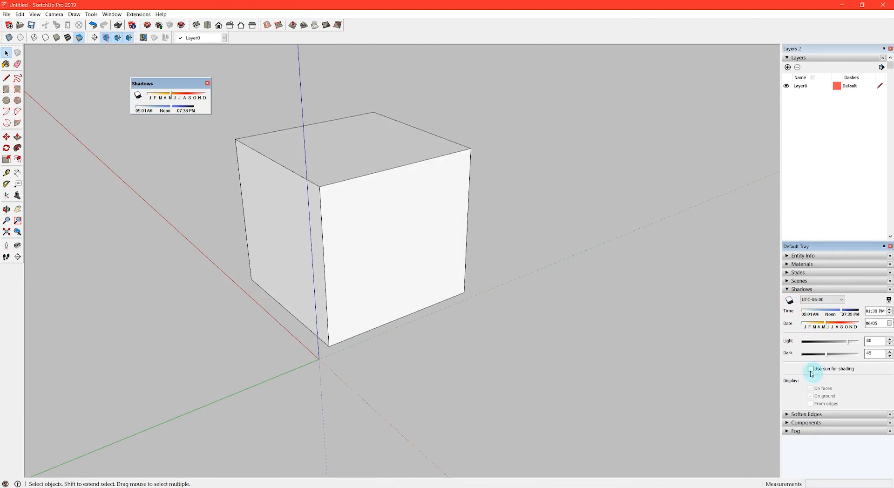
- Use the sun for shading and set the Dark value to 31
click(810, 368)
drag(827, 357, 823, 357)
middle_drag(484, 256, 450, 279)
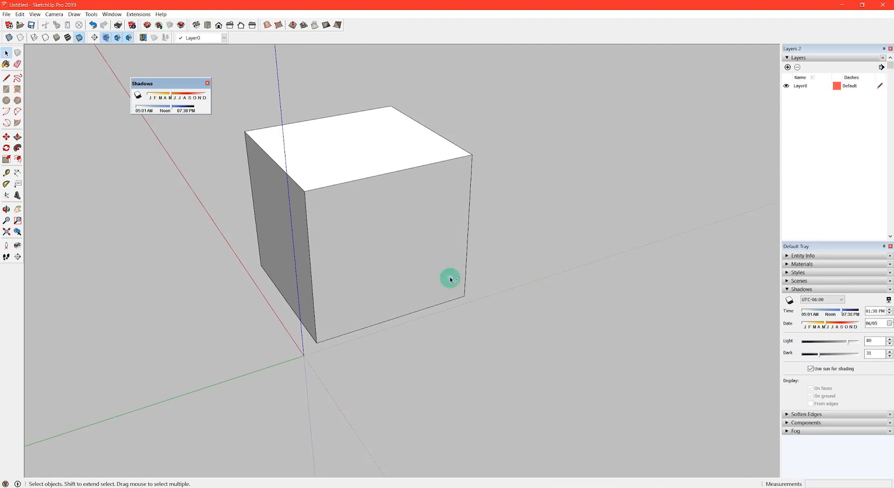
- Draw a wide rectangle on one side face of the box and extrude it outward as a long protruding block
key(r)
scroll(415, 216, up, 2)
mouse_move(395, 219)
mouse_down()
mouse_move(452, 180)
mouse_move(503, 258)
mouse_up()
key(p)
middle_drag(503, 256, 552, 180)
- Draw a rectangle about 110' by 68' on the adjacent dark side face and extrude it outward into a second block
key(r)
drag(261, 290, 190, 222)
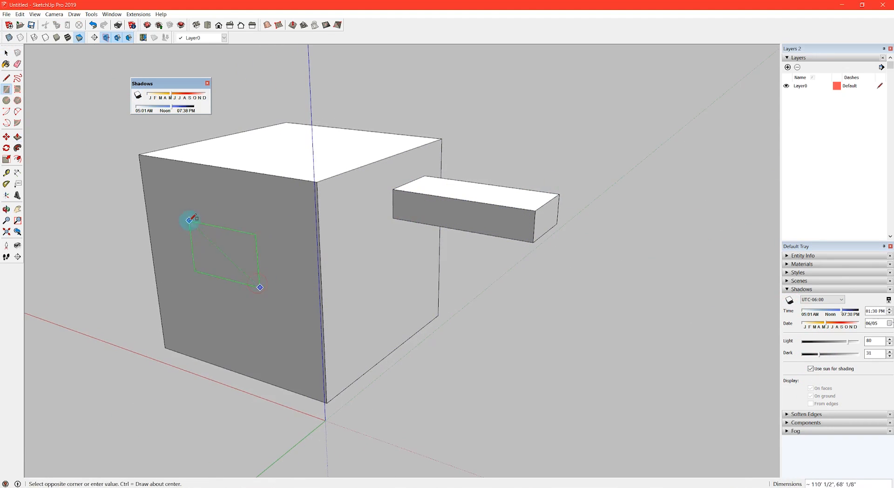
key(p)
drag(223, 256, 123, 279)
scroll(223, 170, down, 1)
key(space)
- Set the sun date to 06/12 and the time to 05:39 PM, and raise the Dark value to 100
mouse_move(172, 106)
mouse_down()
mouse_move(142, 108)
mouse_move(187, 108)
mouse_move(198, 96)
mouse_move(163, 97)
mouse_move(175, 97)
mouse_up()
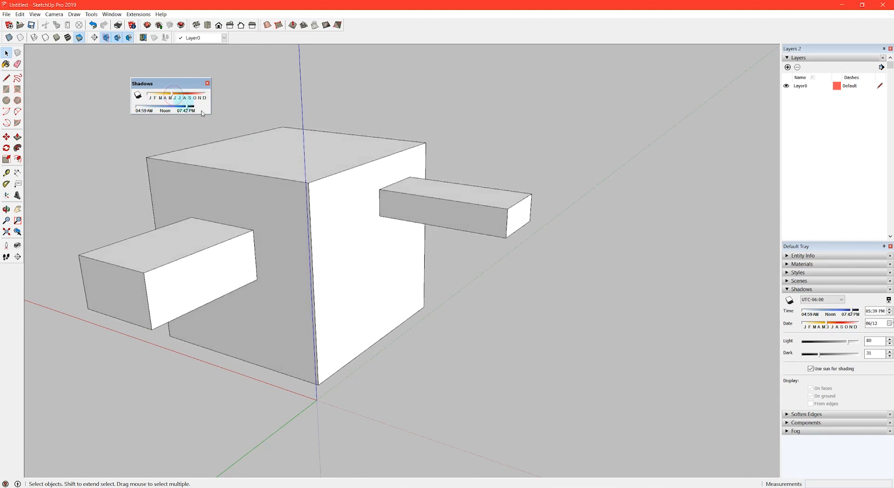
middle_drag(307, 173, 195, 168)
drag(819, 355, 858, 354)
mouse_move(443, 267)
middle_down()
mouse_move(805, 261)
mouse_move(379, 361)
middle_up()
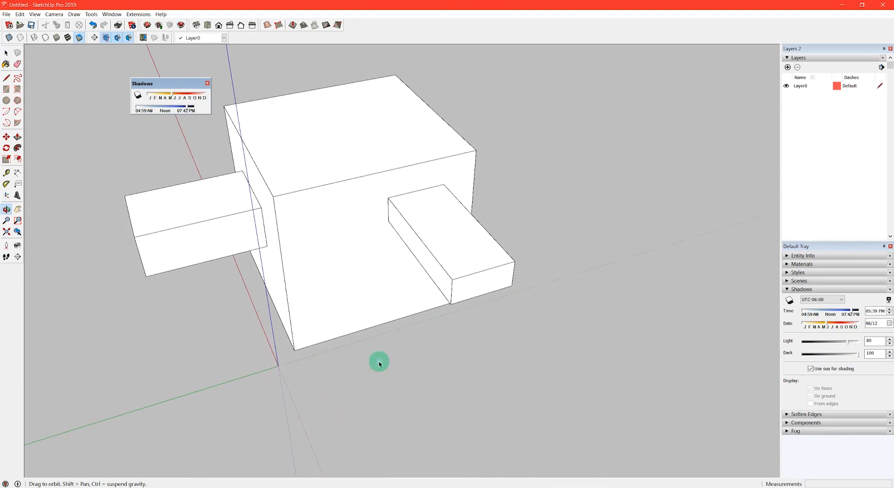
- Set the Dark value to 48 and the Light value to 100 for the sun shading
mouse_move(855, 354)
mouse_down()
mouse_move(820, 355)
mouse_move(831, 355)
mouse_up()
middle_drag(391, 284, 478, 209)
mouse_move(847, 342)
mouse_down()
mouse_move(834, 345)
mouse_move(864, 350)
mouse_move(849, 344)
mouse_up()
middle_drag(401, 275, 843, 257)
drag(850, 341, 861, 342)
middle_drag(466, 284, 419, 319)
- Delete the whole box with its blocks and dock the Shadows toolbar again
scroll(295, 265, down, 8)
drag(466, 347, 251, 205)
key(Delete)
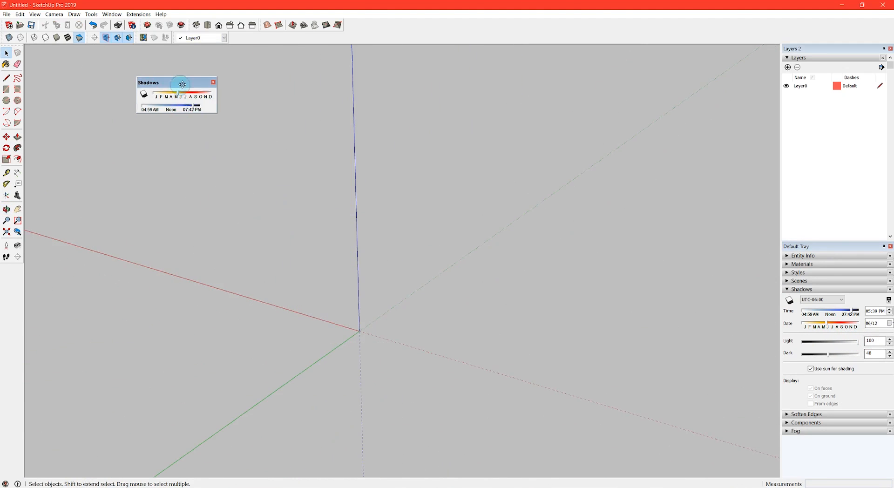
drag(179, 84, 238, 37)
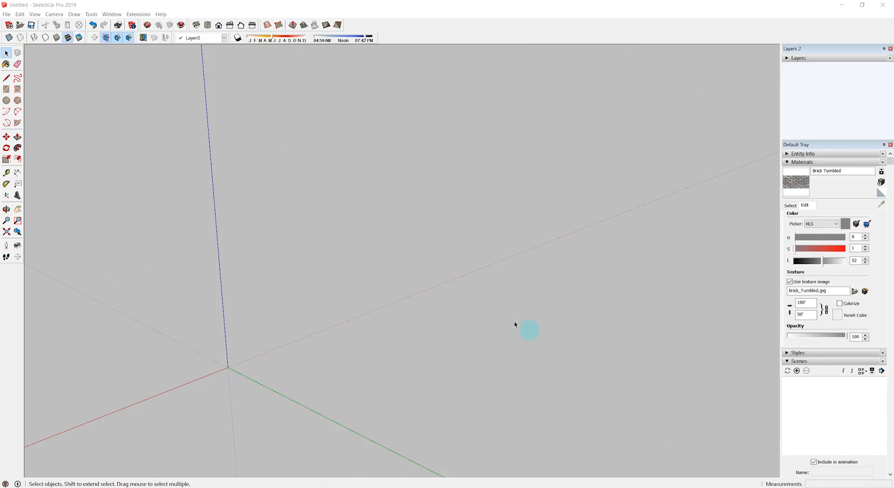
- Draw a rectangle on the ground near the origin and extrude it into a box about 185' high
key(r)
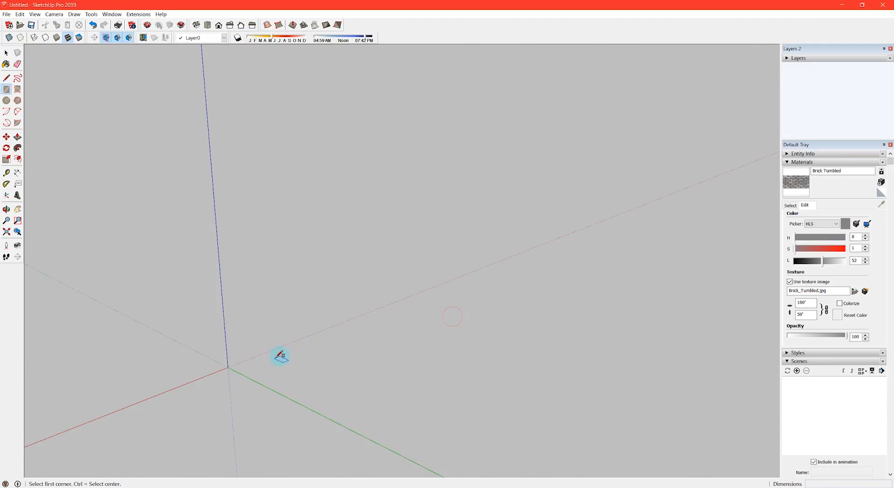
click(279, 368)
click(510, 359)
key(p)
click(415, 379)
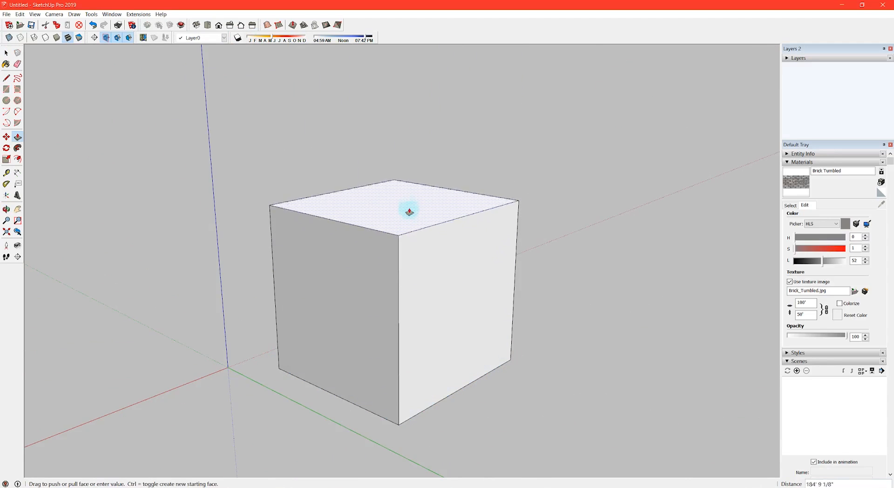
click(408, 208)
- Select all the geometry of the new box and make it a group
key(space)
triple_click(409, 208)
click(609, 259)
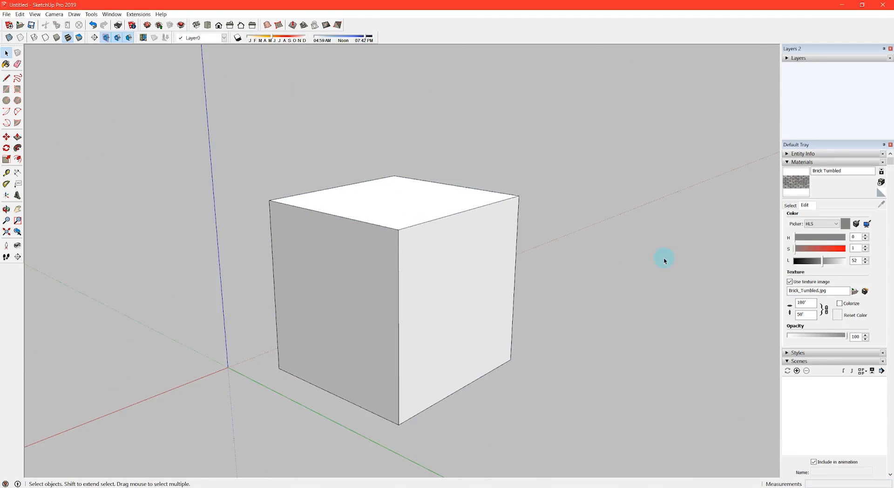
- Paint the whole box with the Brick Tumbled material
key(b)
shift+click(494, 226)
key(space)
middle_drag(436, 285, 453, 278)
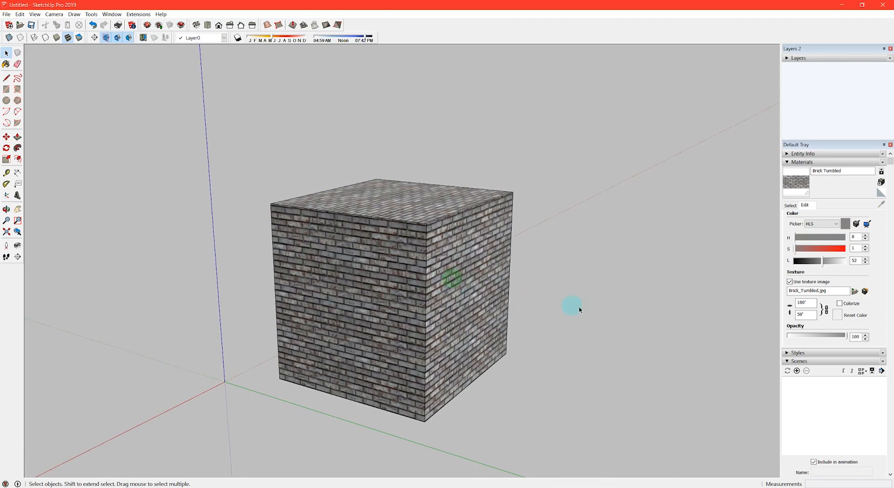
- Collapse the Materials and Scenes settings in the tray
click(783, 163)
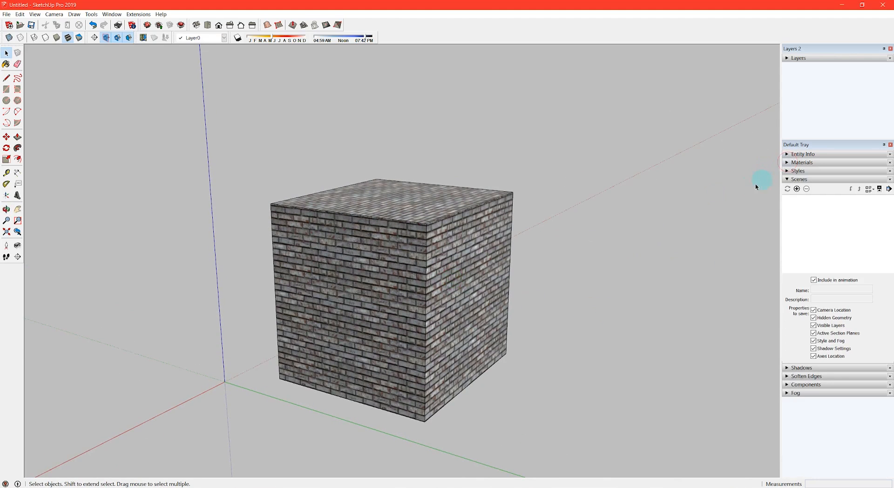
click(794, 180)
middle_drag(471, 261, 572, 252)
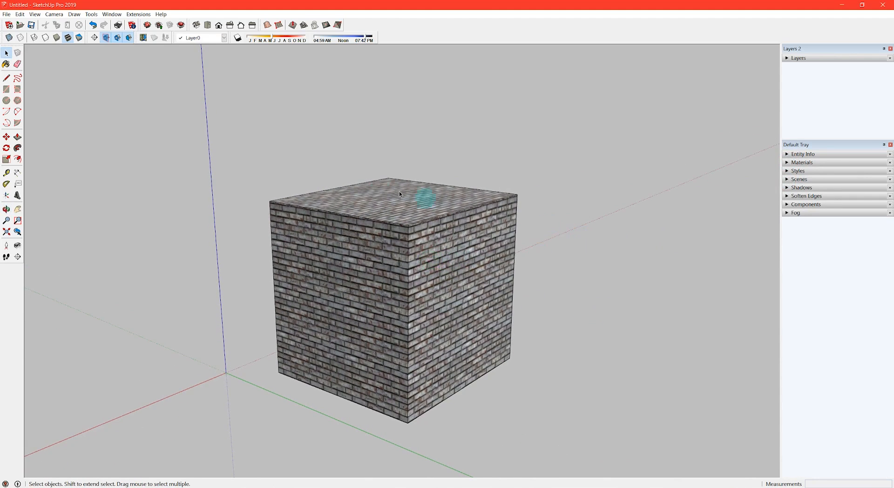
- Exclude the new scene from animation and limit its saved properties to Style and Fog and Shadow Settings
click(787, 180)
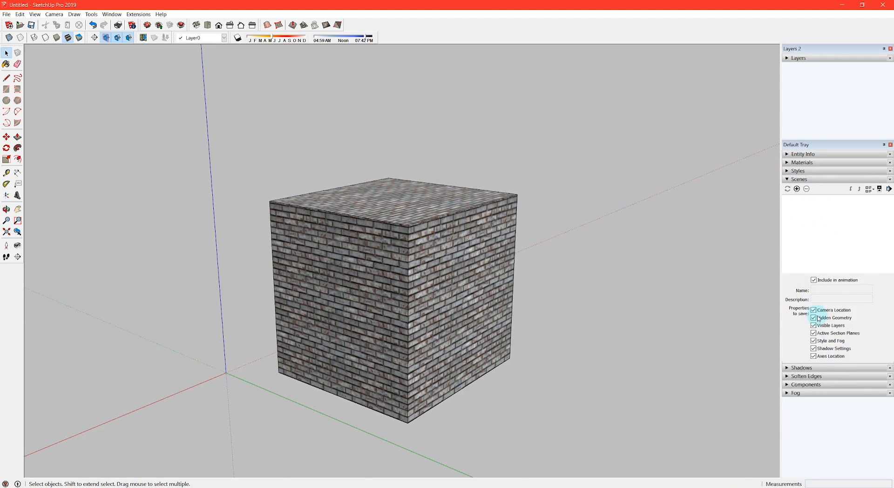
click(814, 281)
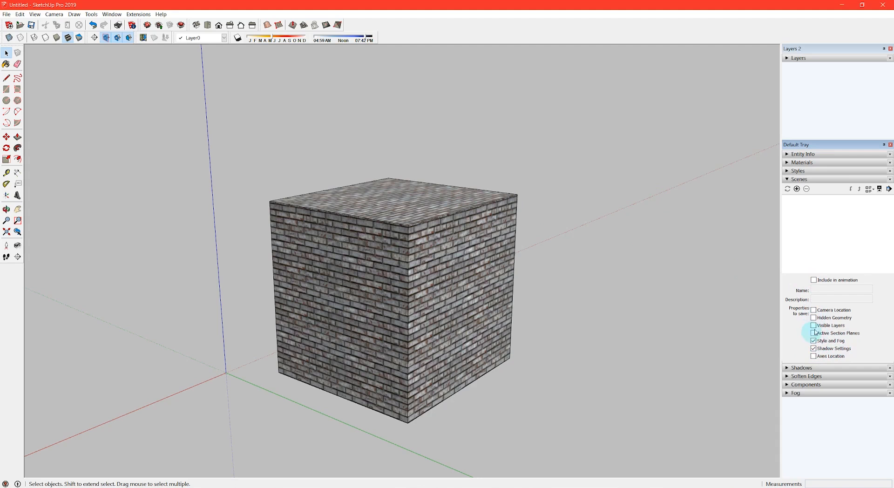
middle_drag(354, 205, 353, 226)
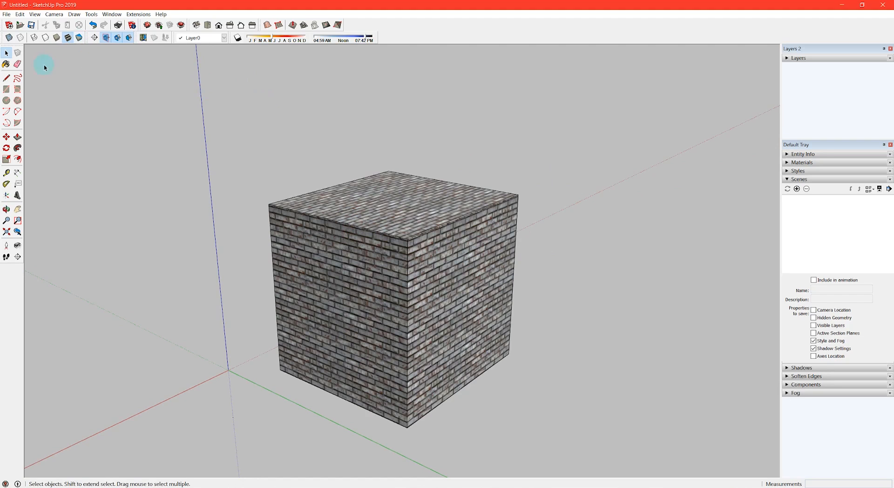
- Display the box in the Shaded face style without textures
click(56, 37)
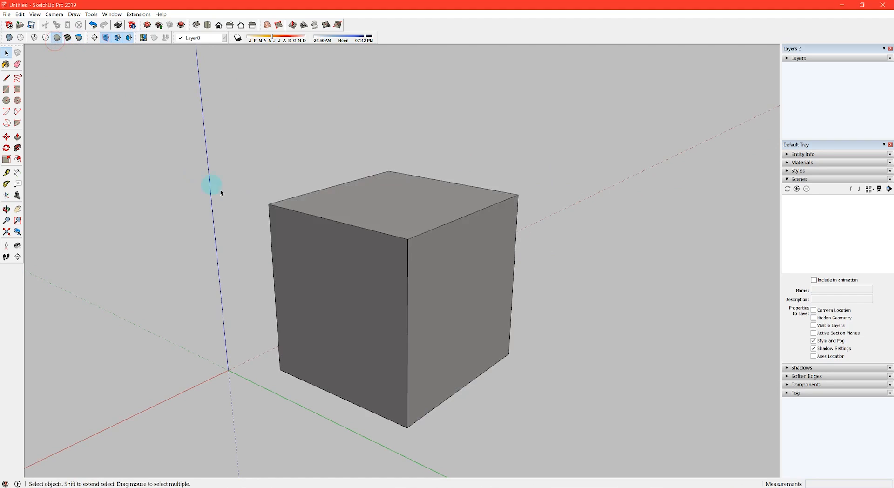
mouse_move(210, 185)
middle_down()
mouse_move(295, 254)
mouse_move(357, 230)
mouse_move(321, 171)
middle_up()
click(384, 246)
click(221, 233)
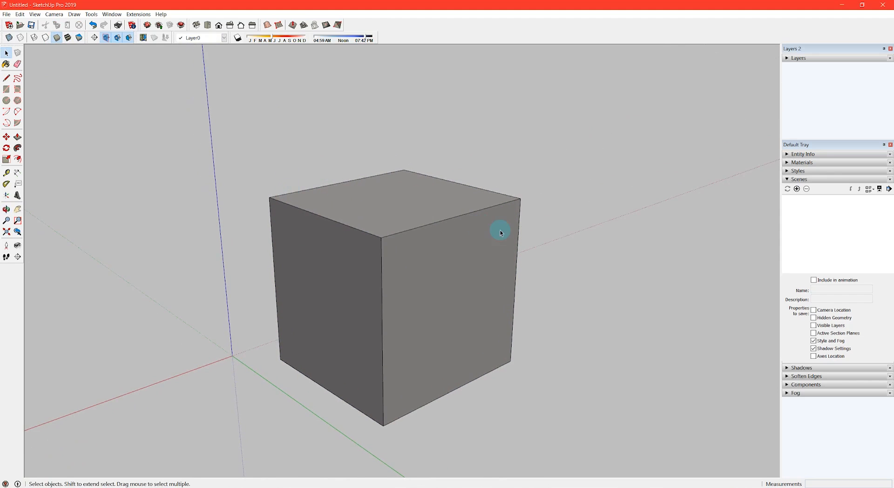
- Add a scene, saving the style changes as a new style, and name it WORKING
click(796, 189)
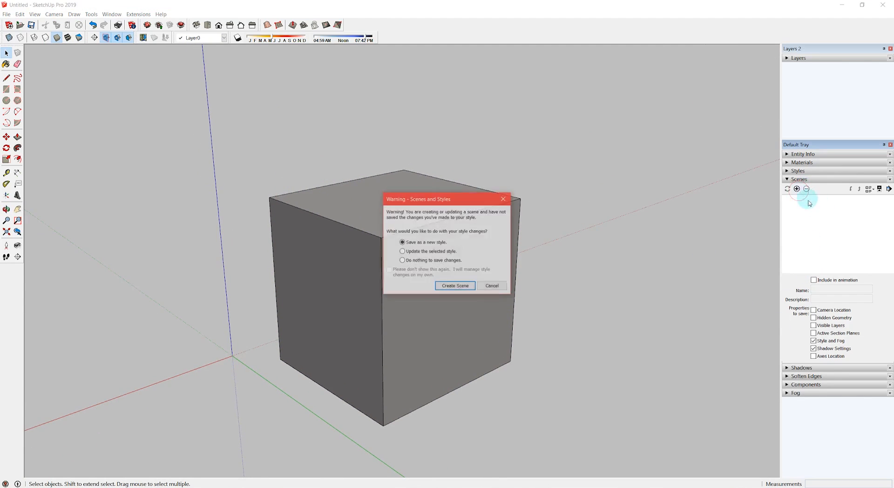
click(452, 286)
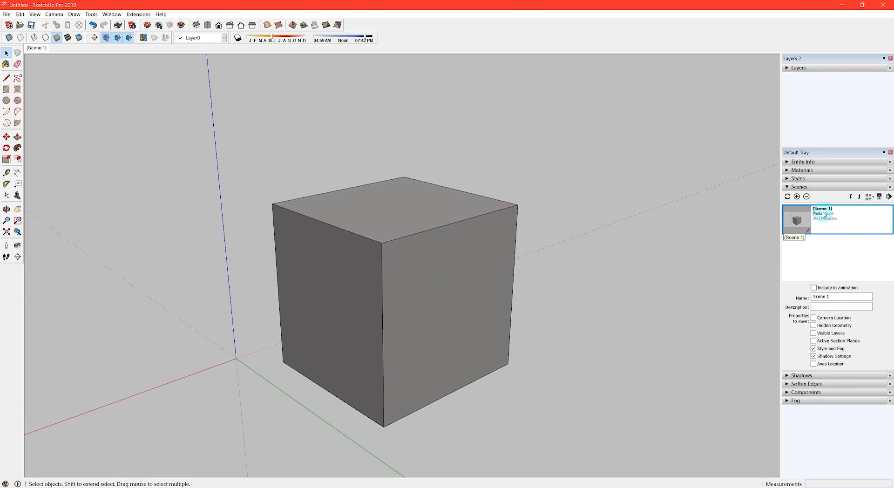
click(831, 296)
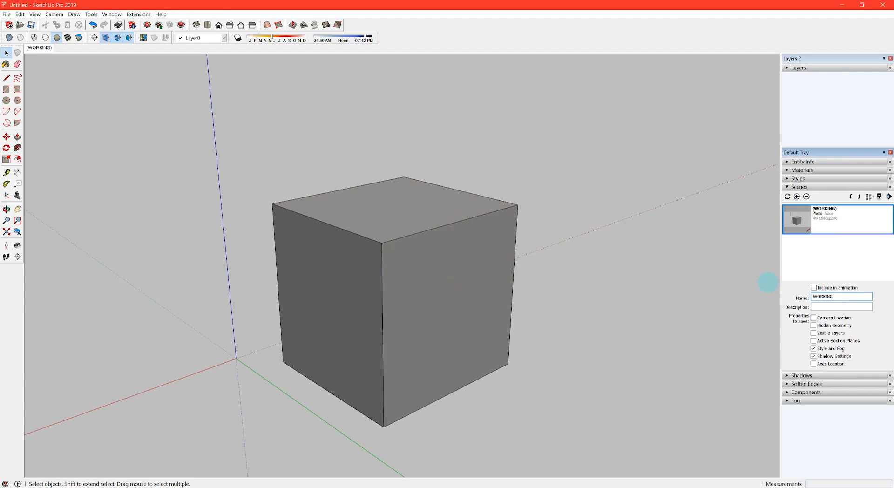
click(808, 249)
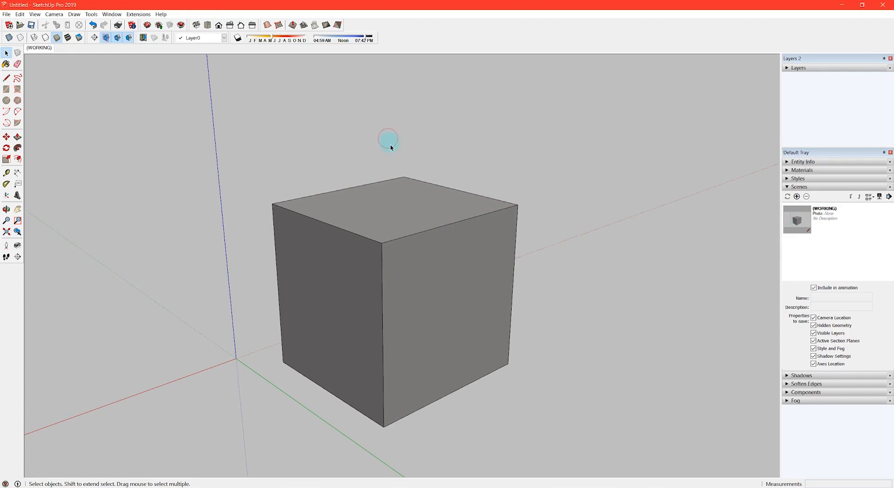
middle_drag(403, 217, 400, 195)
click(410, 214)
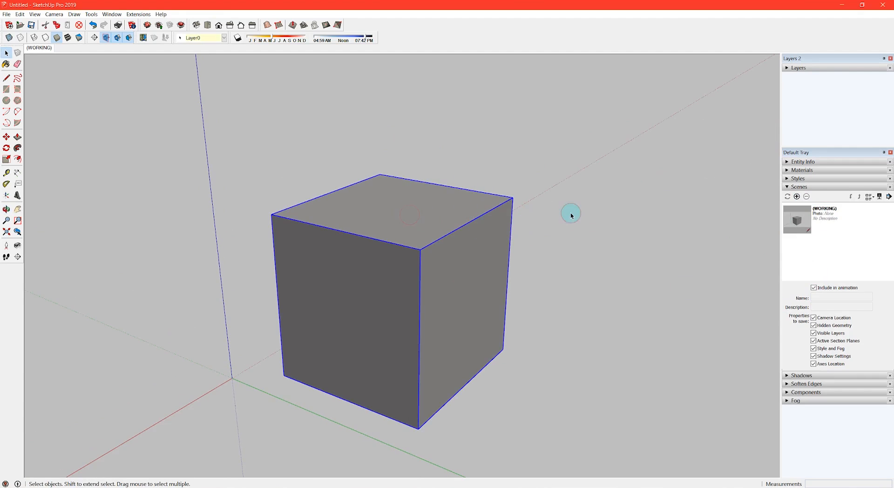
click(571, 215)
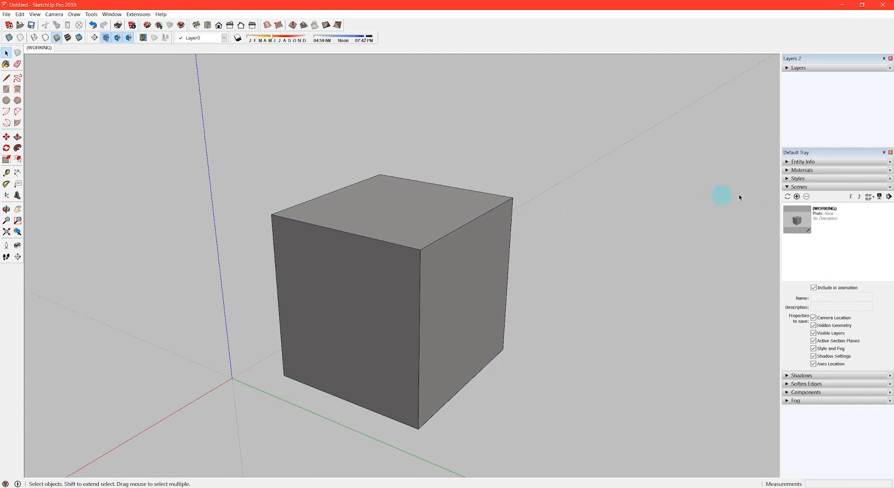
- Apply the HiddenLine style from the Default Styles collection to the model
click(792, 179)
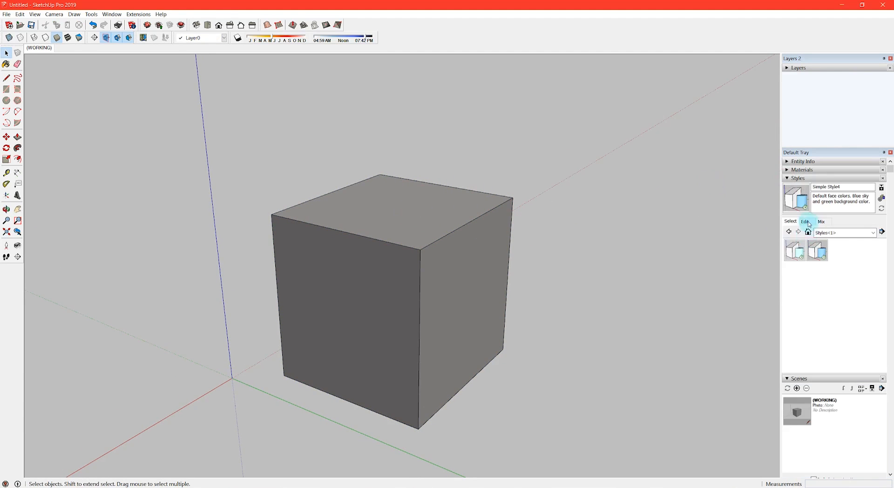
click(824, 233)
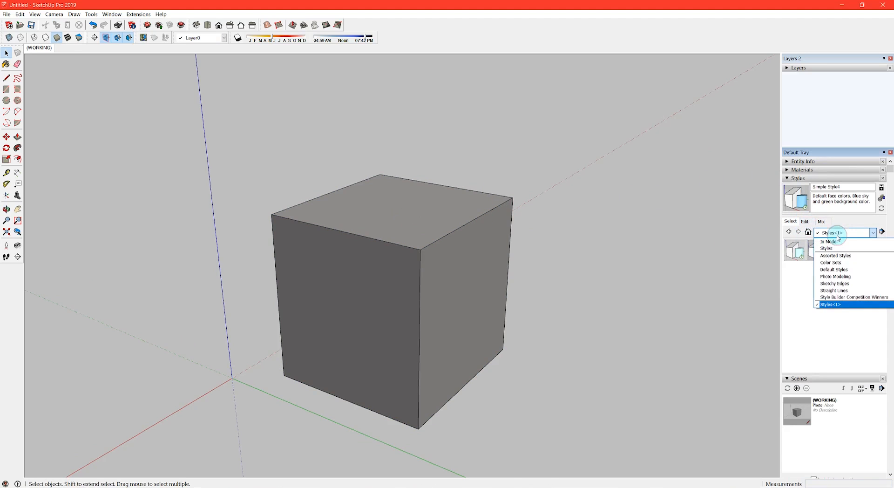
click(833, 273)
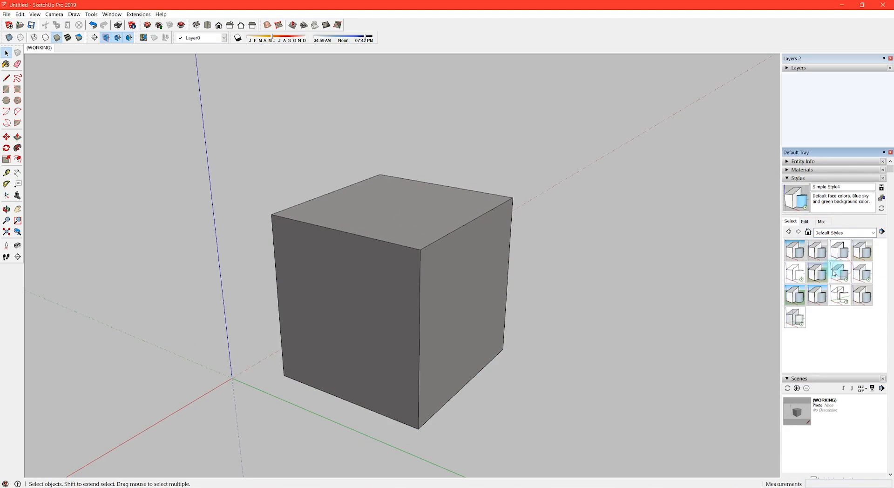
click(794, 273)
middle_drag(630, 245, 493, 216)
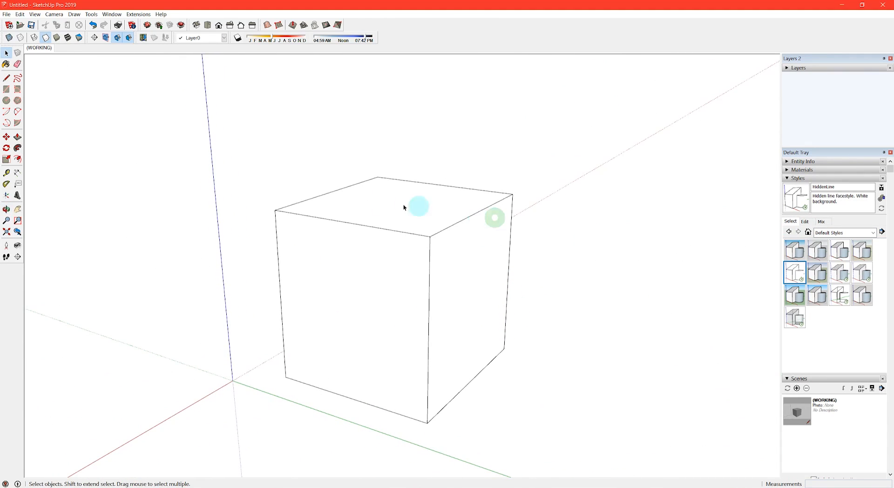
scroll(816, 379, down, 3)
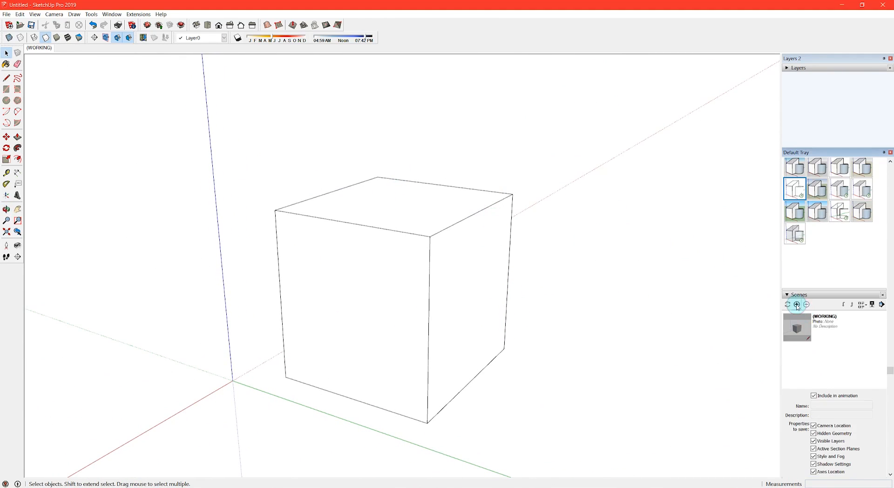
- Add a scene for the hidden-line display and name it HIDDEN LINE
click(797, 305)
click(822, 404)
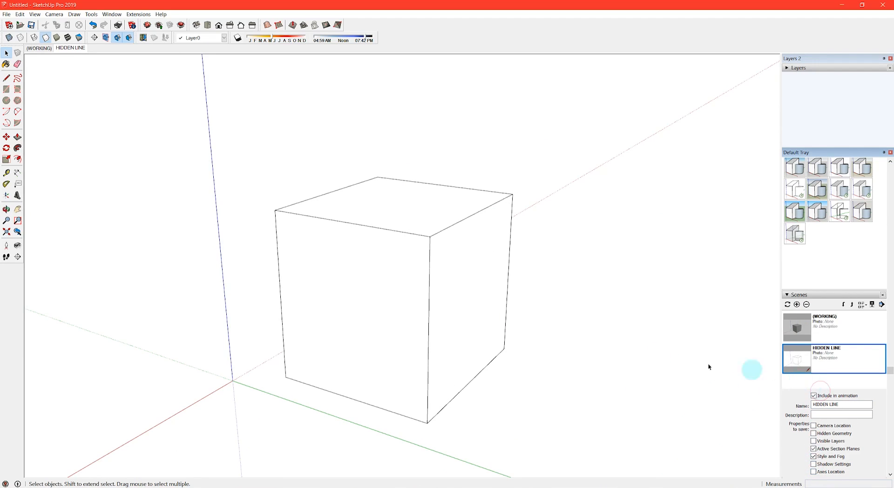
click(831, 322)
click(838, 361)
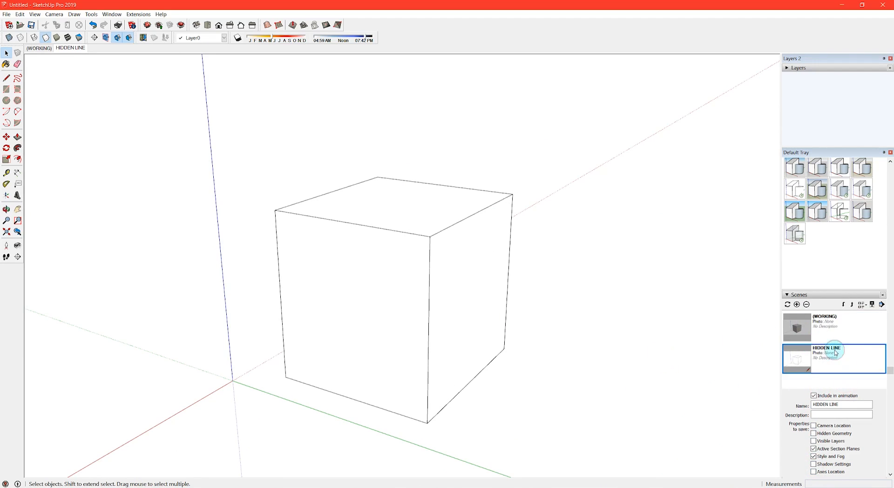
- Limit the HIDDEN LINE scene's saved properties to Style and Fog and Shadow Settings
click(824, 326)
click(825, 355)
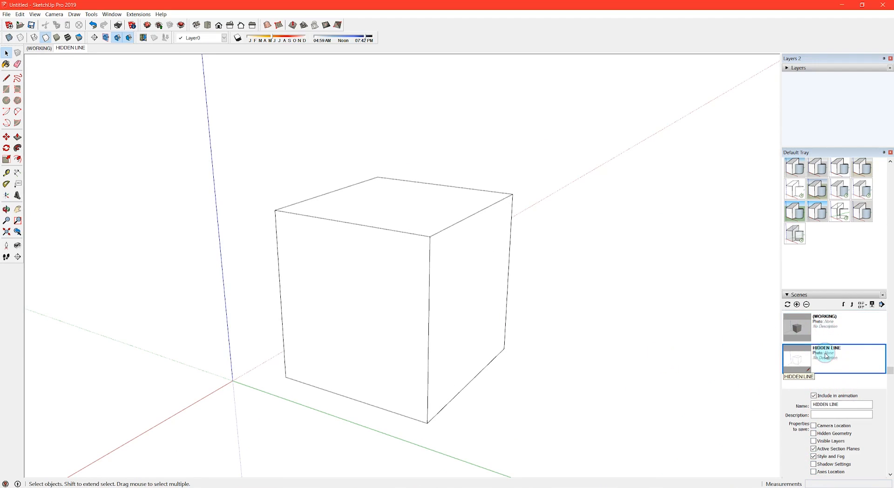
click(813, 448)
click(813, 463)
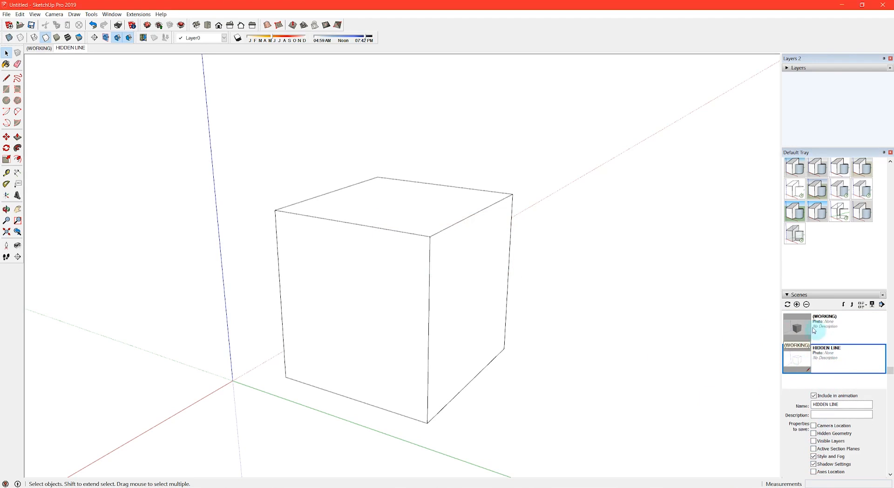
click(493, 312)
click(552, 299)
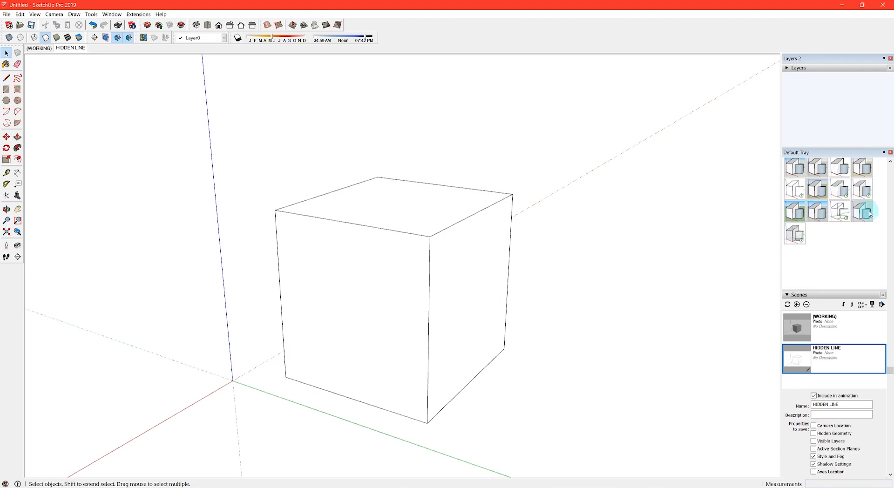
- Apply a default style that shows the box's brick texture with a sky and ground background
click(816, 212)
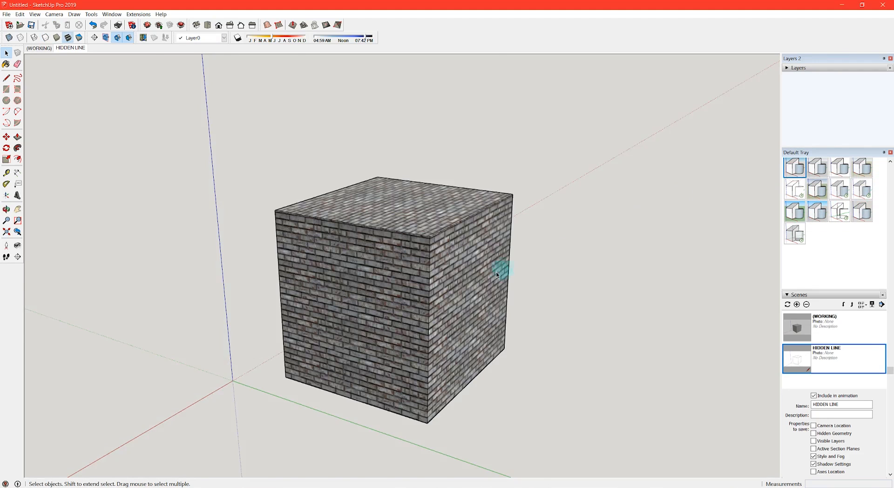
middle_drag(502, 265, 491, 244)
middle_drag(413, 219, 409, 269)
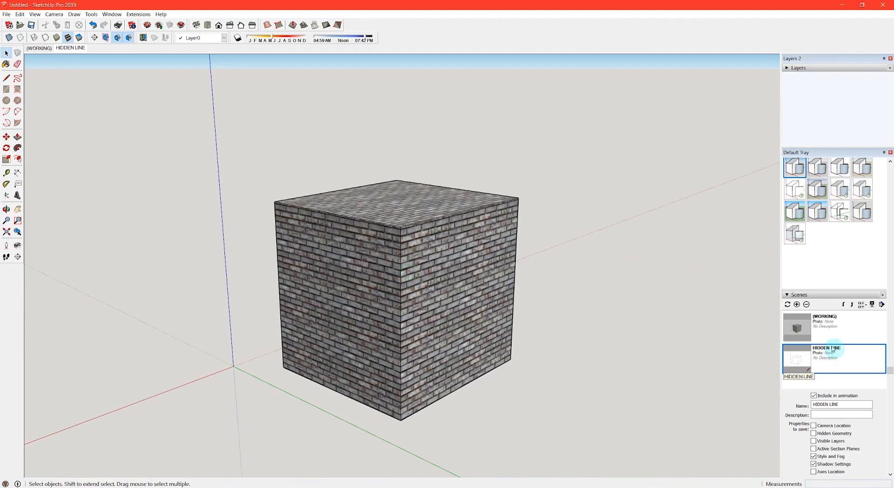
- Add a scene for the textured style and name it RENDERED
click(796, 303)
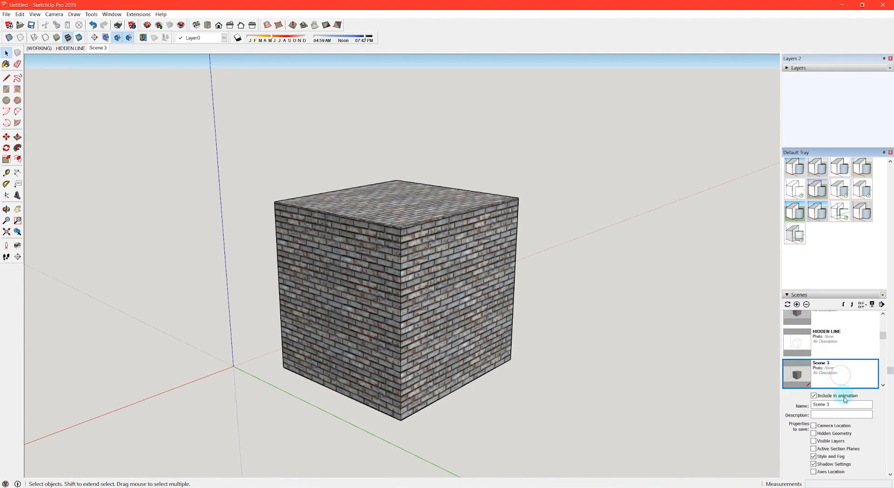
drag(843, 404, 772, 395)
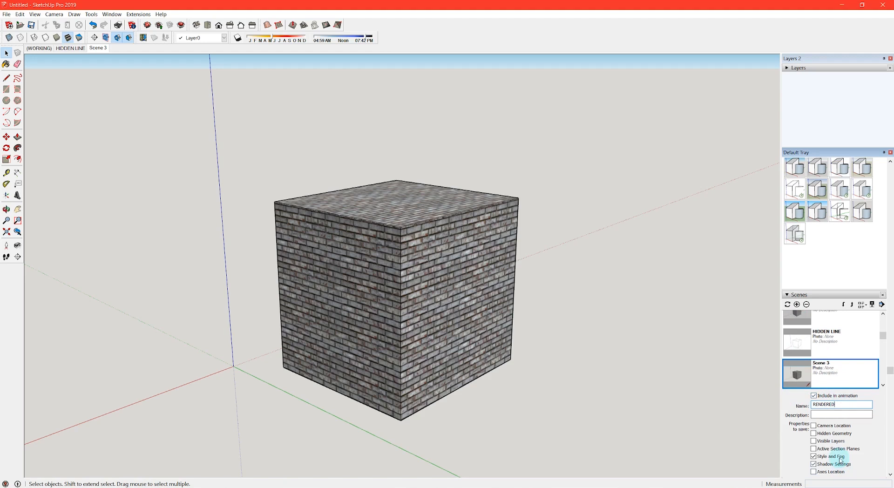
double_click(814, 344)
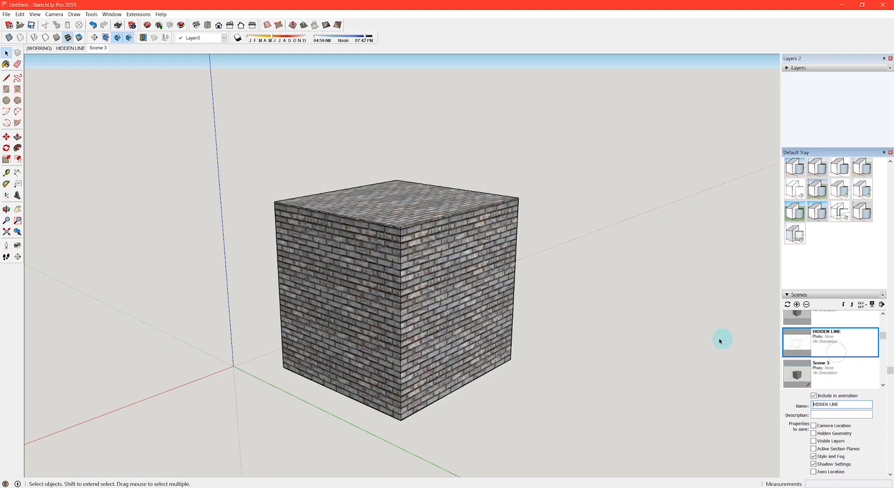
double_click(844, 372)
click(843, 405)
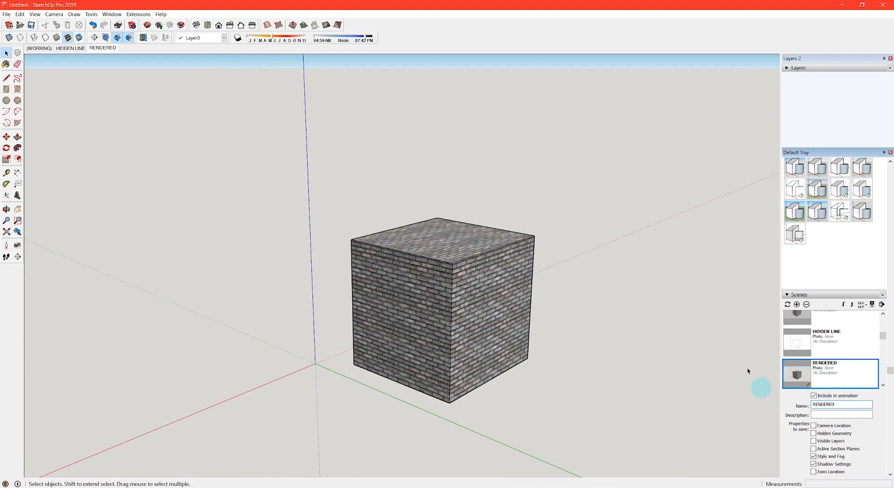
- Switch repeatedly between the WORKING, HIDDEN LINE and RENDERED scenes to compare their styles from different viewpoints
middle_drag(444, 303, 226, 156)
click(72, 48)
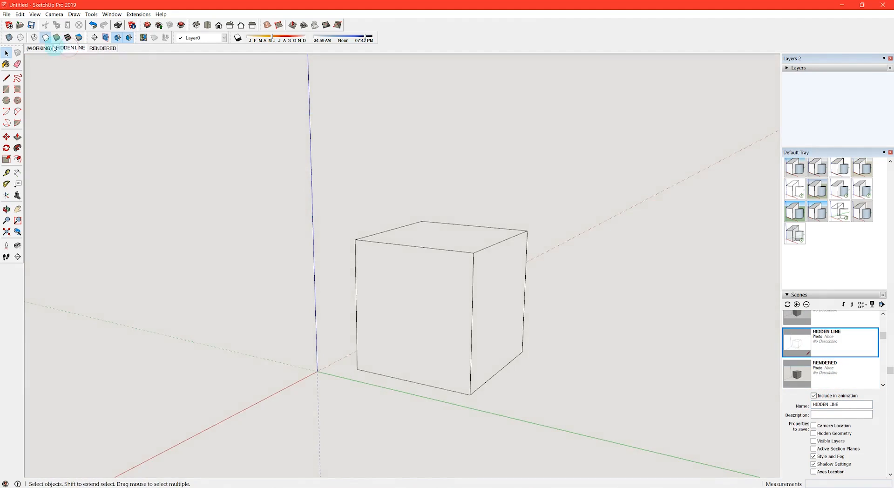
click(39, 49)
click(103, 48)
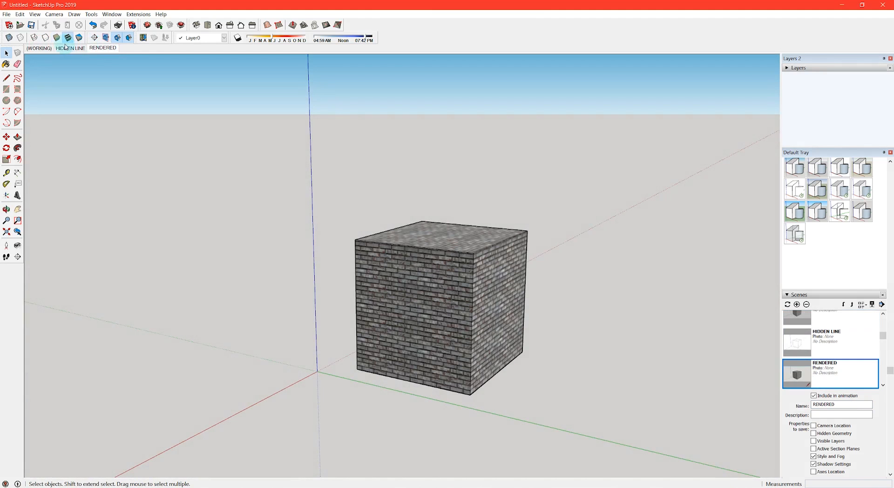
click(39, 49)
click(71, 49)
click(104, 48)
mouse_move(347, 217)
middle_down()
mouse_move(353, 224)
mouse_move(293, 222)
middle_up()
click(71, 49)
middle_drag(298, 167, 243, 160)
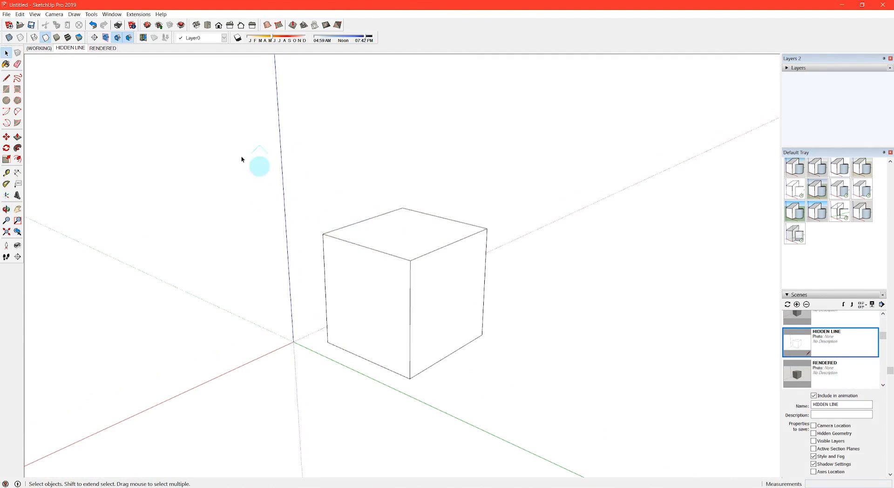
click(39, 48)
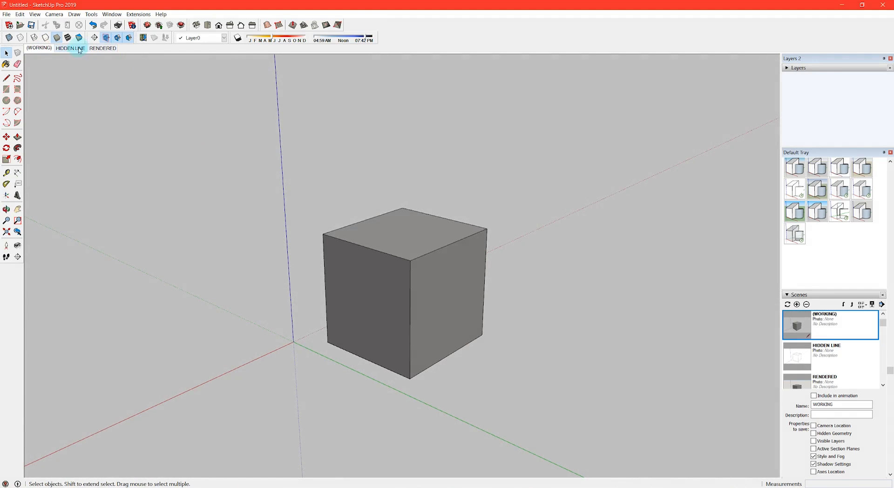
click(79, 49)
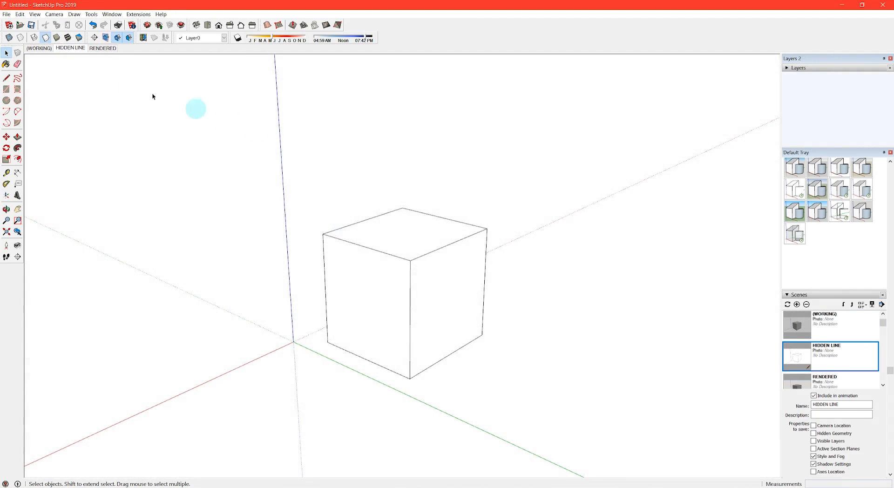
click(102, 48)
mouse_move(265, 203)
middle_down()
mouse_move(584, 247)
mouse_move(485, 225)
mouse_move(262, 215)
middle_up()
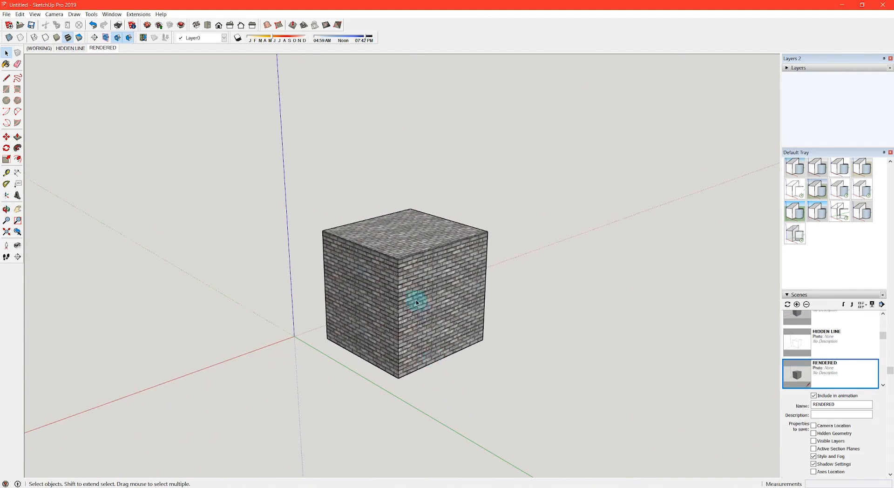
- Delete the brick-textured box from the model
scroll(417, 303, down, 1)
key(Delete)
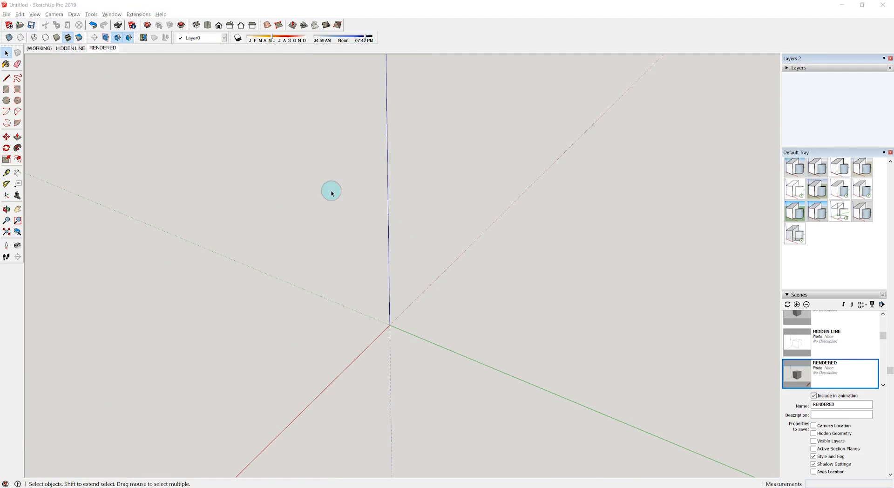
click(332, 191)
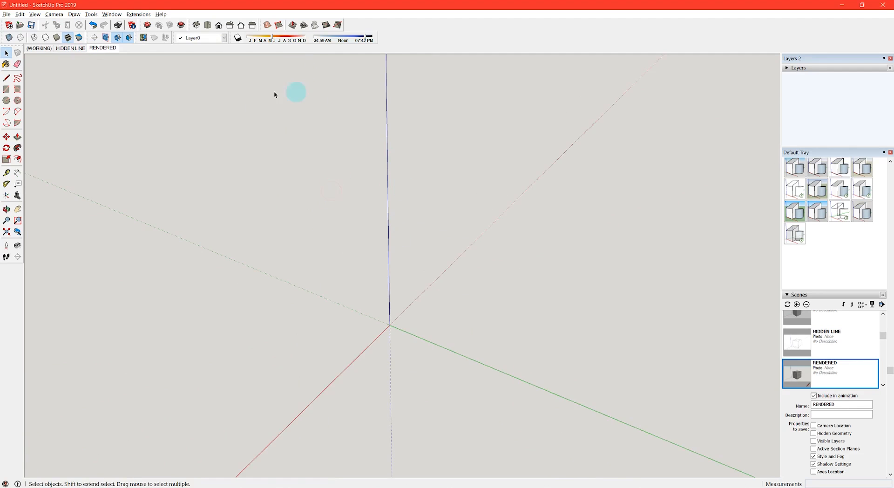
- Open the Shortcuts preferences and browse the list of functions that can receive a shortcut
click(112, 14)
click(145, 79)
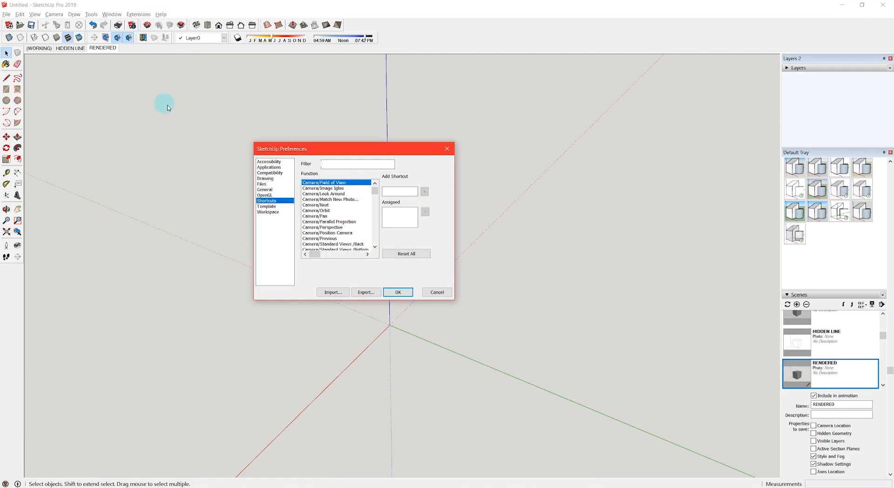
click(273, 206)
click(270, 201)
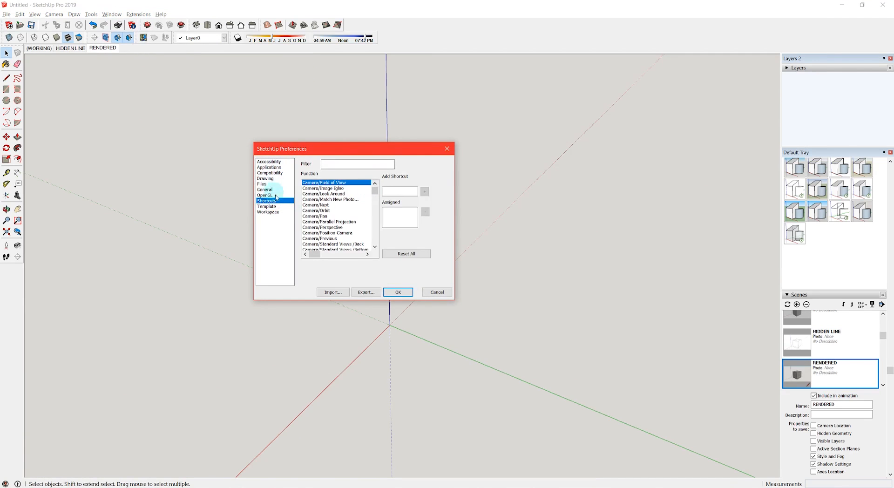
click(373, 176)
scroll(356, 230, down, 8)
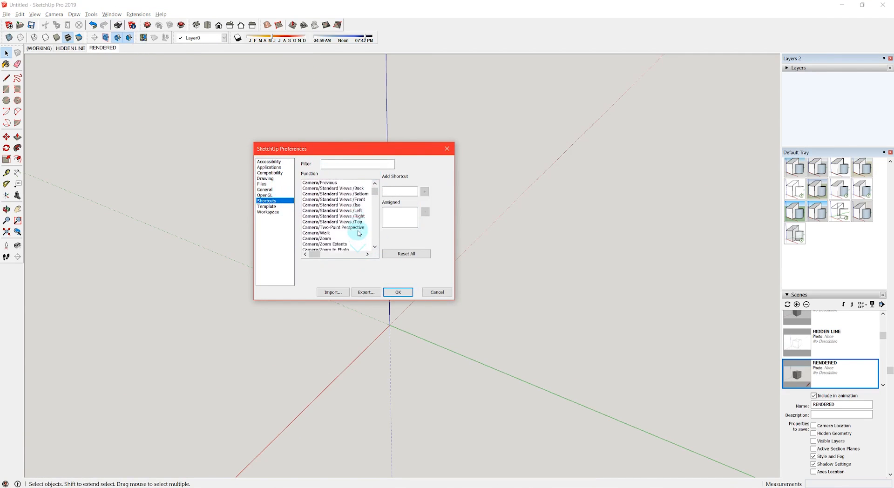
scroll(357, 229, down, 4)
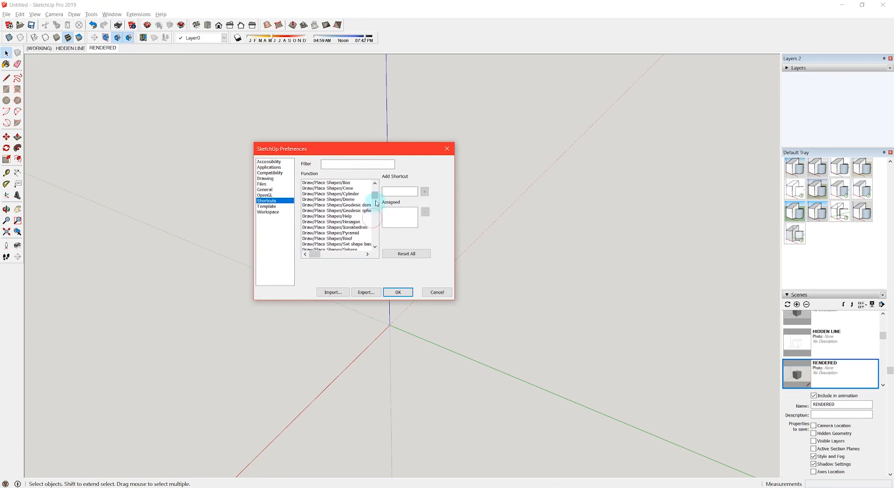
drag(375, 200, 385, 171)
- Filter the shortcut functions by RECTANGLE, check the shortcut assigned to Draw/Shapes/Rectangle, and close the preferences
click(269, 202)
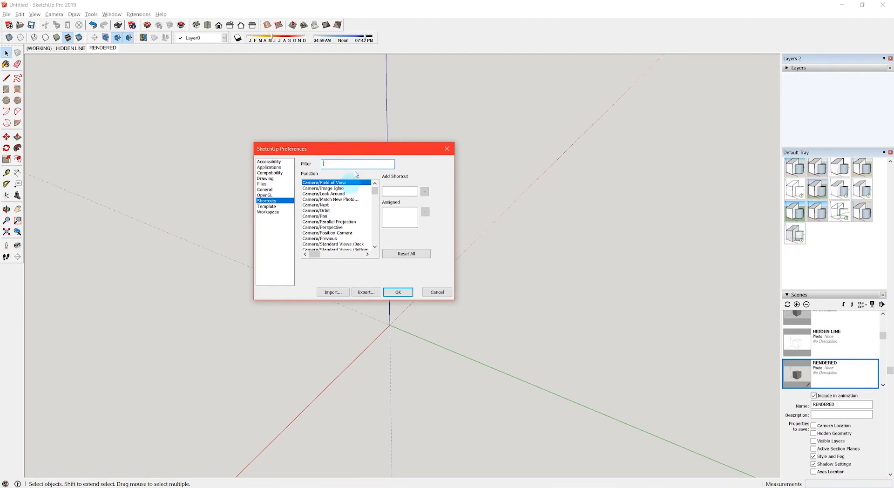
text(RECTANGLE)
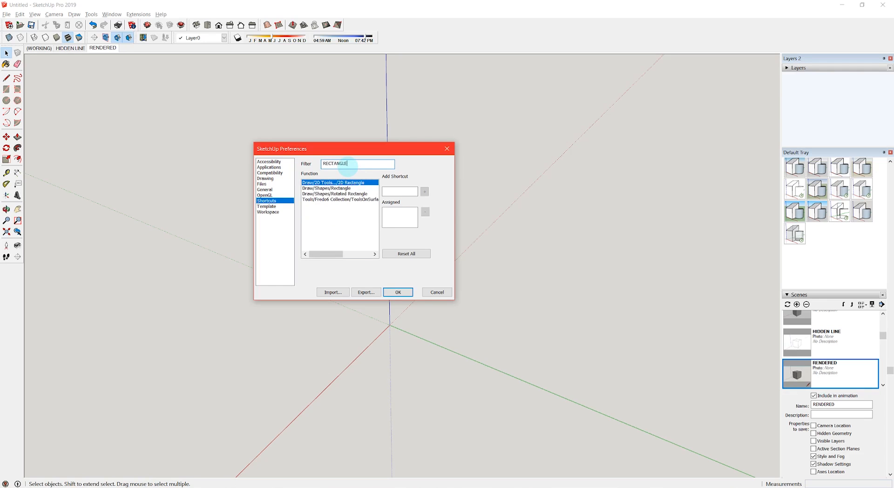
click(340, 188)
click(404, 214)
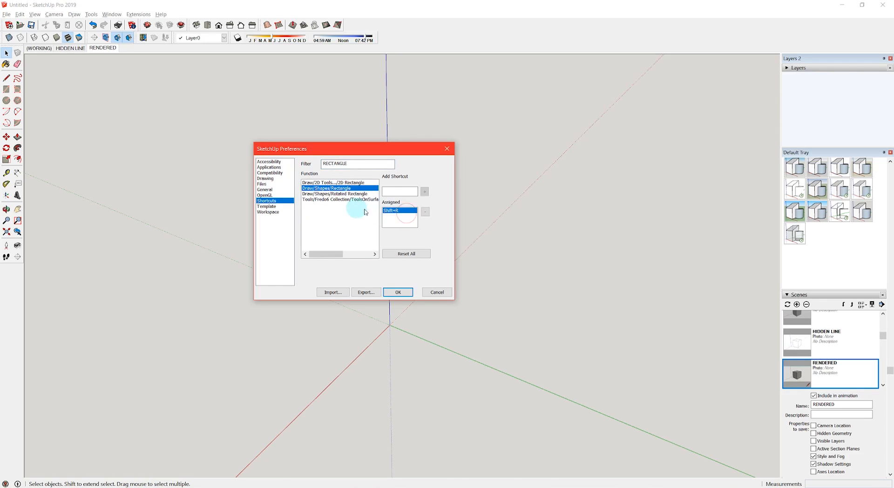
click(404, 296)
- Draw a rectangle about 317' by 332' on the ground near the origin, beside the green axis
shift+middle_drag(414, 307, 382, 291)
scroll(382, 291, up, 2)
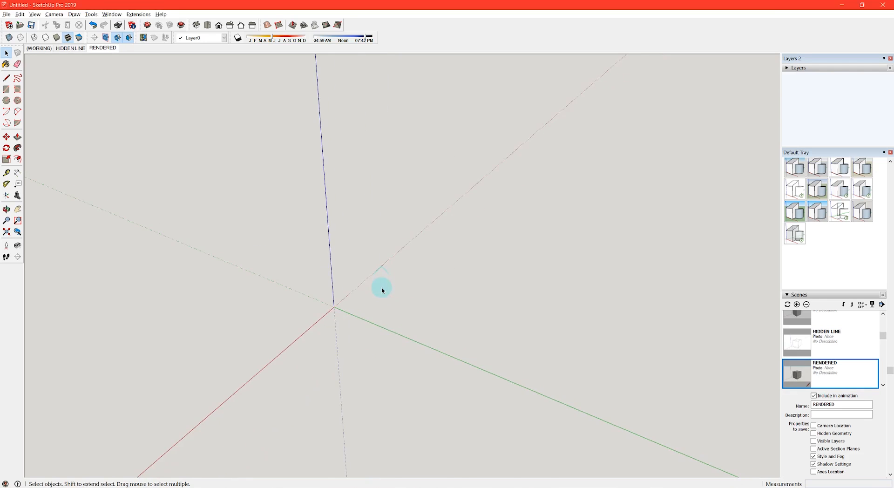
key(shift+r)
click(354, 300)
click(518, 281)
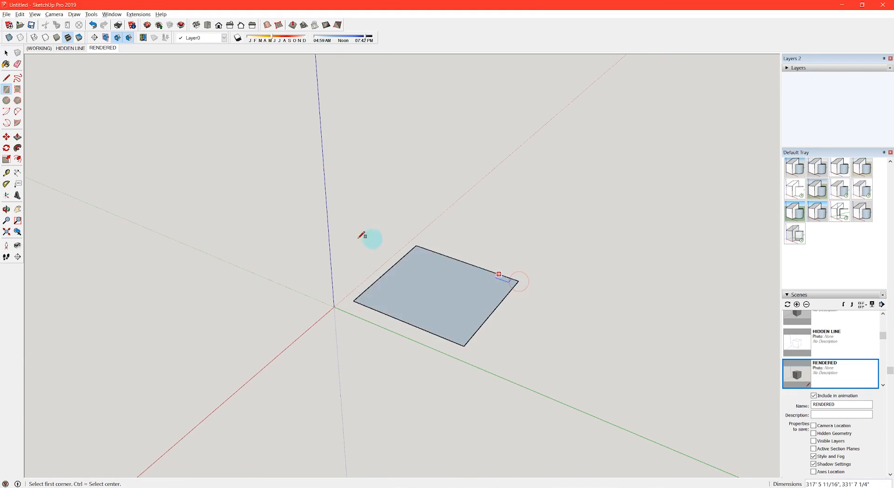
- Draw three more separate ground rectangles around the first, making the one across the red axis behind it about 352' square
click(254, 253)
click(364, 228)
click(391, 215)
click(536, 200)
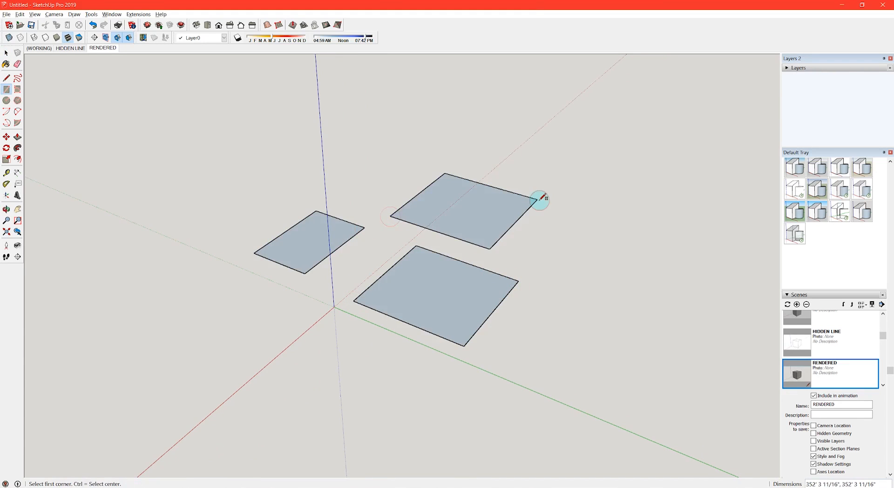
click(568, 253)
click(690, 235)
key(space)
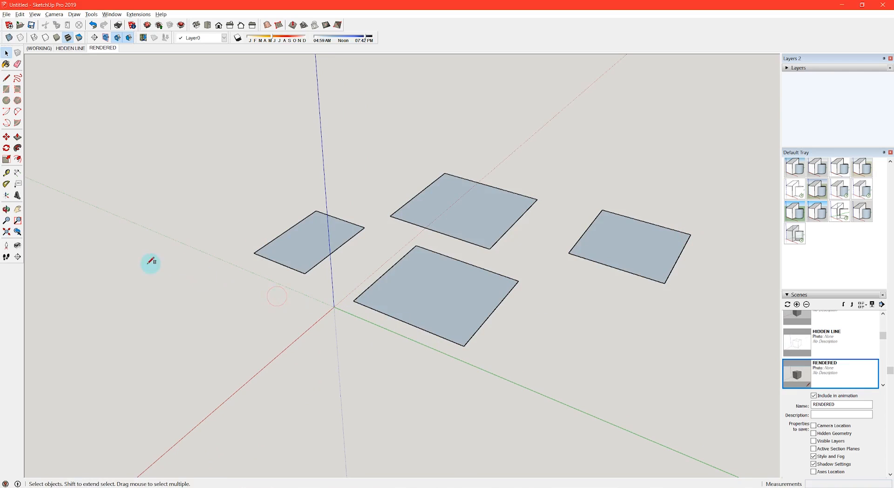
- Draw a fifth rectangle on the ground, on the opposite side of the origin from the green axis
key(r)
click(140, 254)
click(105, 339)
key(space)
click(255, 319)
scroll(317, 343, down, 2)
scroll(305, 314, up, 2)
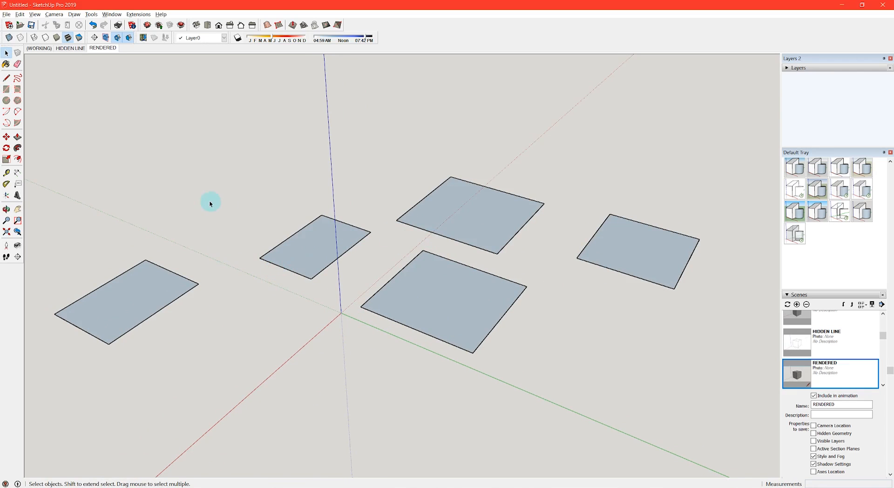
- Push/Pull the rectangle farthest along the green axis and the one across the red axis into boxes, the latter about 260' tall
key(p)
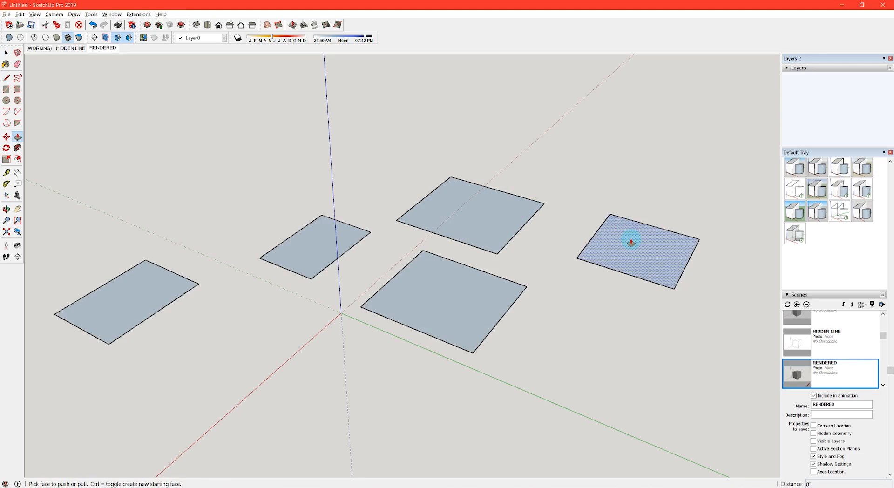
click(630, 242)
click(640, 171)
click(459, 212)
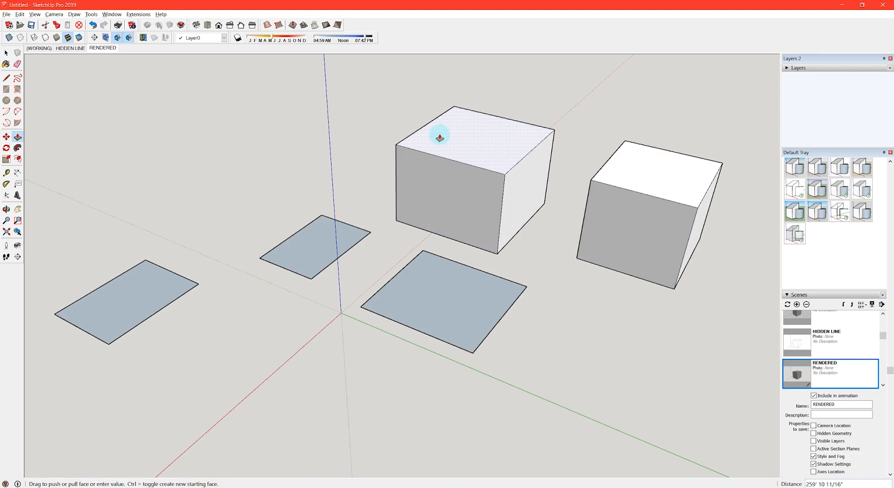
click(439, 138)
- Push/Pull the three remaining flat rectangles upward into boxes
click(339, 229)
click(329, 154)
click(413, 255)
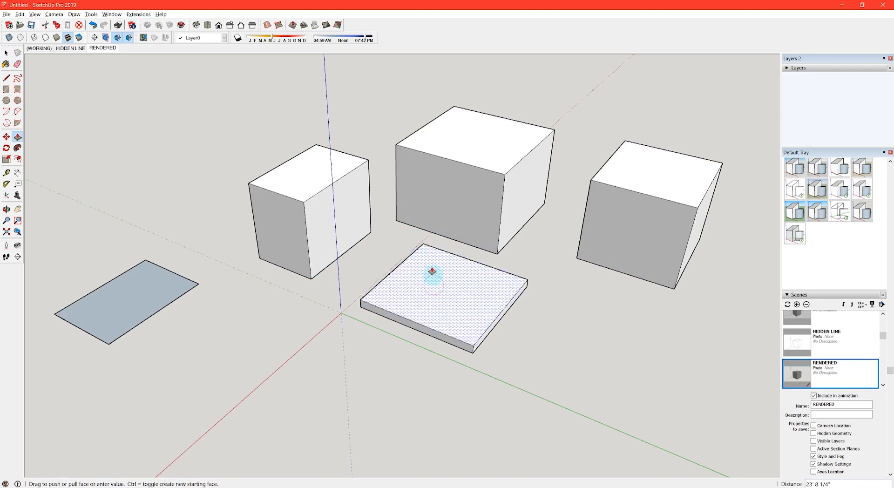
click(431, 237)
scroll(342, 188, down, 2)
click(209, 259)
click(209, 211)
- Draw a rectangle on the ground beside the green axis, in front of the existing boxes, and Push/Pull it about 233' up
key(r)
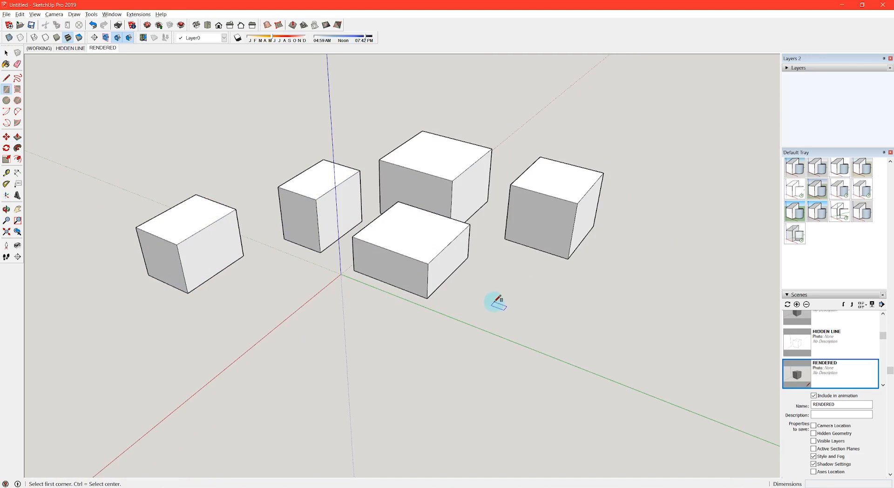
click(488, 305)
click(579, 291)
key(p)
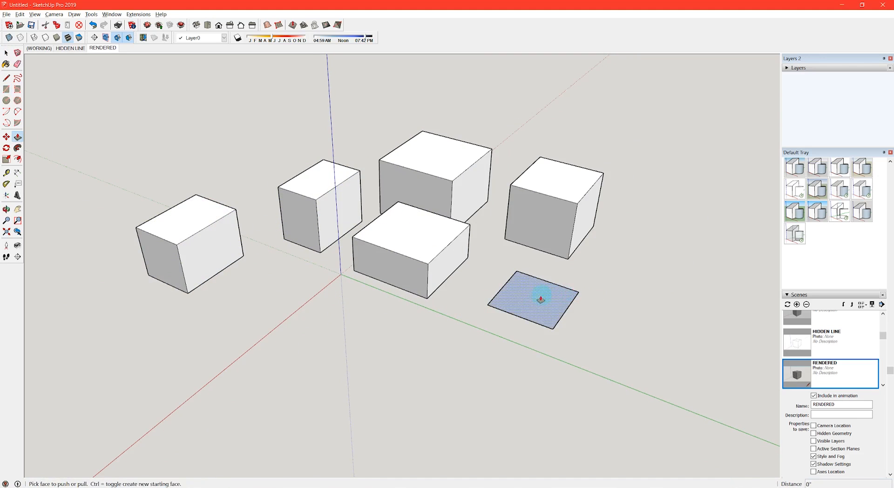
click(540, 300)
click(535, 251)
scroll(415, 300, down, 2)
scroll(480, 305, up, 1)
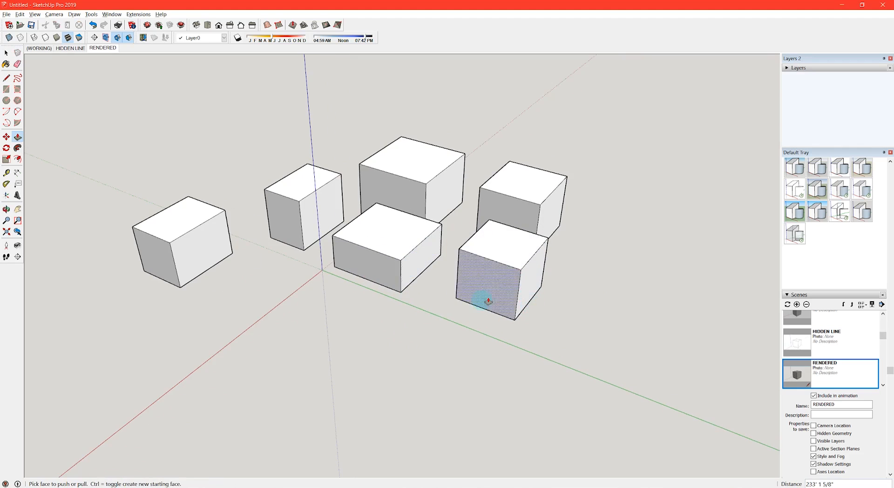
- Draw a rectangle across the red axis in front of the origin and Push/Pull it into a box about 342' tall
key(r)
click(297, 279)
click(288, 360)
key(p)
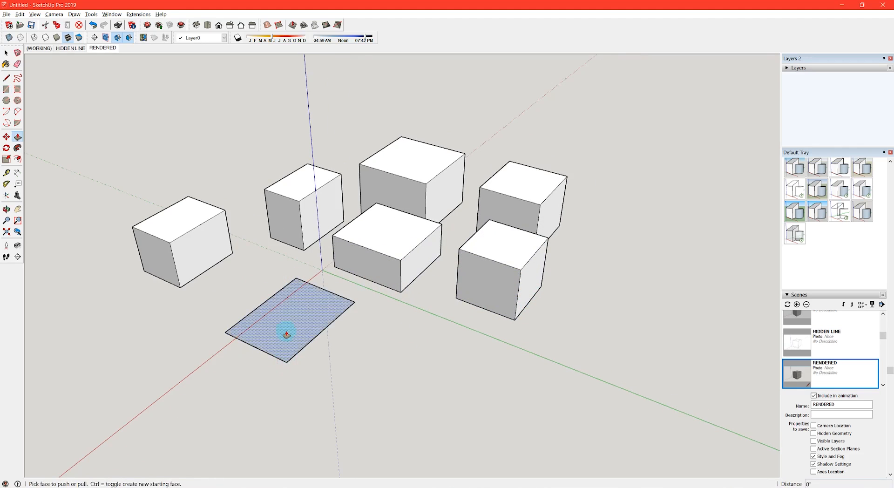
click(285, 333)
click(289, 261)
scroll(284, 268, up, 1)
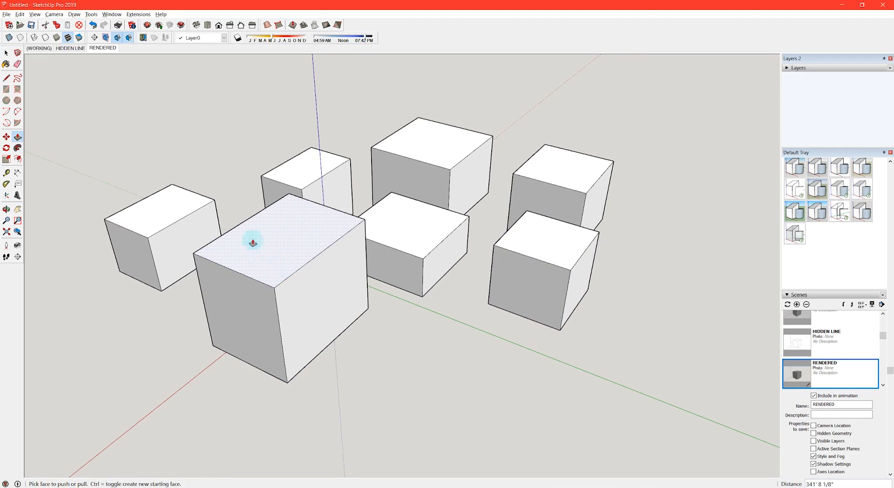
- Look up the keyboard shortcut assigned to Edit/Make Group in the preferences, filtering the functions by GROUP
key(space)
click(111, 14)
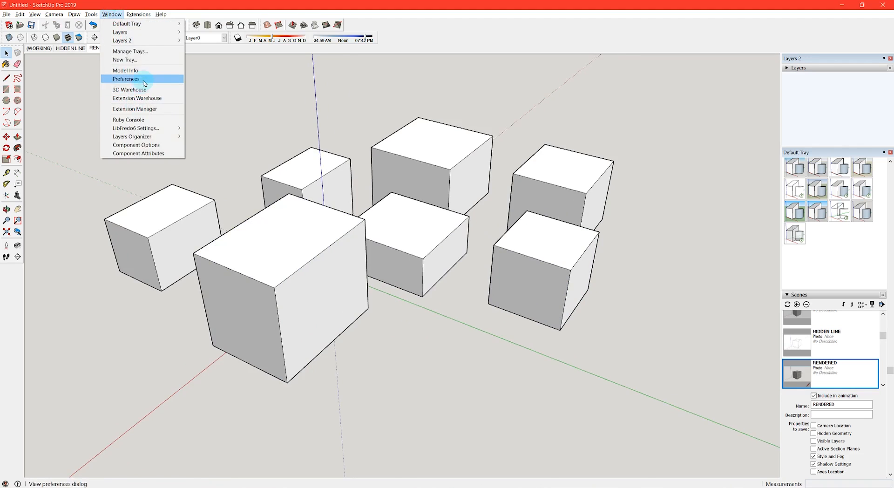
click(126, 78)
click(339, 164)
text(OUP)
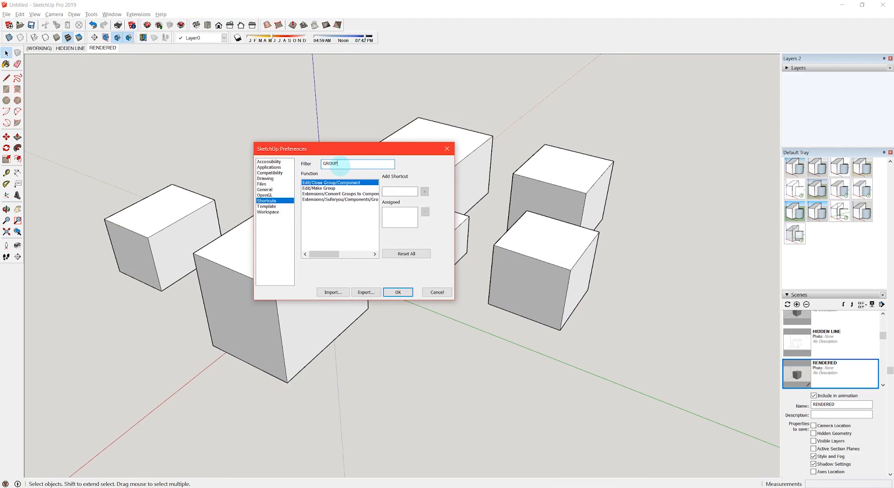
drag(350, 164, 293, 161)
click(320, 188)
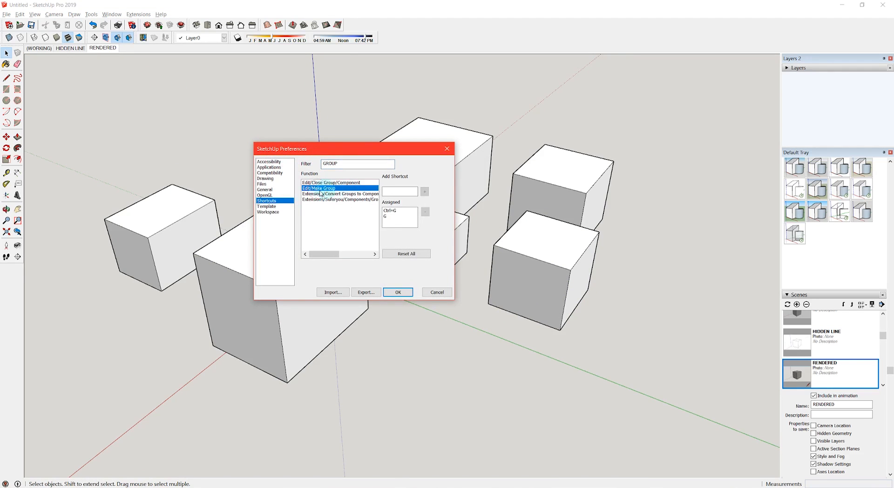
click(395, 217)
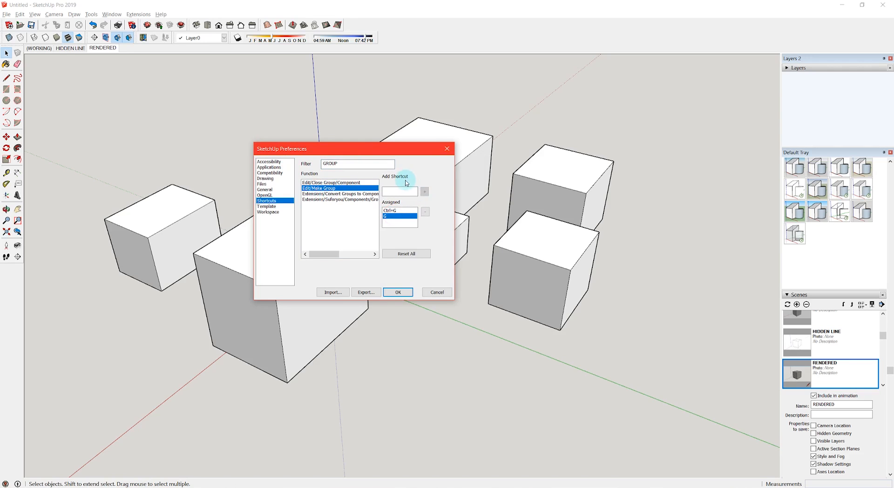
click(449, 150)
- Make each of the seven boxes its own separate group
scroll(369, 231, down, 3)
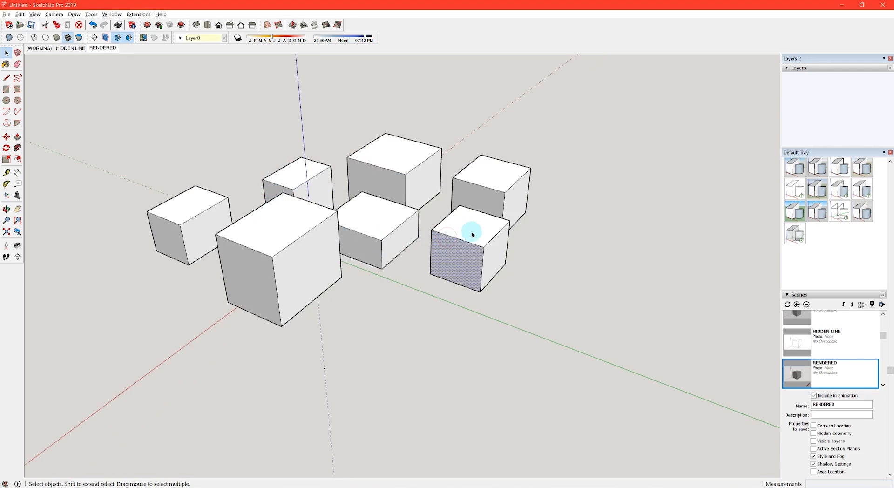
scroll(470, 233, up, 2)
triple_click(472, 234)
triple_click(471, 229)
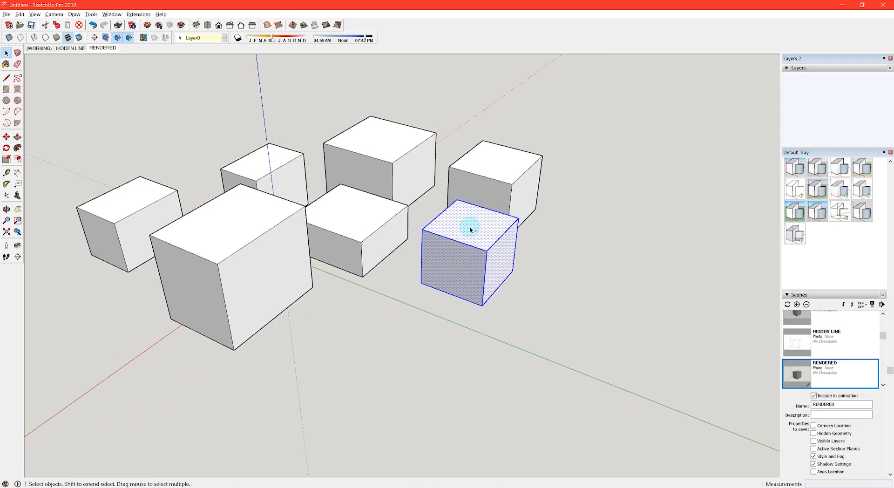
scroll(470, 229, down, 3)
middle_drag(456, 245, 502, 253)
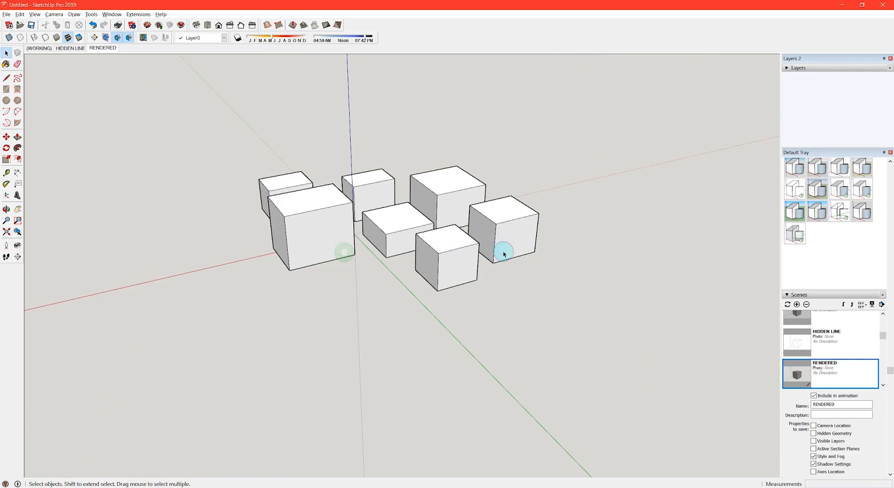
- Select several of the boxes one at a time to check that each is a separate group
click(384, 226)
click(454, 199)
middle_drag(355, 293, 364, 219)
click(334, 274)
click(365, 219)
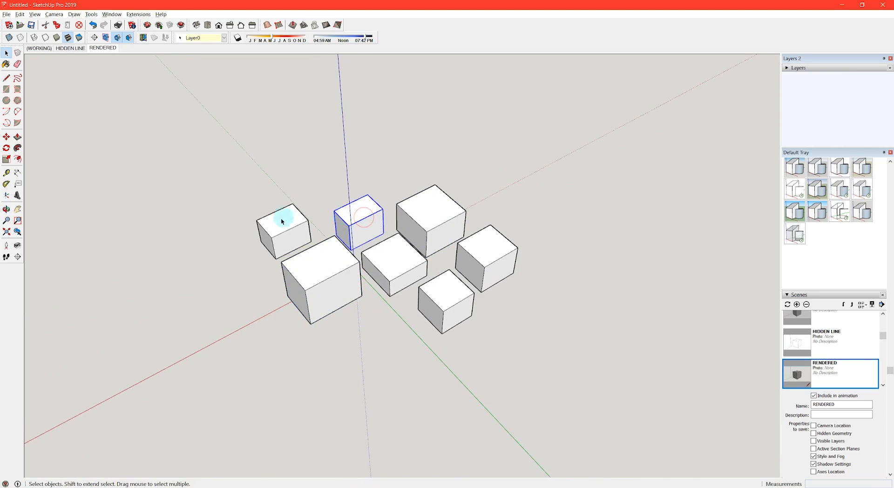
click(278, 221)
- Select all seven boxes and combine them into one outer group
middle_drag(294, 264, 533, 195)
drag(553, 317, 232, 184)
middle_drag(399, 235, 247, 251)
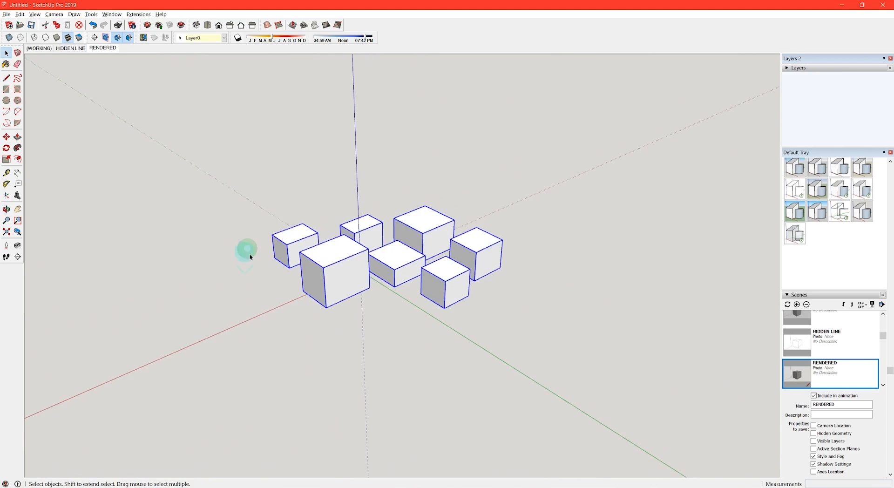
key(g)
click(432, 348)
- Explode the outer group around the seven boxes and select individual boxes to check the separation
middle_drag(431, 348, 364, 261)
click(365, 261)
right_click(365, 263)
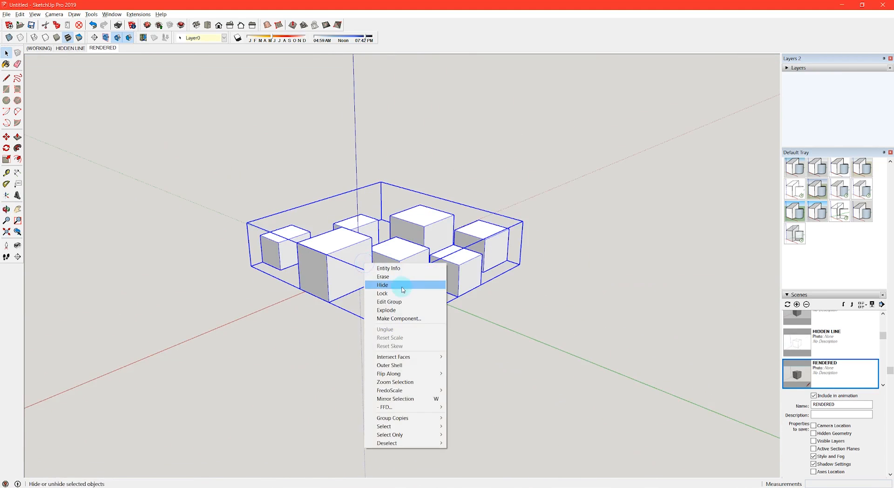
click(400, 310)
middle_drag(285, 224, 329, 215)
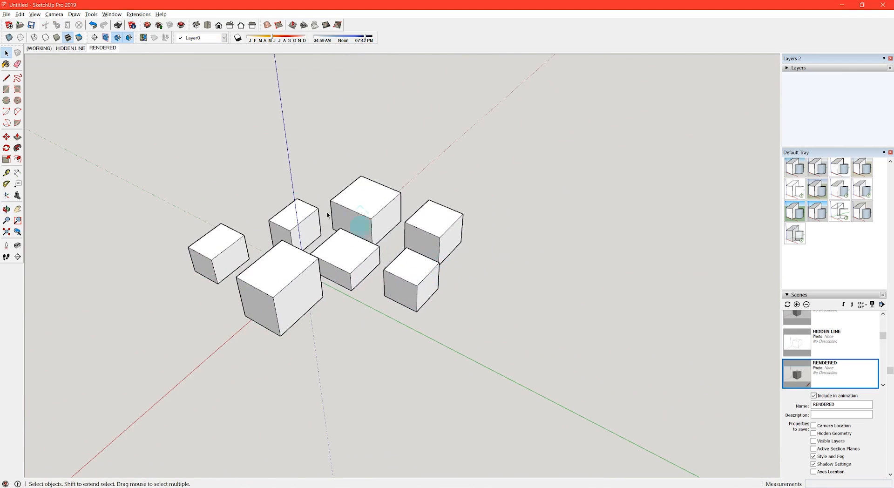
click(395, 251)
click(284, 209)
click(214, 249)
- Draw a ground rectangle of about 699' by 756' away from the small boxes and Push/Pull it about 566' up
mouse_move(213, 250)
middle_down()
mouse_move(429, 296)
mouse_move(401, 315)
middle_up()
key(r)
click(379, 326)
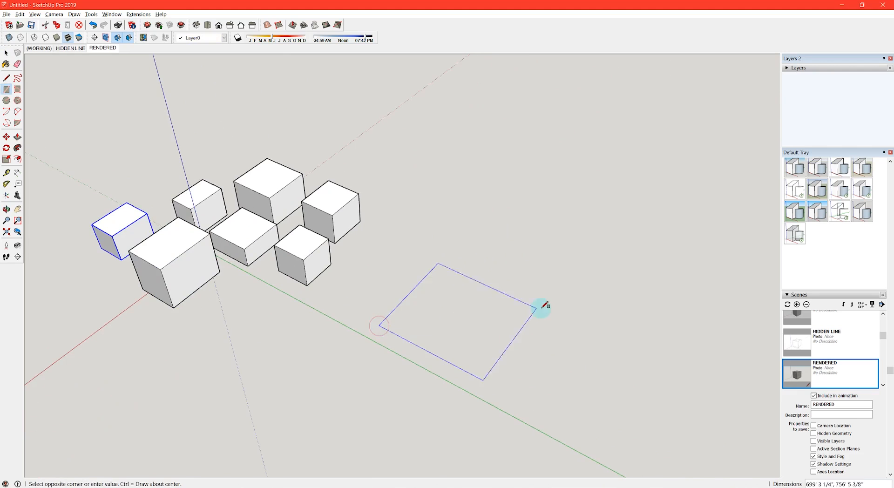
click(542, 305)
key(p)
drag(480, 336, 484, 269)
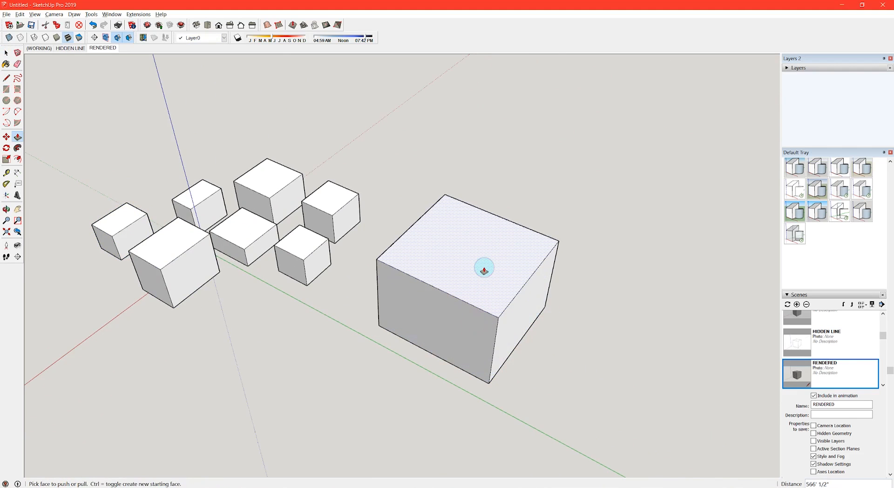
- Offset the large box's top face about 72' inward and Push/Pull the inner face about 471' up as a second tier
key(f)
click(489, 249)
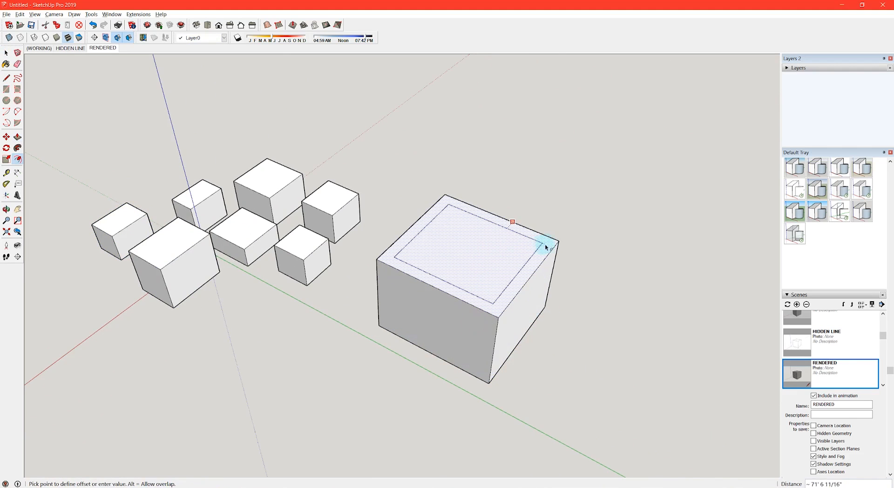
click(546, 244)
middle_drag(496, 260, 473, 253)
key(p)
drag(473, 253, 461, 206)
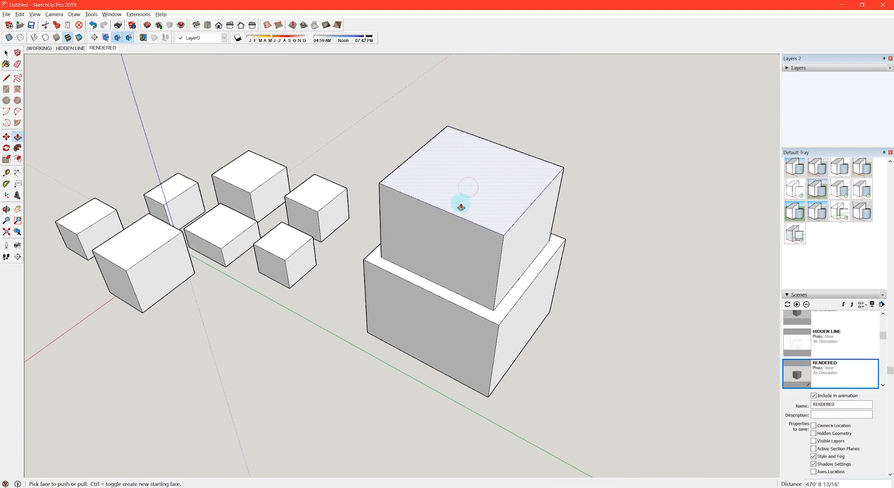
- Repeat the same inward offset and Push/Pull on the second tier's top face to add a third tier
key(f)
click(483, 166)
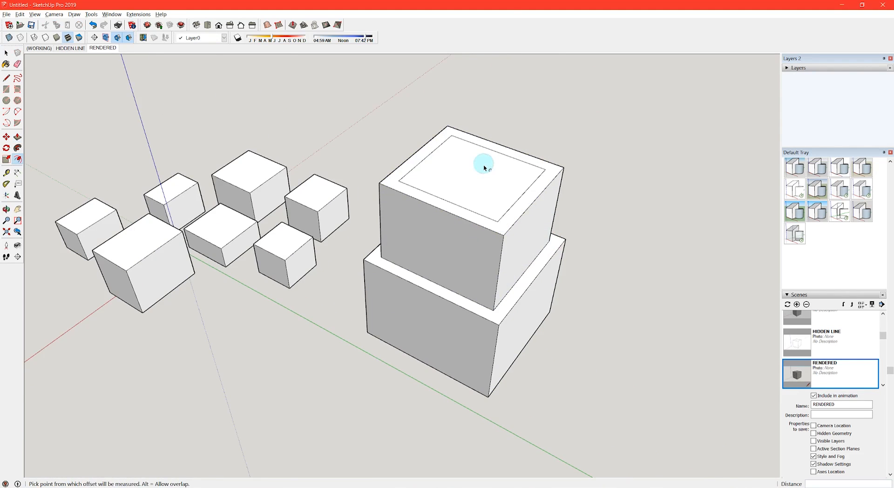
scroll(484, 168, down, 2)
key(p)
double_click(477, 169)
scroll(466, 170, down, 3)
scroll(466, 167, up, 2)
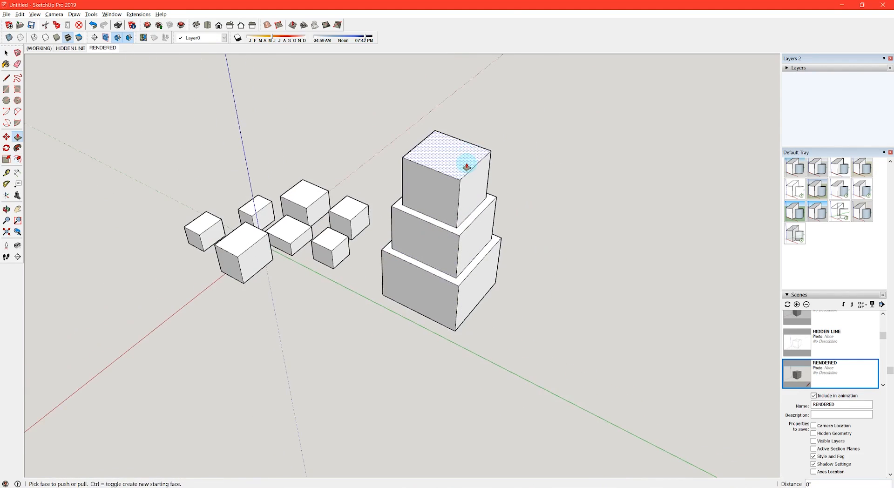
- Select the entire three-tier tower and make it a group
scroll(457, 168, down, 1)
key(space)
triple_click(455, 170)
middle_drag(429, 207, 472, 200)
key(g)
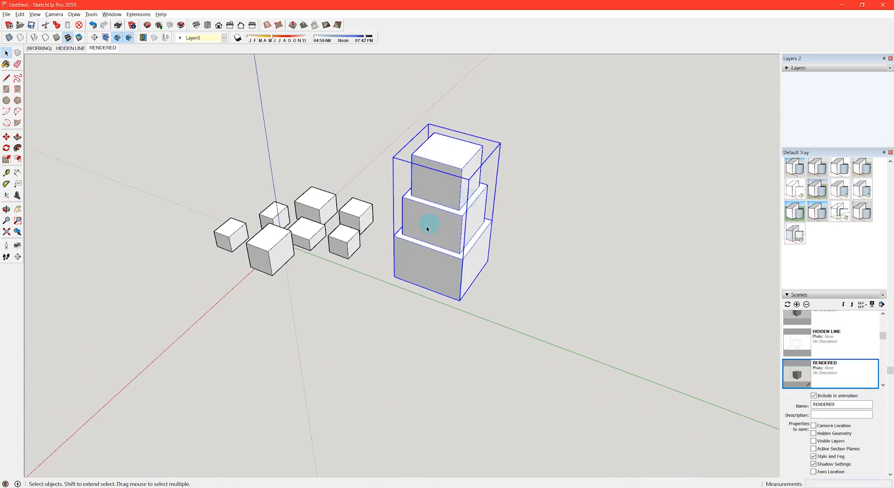
middle_drag(427, 229, 513, 234)
click(373, 172)
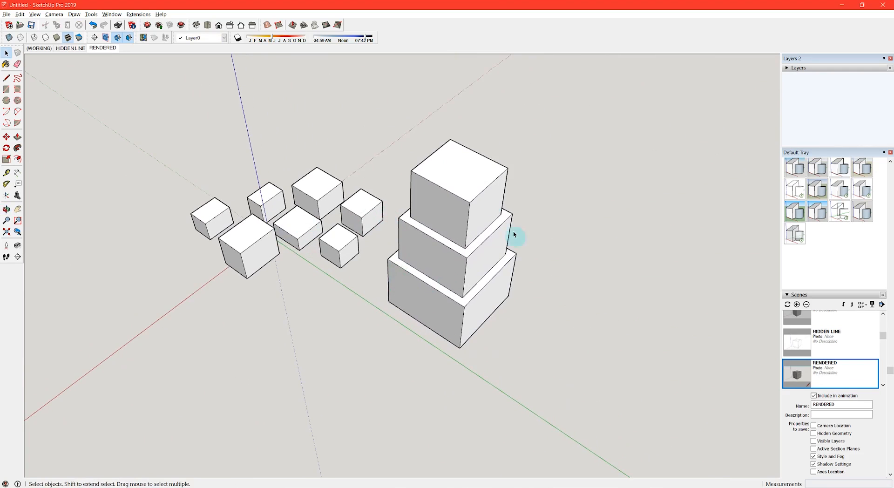
middle_drag(417, 256, 481, 250)
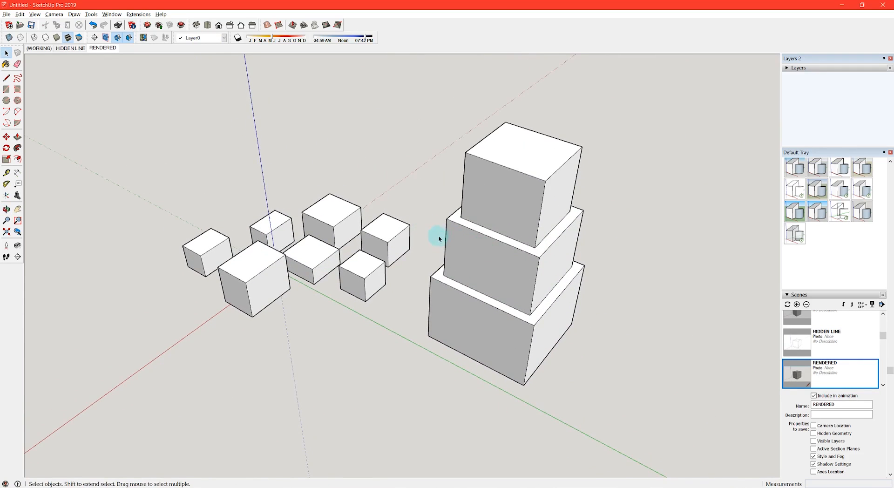
- Erase all the boxes and the tiered tower together, and undo the deletion
drag(535, 331, 137, 105)
key(Delete)
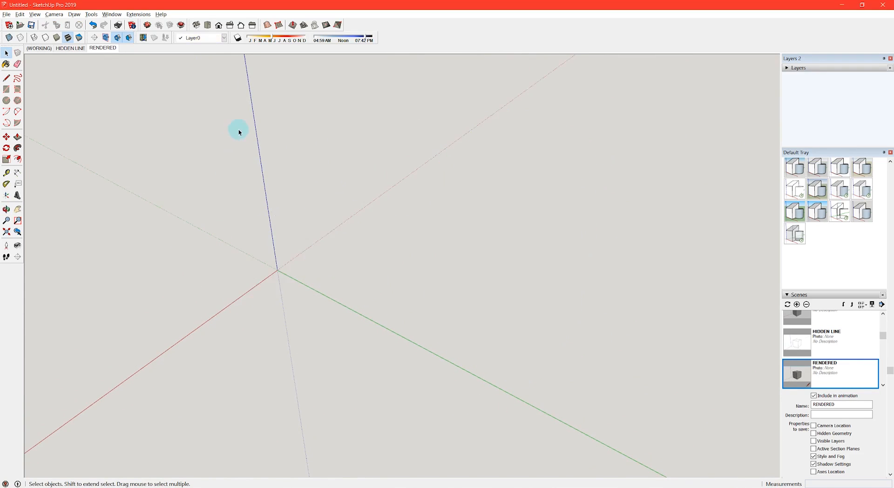
scroll(168, 237, up, 3)
scroll(270, 292, up, 2)
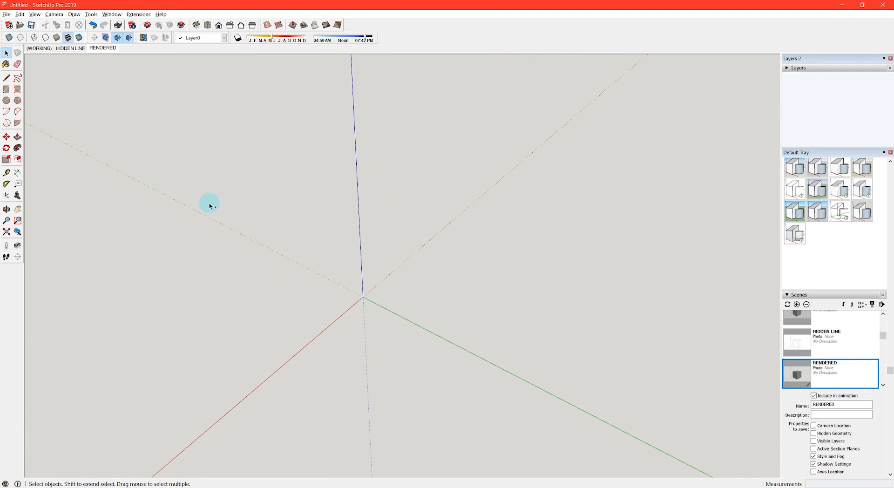
key(ctrl+z)
scroll(261, 241, down, 5)
middle_drag(471, 329, 488, 301)
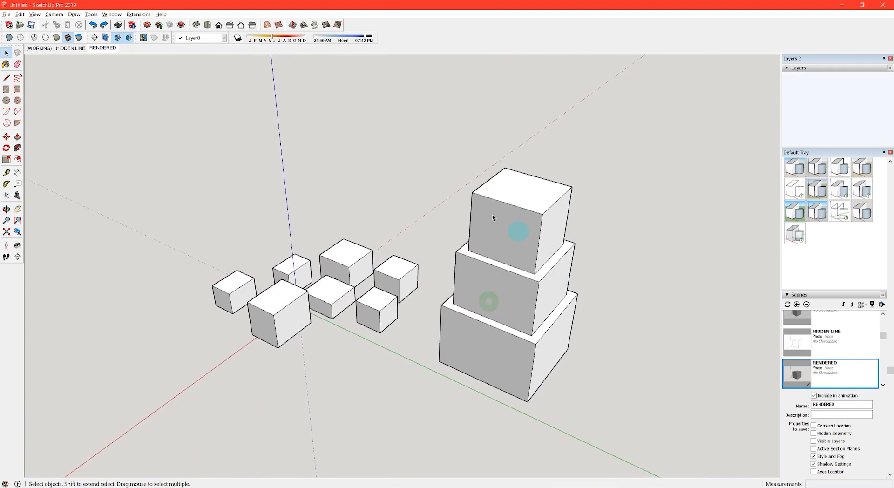
double_click(507, 196)
key(Escape)
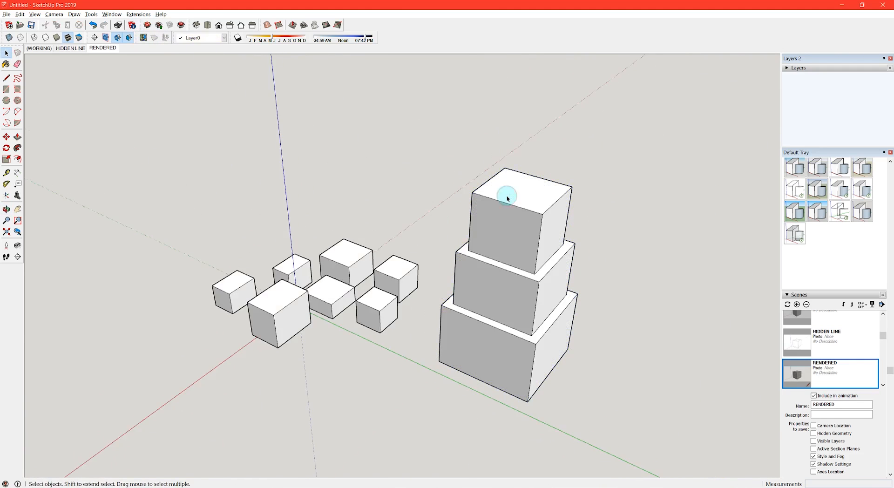
- Look up the keyboard shortcut assigned to Component Edit/Hide Rest Of Model in the preferences, filtering the functions by HIDE
click(112, 14)
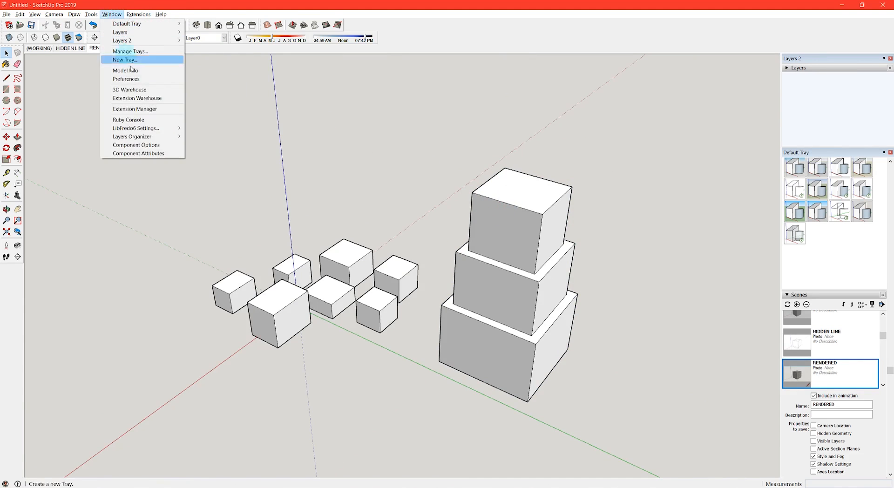
click(124, 78)
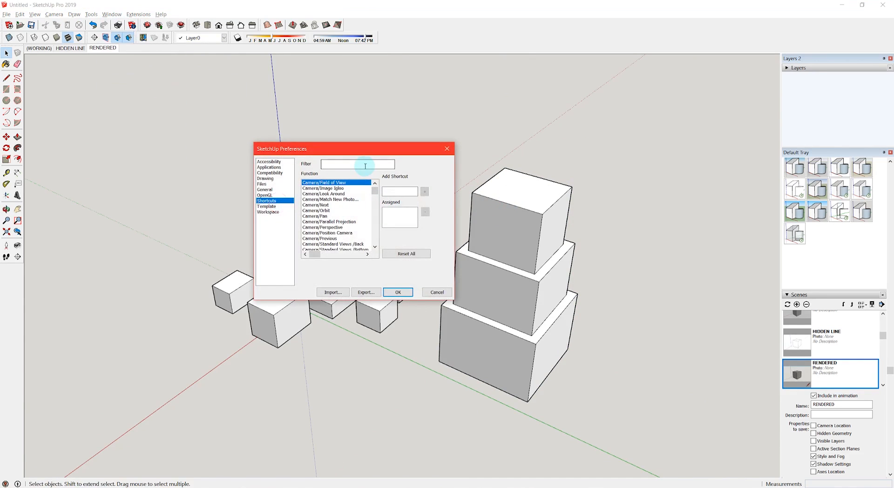
text(HIDE)
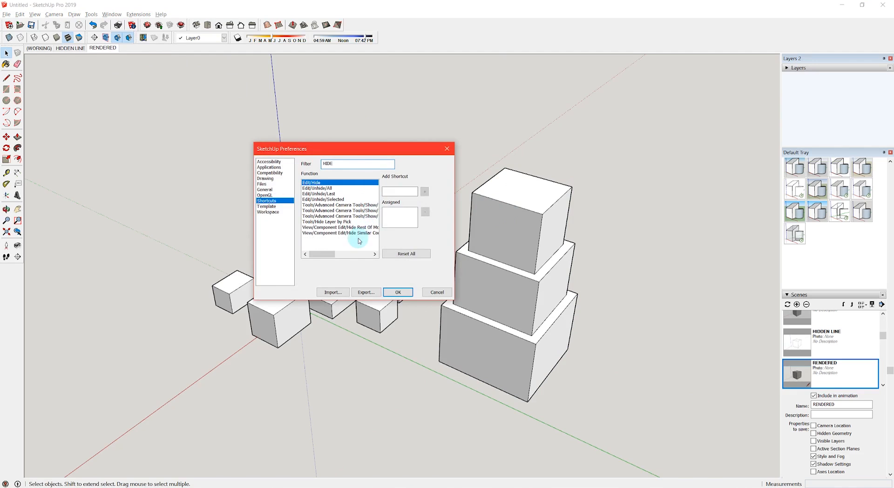
click(359, 228)
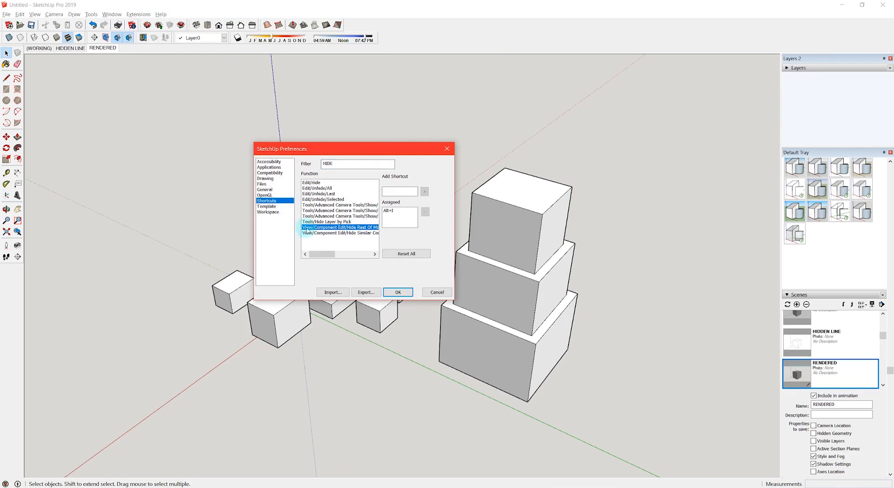
click(398, 218)
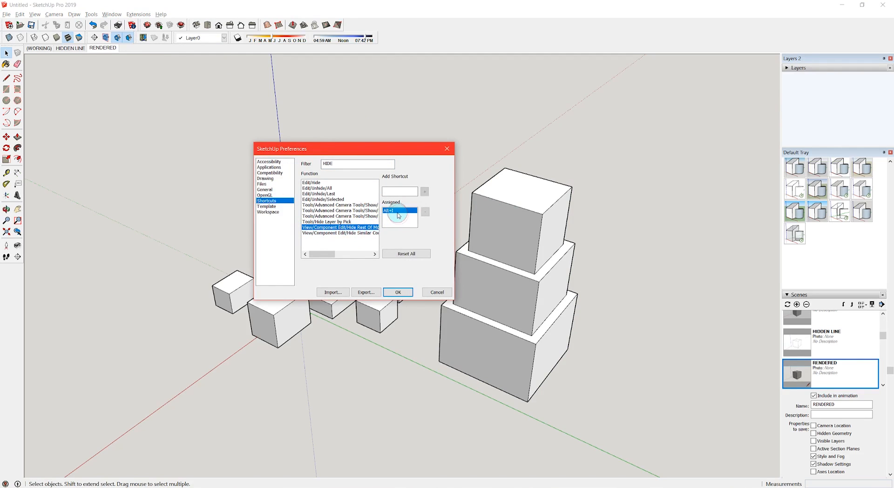
click(398, 292)
- Open the three-tier tower group for editing, hide the rest of the model around it, and leave the group
middle_click(512, 271)
middle_drag(512, 272, 481, 241)
click(481, 240)
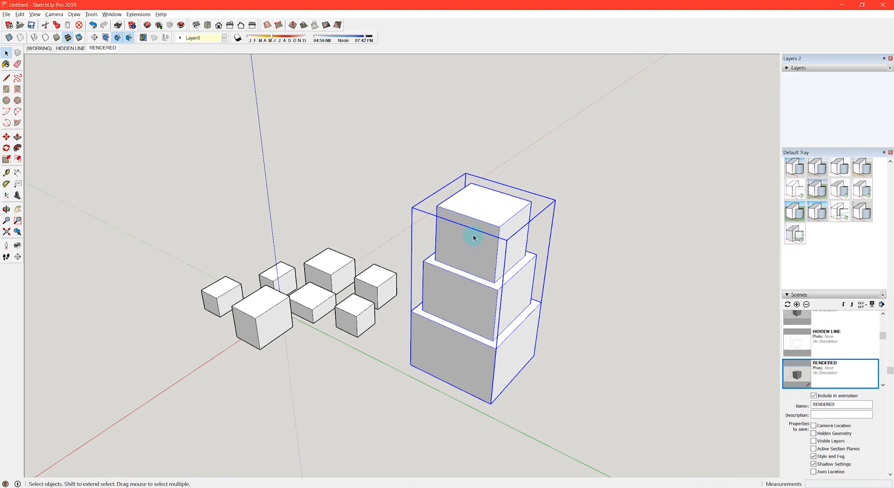
triple_click(473, 237)
scroll(521, 319, up, 3)
scroll(651, 314, down, 3)
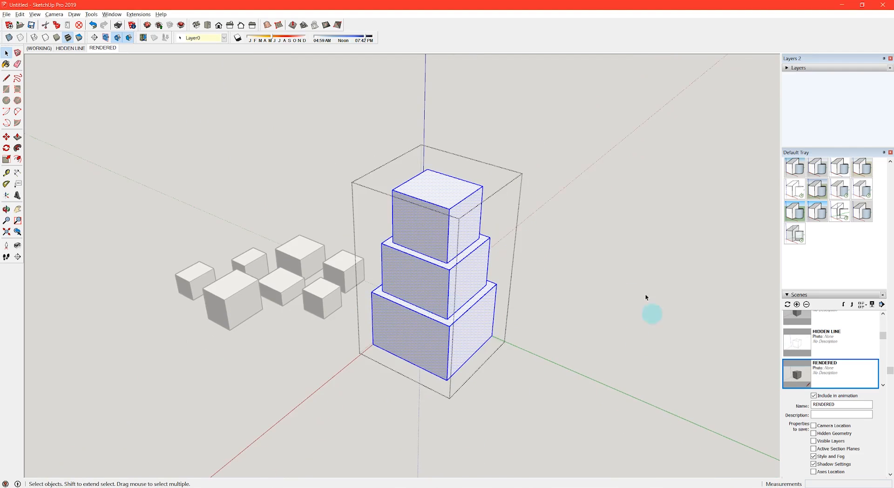
middle_drag(345, 294, 446, 235)
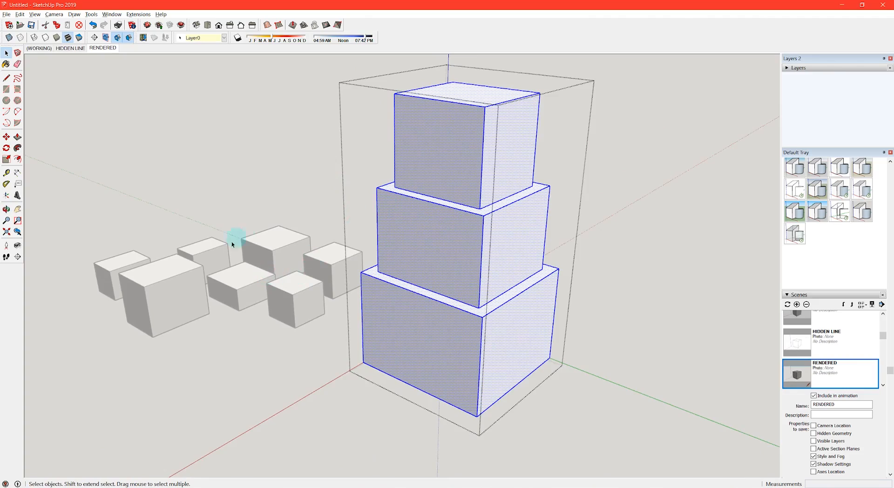
scroll(456, 261, up, 1)
scroll(454, 257, down, 2)
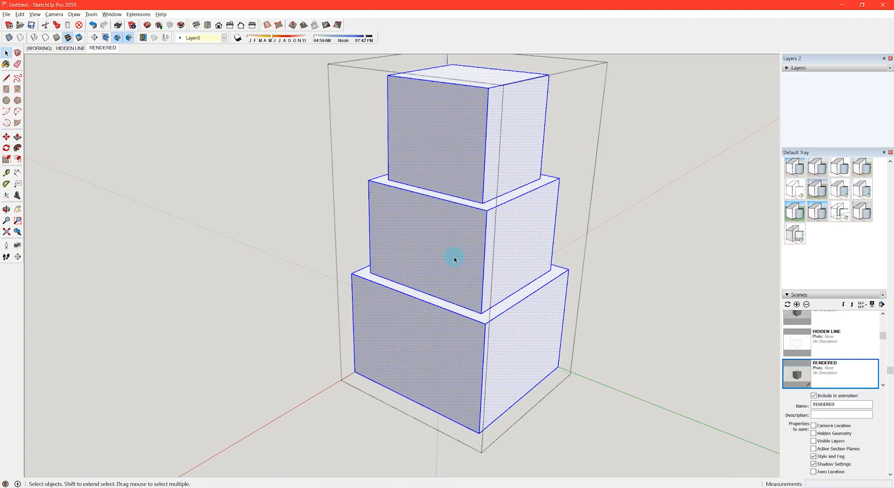
middle_drag(454, 257, 480, 309)
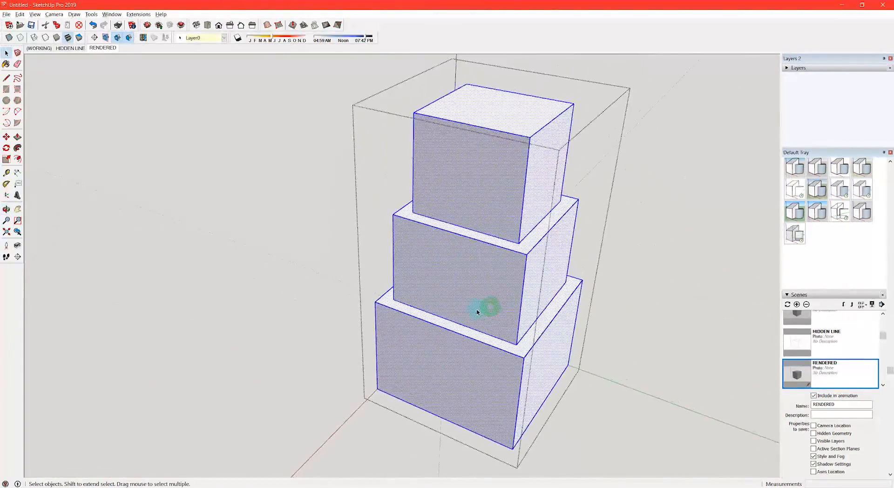
scroll(475, 310, down, 3)
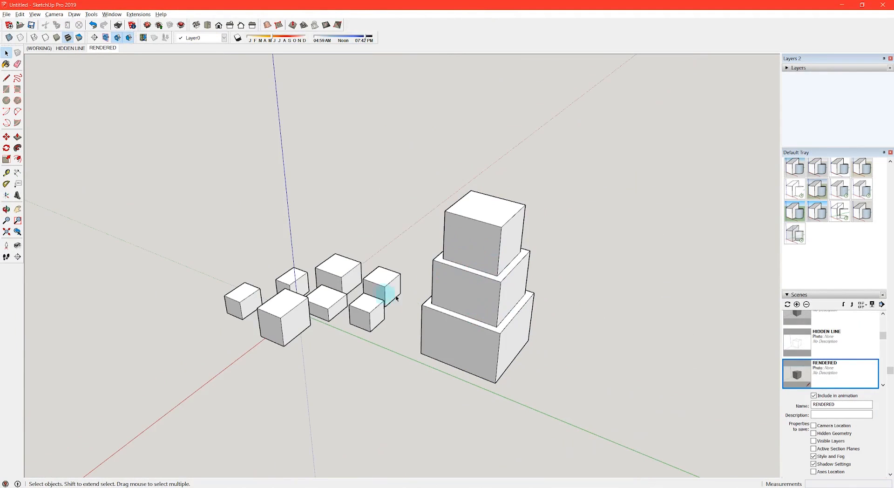
- Open the small box nearest the tower for editing to view it in isolation, and exit it
scroll(366, 316, up, 2)
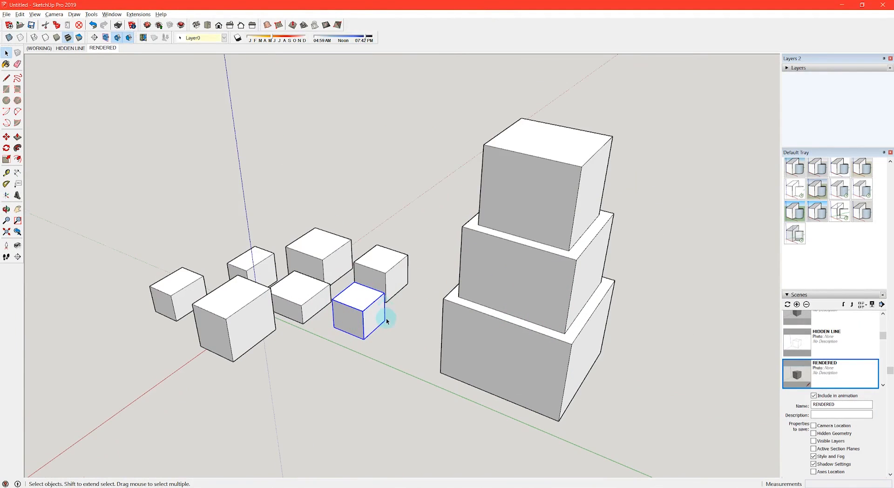
double_click(365, 303)
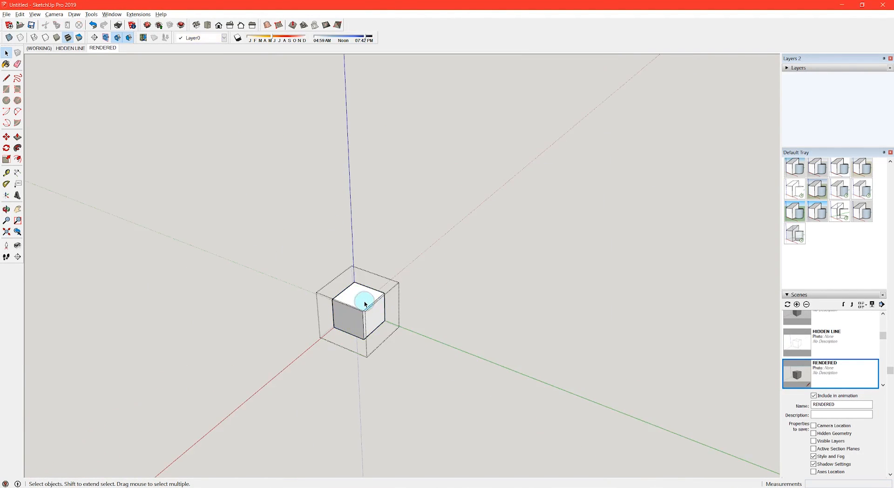
middle_drag(302, 316, 555, 279)
middle_drag(494, 263, 339, 303)
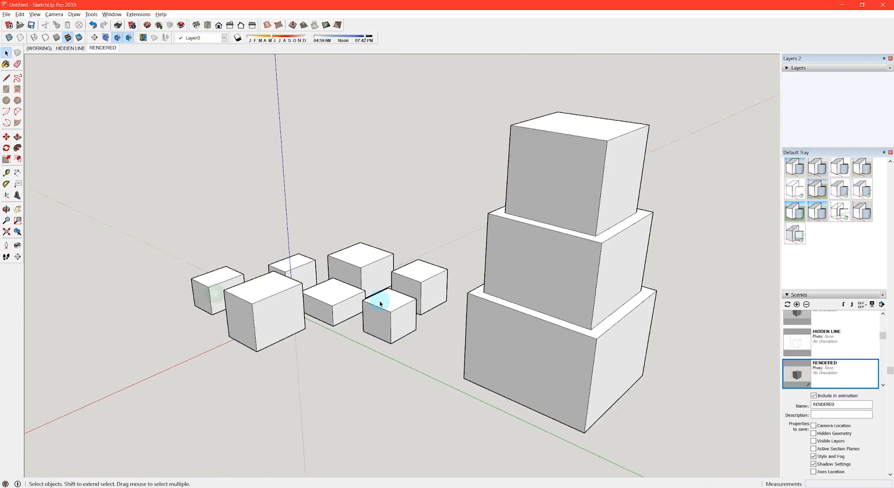
- Open the small box at the back of the cluster for editing, select all its geometry, and close it
click(307, 279)
double_click(311, 282)
triple_click(311, 282)
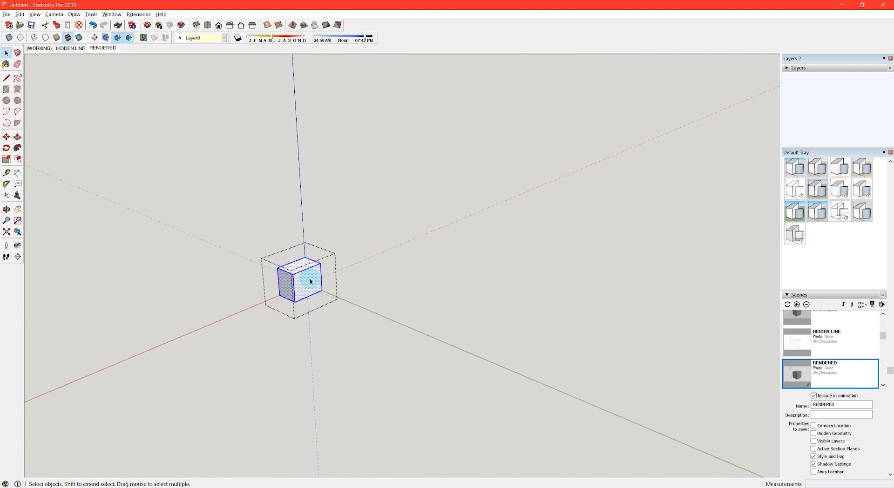
key(i)
middle_drag(311, 281, 579, 351)
scroll(515, 342, down, 3)
click(514, 343)
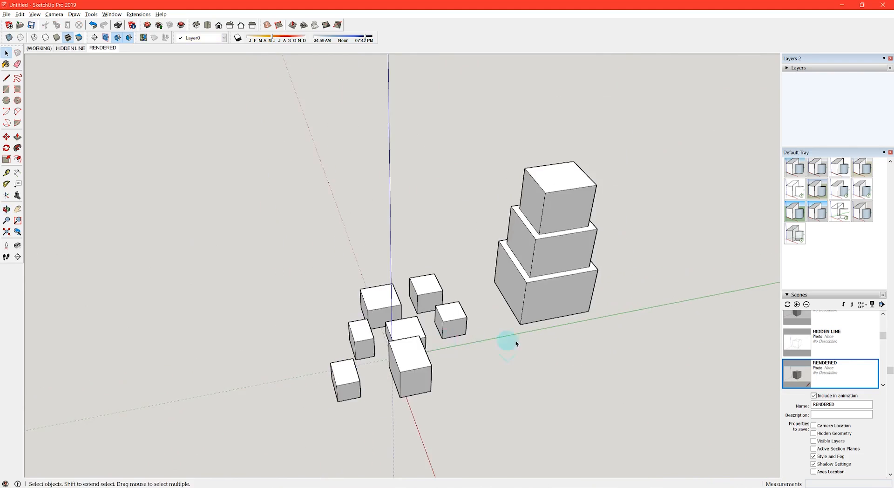
- Open the shortcut preferences, search the functions for INVER, and clear the filter
middle_drag(513, 342, 320, 301)
middle_drag(529, 380, 440, 320)
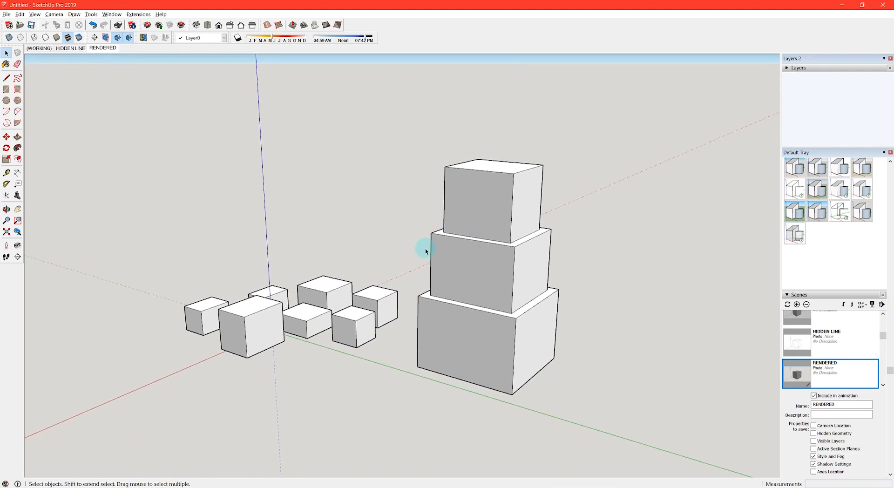
scroll(522, 302, up, 2)
click(112, 14)
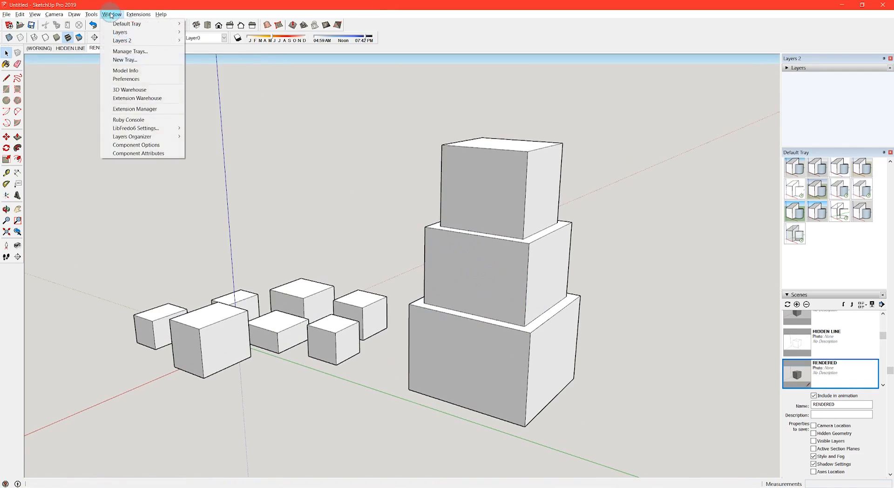
click(165, 79)
text(INVER)
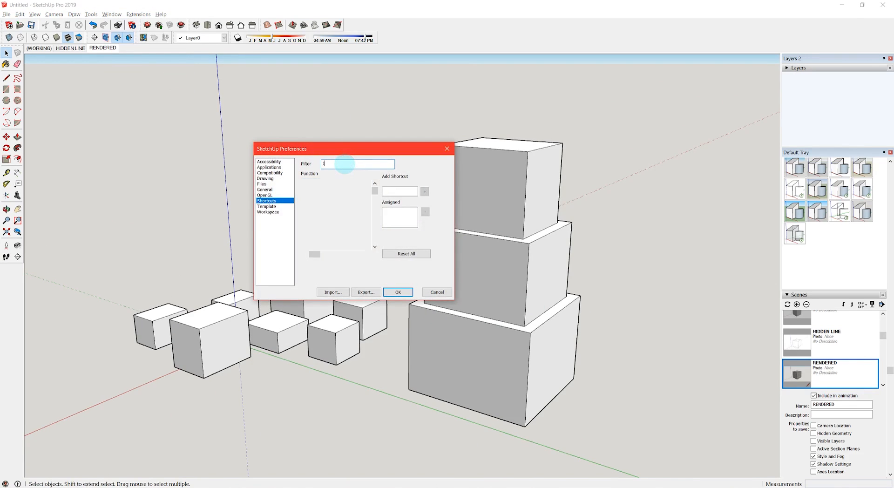
key(BackSpace)
key(BackSpace)
key(BackSpace)
key(BackSpace)
key(BackSpace)
- Filter the shortcut functions by REVER and by EDIT, and look through the list
text(REVER)
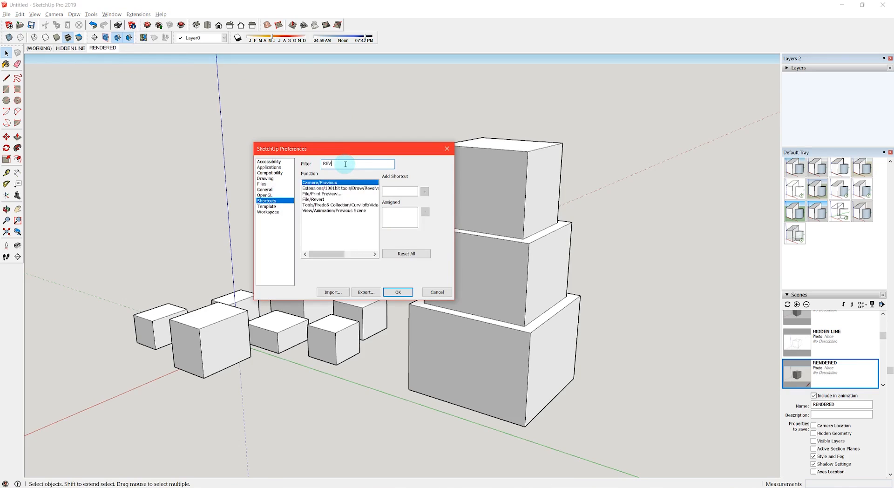
key(BackSpace)
key(BackSpace)
key(BackSpace)
key(BackSpace)
key(BackSpace)
text(EDIT)
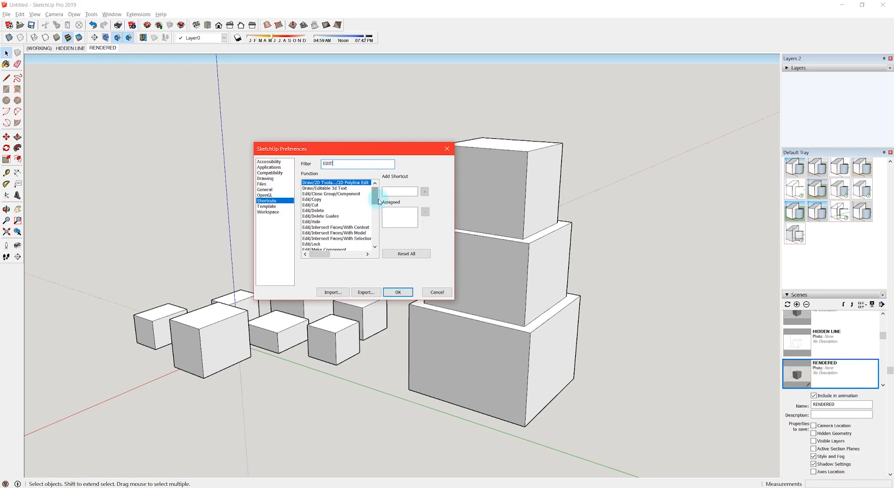
drag(375, 198, 384, 235)
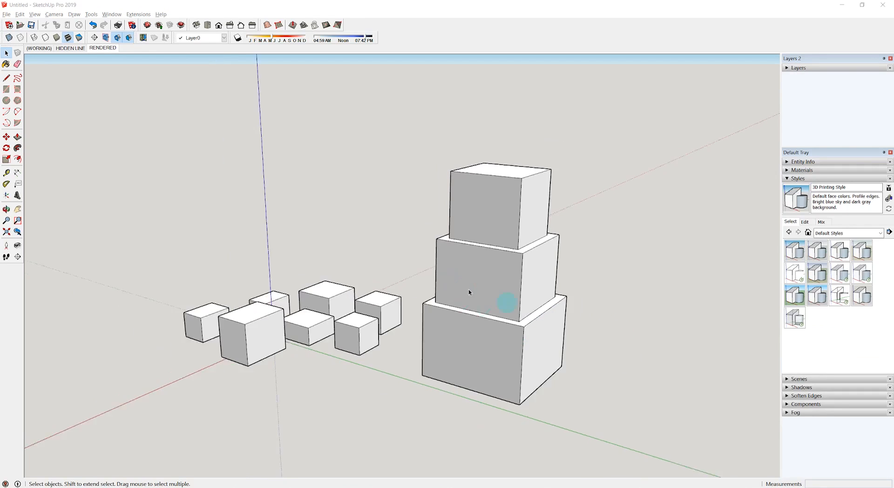
- Select all the boxes together with the three-tier tower and delete them
middle_drag(469, 292, 400, 301)
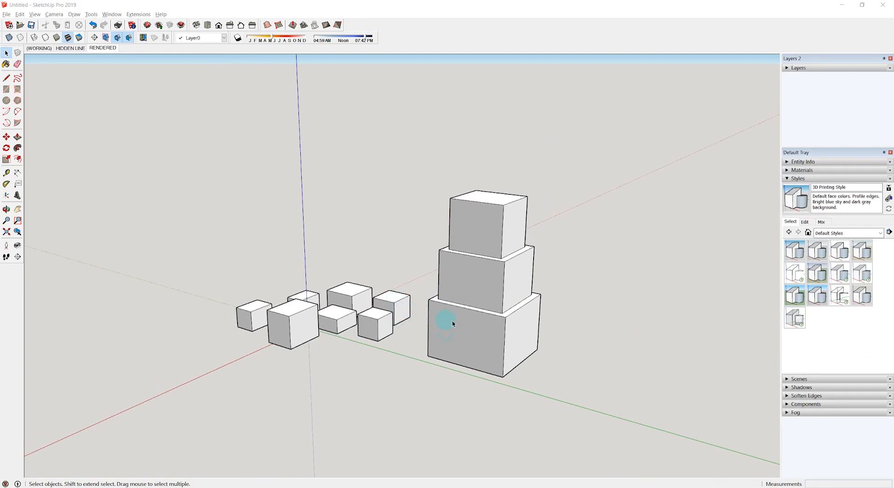
drag(559, 383, 224, 201)
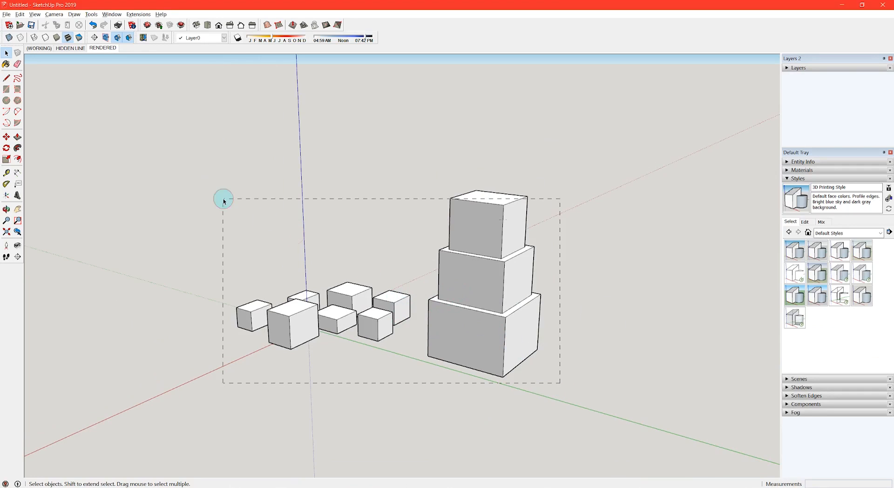
drag(183, 176, 184, 178)
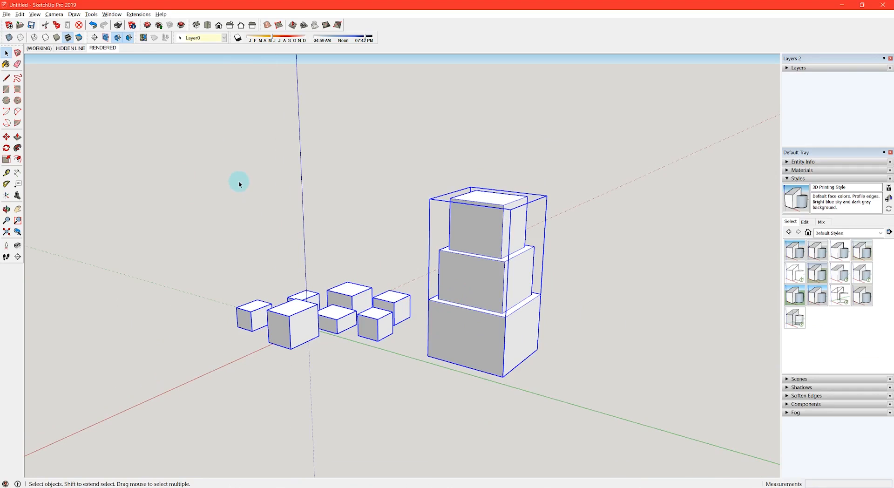
key(Delete)
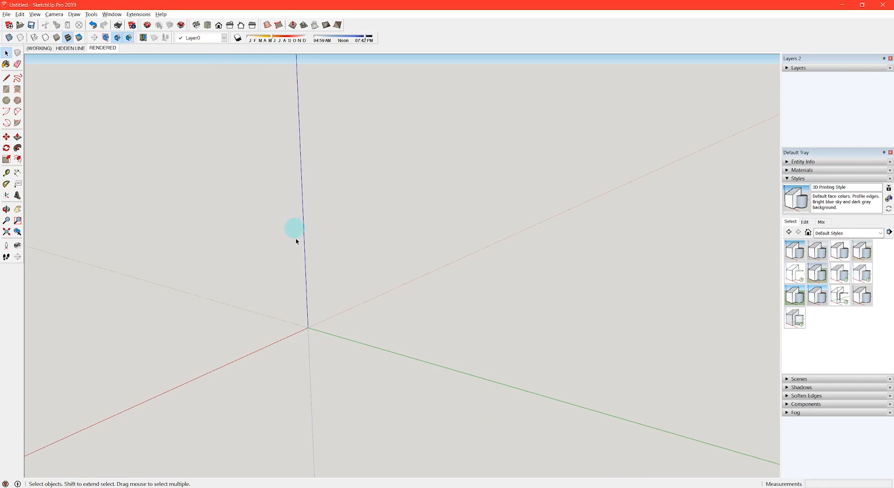
middle_drag(296, 241, 278, 356)
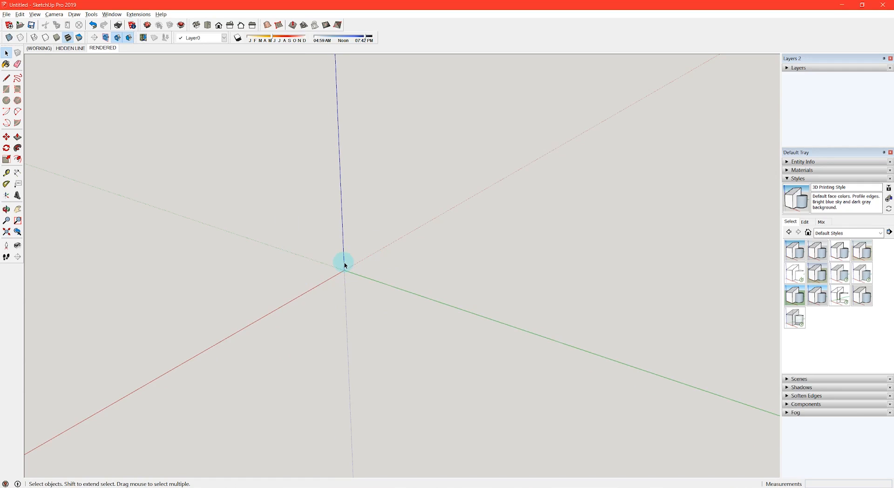
scroll(475, 286, down, 3)
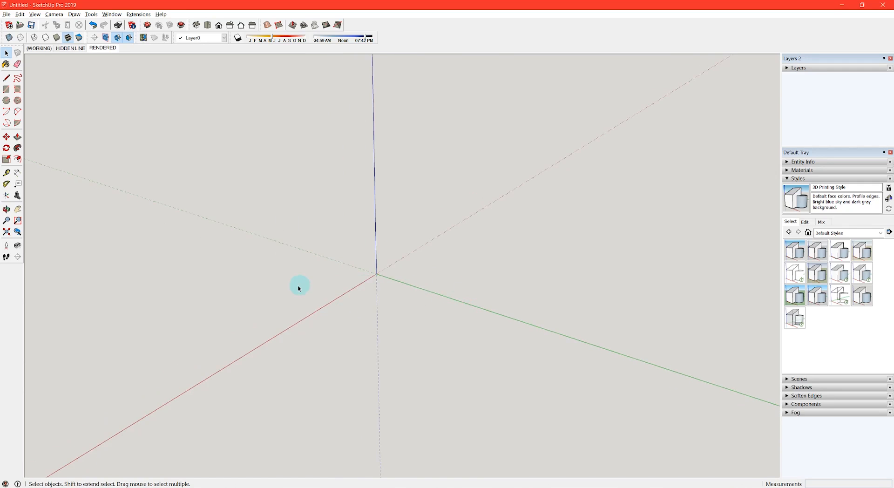
scroll(298, 289, up, 2)
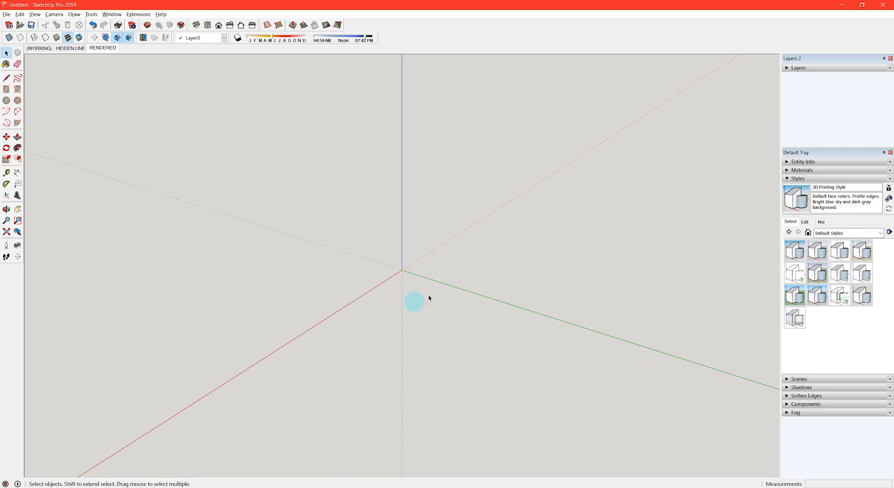